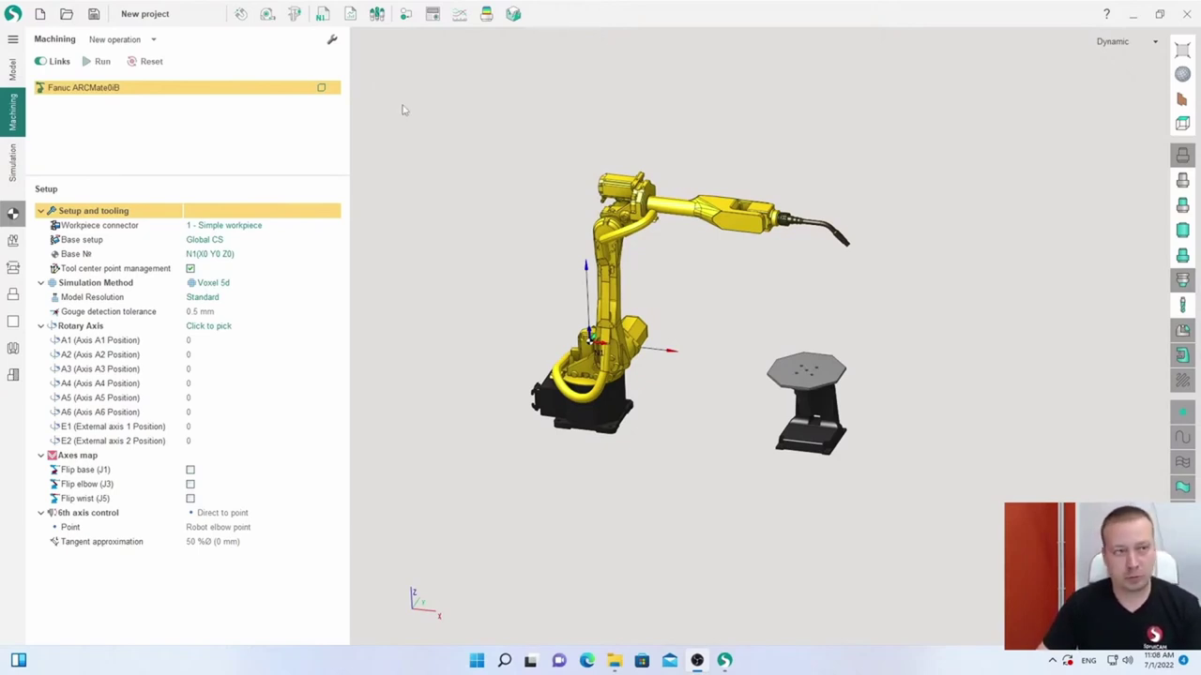
- Browse the Welding operation types (Point welding, Welding 5D, Welding 6D) without adding one
{"action": "left_click", "coordinate": [153, 40]}
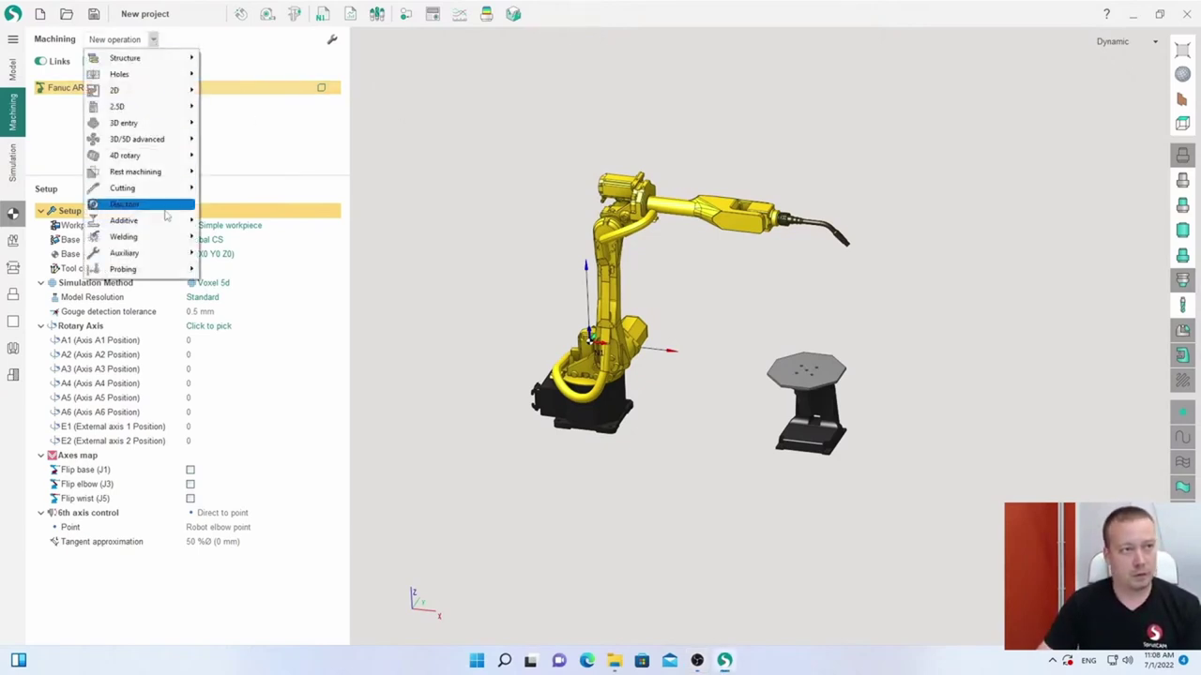
{"action": "mouse_move", "coordinate": [152, 240]}
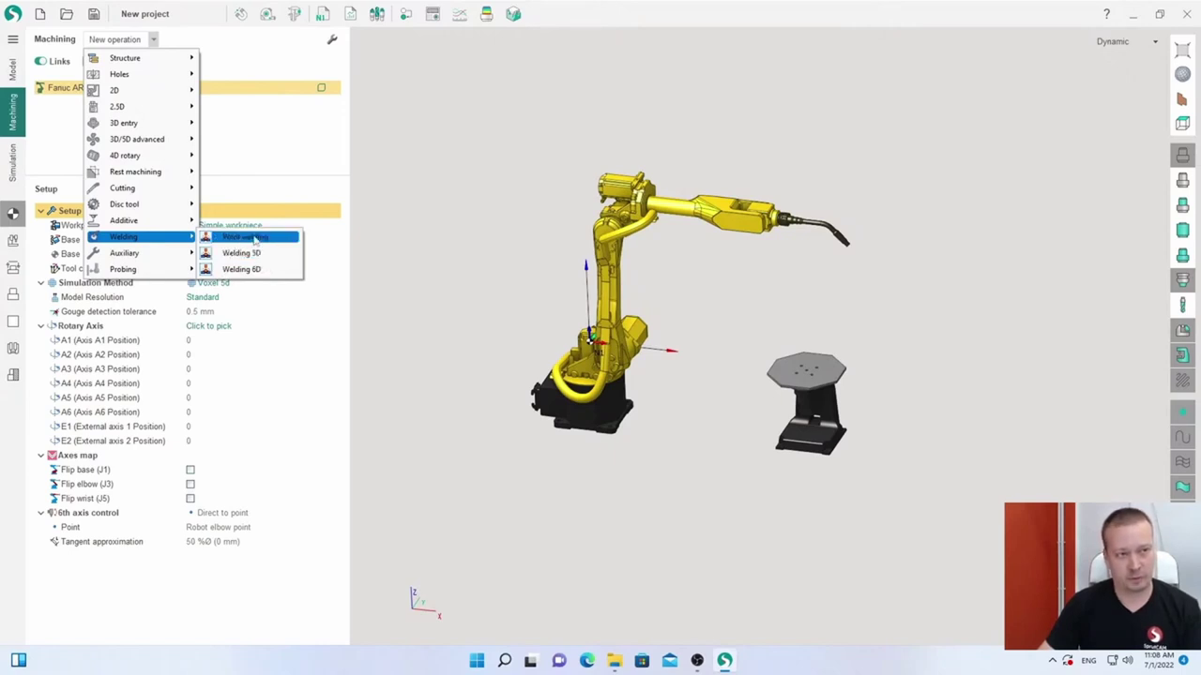
{"action": "left_click", "coordinate": [253, 170]}
- Load the 1-Spot Welding project from Desktop > webinar (welding)
{"action": "left_click", "coordinate": [66, 14]}
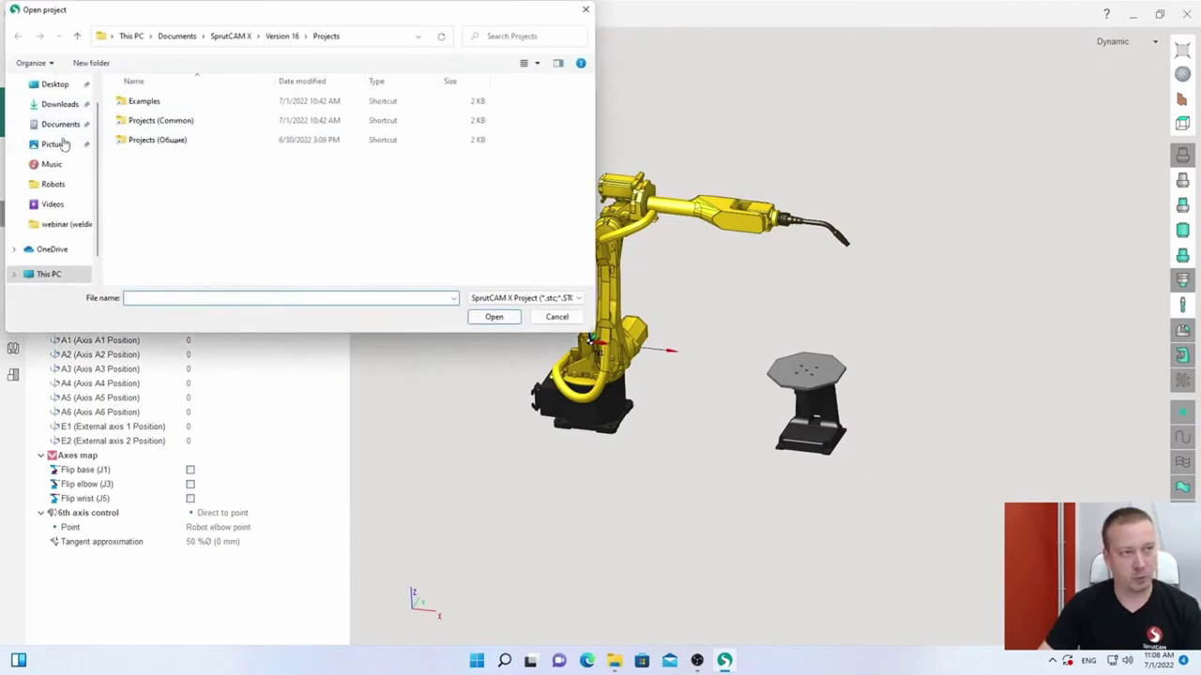
{"action": "left_click", "coordinate": [52, 83]}
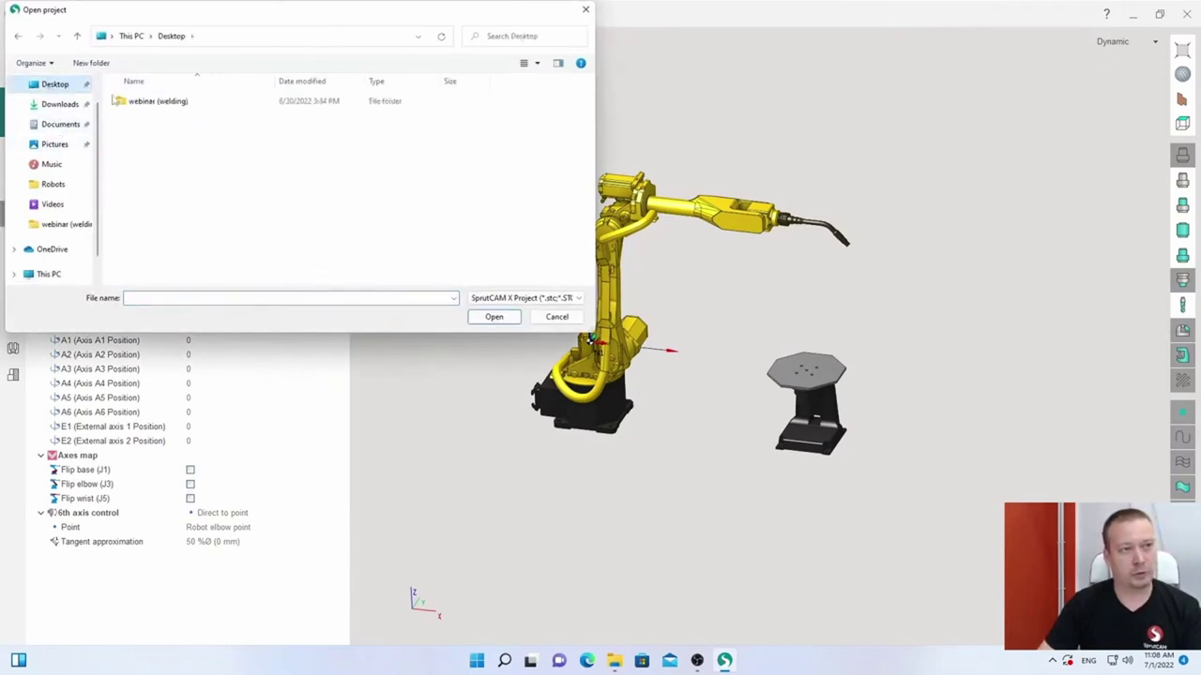
{"action": "double_click", "coordinate": [132, 103]}
{"action": "left_click", "coordinate": [136, 103]}
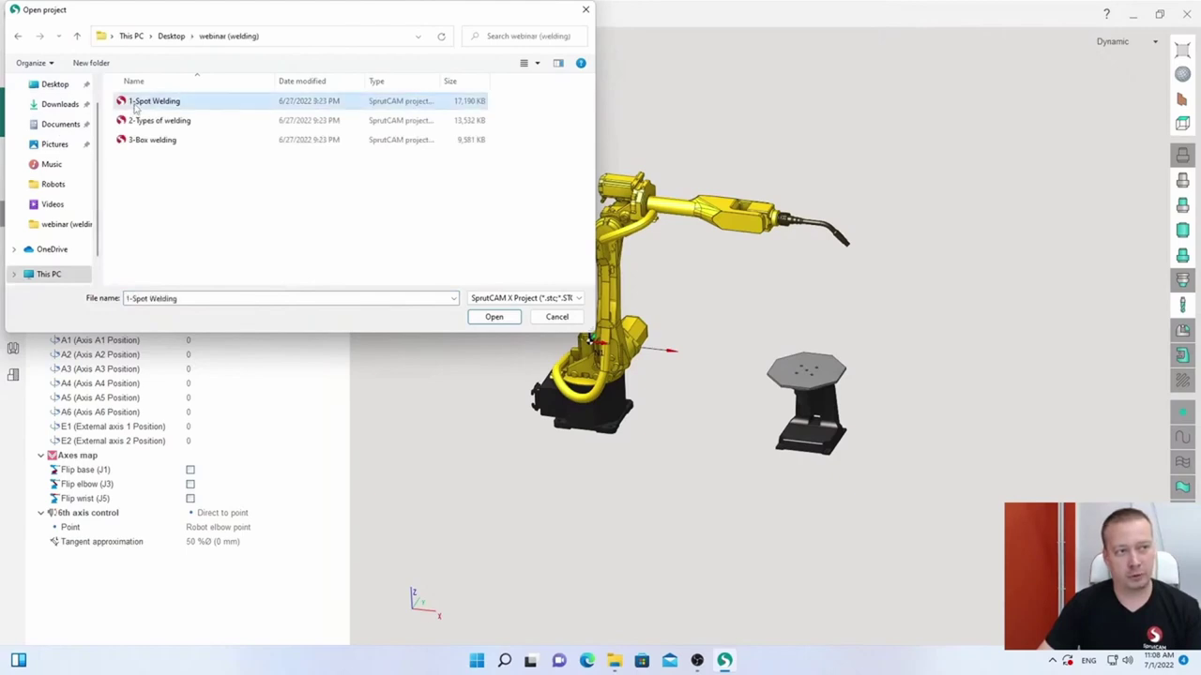
{"action": "left_click", "coordinate": [493, 316]}
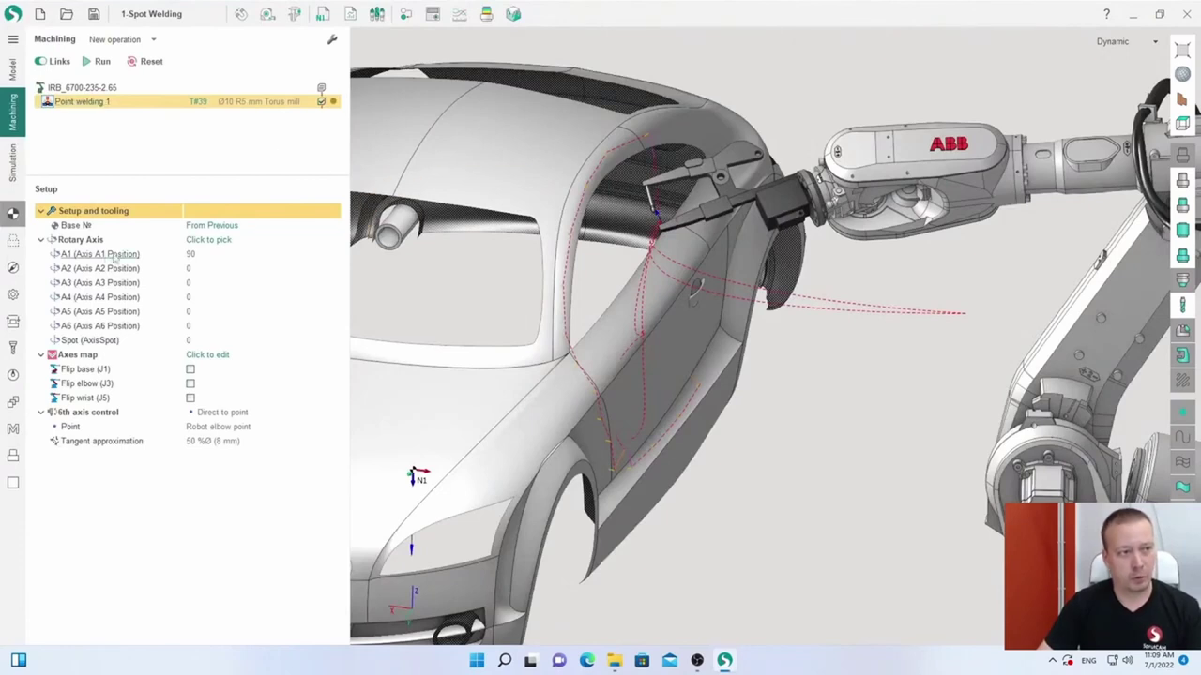
- Show the weld-point job list and resize its panels to fit
{"action": "left_click", "coordinate": [14, 240]}
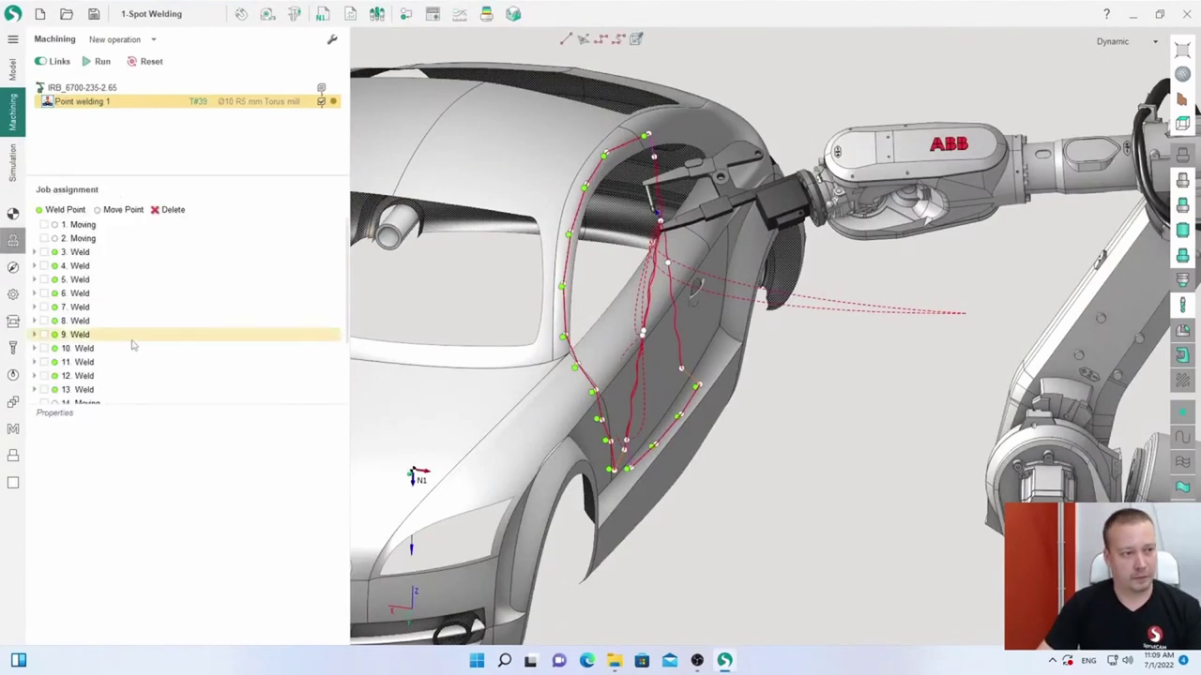
{"action": "left_click_drag", "start_coordinate": [194, 408], "coordinate": [195, 348]}
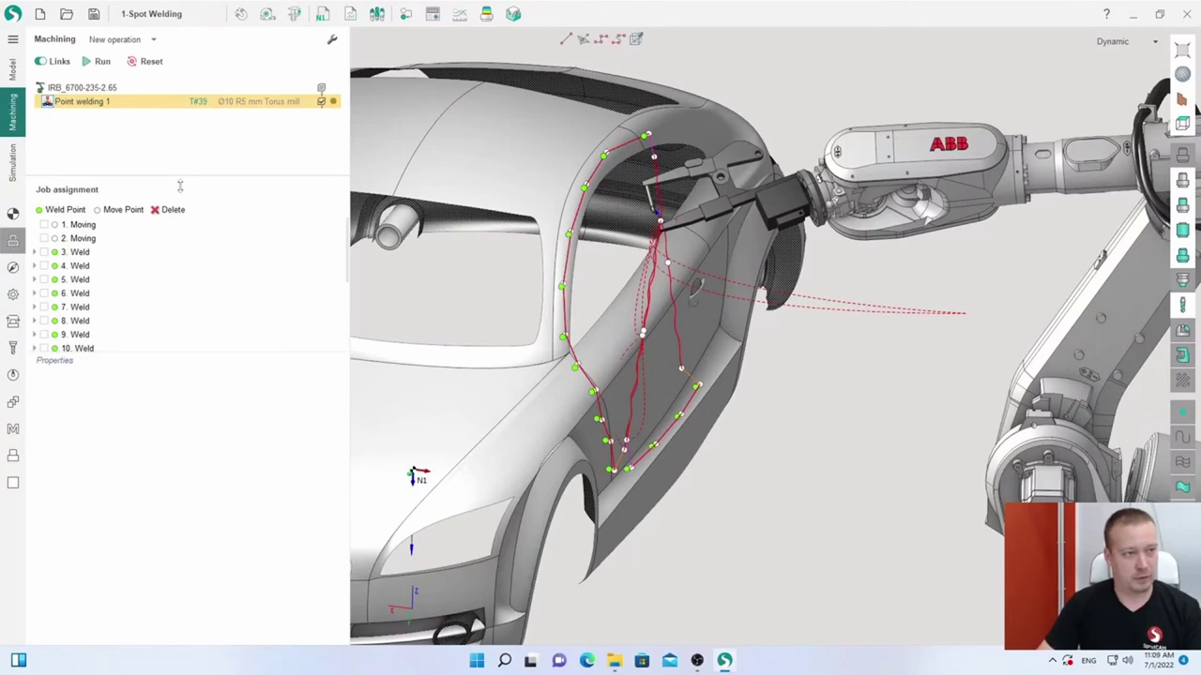
{"action": "left_click_drag", "start_coordinate": [179, 184], "coordinate": [188, 161]}
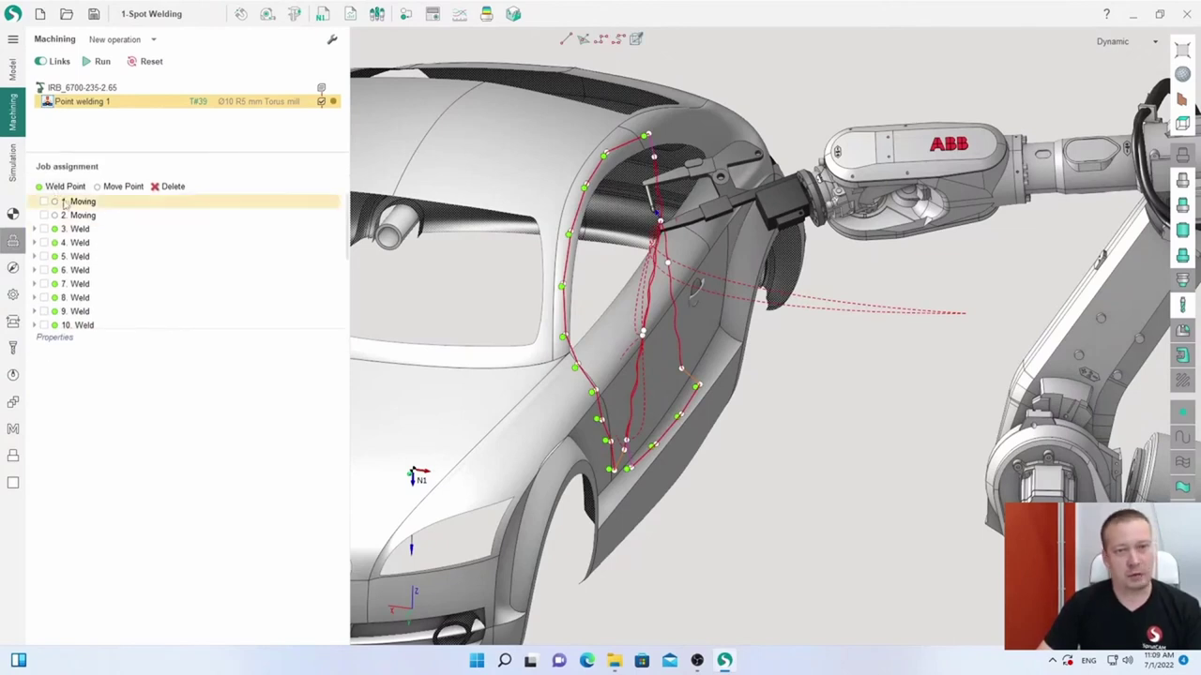
- Play the welding simulation at a slower speed and view the car from higher up
{"action": "left_click", "coordinate": [13, 162]}
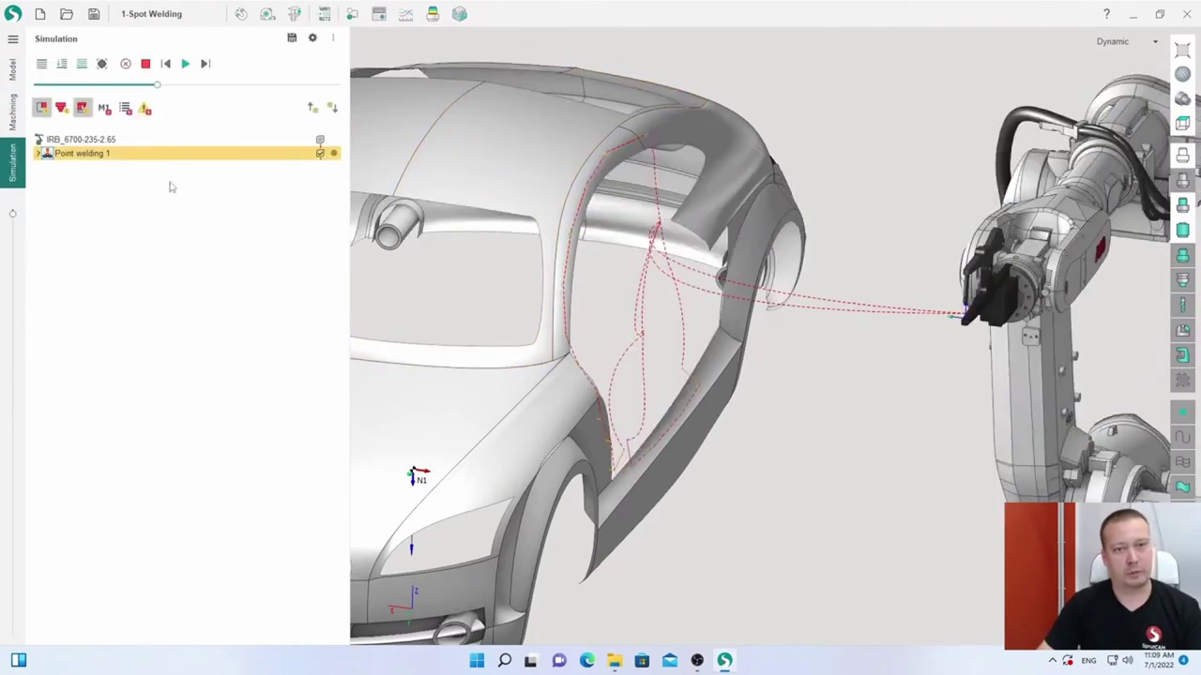
{"action": "left_click", "coordinate": [141, 87]}
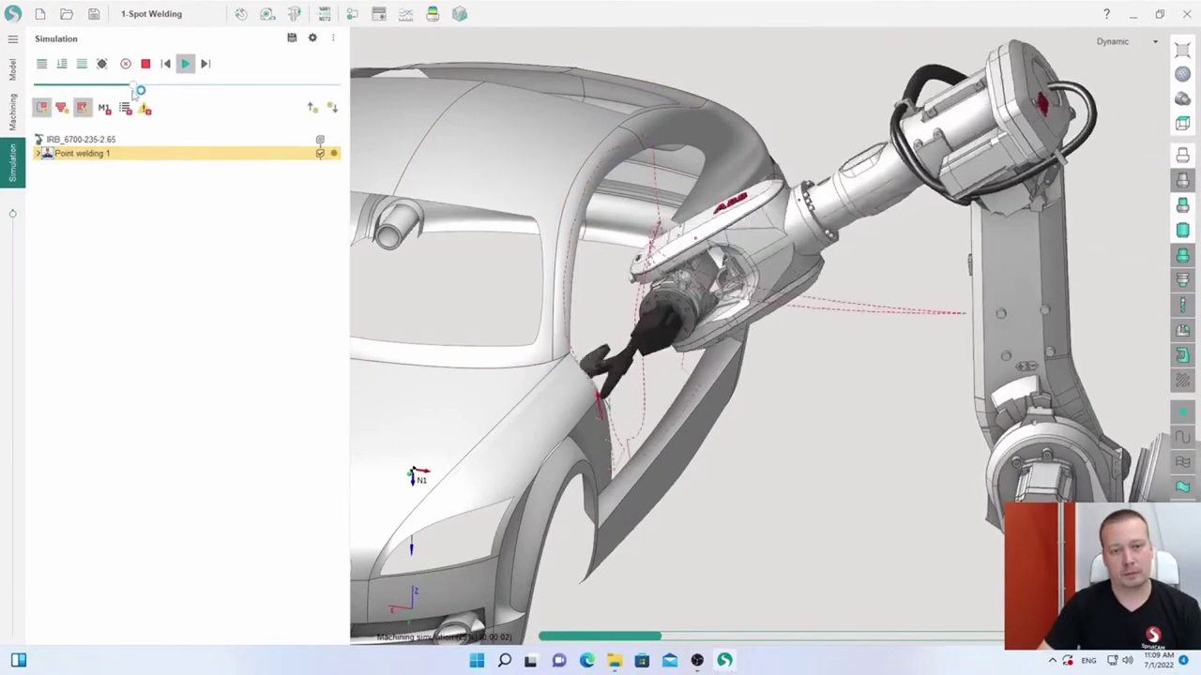
{"action": "left_click_drag", "start_coordinate": [142, 87], "coordinate": [114, 86]}
{"action": "scroll", "coordinate": [552, 340], "scroll_direction": "up", "scroll_amount": 5}
{"action": "scroll", "coordinate": [551, 340], "scroll_direction": "down", "scroll_amount": 8}
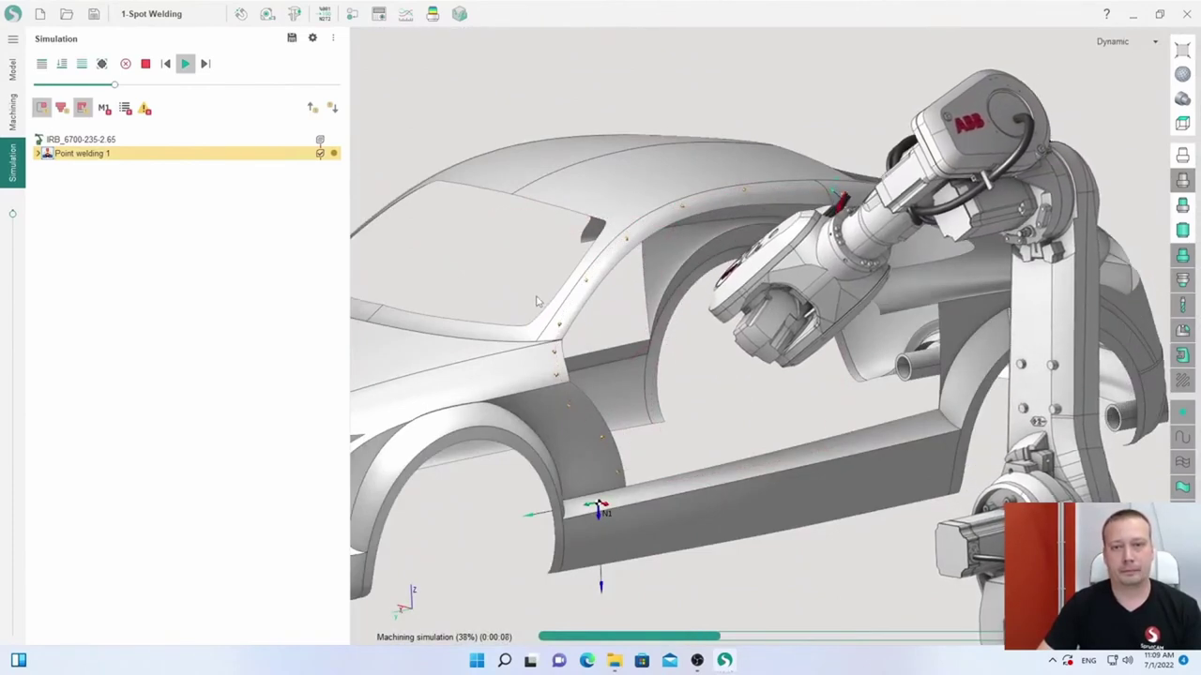
{"action": "right_click_drag", "start_coordinate": [538, 301], "coordinate": [601, 323]}
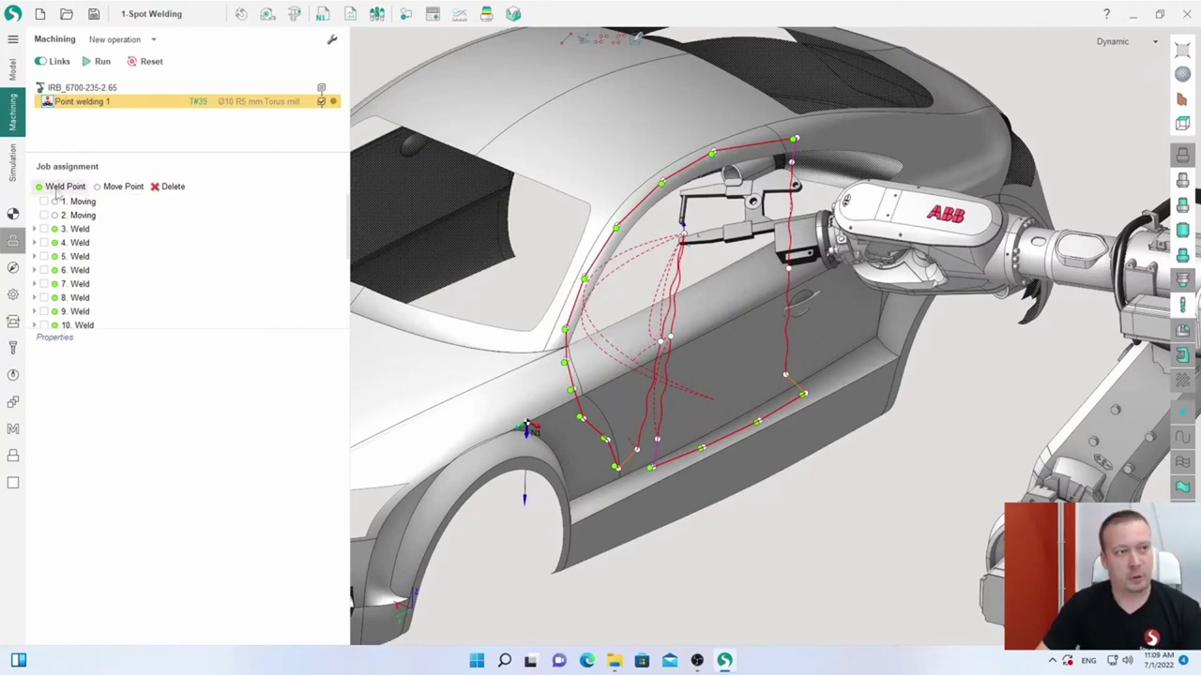
- Add a new weld point and drag it down onto the door edge
{"action": "left_click", "coordinate": [94, 202]}
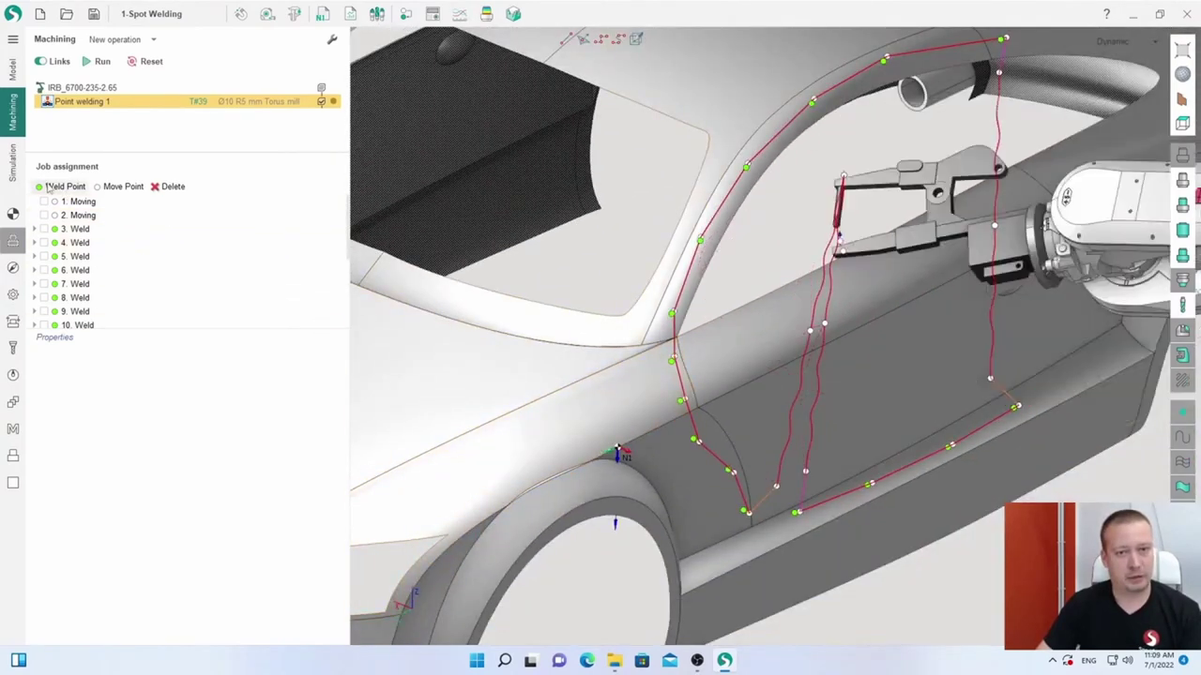
{"action": "left_click", "coordinate": [52, 187]}
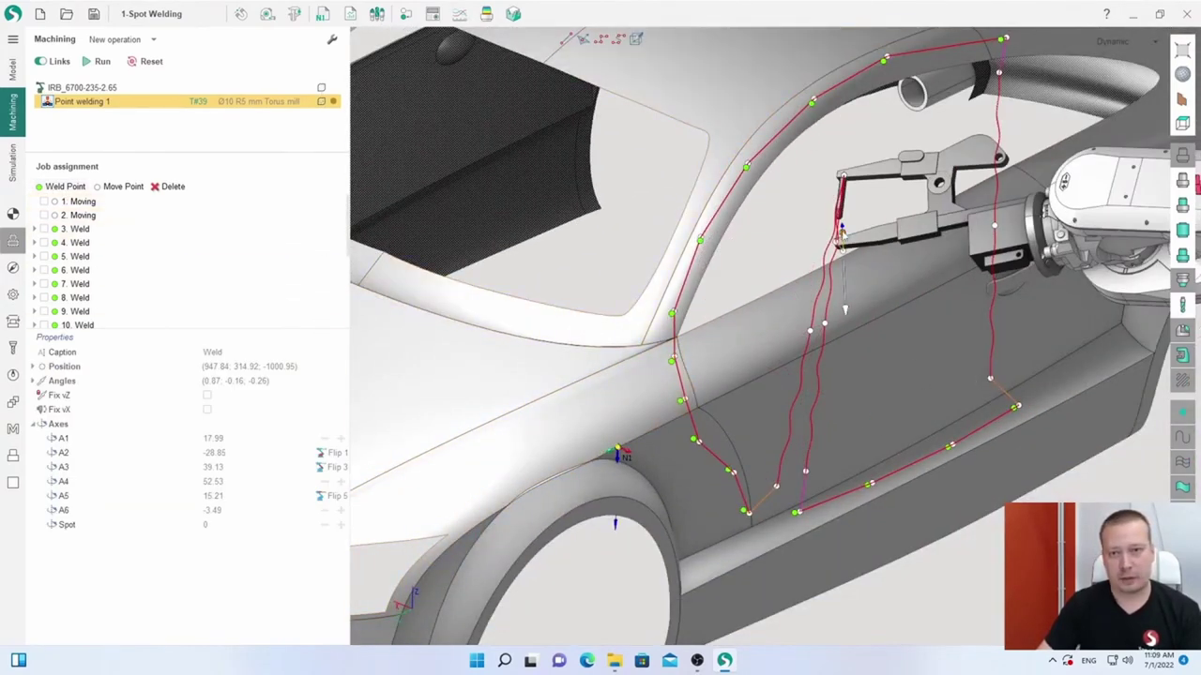
{"action": "left_click_drag", "start_coordinate": [843, 238], "coordinate": [657, 372]}
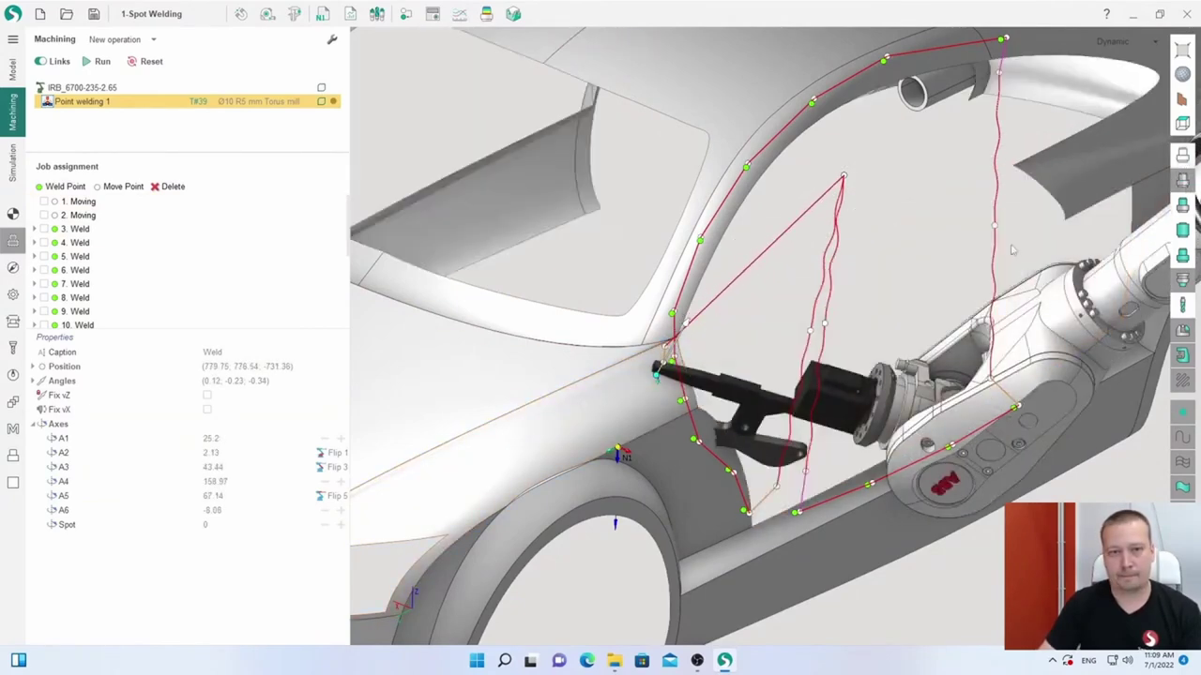
{"action": "scroll", "coordinate": [680, 357], "scroll_direction": "up", "scroll_amount": 5}
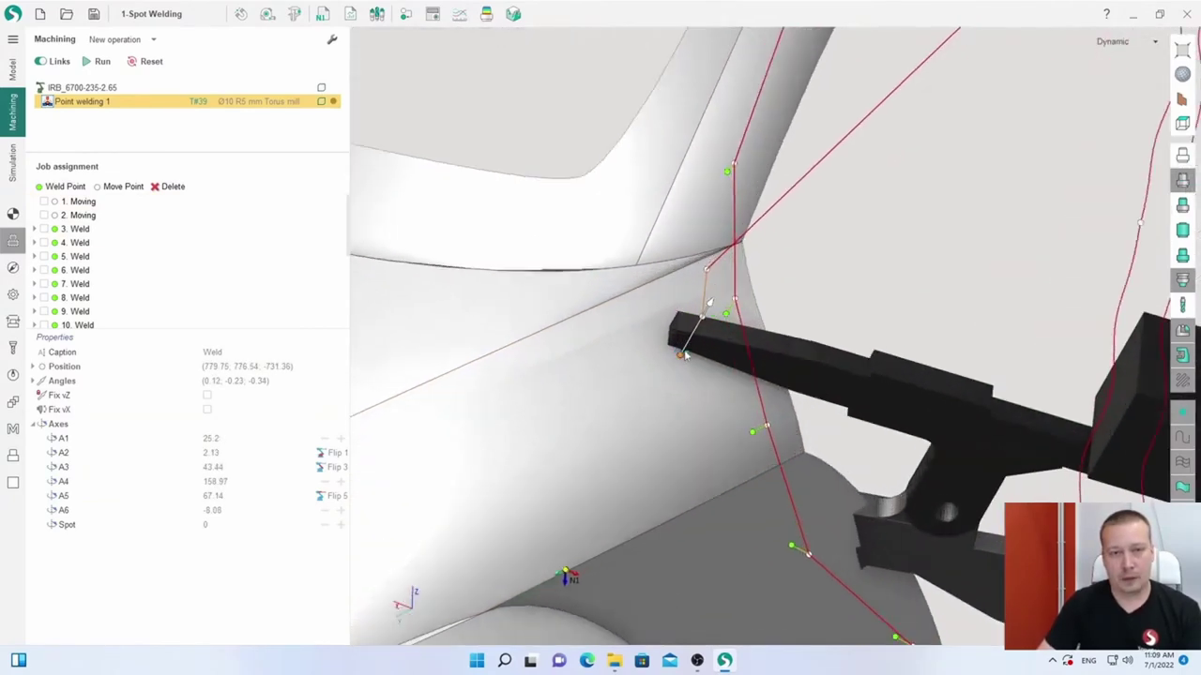
{"action": "left_click_drag", "start_coordinate": [682, 364], "coordinate": [540, 309]}
{"action": "middle_click_drag", "start_coordinate": [540, 309], "coordinate": [663, 178]}
{"action": "scroll", "coordinate": [634, 170], "scroll_direction": "up", "scroll_amount": 10}
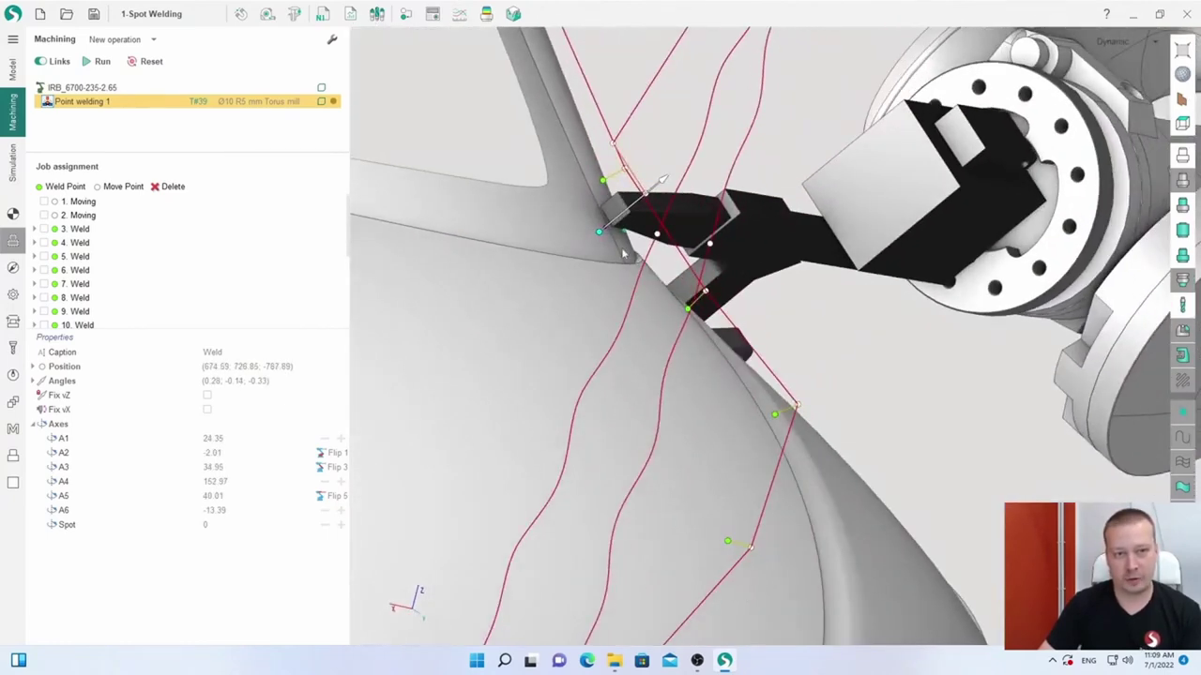
{"action": "scroll", "coordinate": [634, 170], "scroll_direction": "down", "scroll_amount": 10}
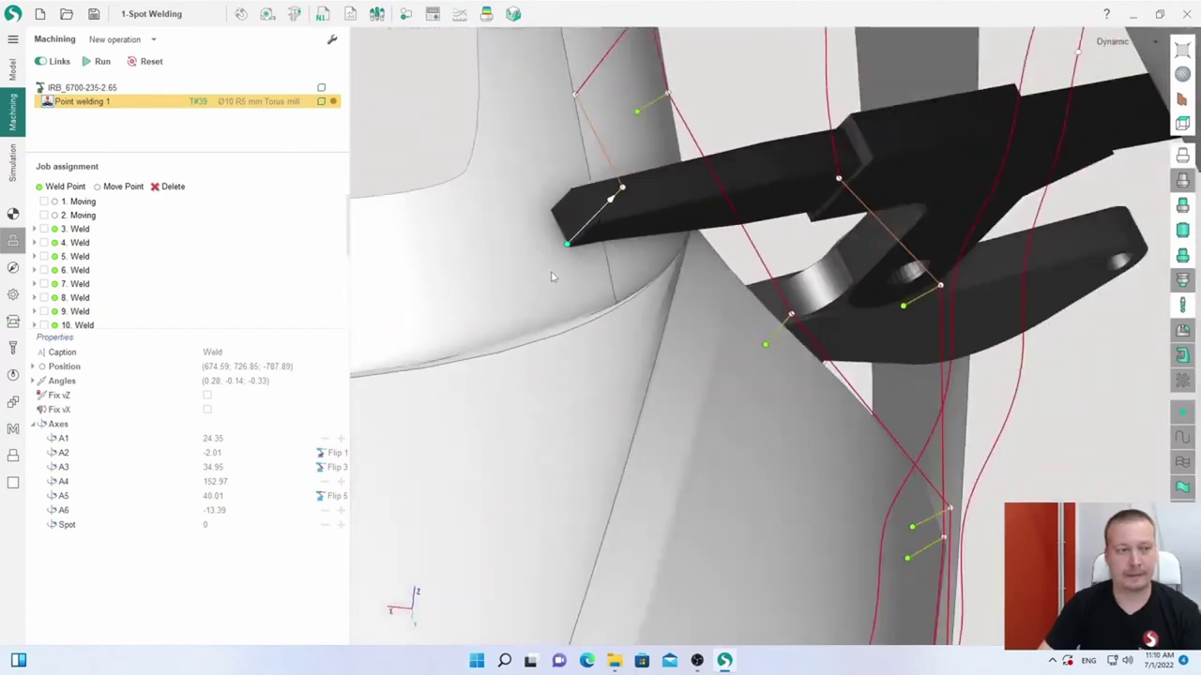
{"action": "middle_click_drag", "start_coordinate": [554, 281], "coordinate": [528, 279]}
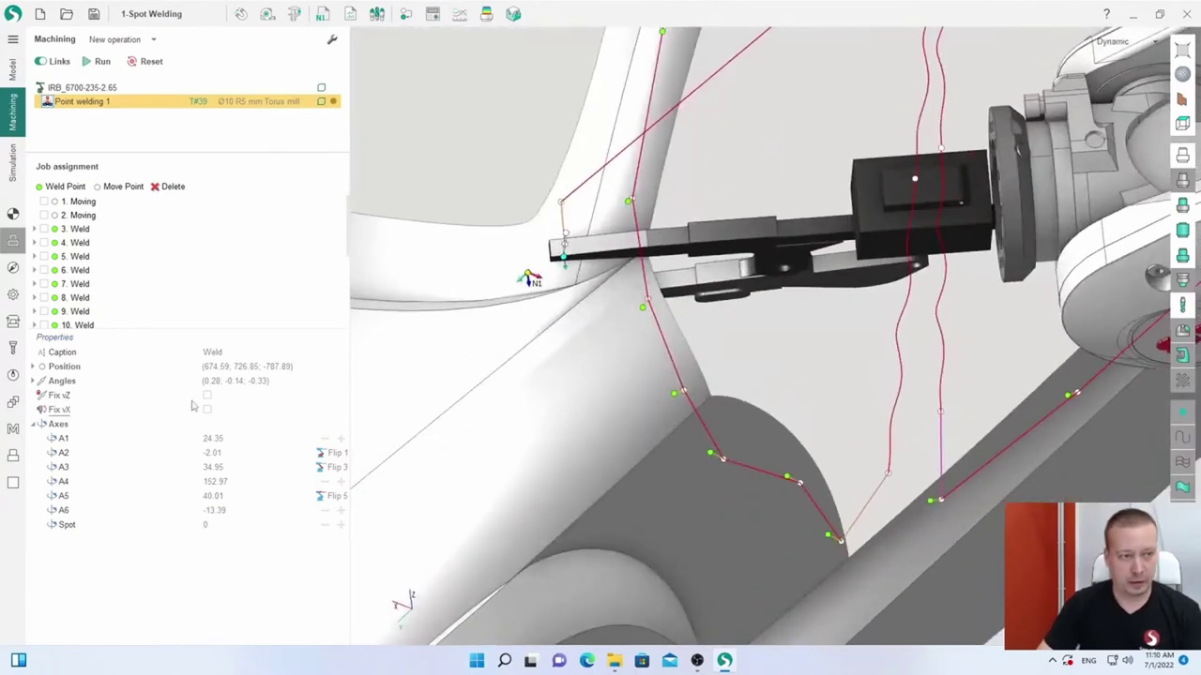
- Check the point's Position and Angles, then move it to (807.23, 793.31, -713.58)
{"action": "left_click", "coordinate": [32, 367]}
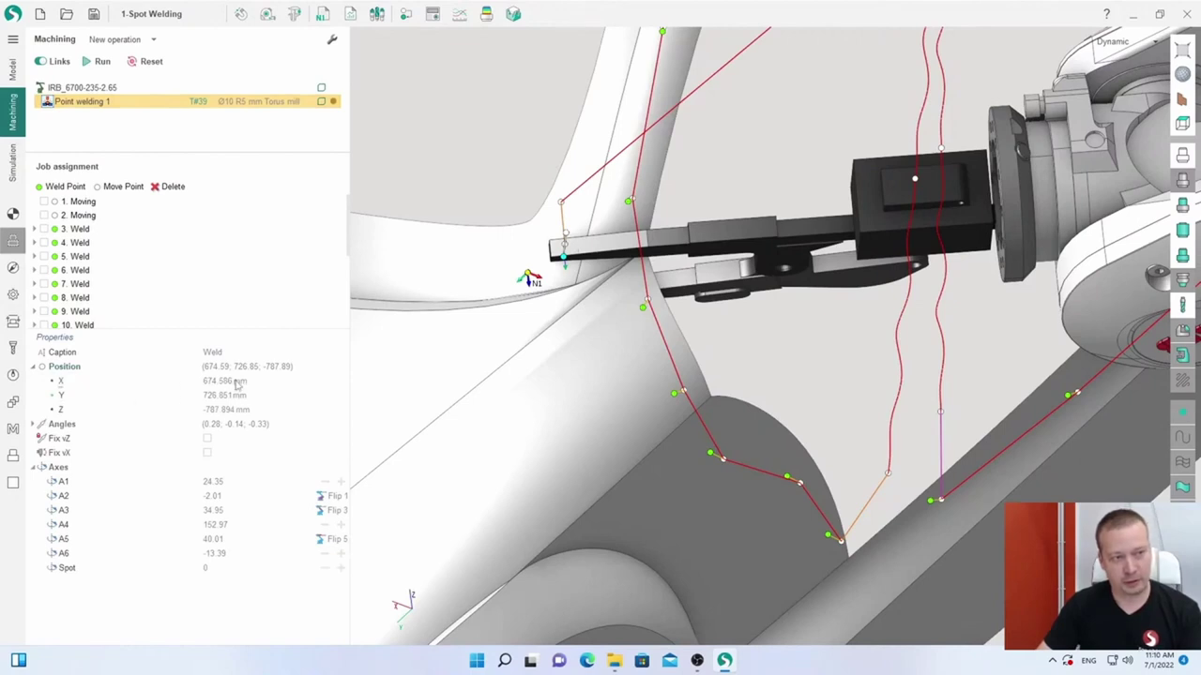
{"action": "left_click", "coordinate": [33, 425]}
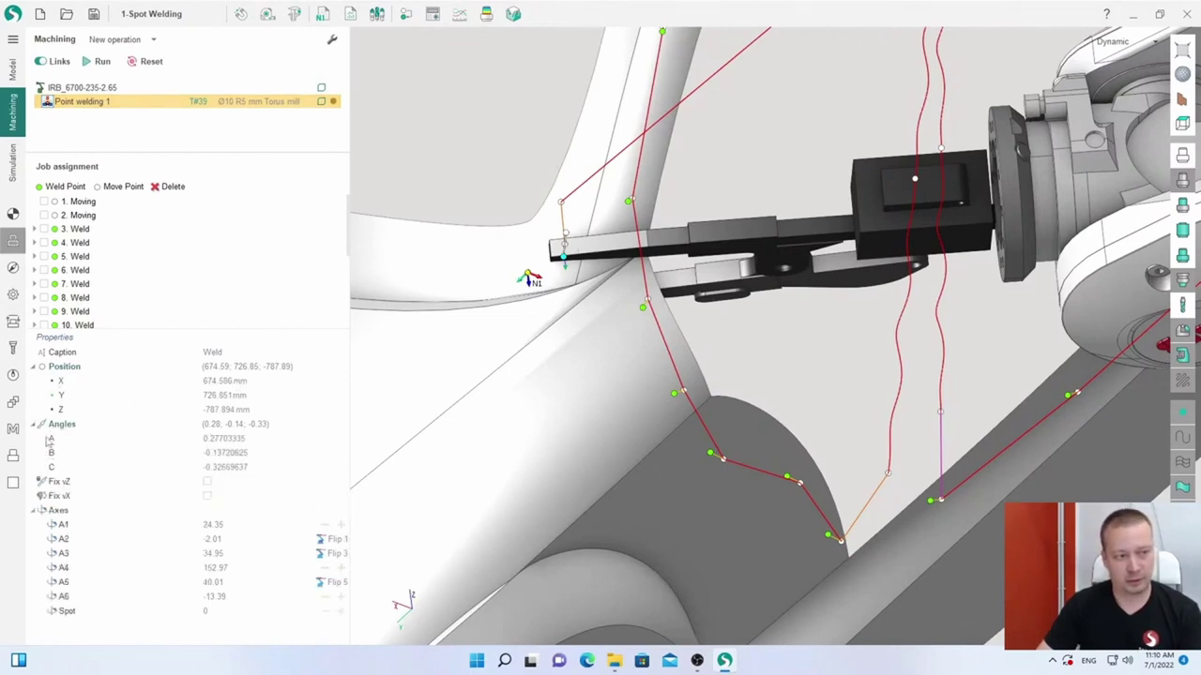
{"action": "left_click", "coordinate": [33, 425]}
{"action": "left_click", "coordinate": [33, 367]}
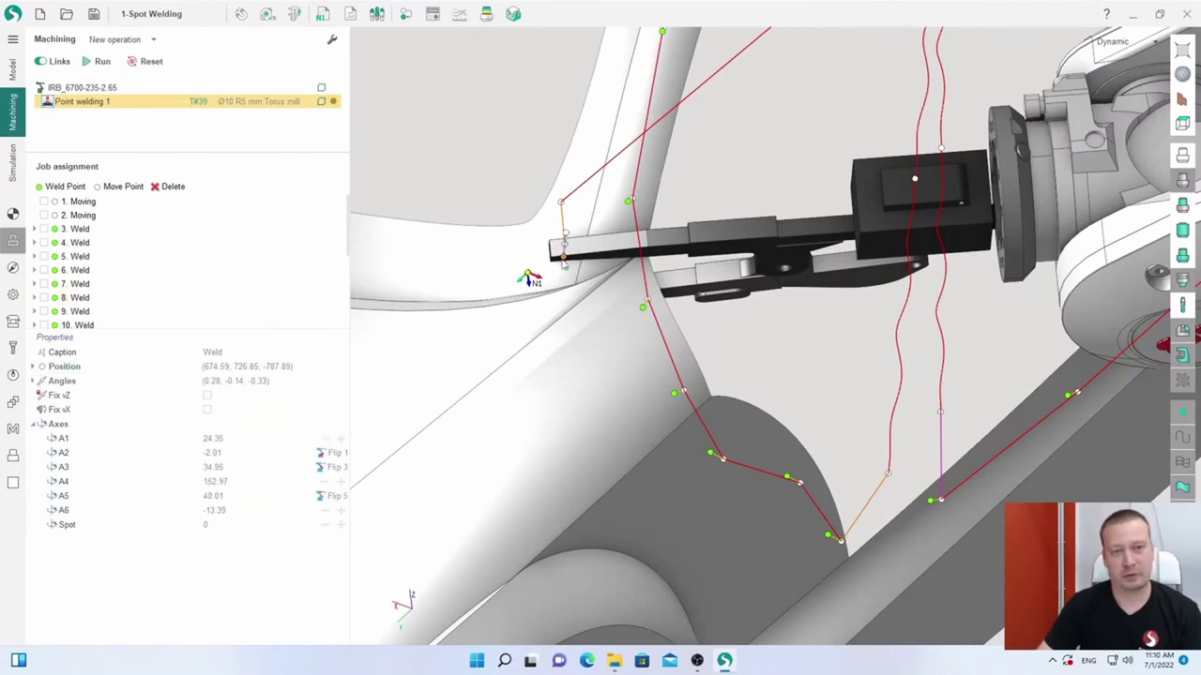
{"action": "left_click_drag", "start_coordinate": [563, 266], "coordinate": [631, 377]}
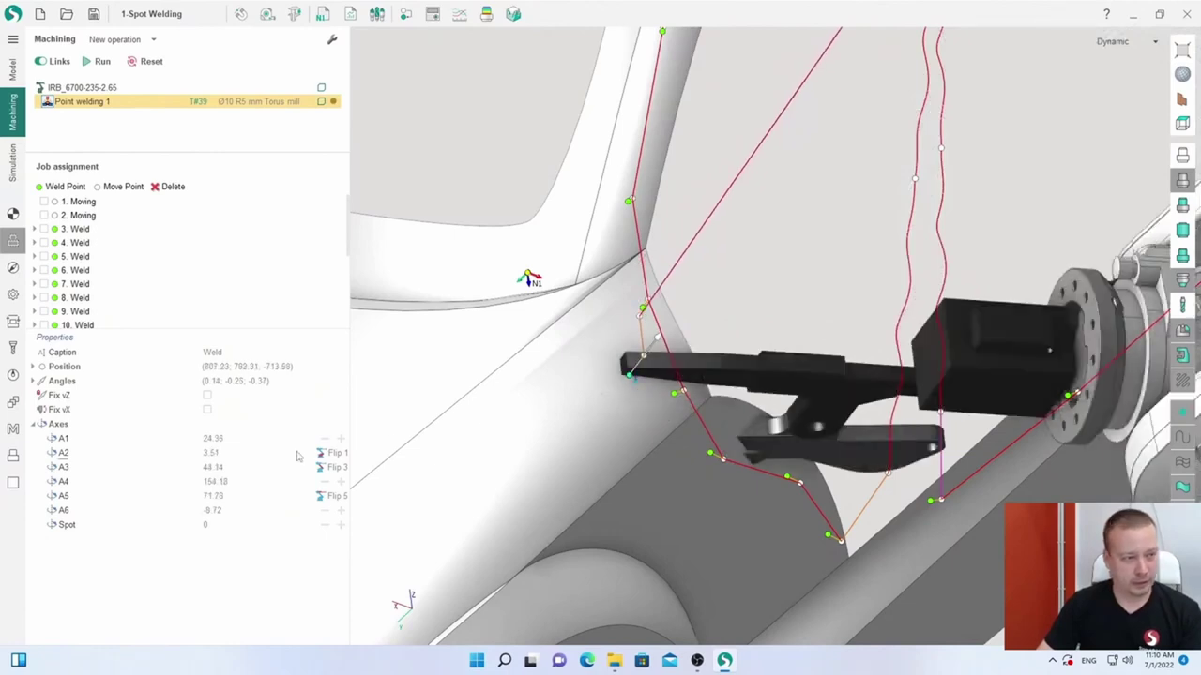
- Slide the weld point with Fix vZ on, then without it to (780.28, 814.7, -728.02)
{"action": "left_click", "coordinate": [77, 398]}
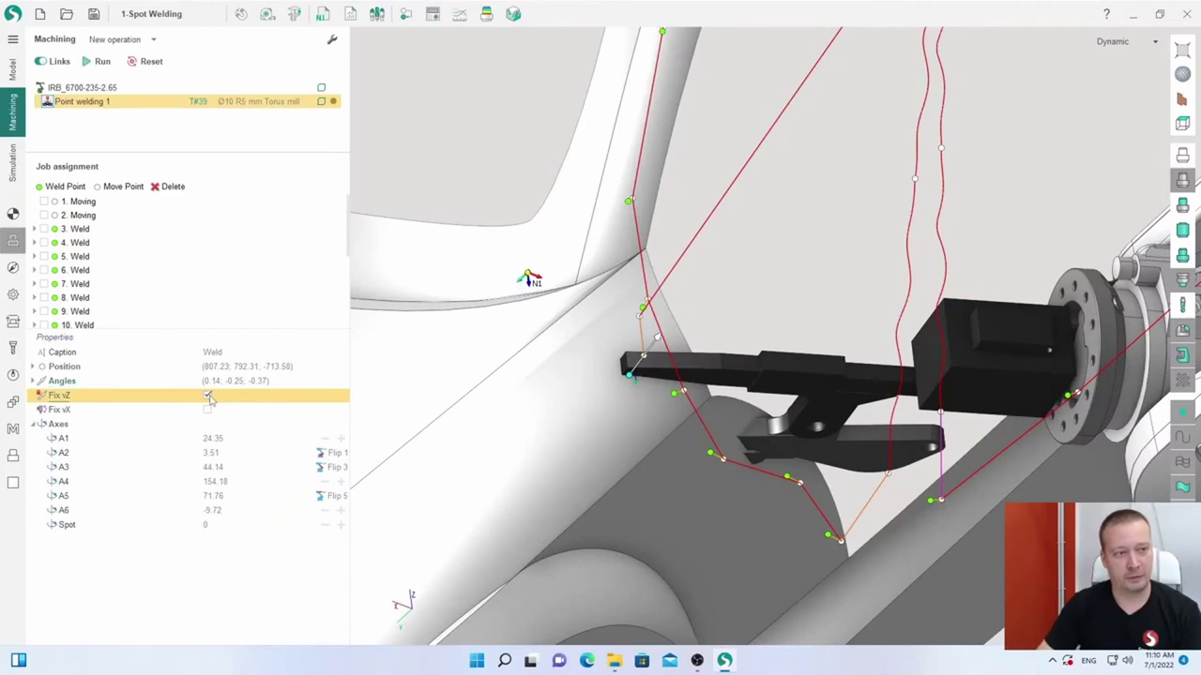
{"action": "left_click_drag", "start_coordinate": [632, 380], "coordinate": [481, 349]}
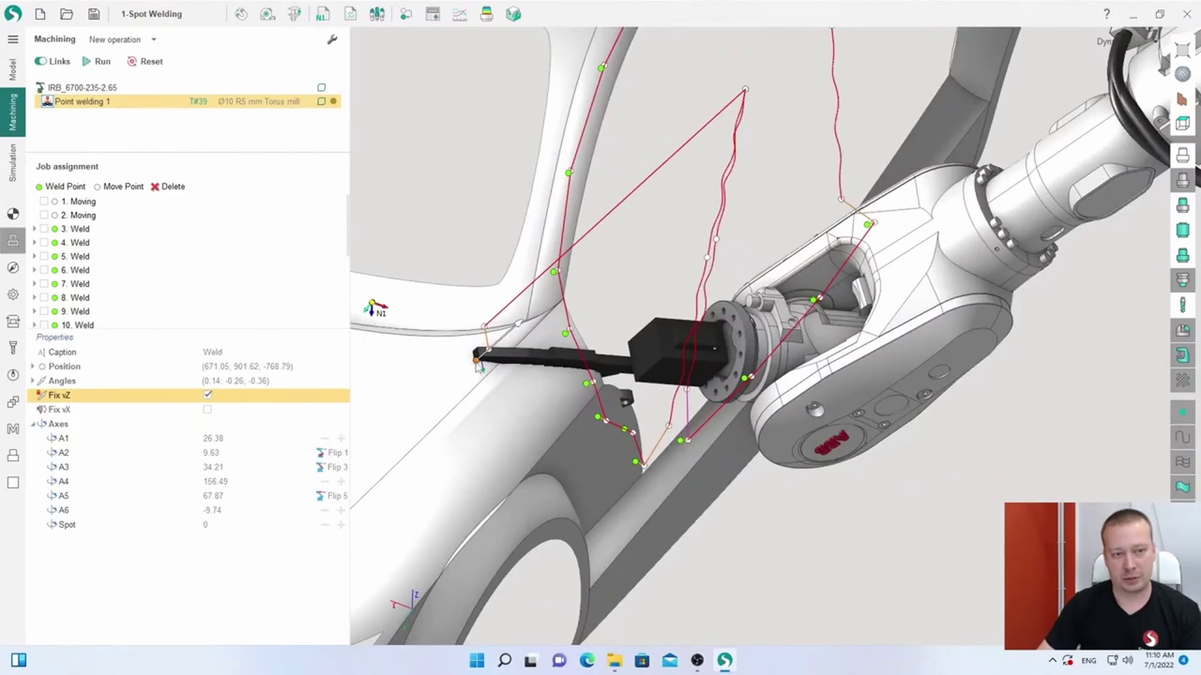
{"action": "left_click_drag", "start_coordinate": [478, 366], "coordinate": [471, 317]}
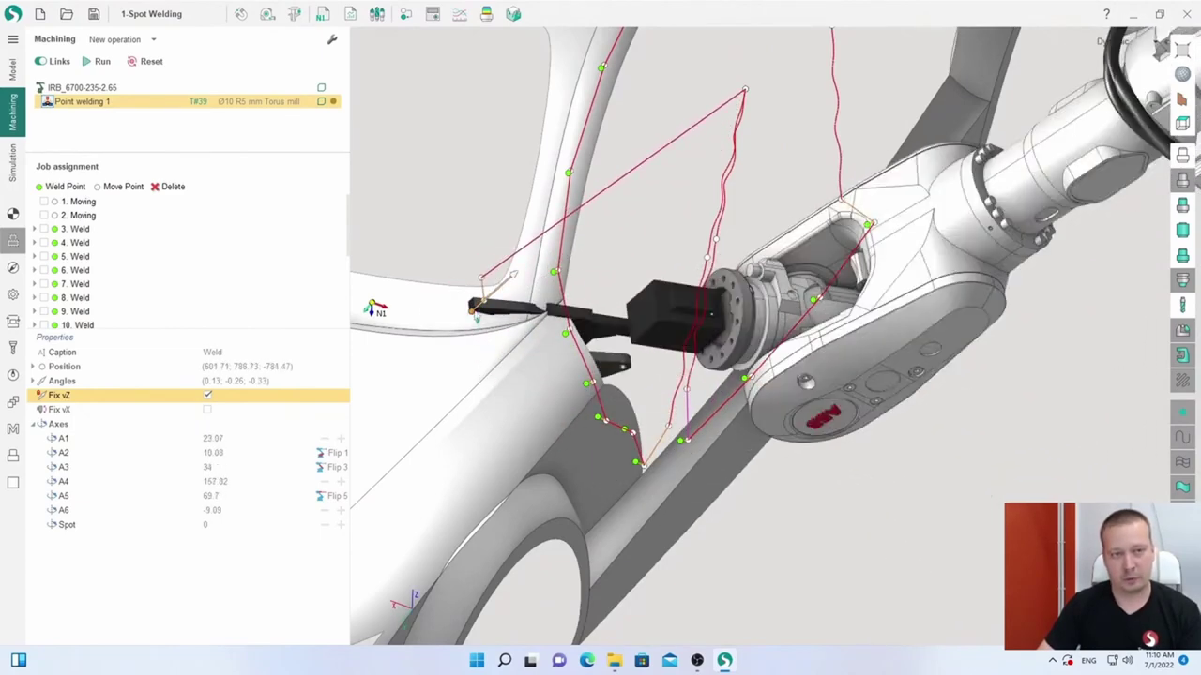
{"action": "left_click", "coordinate": [208, 394]}
{"action": "left_click_drag", "start_coordinate": [474, 317], "coordinate": [544, 374]}
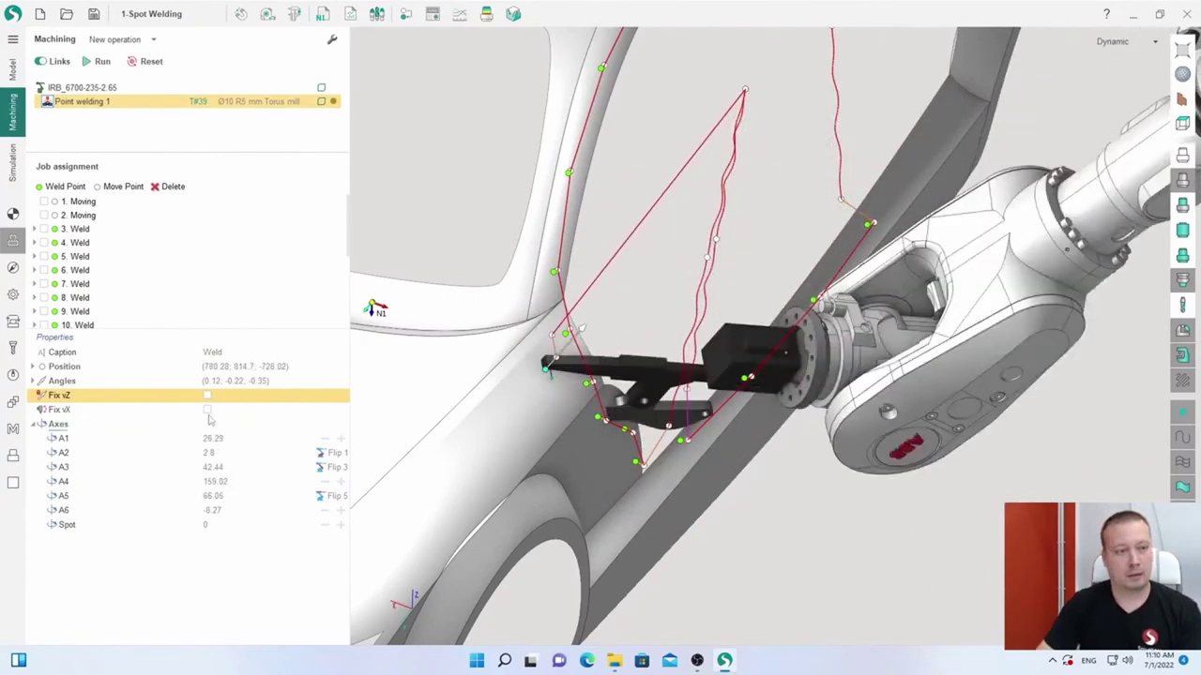
{"action": "left_click", "coordinate": [159, 411]}
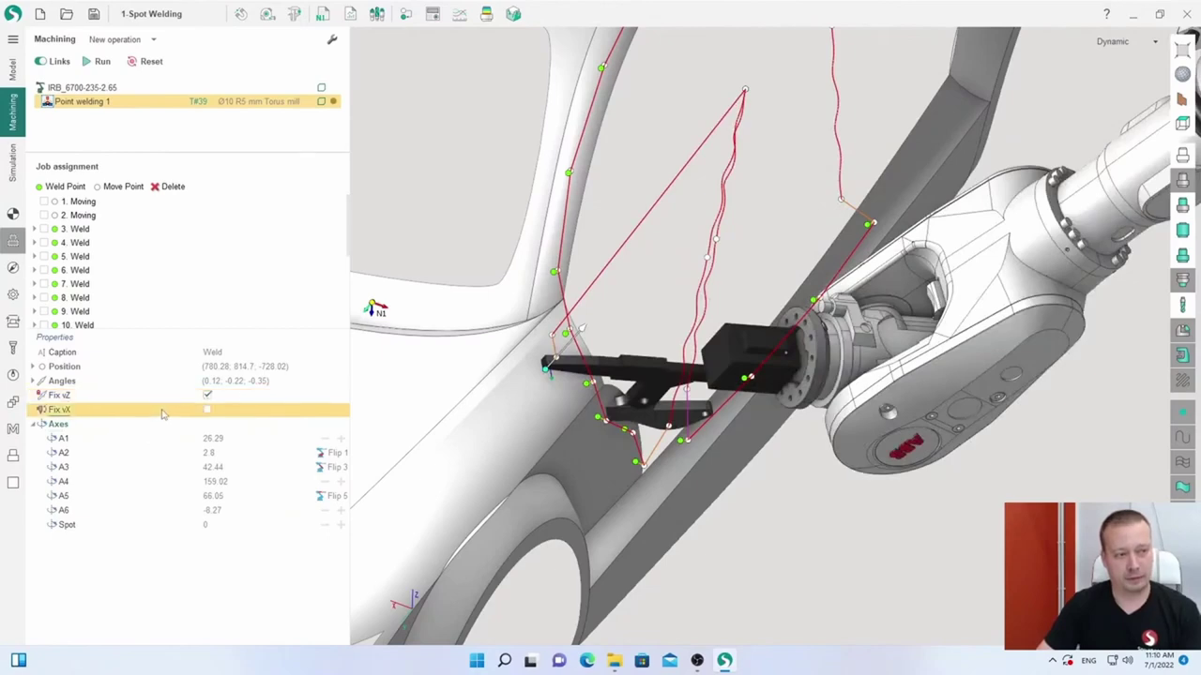
{"action": "left_click", "coordinate": [207, 410]}
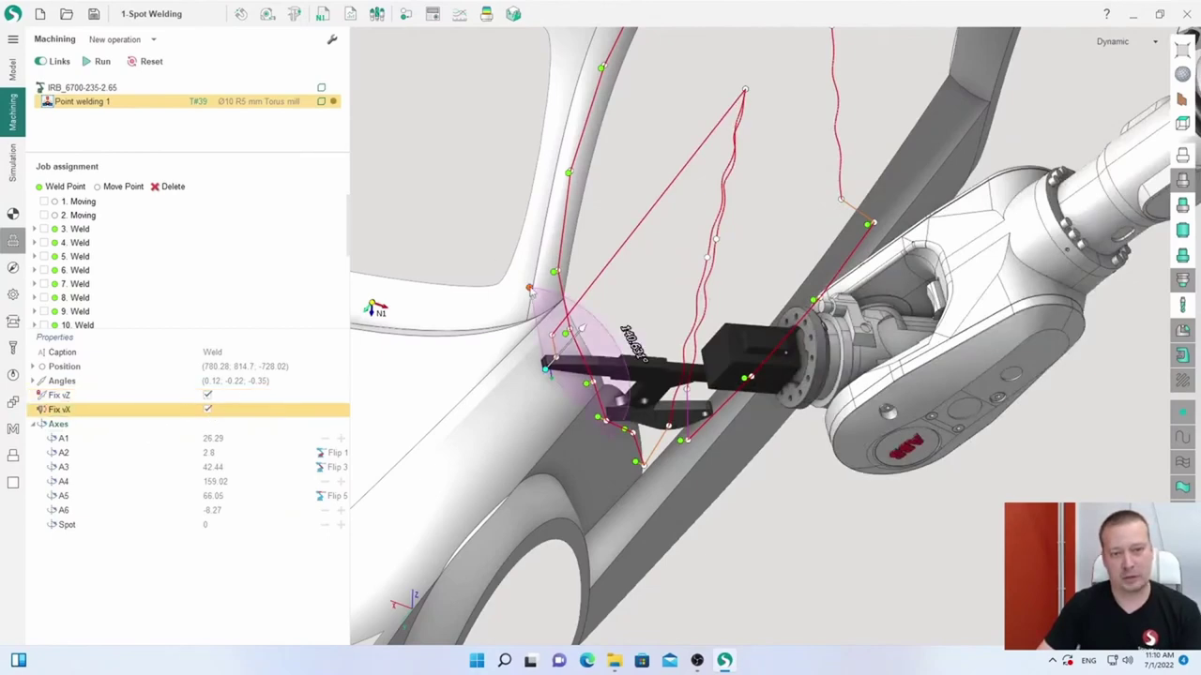
{"action": "left_click_drag", "start_coordinate": [581, 327], "coordinate": [544, 420]}
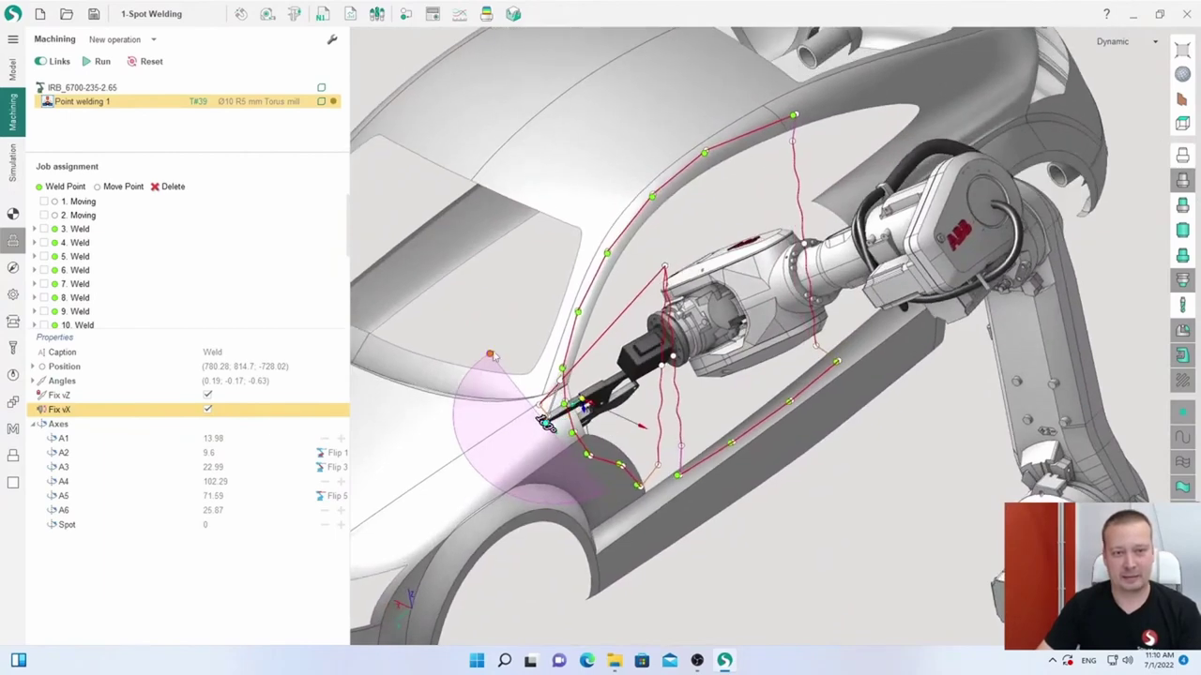
{"action": "left_click_drag", "start_coordinate": [491, 355], "coordinate": [460, 474]}
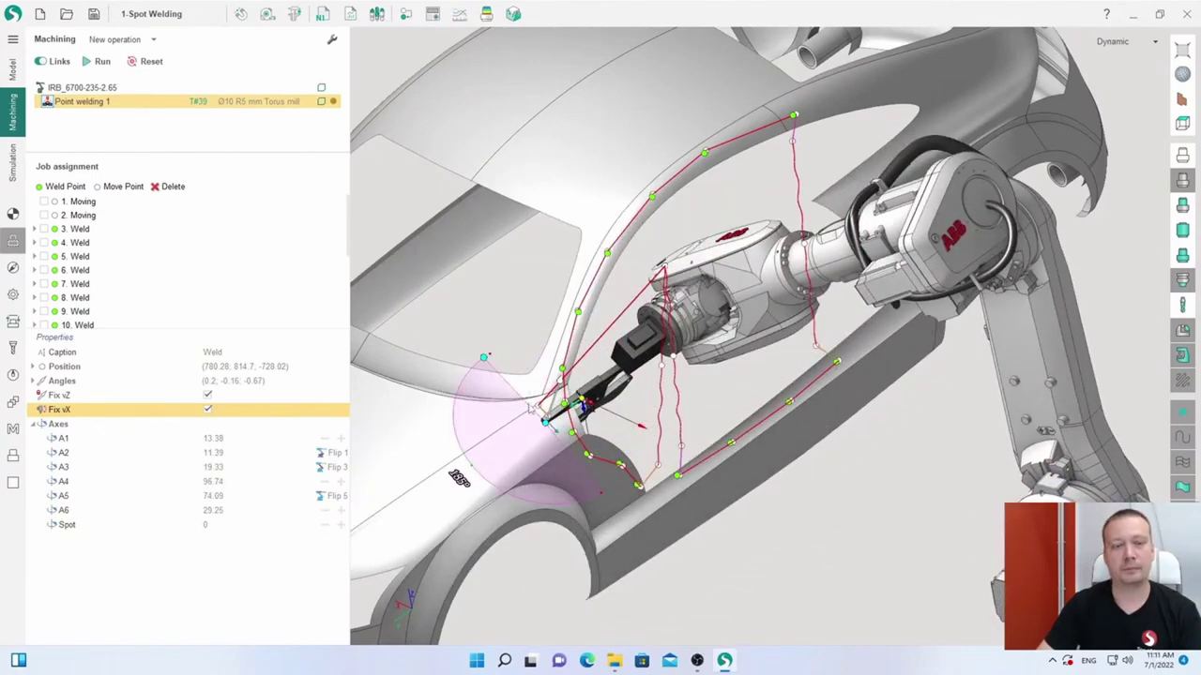
{"action": "scroll", "coordinate": [544, 441], "scroll_direction": "up", "scroll_amount": 3}
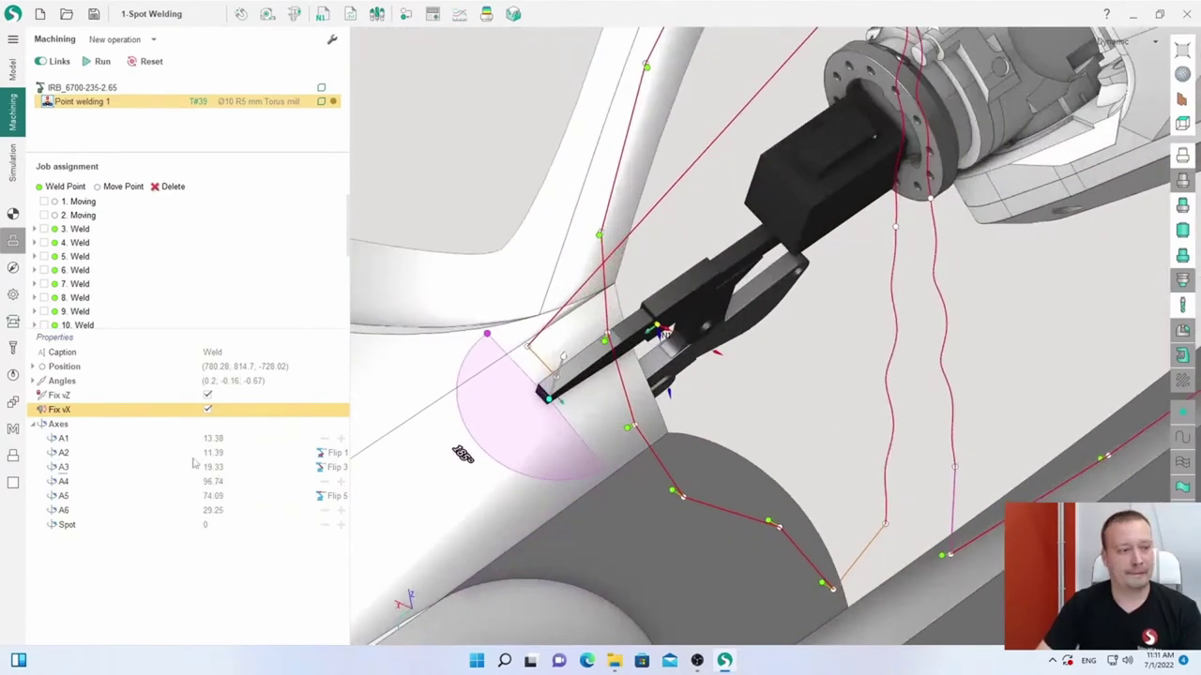
{"action": "left_click", "coordinate": [96, 383]}
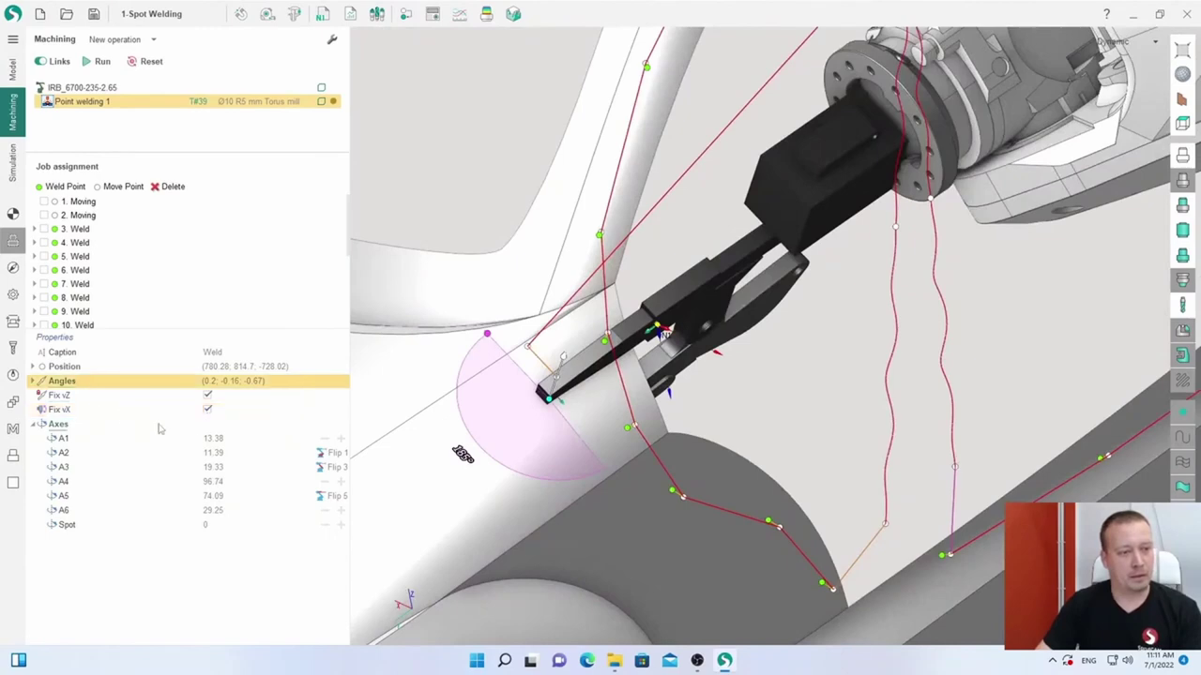
{"action": "scroll", "coordinate": [553, 357], "scroll_direction": "down", "scroll_amount": 5}
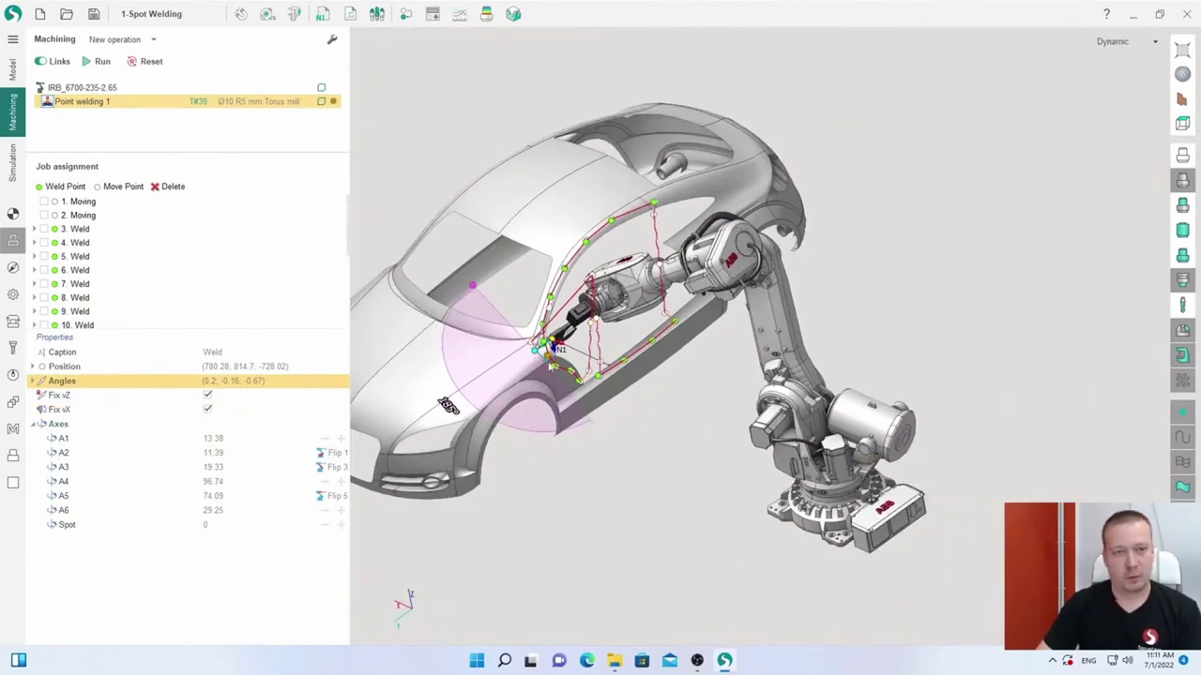
{"action": "scroll", "coordinate": [549, 366], "scroll_direction": "down", "scroll_amount": 5}
{"action": "right_click_drag", "start_coordinate": [550, 366], "coordinate": [613, 276]}
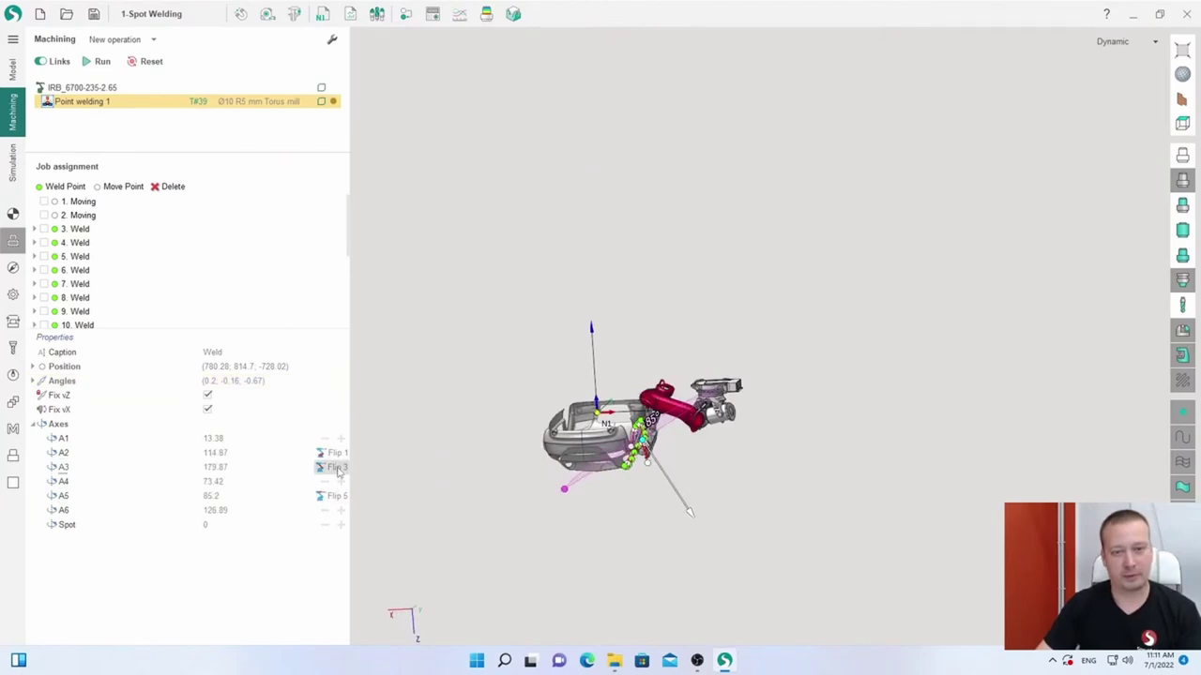
{"action": "right_click_drag", "start_coordinate": [445, 418], "coordinate": [577, 442]}
{"action": "scroll", "coordinate": [599, 448], "scroll_direction": "up", "scroll_amount": 5}
{"action": "scroll", "coordinate": [599, 448], "scroll_direction": "up", "scroll_amount": 2}
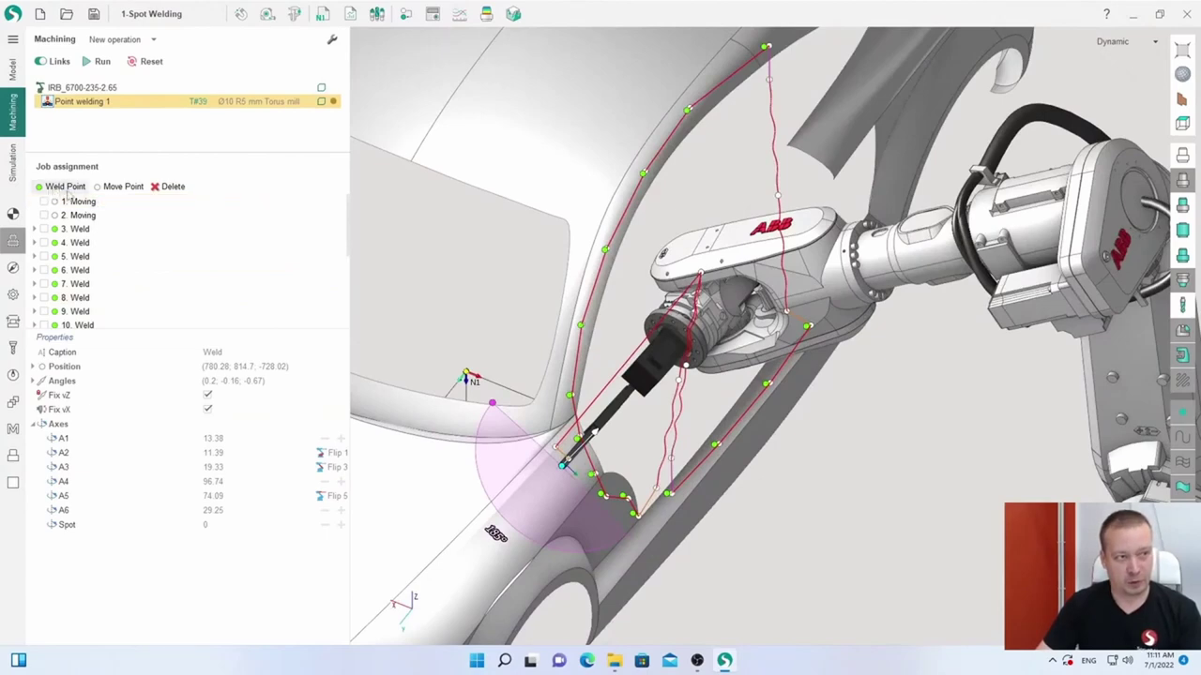
- Move the robot to '5. Weld' at (851.99, 719.51, -569.2) and view the arm
{"action": "scroll", "coordinate": [553, 473], "scroll_direction": "up", "scroll_amount": 3}
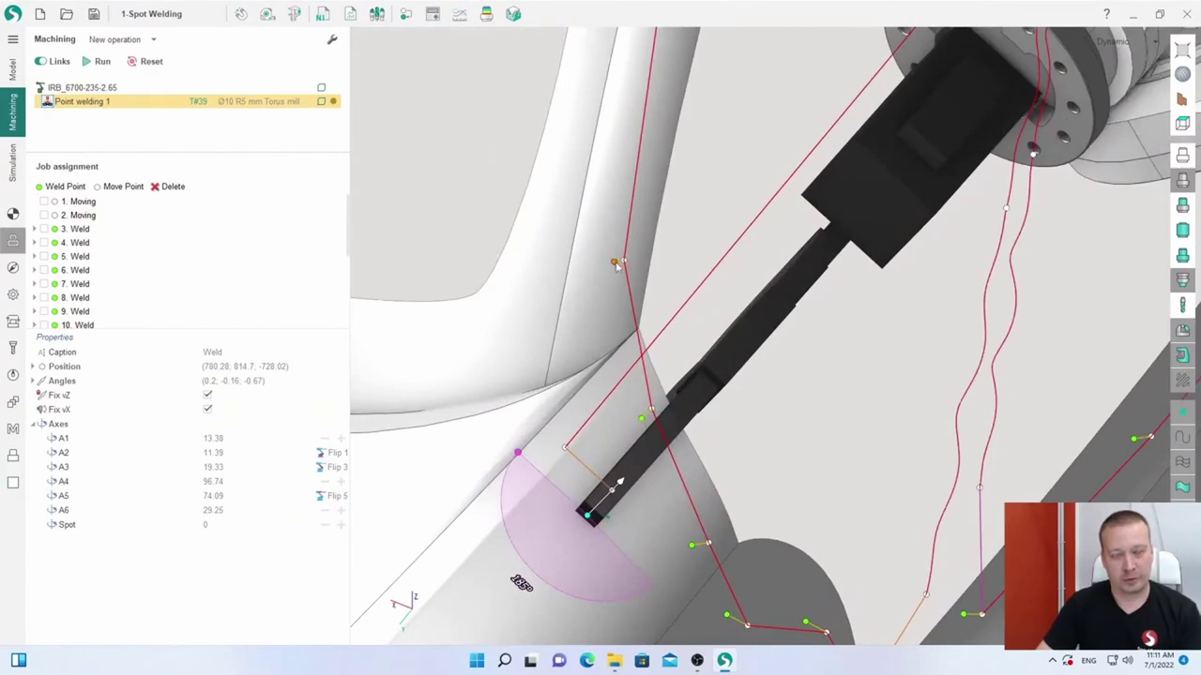
{"action": "left_click", "coordinate": [642, 421]}
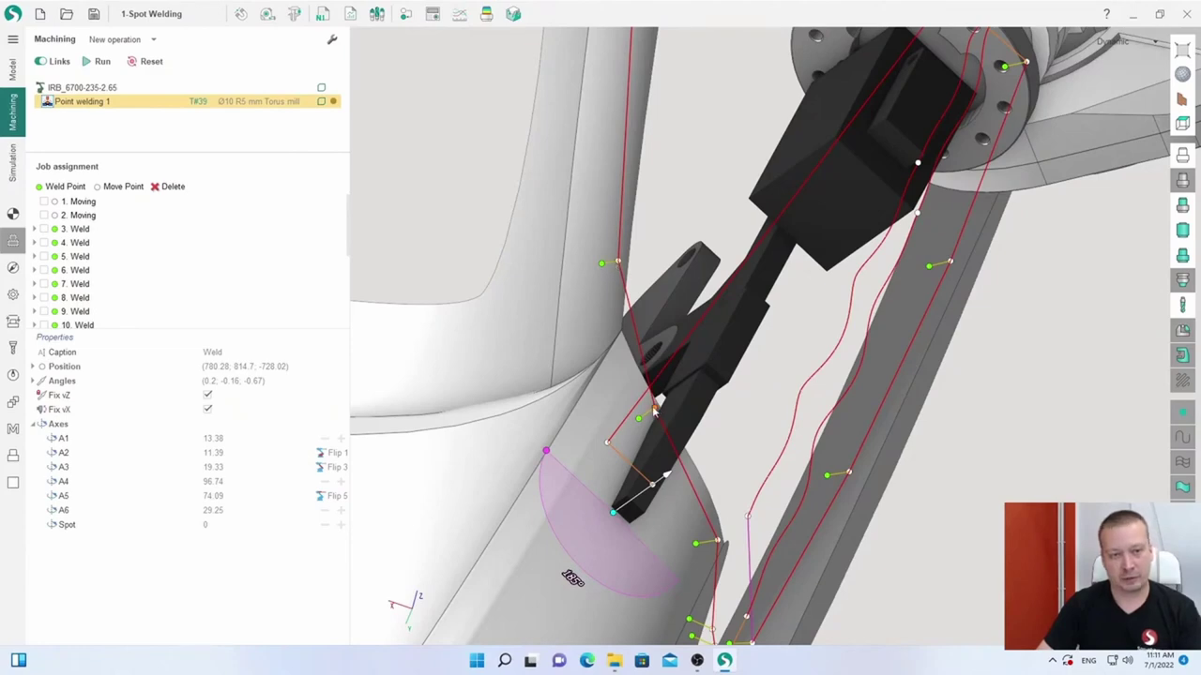
{"action": "left_click", "coordinate": [93, 258]}
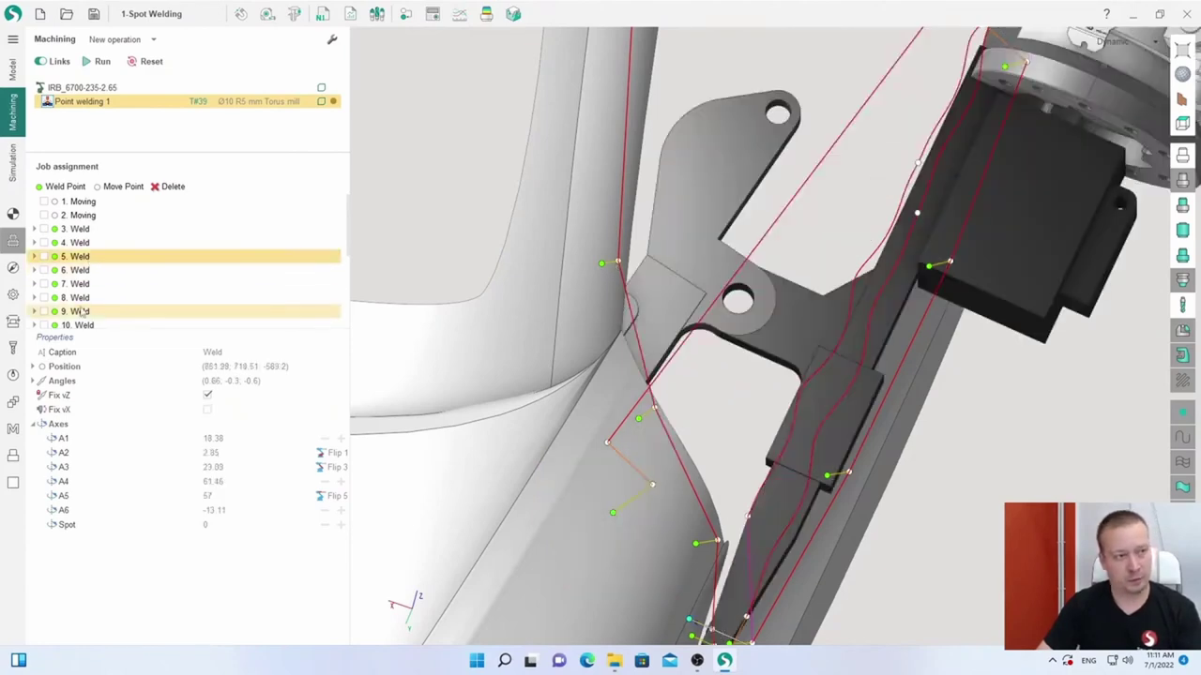
{"action": "scroll", "coordinate": [491, 343], "scroll_direction": "down", "scroll_amount": 5}
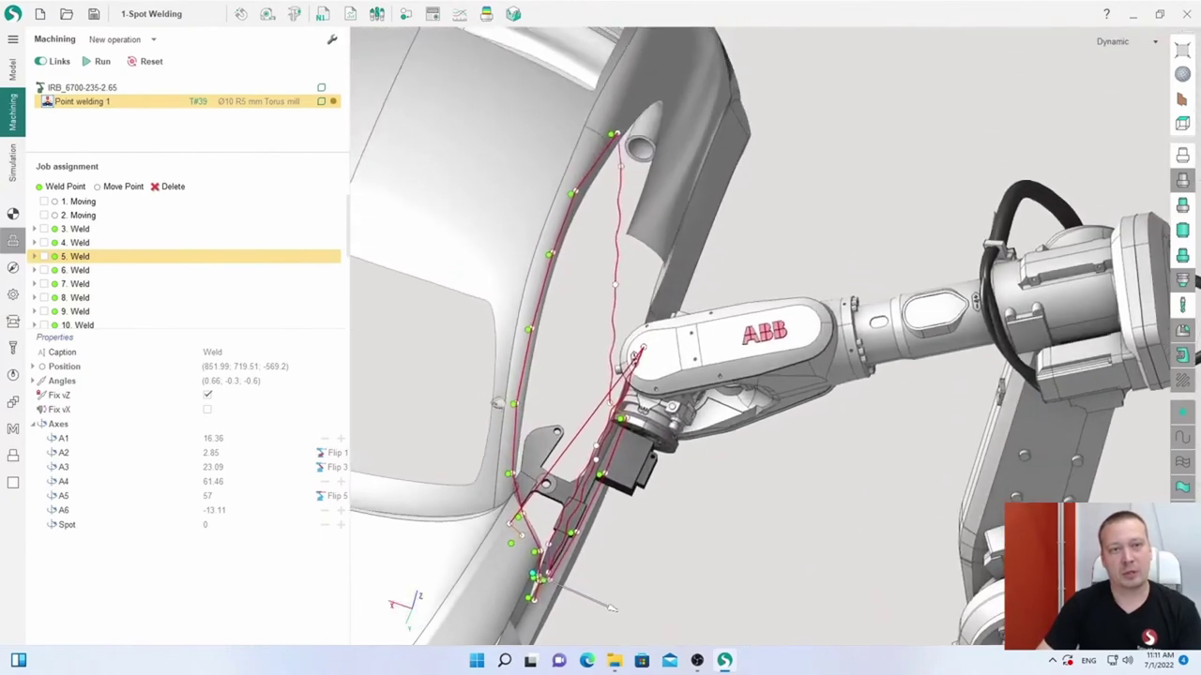
{"action": "right_click_drag", "start_coordinate": [490, 344], "coordinate": [487, 302]}
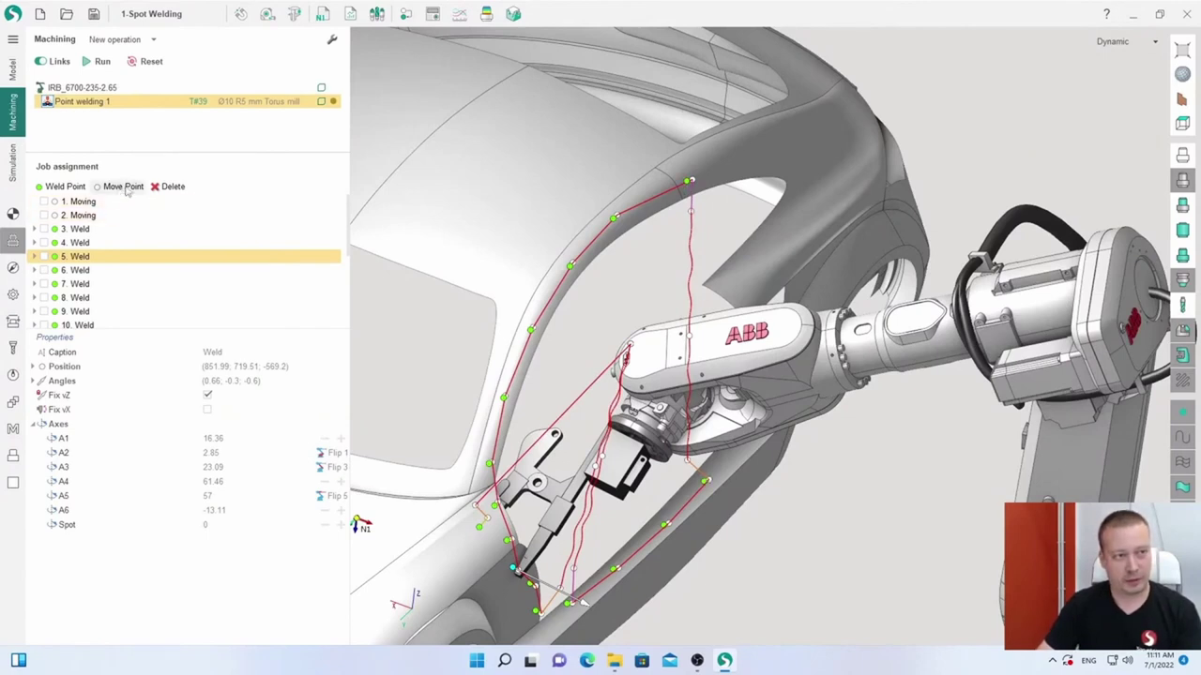
- Step the job list to '21. Weld' and the final '22. Moving' point
{"action": "key", "text": "Down"}
{"action": "key", "text": "Down"}
{"action": "key", "text": "Down"}
{"action": "key", "text": "Down"}
{"action": "key", "text": "Down"}
{"action": "key", "text": "Down"}
{"action": "key", "text": "Down"}
{"action": "key", "text": "Down"}
{"action": "key", "text": "Down"}
{"action": "key", "text": "Down"}
{"action": "key", "text": "Down"}
{"action": "key", "text": "Down"}
{"action": "key", "text": "Down"}
{"action": "key", "text": "Down"}
{"action": "key", "text": "Down"}
{"action": "key", "text": "Down"}
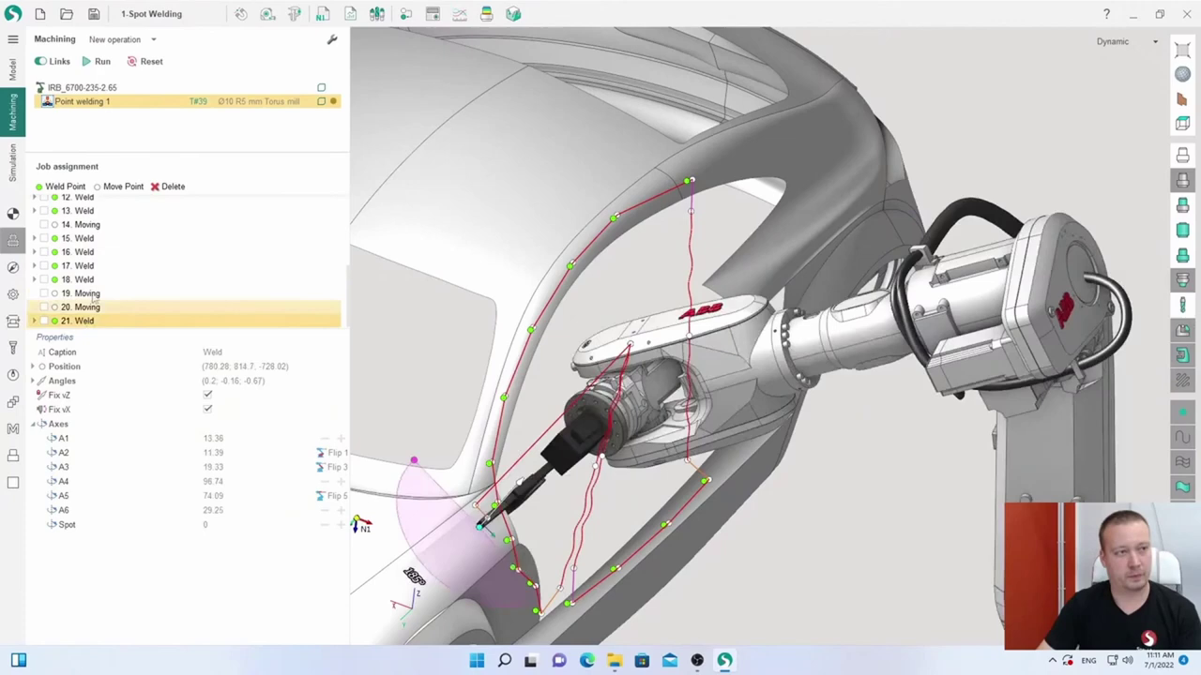
{"action": "key", "text": "Down"}
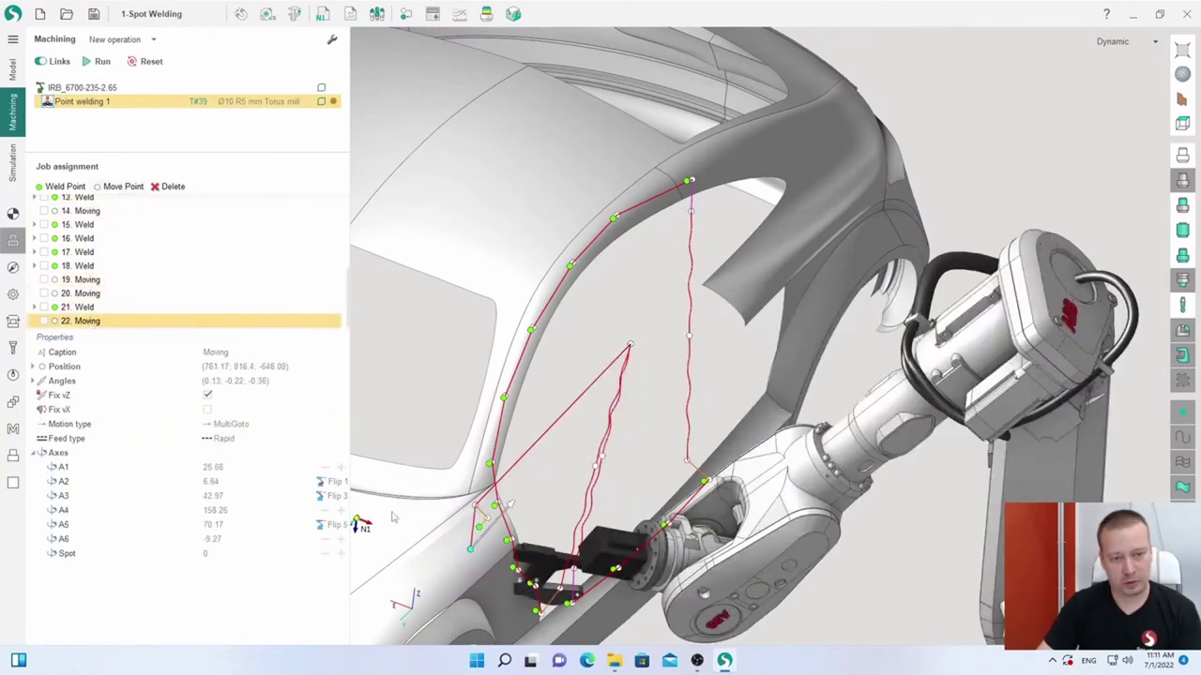
{"action": "scroll", "coordinate": [487, 315], "scroll_direction": "up", "scroll_amount": 3}
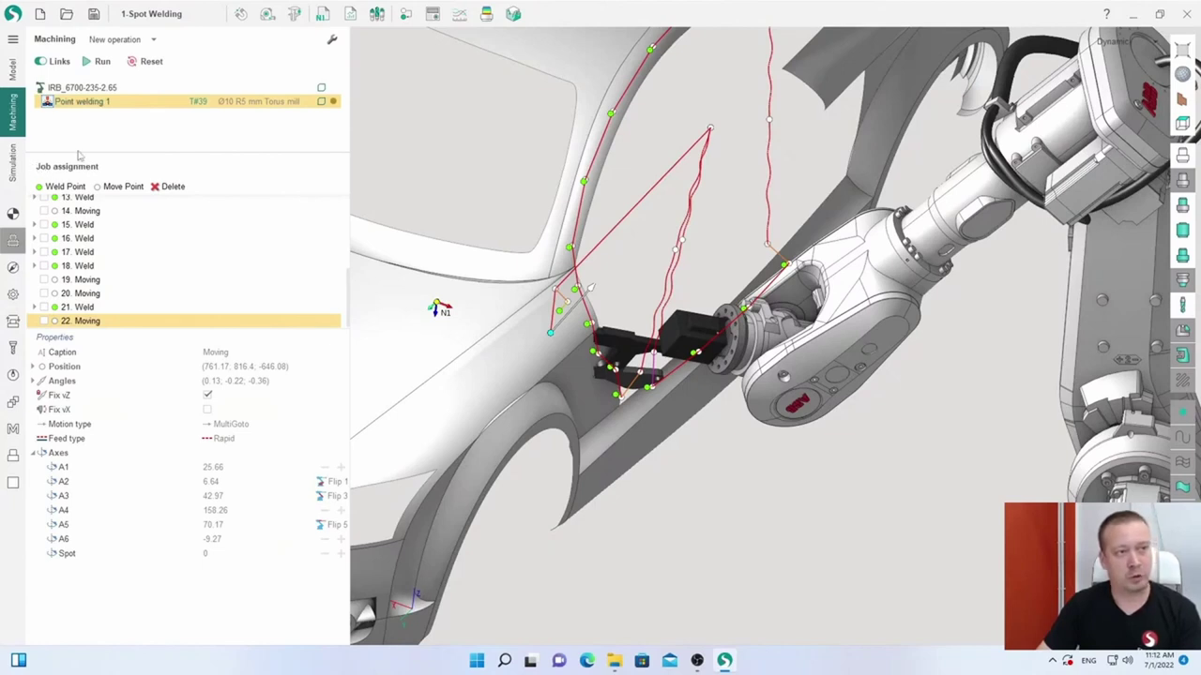
- In Strategy, switch Welding type to Tack welding and back to Spot welding
{"action": "left_click", "coordinate": [13, 267]}
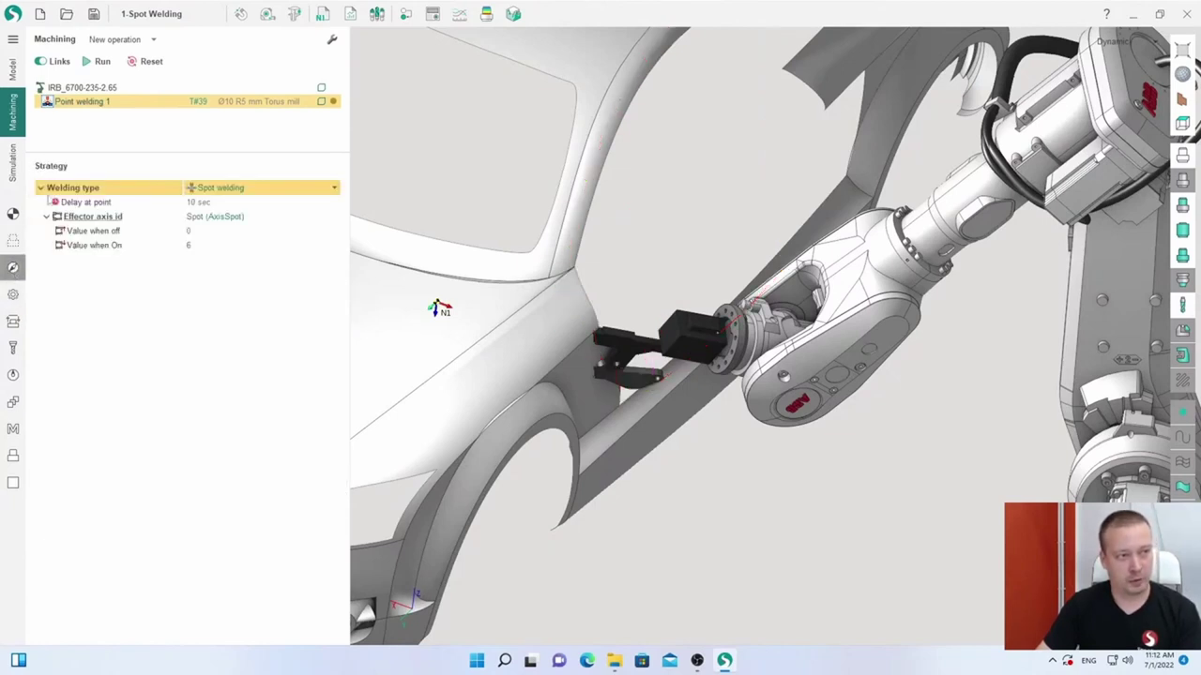
{"action": "left_click", "coordinate": [216, 187]}
{"action": "left_click", "coordinate": [216, 215]}
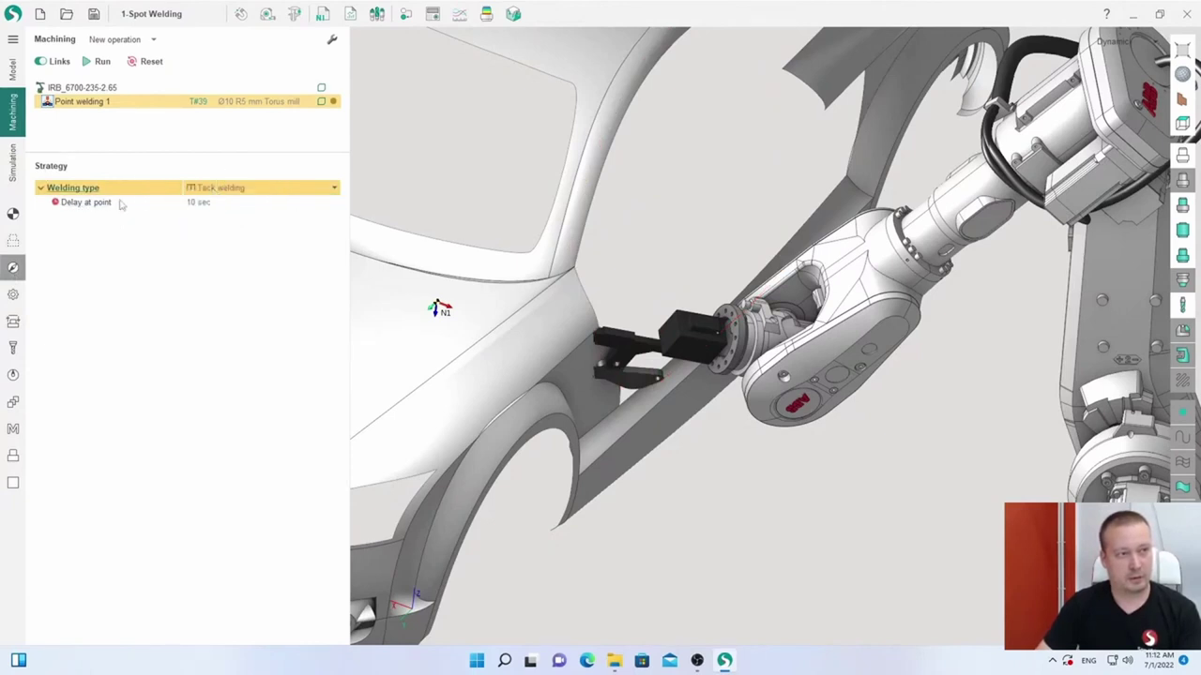
{"action": "left_click", "coordinate": [225, 188]}
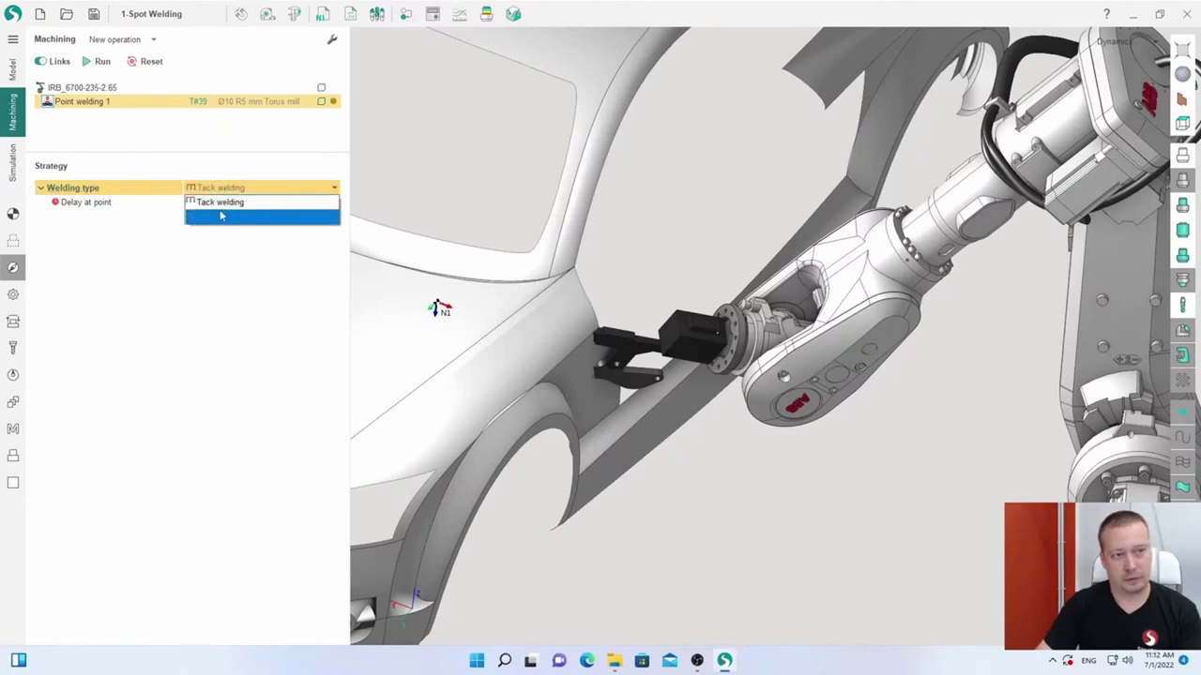
{"action": "left_click", "coordinate": [219, 215]}
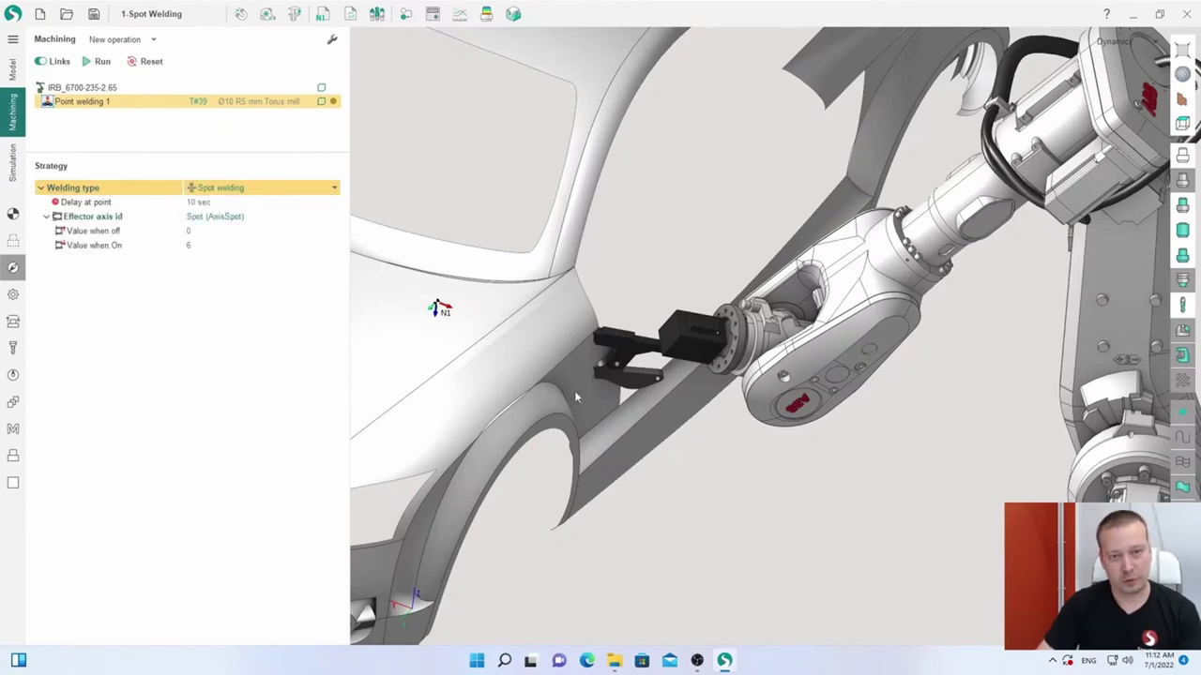
- Hide the car body, retry Tack welding, restore Spot welding, and return to the job list
{"action": "scroll", "coordinate": [574, 391], "scroll_direction": "up", "scroll_amount": 5}
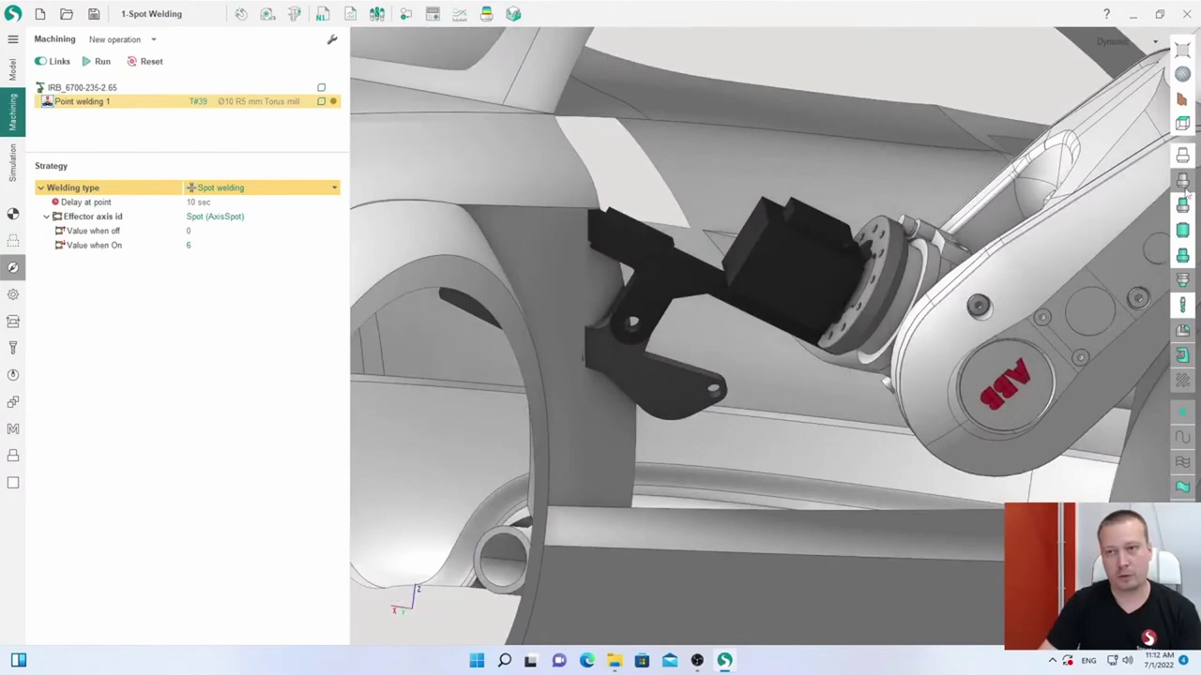
{"action": "left_click", "coordinate": [1182, 184]}
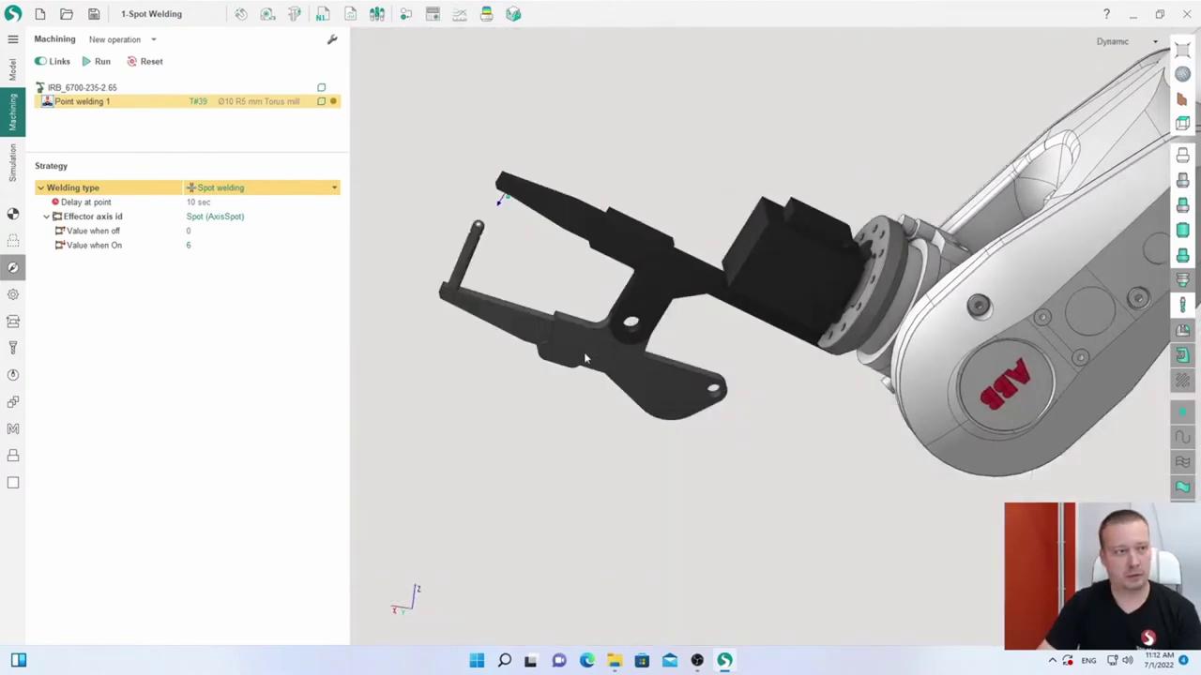
{"action": "left_click", "coordinate": [270, 190]}
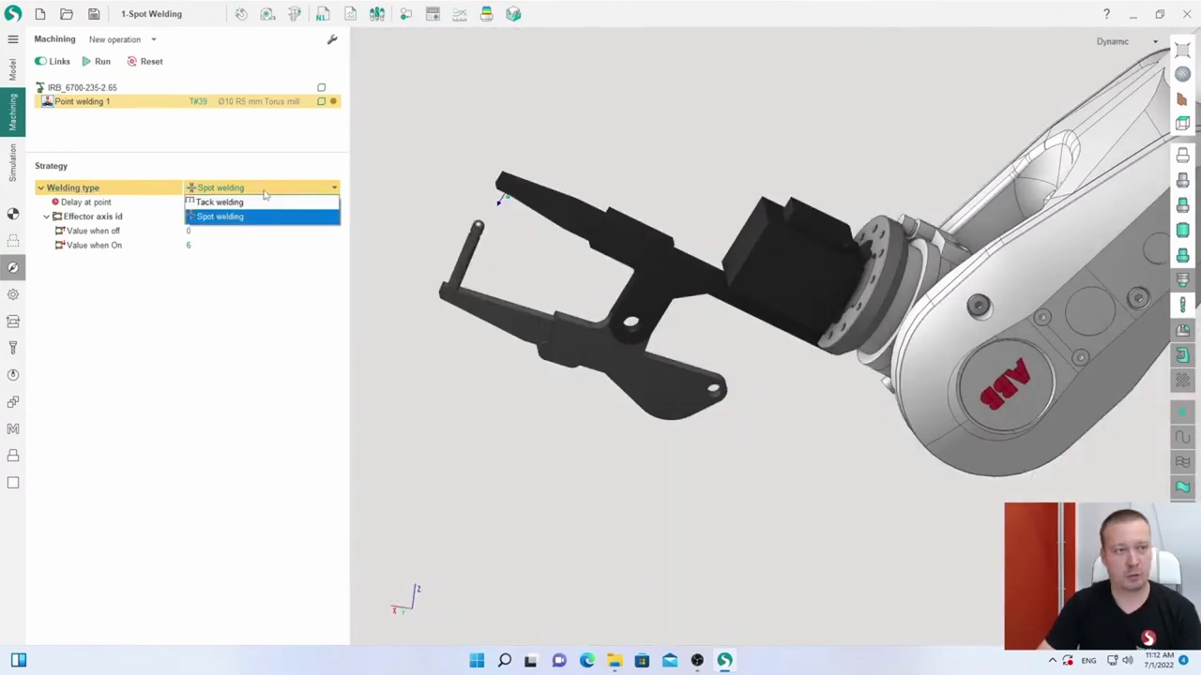
{"action": "left_click", "coordinate": [243, 205]}
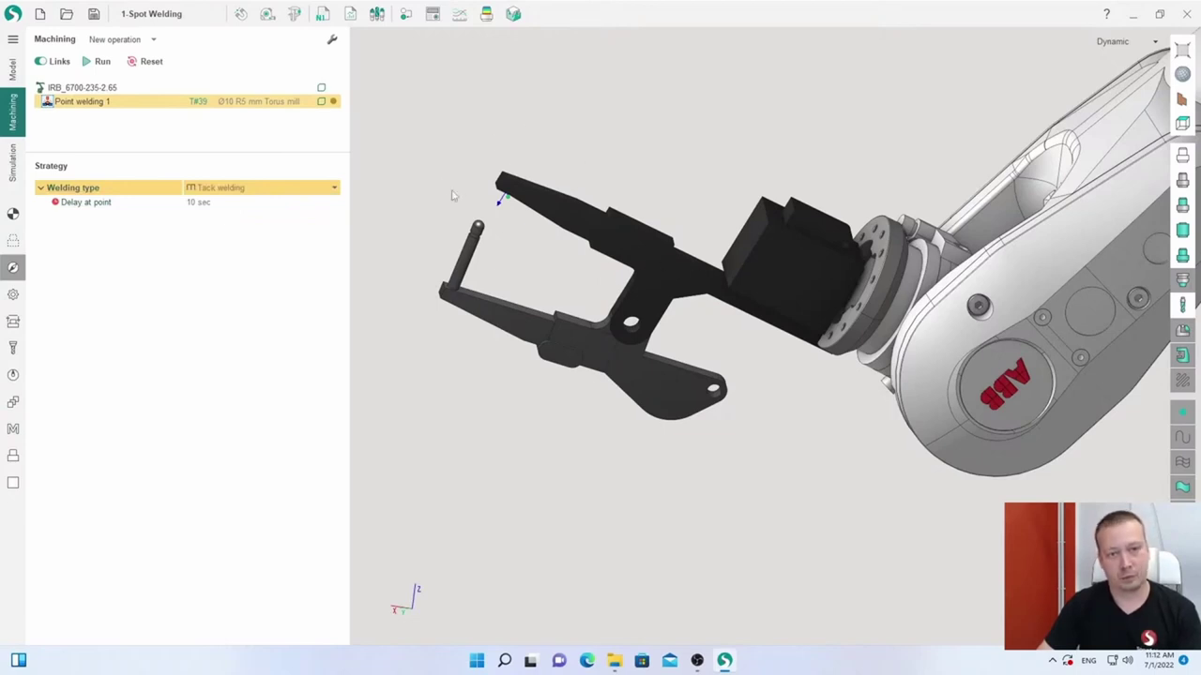
{"action": "scroll", "coordinate": [477, 215], "scroll_direction": "down", "scroll_amount": 3}
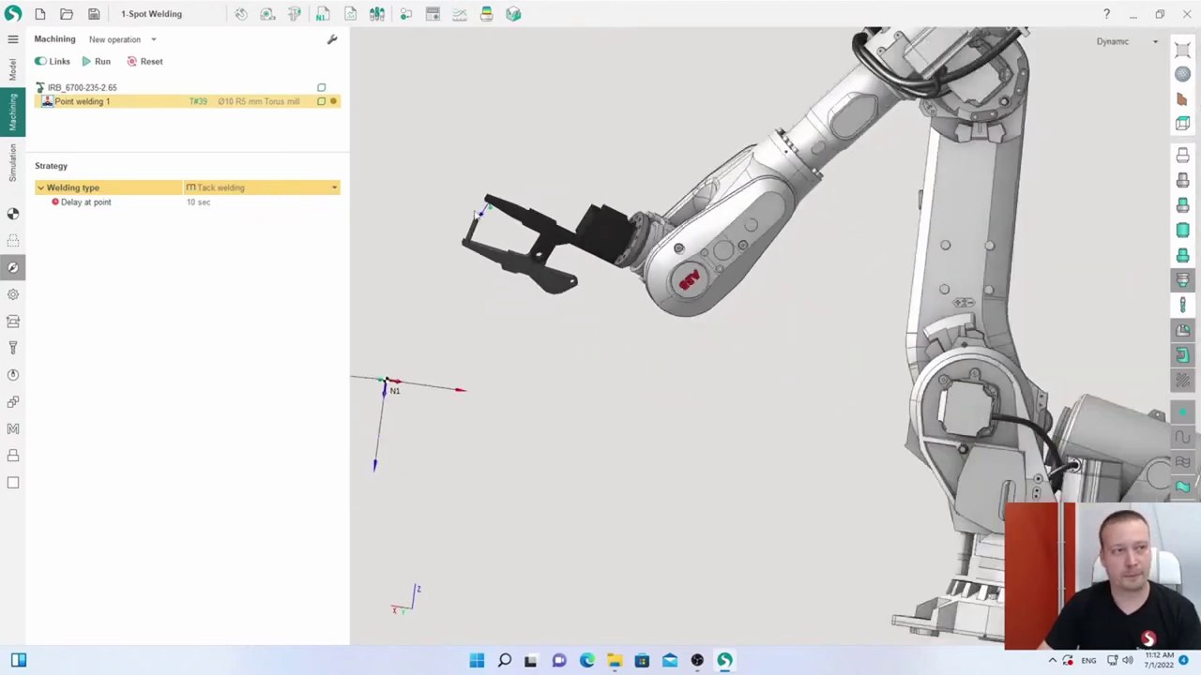
{"action": "left_click", "coordinate": [319, 190]}
{"action": "left_click", "coordinate": [273, 216]}
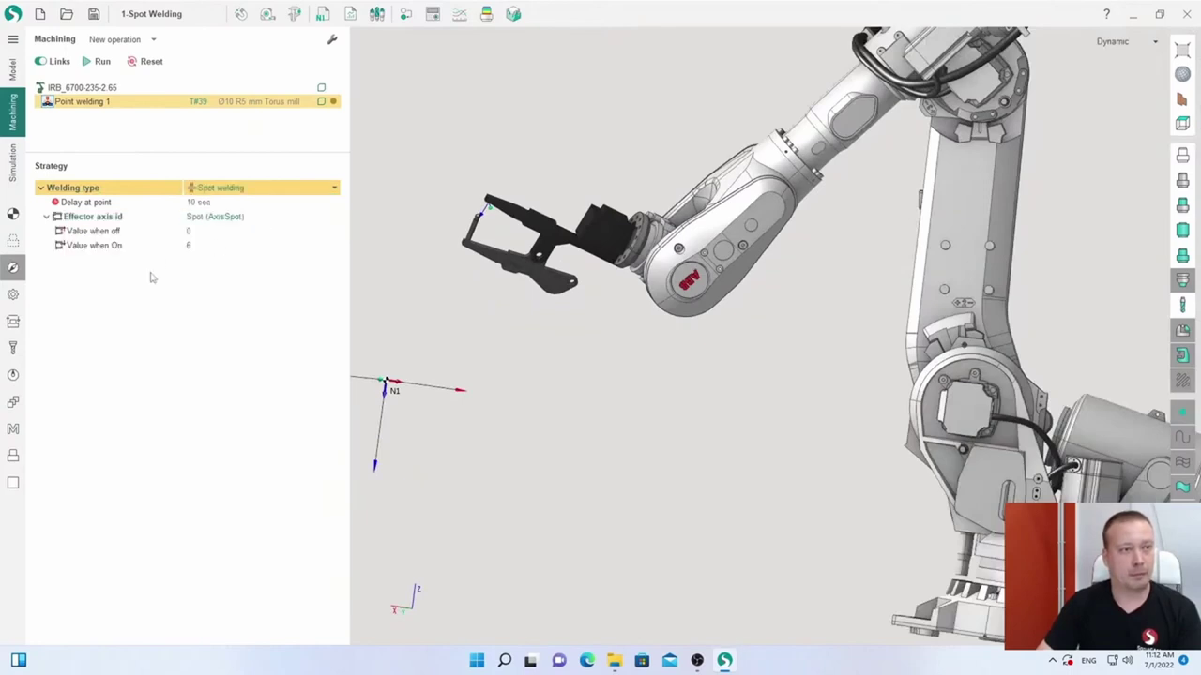
{"action": "left_click", "coordinate": [13, 240]}
- Show the car body again and open '2-Types of welding', discarding changes to 1-Spot Welding
{"action": "scroll", "coordinate": [447, 214], "scroll_direction": "down", "scroll_amount": 3}
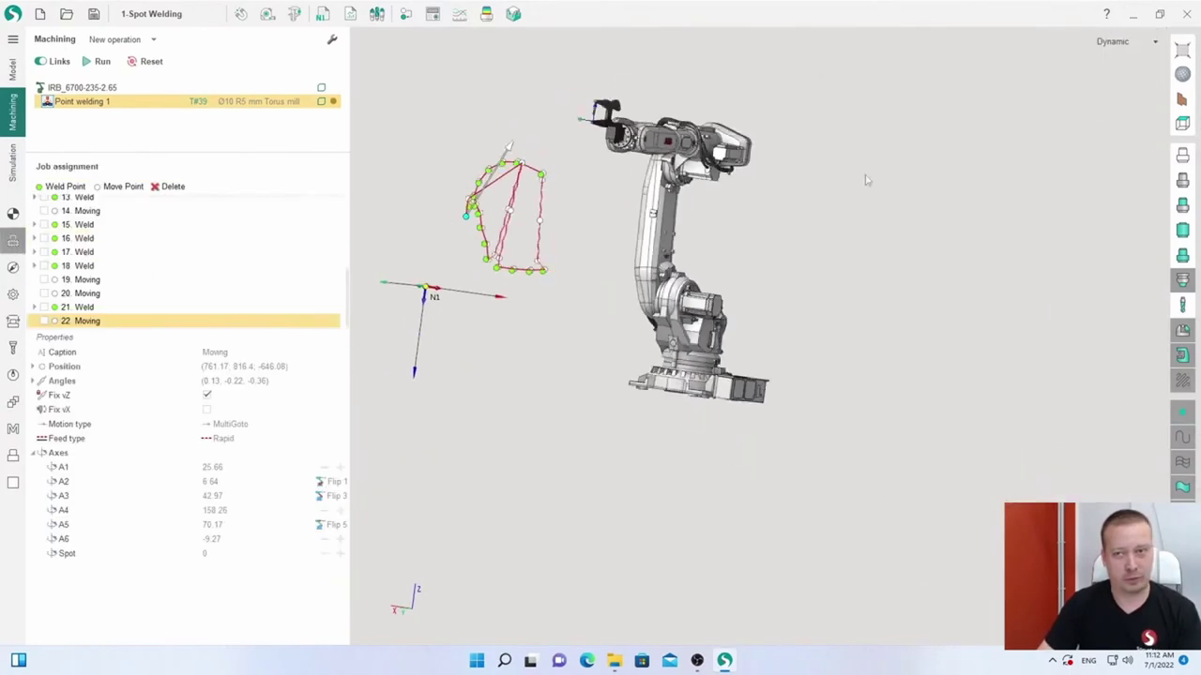
{"action": "left_click", "coordinate": [1182, 180]}
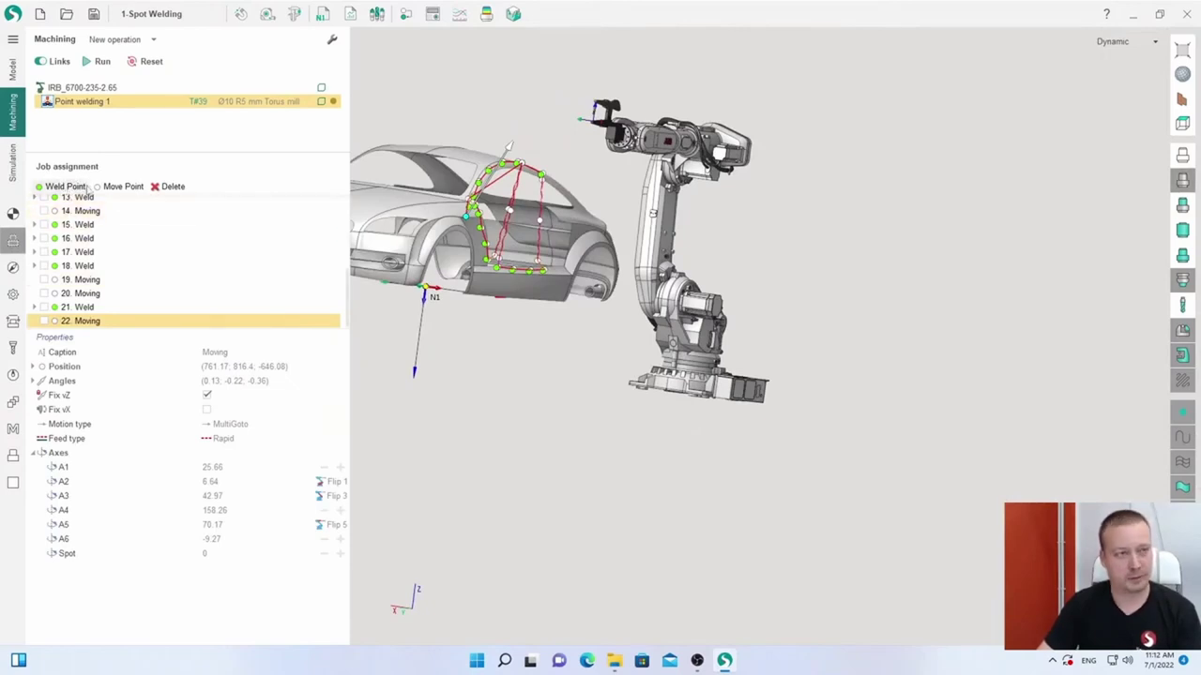
{"action": "left_click", "coordinate": [66, 15]}
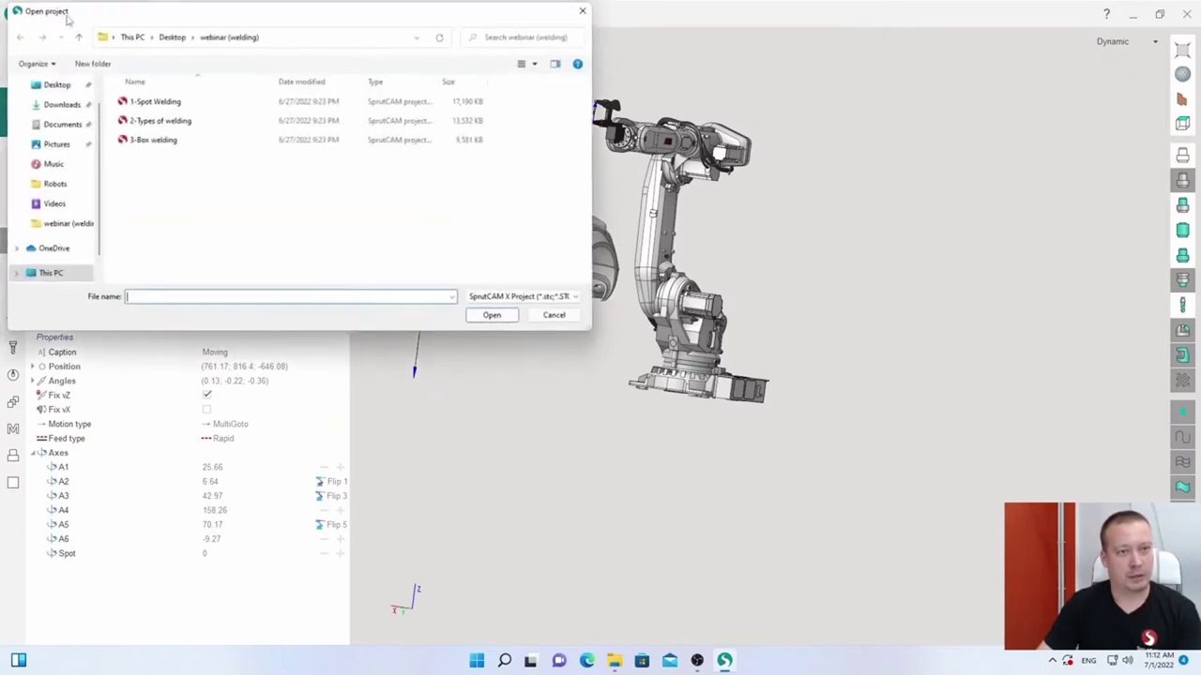
{"action": "left_click", "coordinate": [157, 120]}
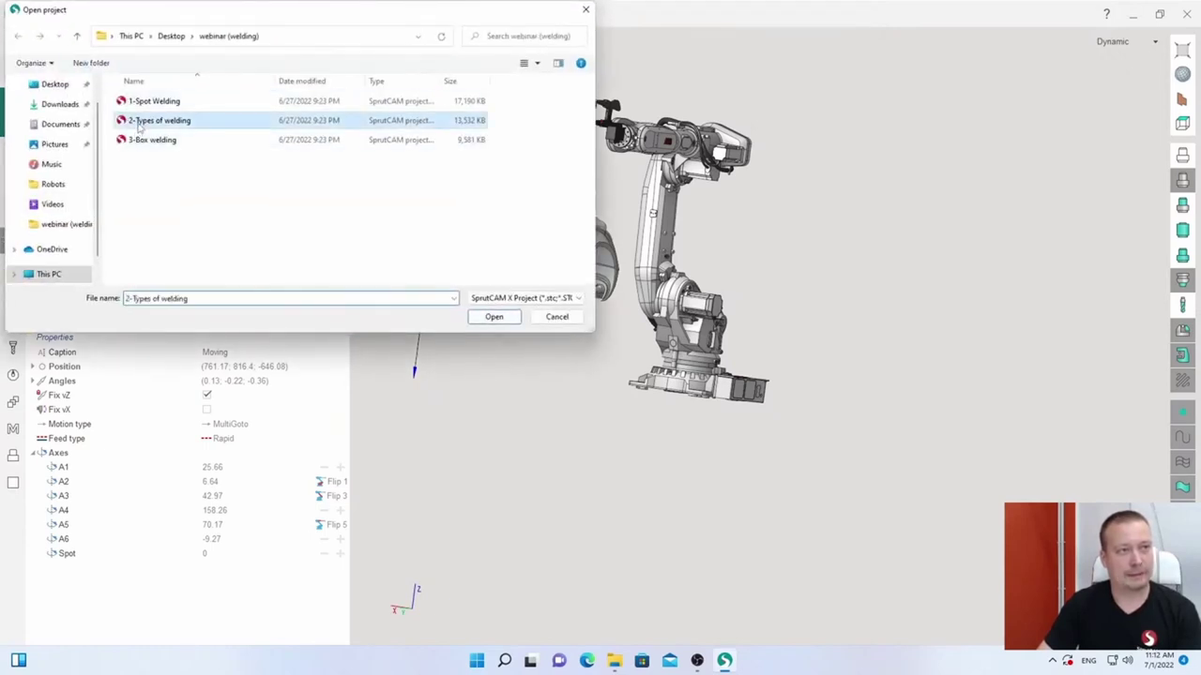
{"action": "left_click", "coordinate": [489, 319]}
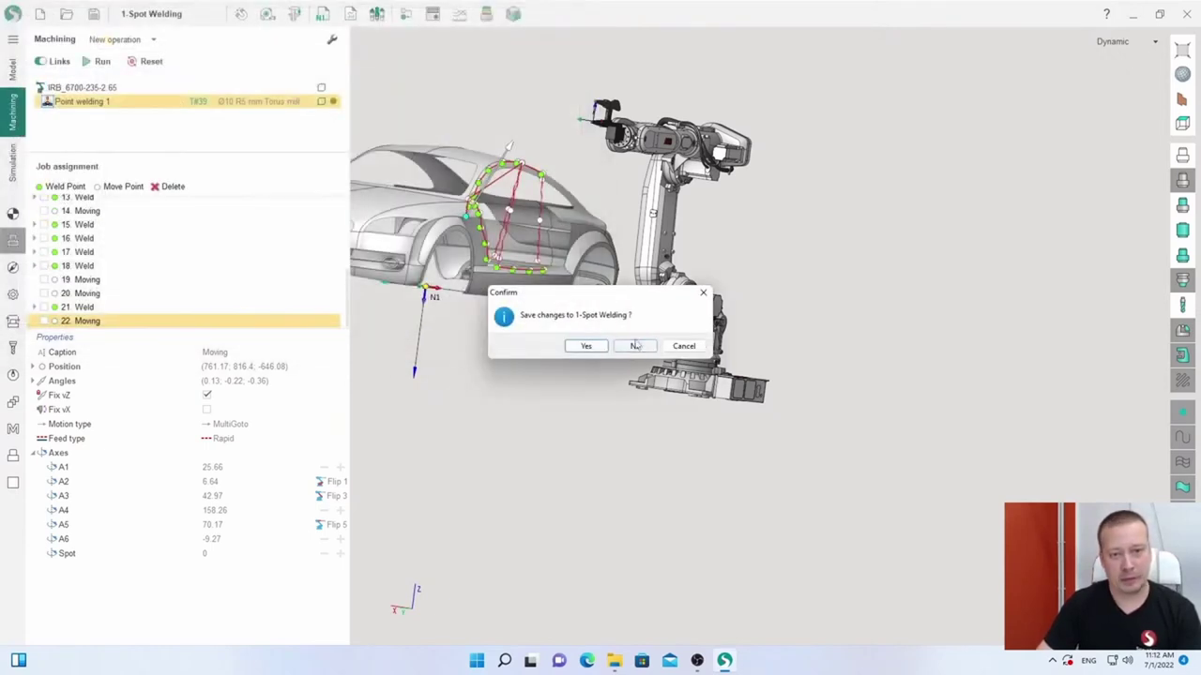
{"action": "left_click", "coordinate": [645, 347]}
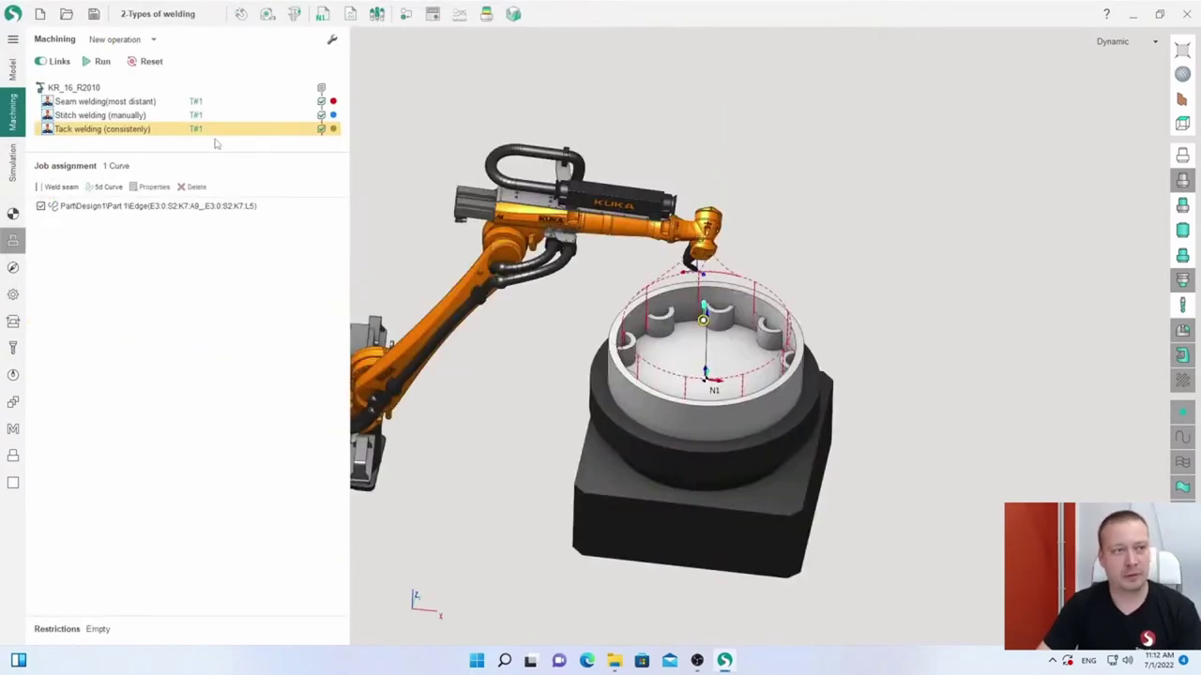
- Expand Welding in the New operation list to show Point welding, Welding 5D and 6D
{"action": "left_click", "coordinate": [153, 40]}
{"action": "mouse_move", "coordinate": [161, 109]}
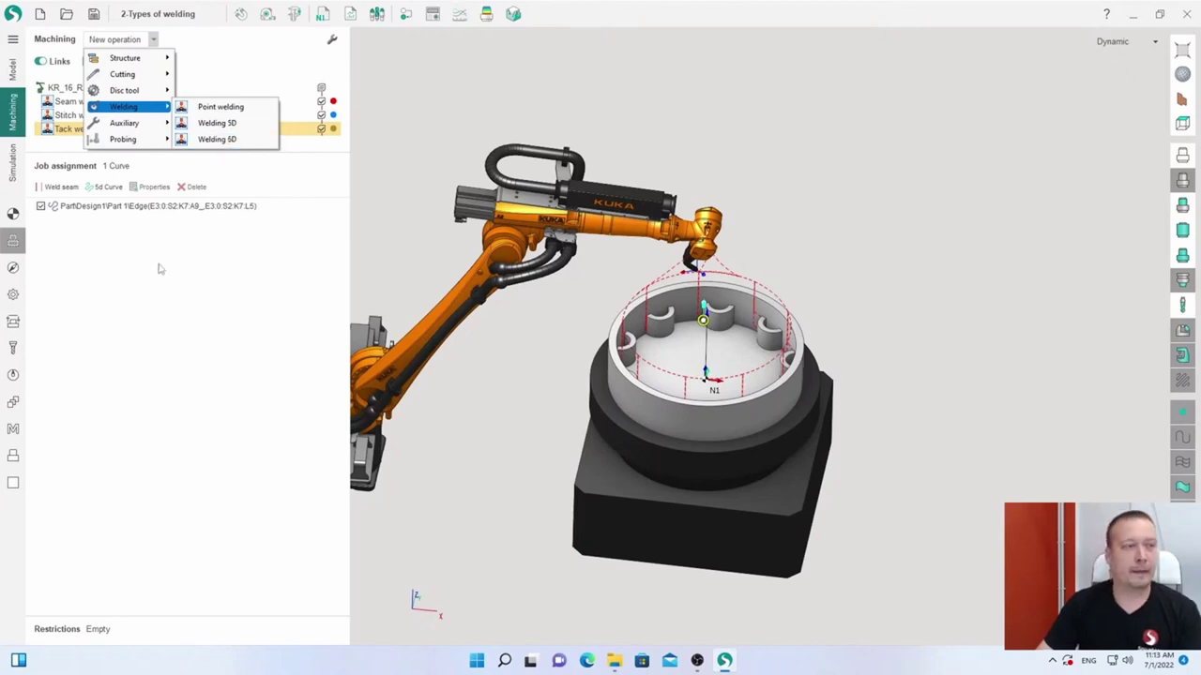
- Close the operation list, return the robot to its home pose, and select the KR_16_R2010 setup
{"action": "left_click", "coordinate": [160, 270]}
{"action": "left_click", "coordinate": [97, 104]}
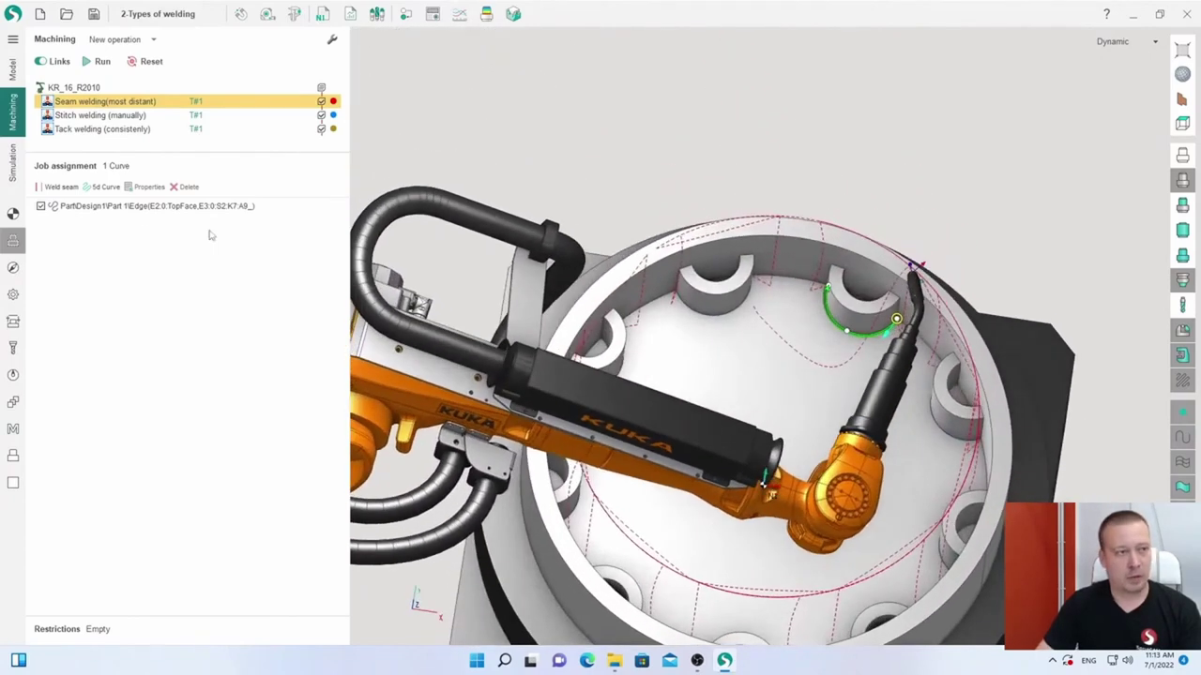
{"action": "left_click", "coordinate": [151, 64]}
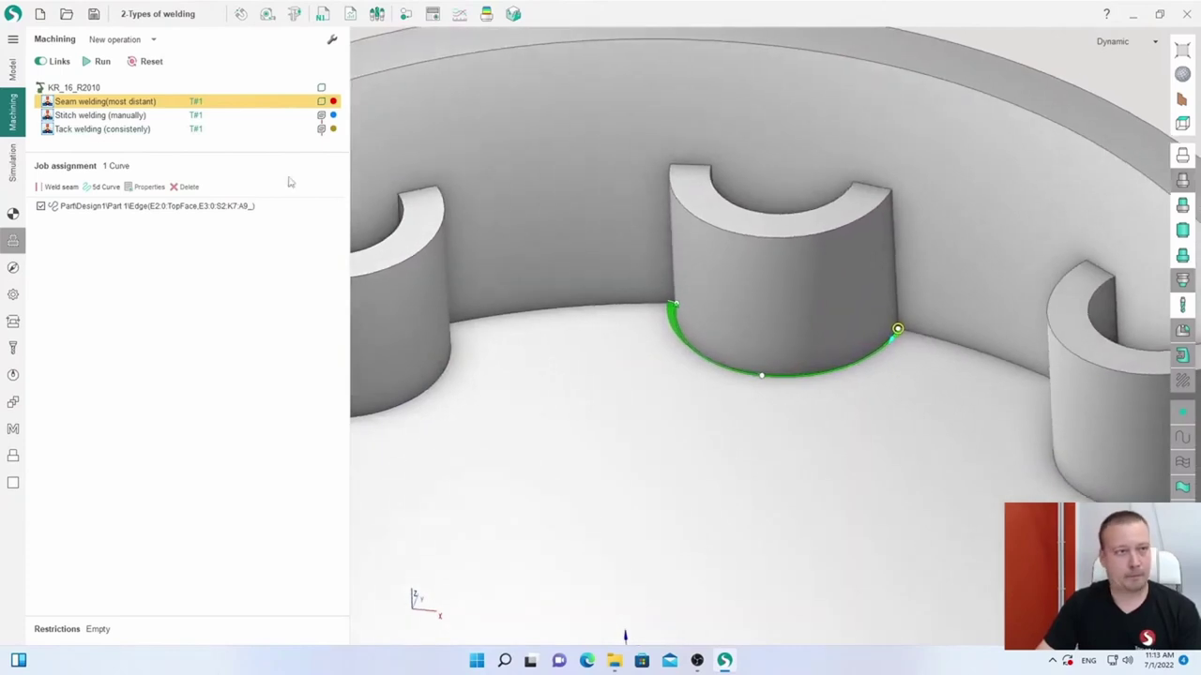
{"action": "left_click", "coordinate": [74, 88]}
- Add a Welding 6D operation and pick the middle cylinder's base edge for its job assignment
{"action": "left_click", "coordinate": [153, 39]}
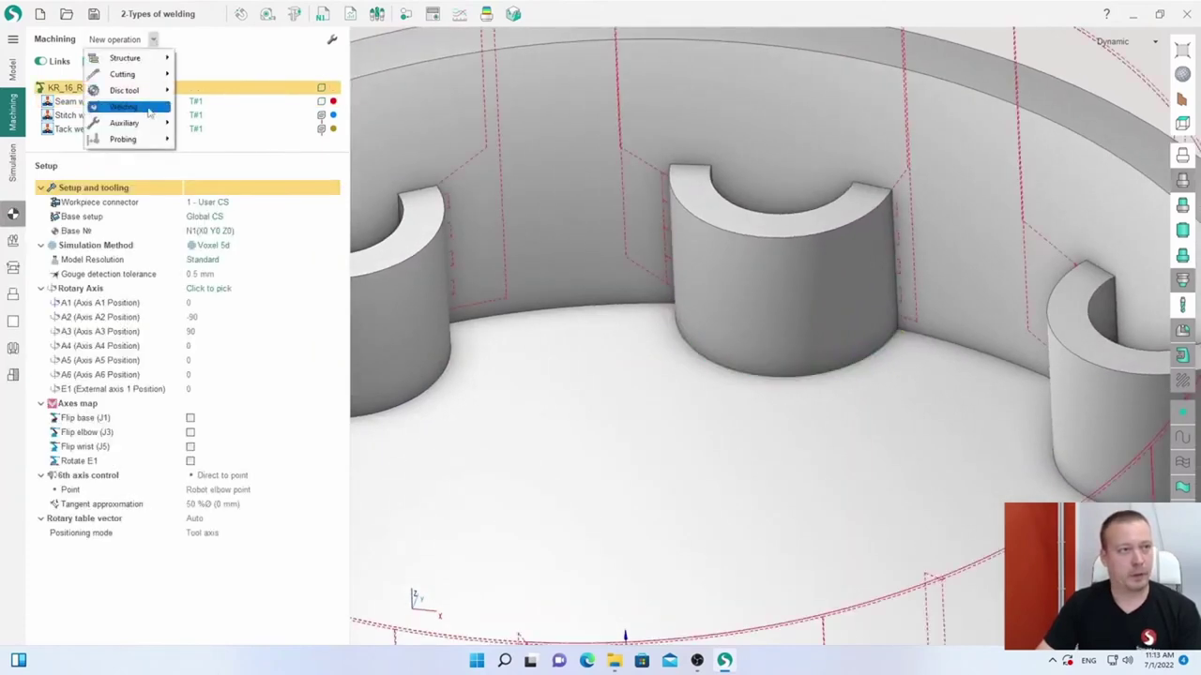
{"action": "left_click", "coordinate": [202, 138]}
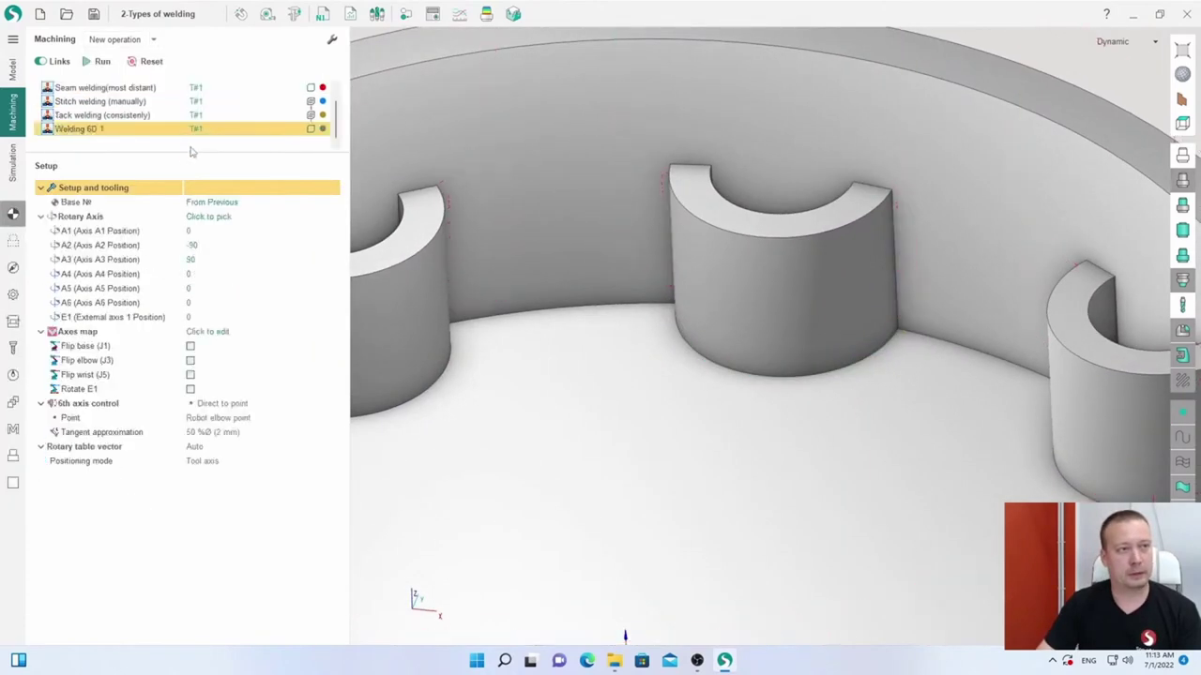
{"action": "left_click", "coordinate": [14, 241]}
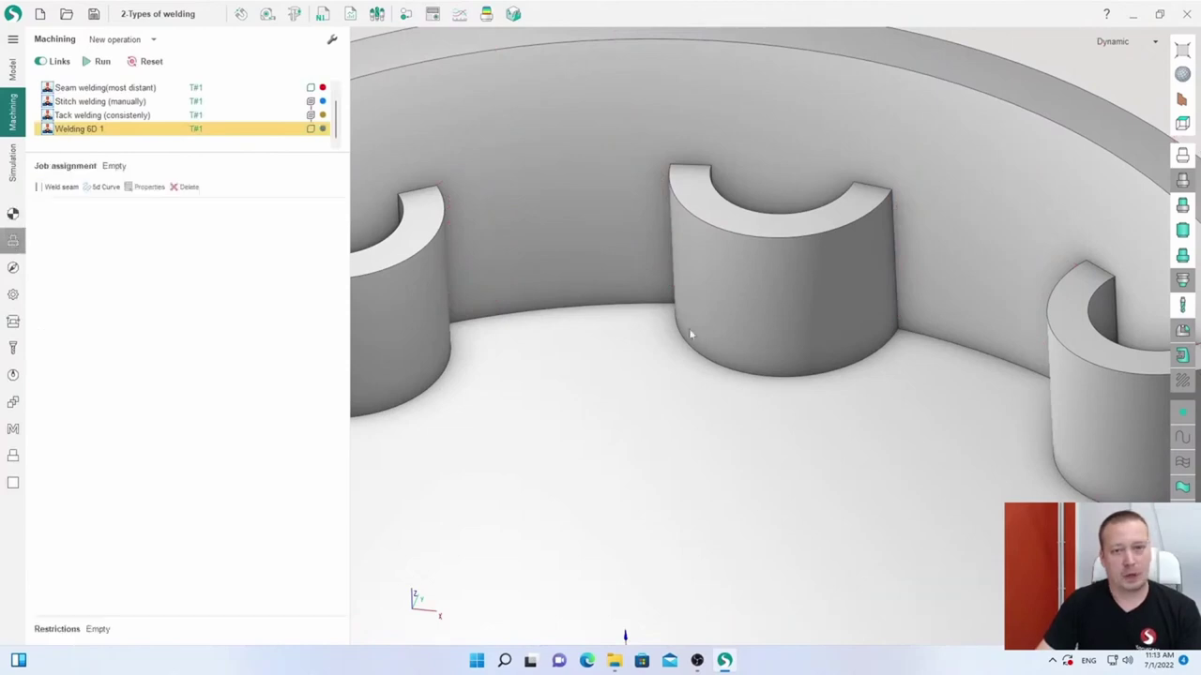
{"action": "left_click", "coordinate": [1182, 154]}
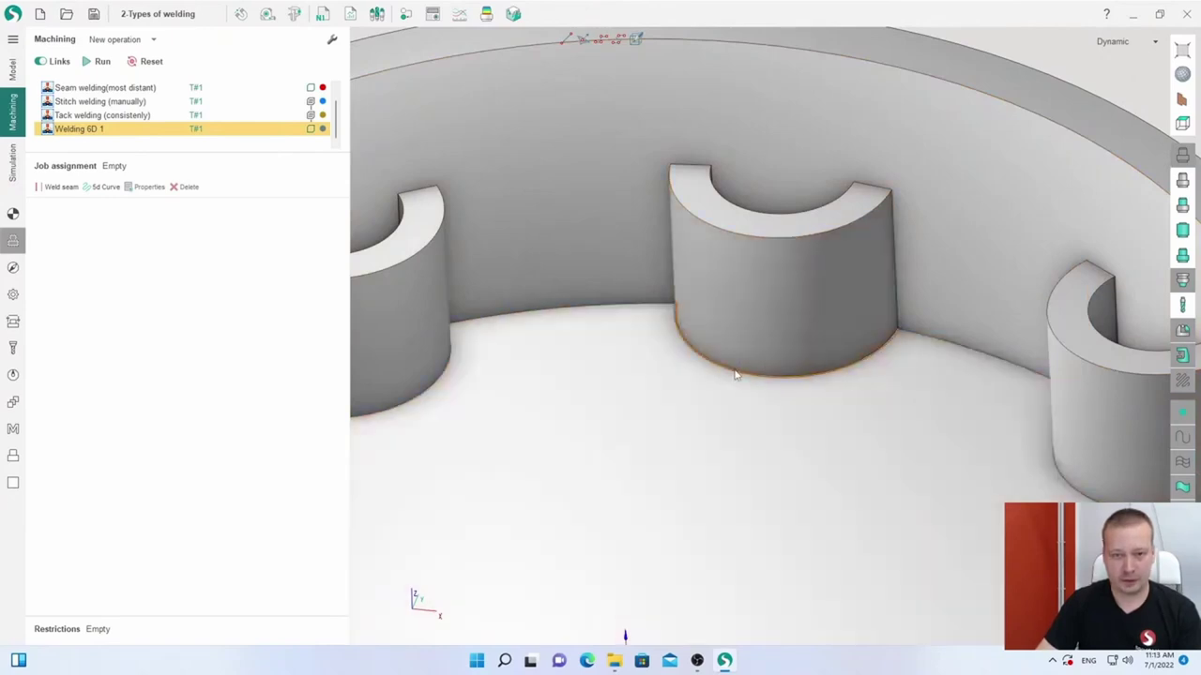
{"action": "left_click", "coordinate": [715, 377]}
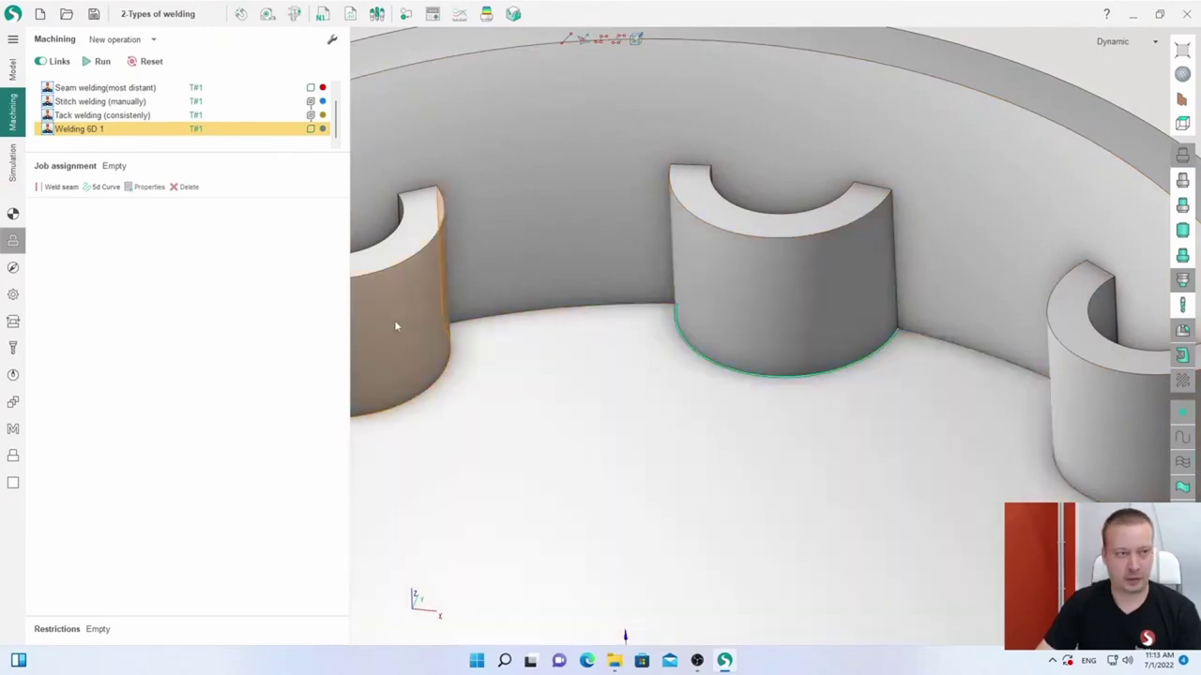
- Assign the picked edge as the weld seam, with the floor face as its weld surface
{"action": "left_click", "coordinate": [58, 188]}
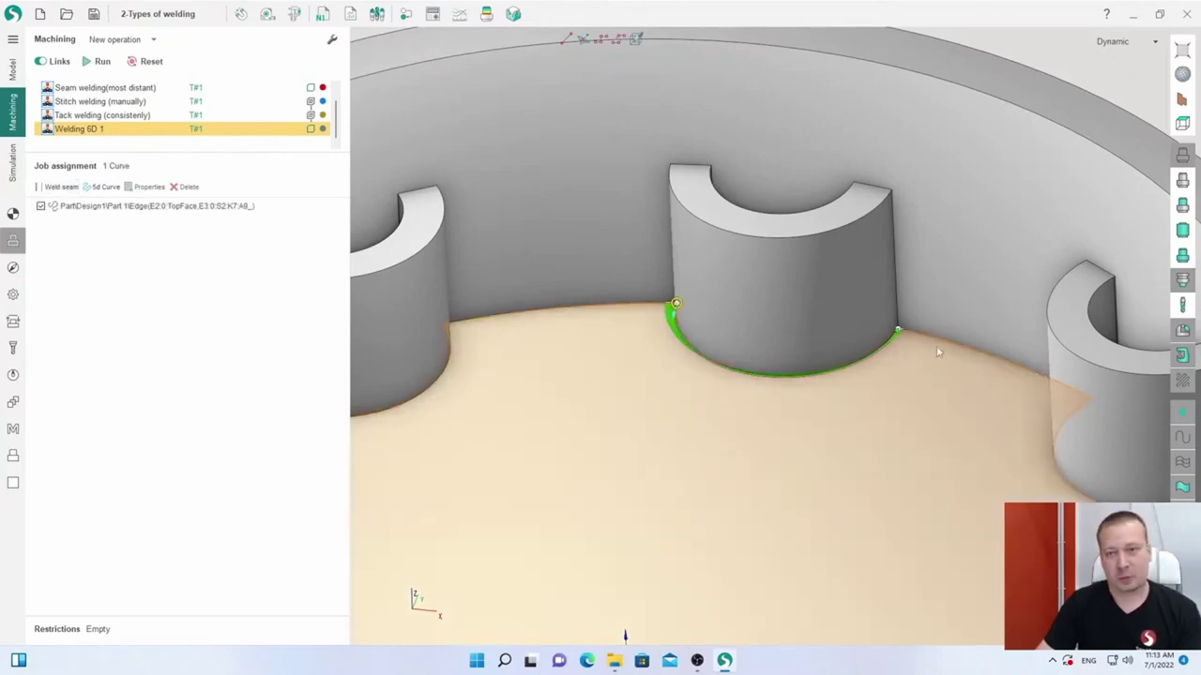
{"action": "scroll", "coordinate": [938, 352], "scroll_direction": "up", "scroll_amount": 6}
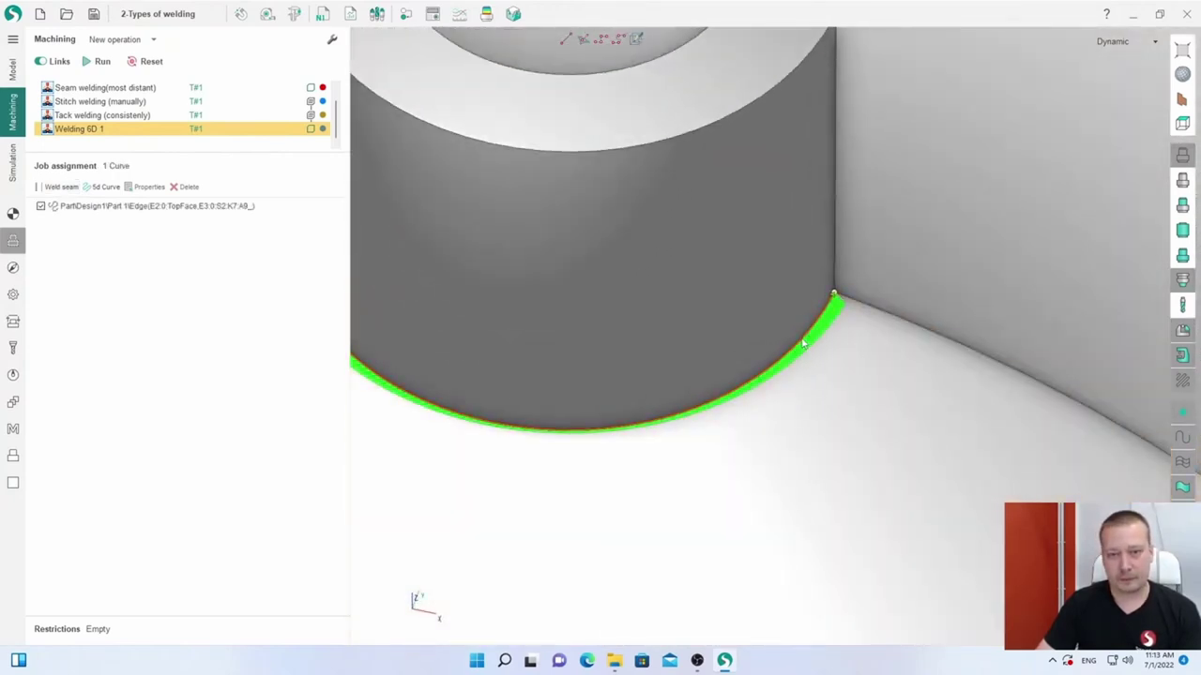
{"action": "right_click_drag", "start_coordinate": [751, 407], "coordinate": [637, 422]}
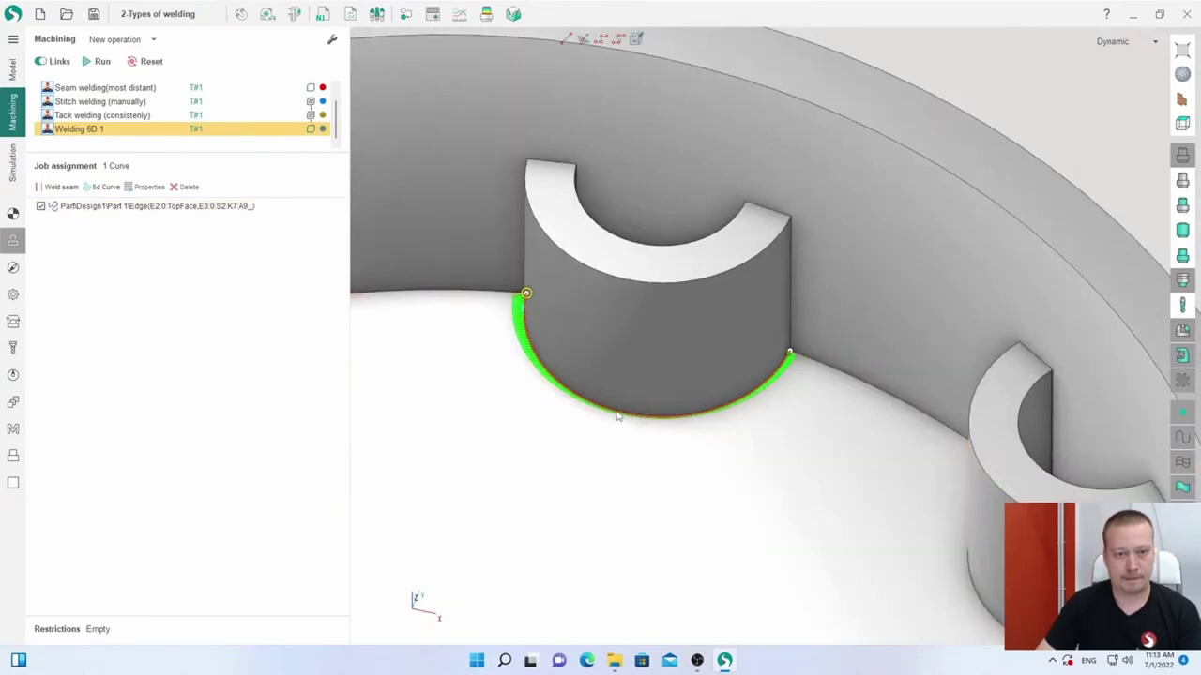
{"action": "left_click", "coordinate": [617, 415]}
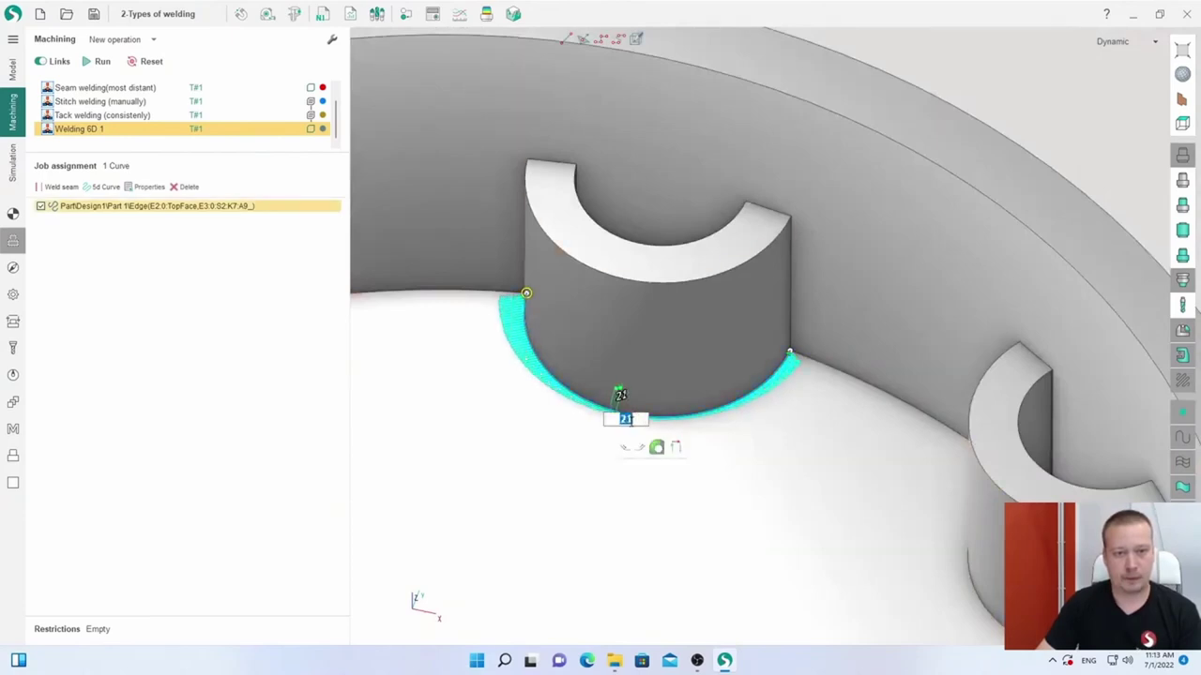
{"action": "left_click", "coordinate": [764, 455]}
{"action": "right_click_drag", "start_coordinate": [764, 456], "coordinate": [794, 383]}
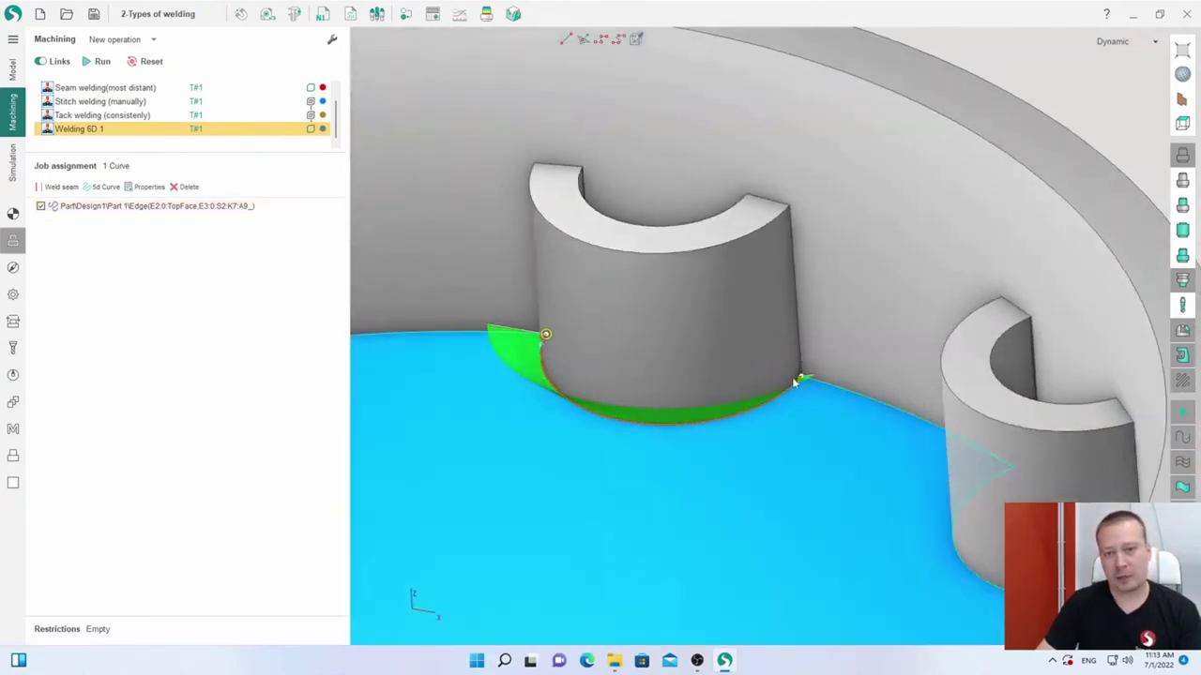
{"action": "scroll", "coordinate": [797, 379], "scroll_direction": "up", "scroll_amount": 5}
- Tilt the torch at both seam ends, setting one end to 43°
{"action": "mouse_move", "coordinate": [831, 370]}
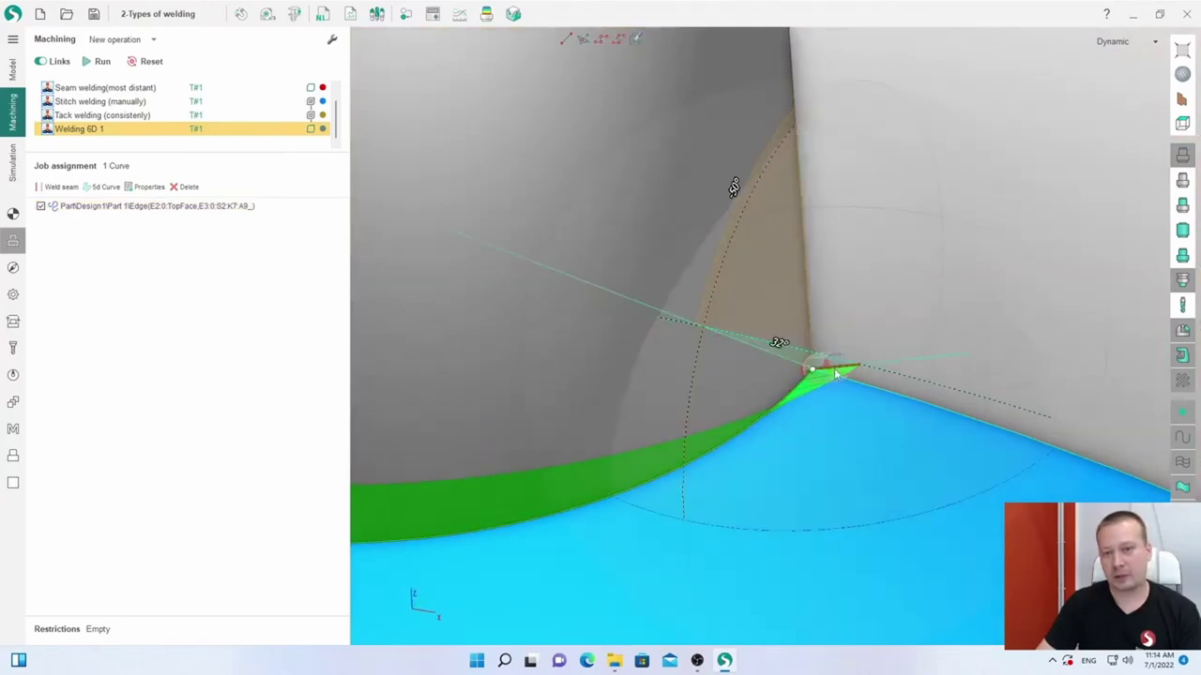
{"action": "right_click_drag", "start_coordinate": [834, 373], "coordinate": [737, 373]}
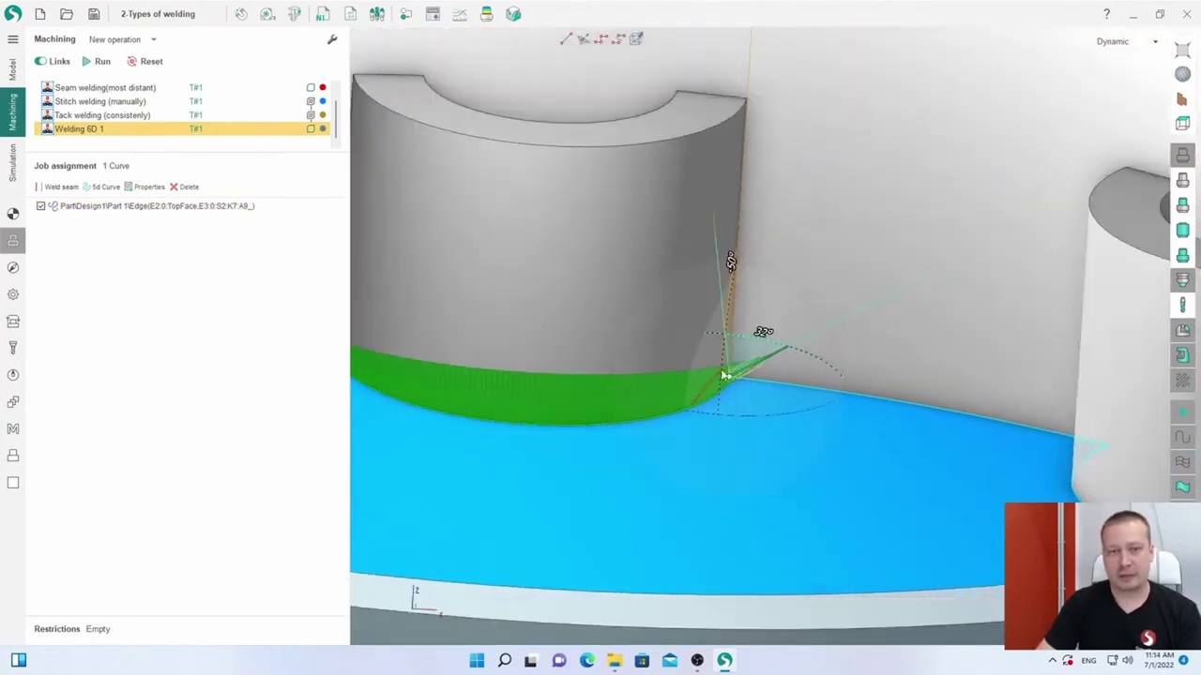
{"action": "right_click_drag", "start_coordinate": [780, 341], "coordinate": [872, 324]}
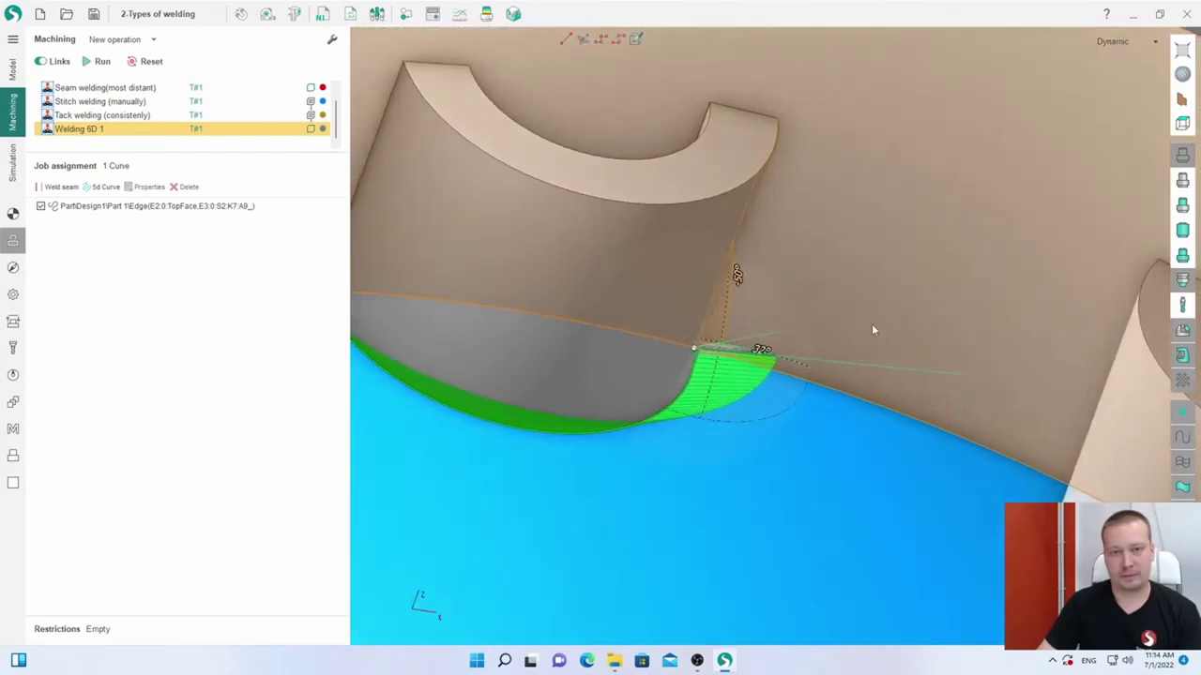
{"action": "scroll", "coordinate": [871, 324], "scroll_direction": "down", "scroll_amount": 3}
{"action": "scroll", "coordinate": [491, 297], "scroll_direction": "up", "scroll_amount": 5}
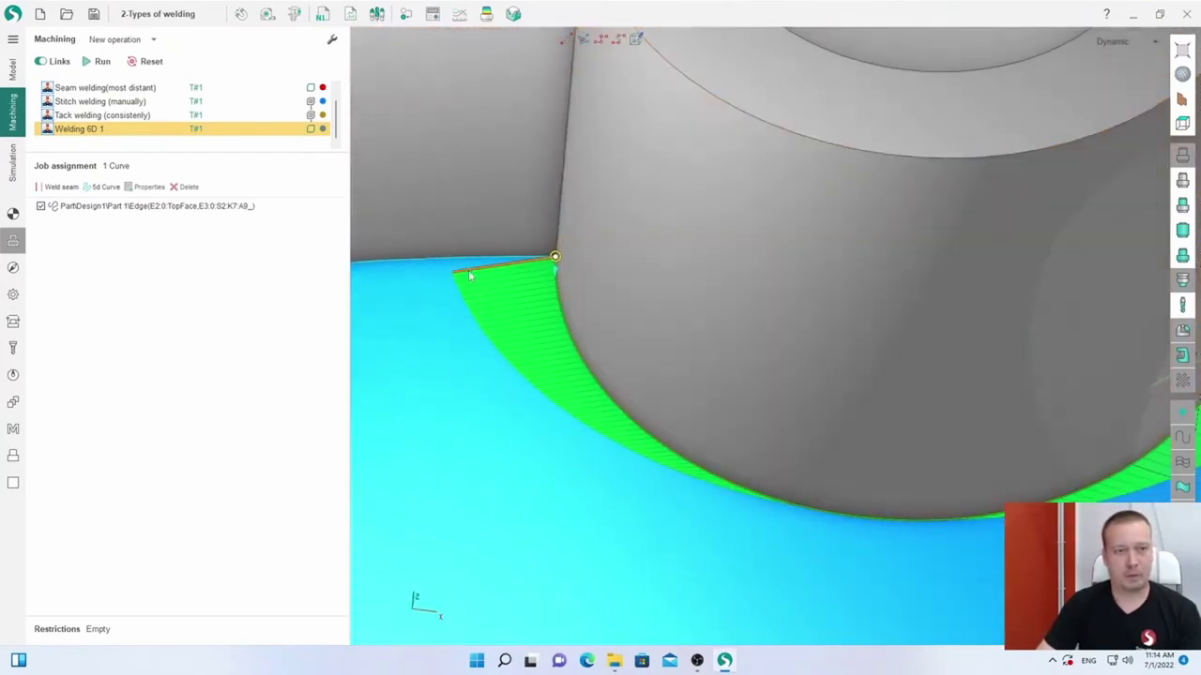
{"action": "left_click_drag", "start_coordinate": [461, 273], "coordinate": [523, 235]}
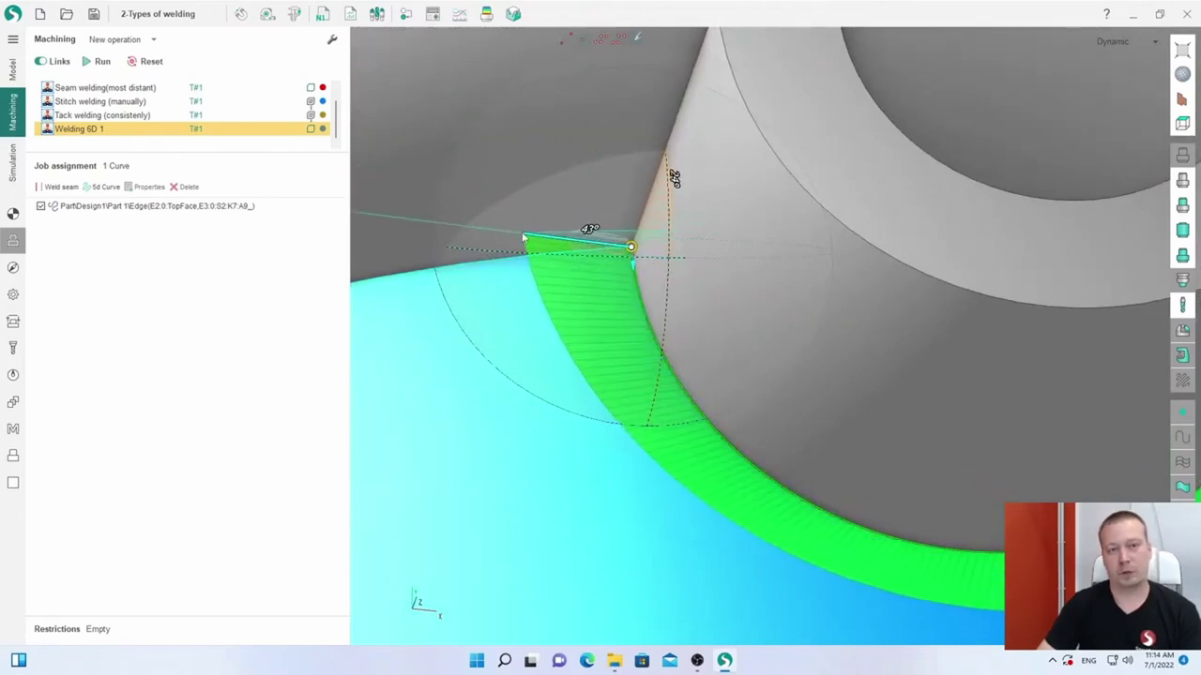
{"action": "right_click_drag", "start_coordinate": [524, 235], "coordinate": [716, 227]}
{"action": "left_click_drag", "start_coordinate": [877, 296], "coordinate": [872, 255]}
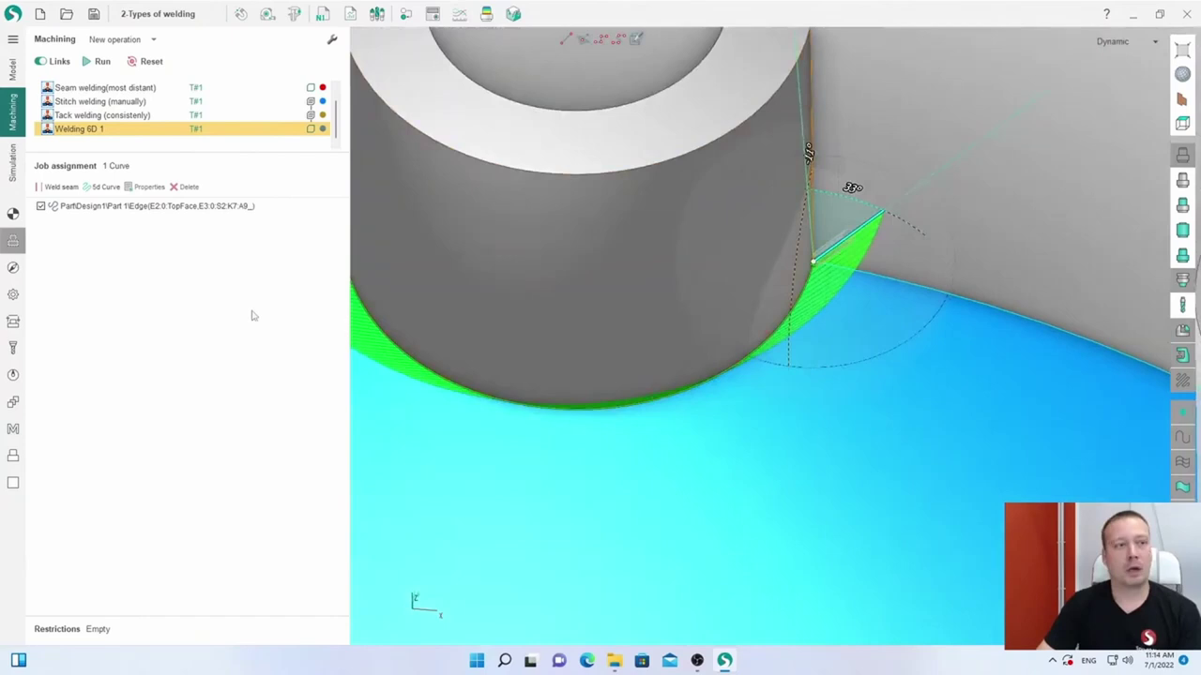
- Delete the edge weld seam entry and pick the post's base edge
{"action": "left_click", "coordinate": [107, 206]}
{"action": "left_click", "coordinate": [188, 187]}
{"action": "scroll", "coordinate": [616, 313], "scroll_direction": "down", "scroll_amount": 5}
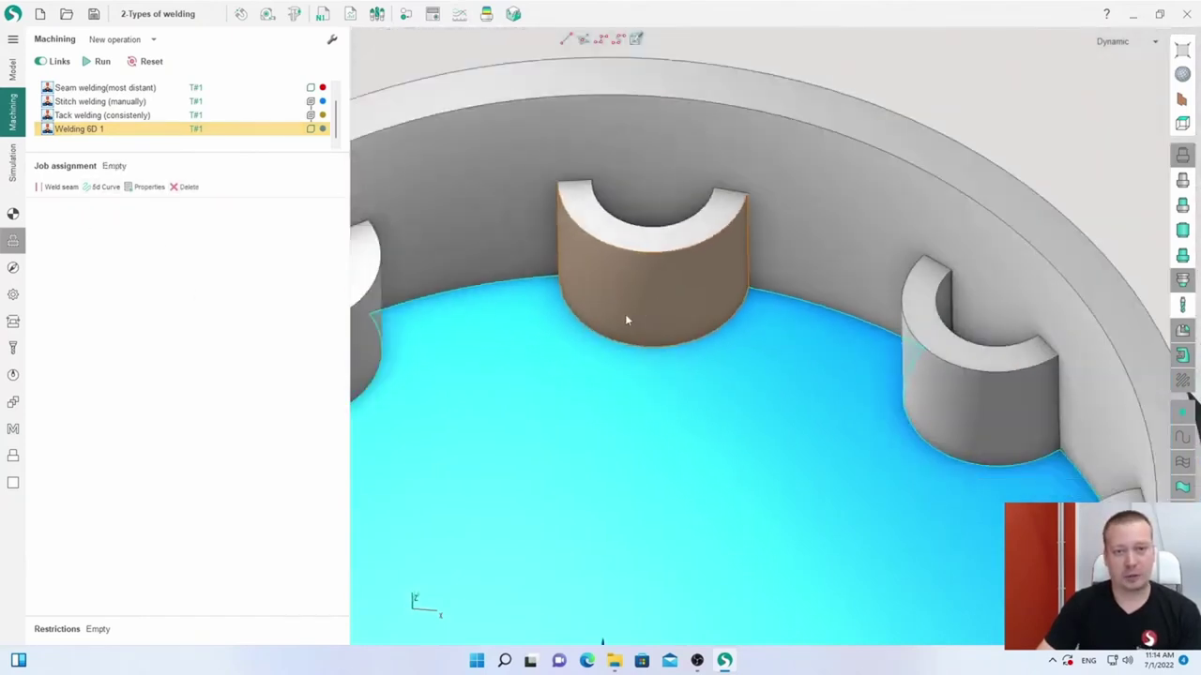
{"action": "scroll", "coordinate": [556, 292], "scroll_direction": "up", "scroll_amount": 2}
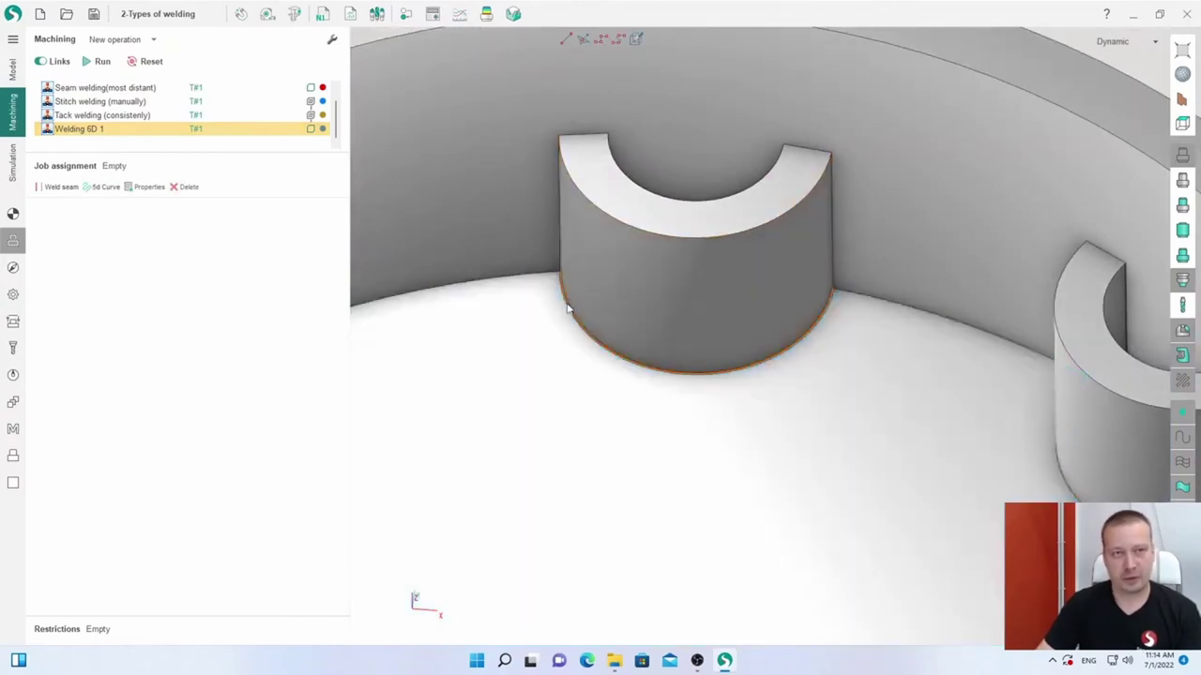
{"action": "left_click", "coordinate": [567, 307]}
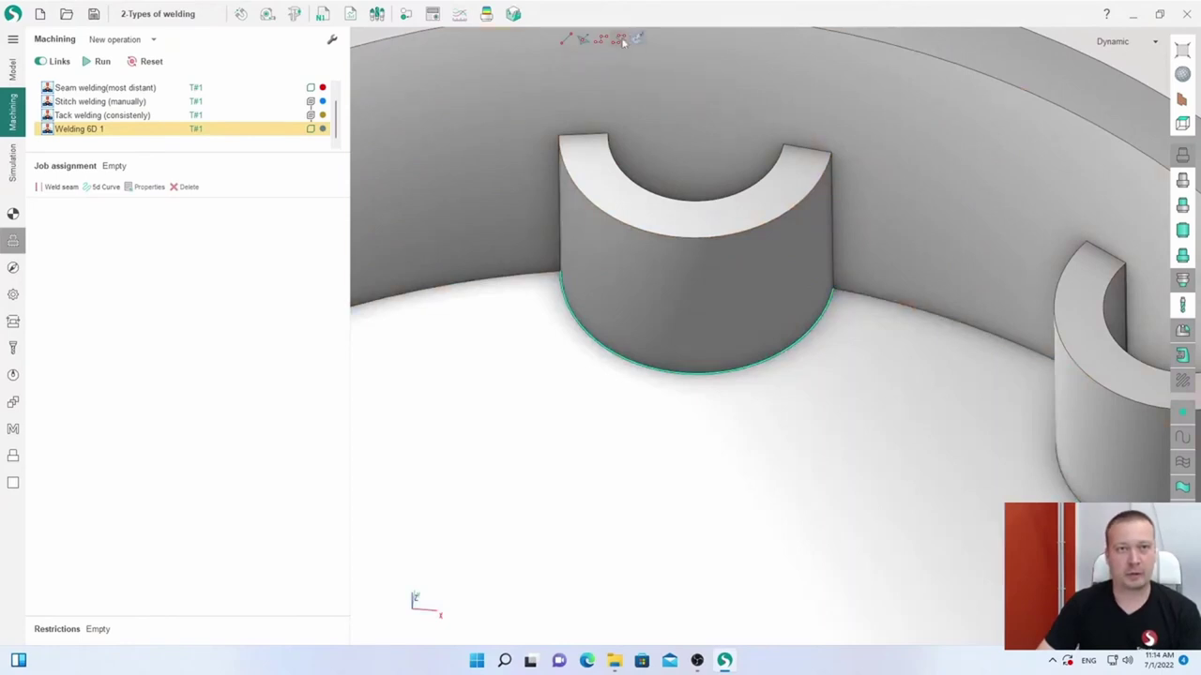
- Draw a spline with several points along the post's base edge, finish it, and select it
{"action": "left_click", "coordinate": [619, 39]}
{"action": "left_click", "coordinate": [557, 279]}
{"action": "left_click", "coordinate": [564, 306]}
{"action": "left_click", "coordinate": [593, 353]}
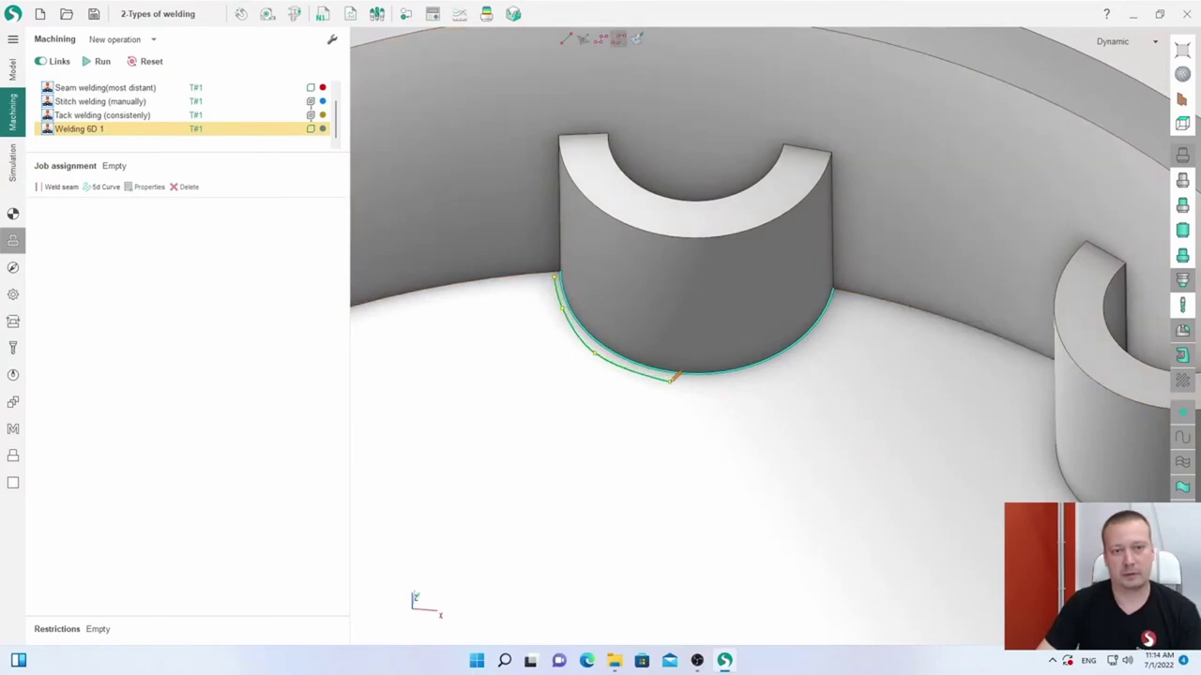
{"action": "left_click", "coordinate": [670, 380]}
{"action": "left_click", "coordinate": [734, 377]}
{"action": "left_click", "coordinate": [802, 351]}
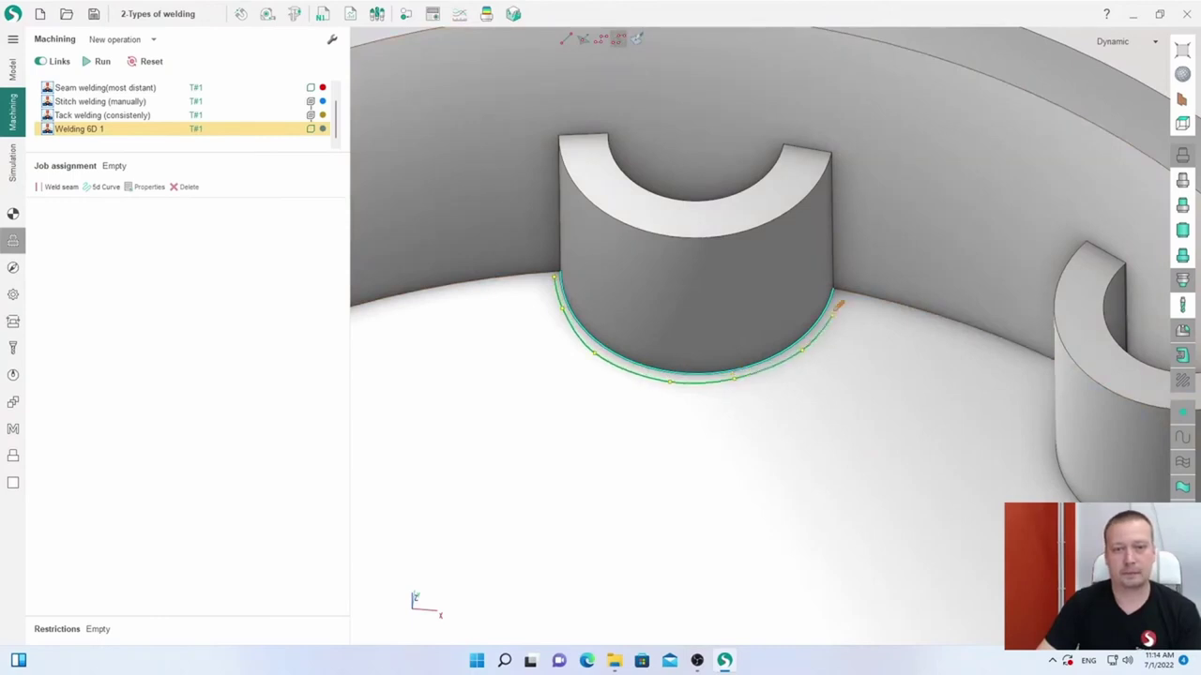
{"action": "left_click", "coordinate": [843, 292]}
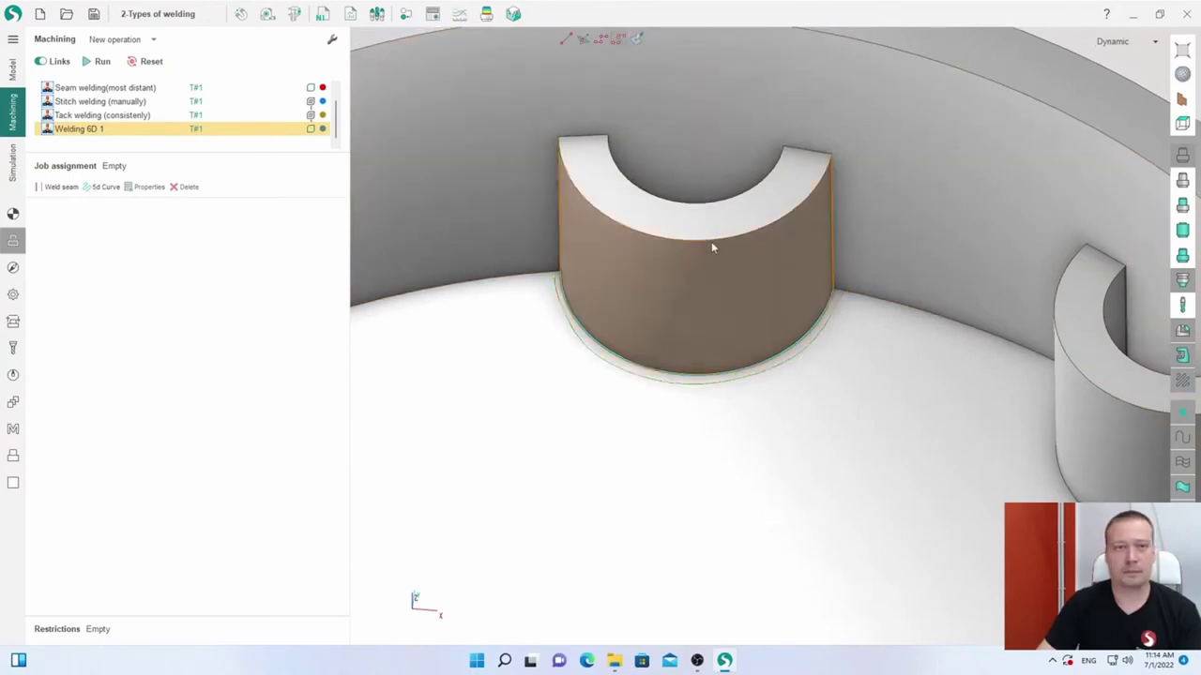
{"action": "left_click", "coordinate": [584, 353]}
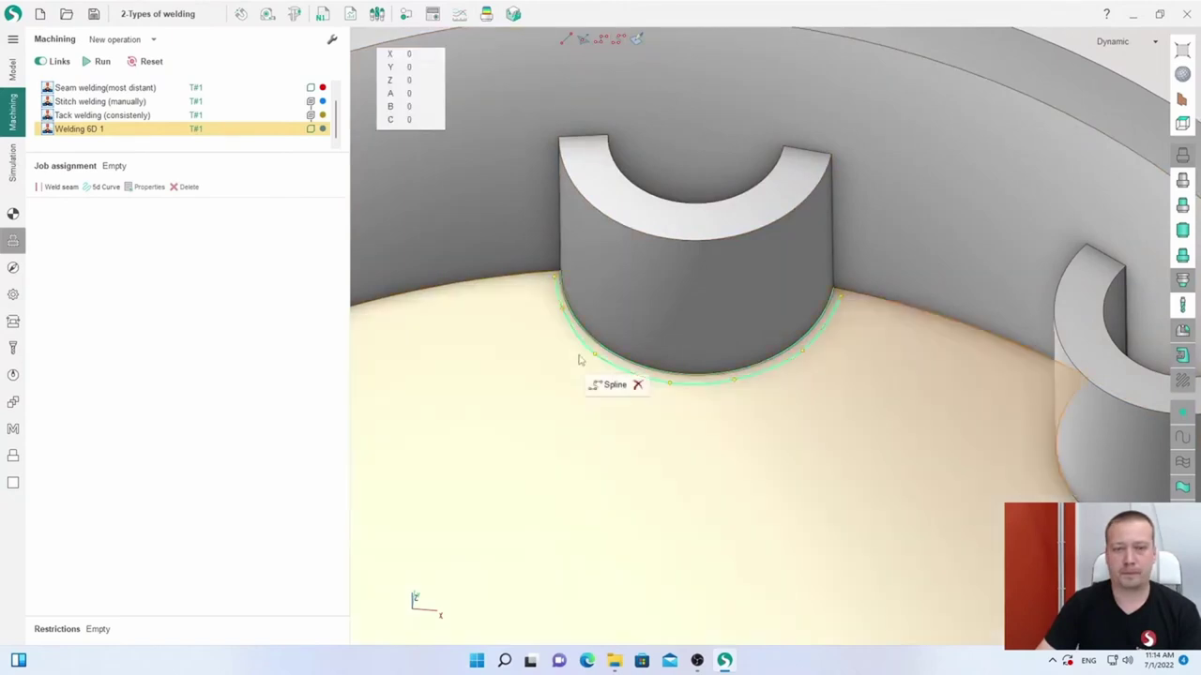
- Add the spline as a 5D weld curve and delete the old edge curve entry
{"action": "left_click", "coordinate": [100, 188]}
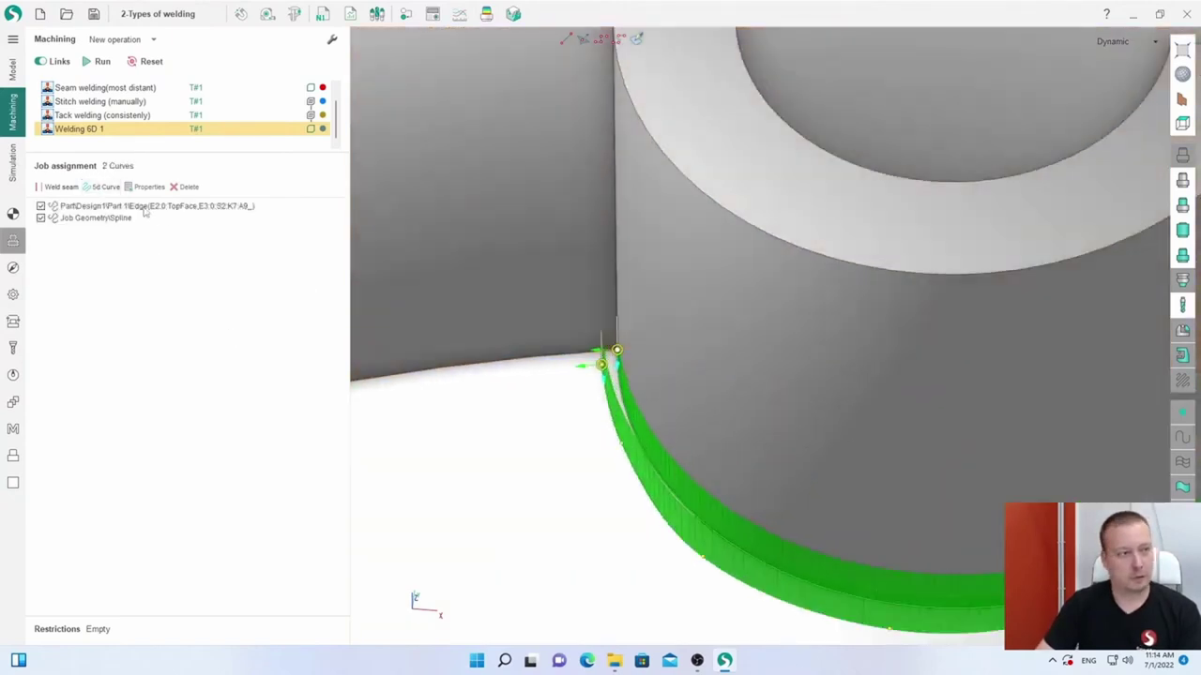
{"action": "left_click", "coordinate": [145, 206]}
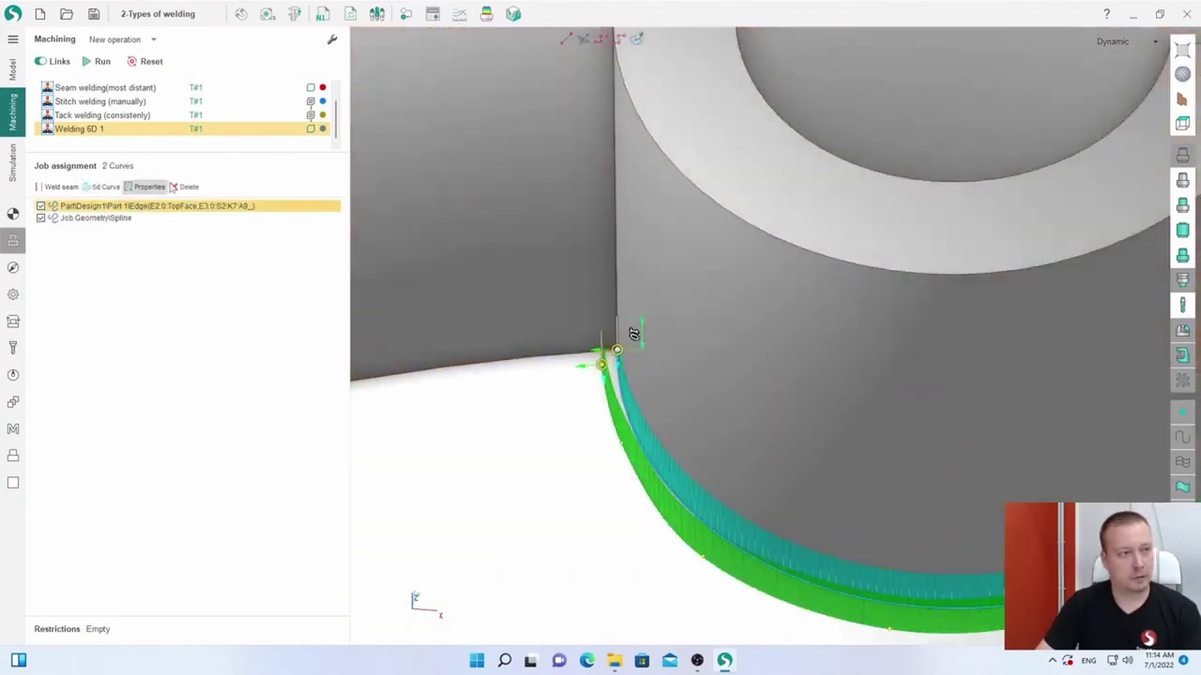
{"action": "left_click", "coordinate": [184, 187]}
{"action": "scroll", "coordinate": [568, 317], "scroll_direction": "up", "scroll_amount": 2}
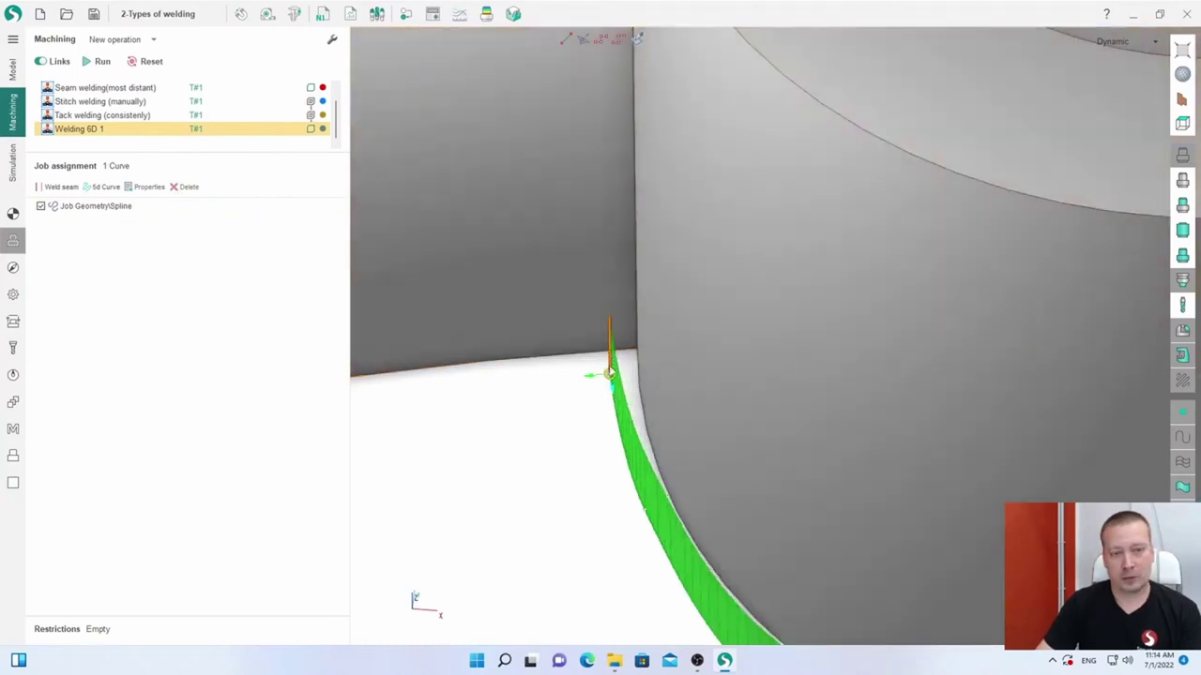
{"action": "scroll", "coordinate": [608, 350], "scroll_direction": "down", "scroll_amount": 3}
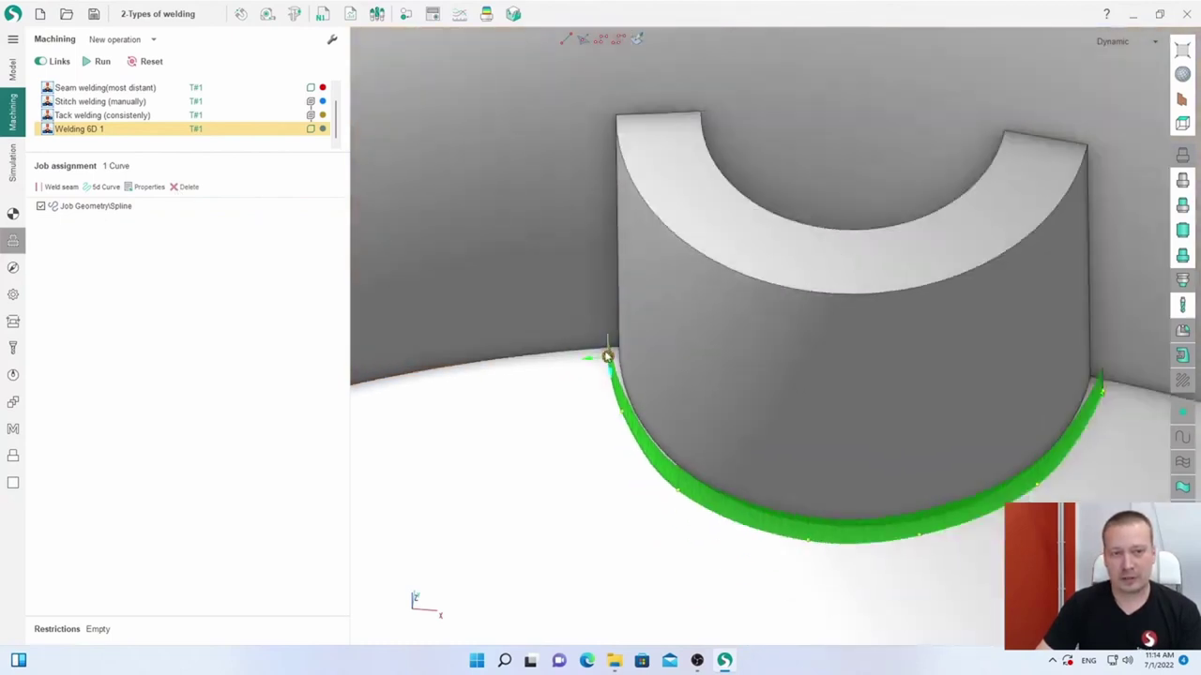
{"action": "scroll", "coordinate": [694, 312], "scroll_direction": "down", "scroll_amount": 3}
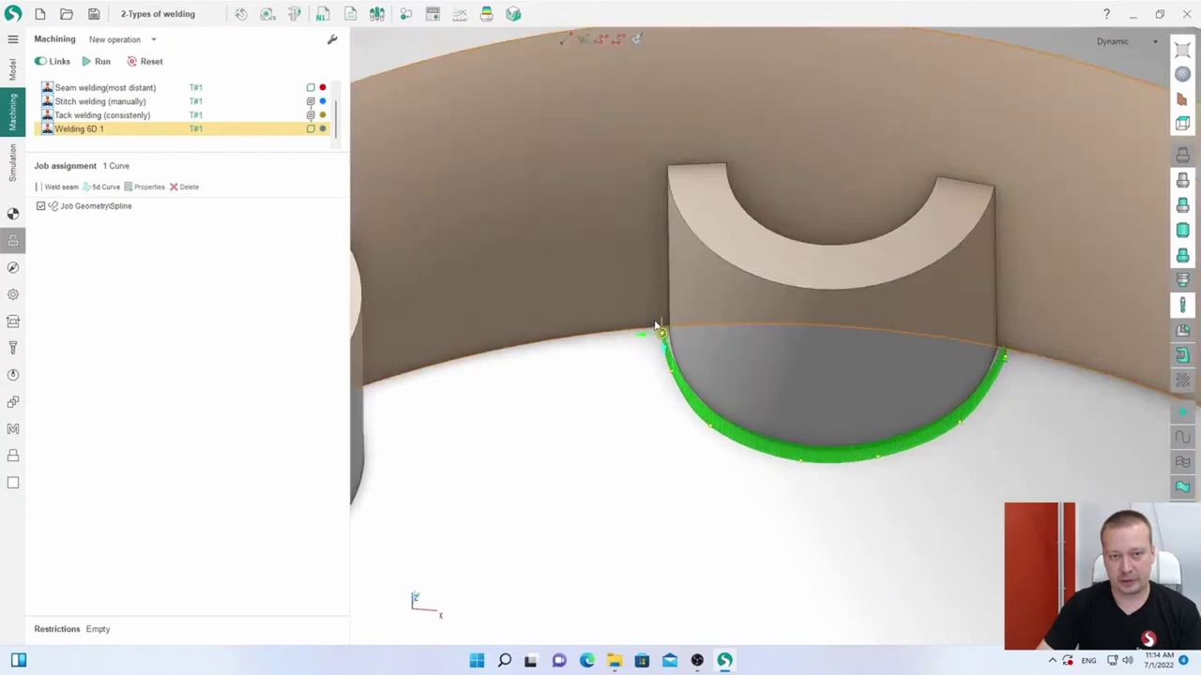
{"action": "scroll", "coordinate": [656, 325], "scroll_direction": "up", "scroll_amount": 5}
- Tilt the torch at the seam's start and end, setting the end to -30°
{"action": "mouse_move", "coordinate": [674, 333]}
{"action": "middle_mouse_down"}
{"action": "mouse_move", "coordinate": [668, 346]}
{"action": "mouse_move", "coordinate": [681, 338]}
{"action": "middle_mouse_up"}
{"action": "left_click_drag", "start_coordinate": [682, 336], "coordinate": [654, 303]}
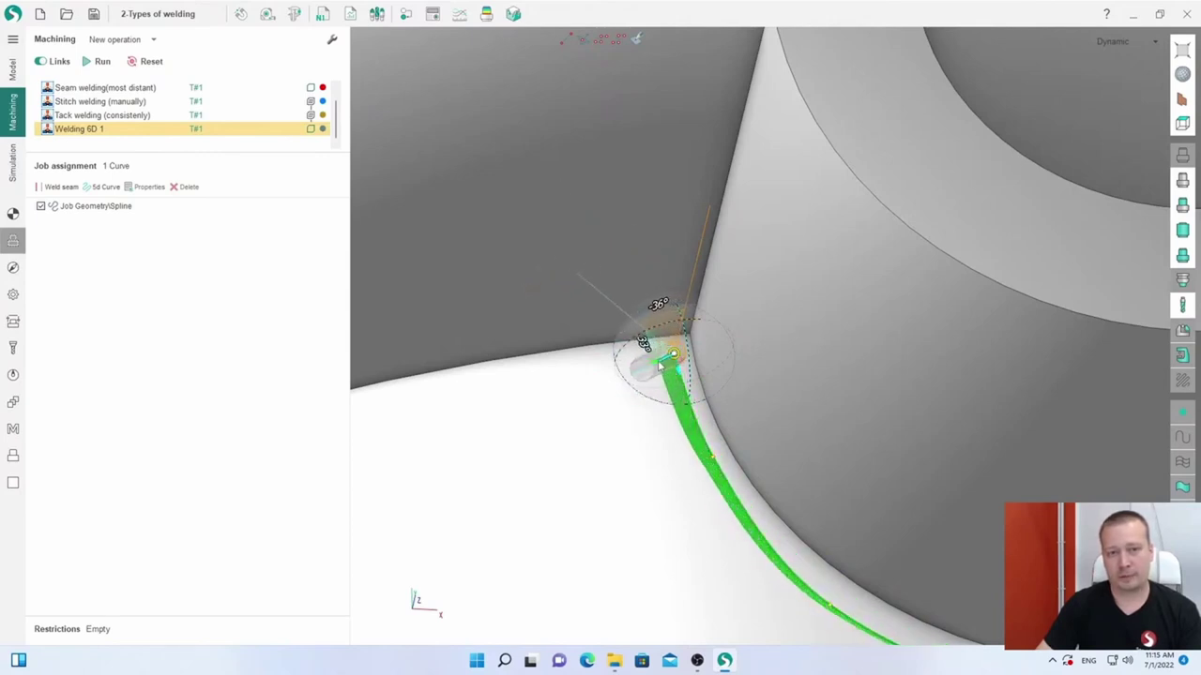
{"action": "middle_click_drag", "start_coordinate": [654, 303], "coordinate": [944, 357]}
{"action": "scroll", "coordinate": [944, 357], "scroll_direction": "up", "scroll_amount": 5}
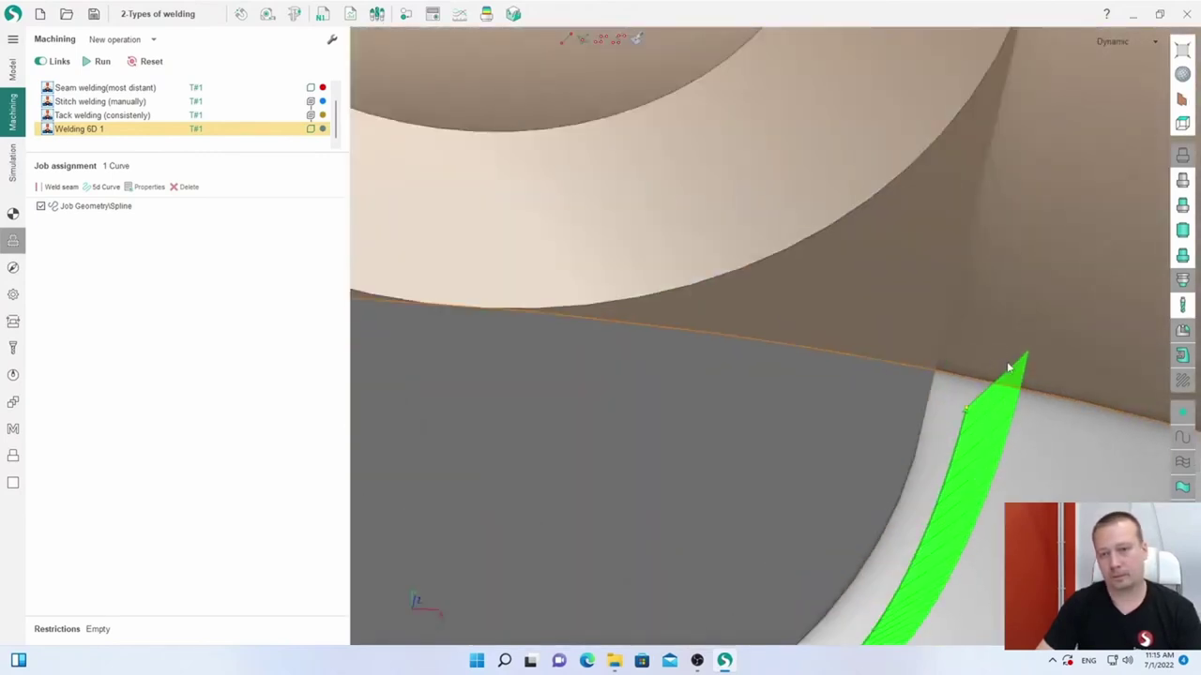
{"action": "left_click", "coordinate": [1031, 424]}
{"action": "left_click_drag", "start_coordinate": [1035, 429], "coordinate": [1019, 403]}
{"action": "scroll", "coordinate": [926, 446], "scroll_direction": "down", "scroll_amount": 5}
{"action": "middle_click_drag", "start_coordinate": [927, 447], "coordinate": [741, 413]}
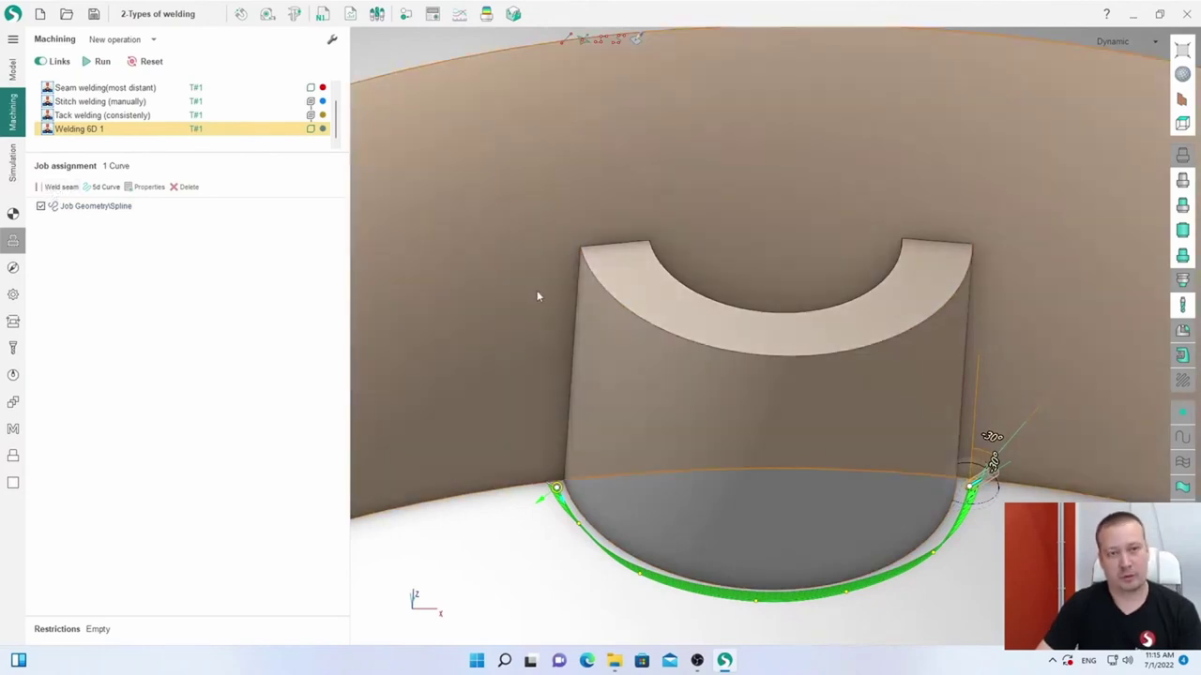
{"action": "scroll", "coordinate": [544, 289], "scroll_direction": "down", "scroll_amount": 5}
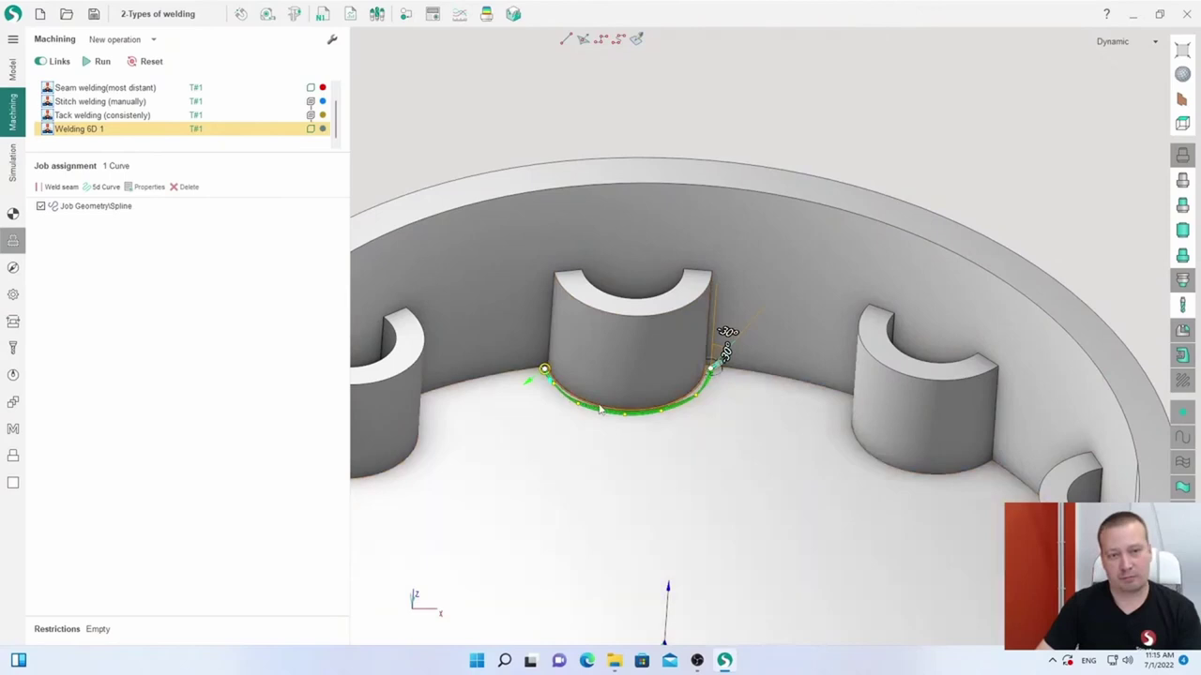
- Delete Welding 6D 1 with confirmation, then reselect Seam welding(most distant)
{"action": "left_click", "coordinate": [91, 133]}
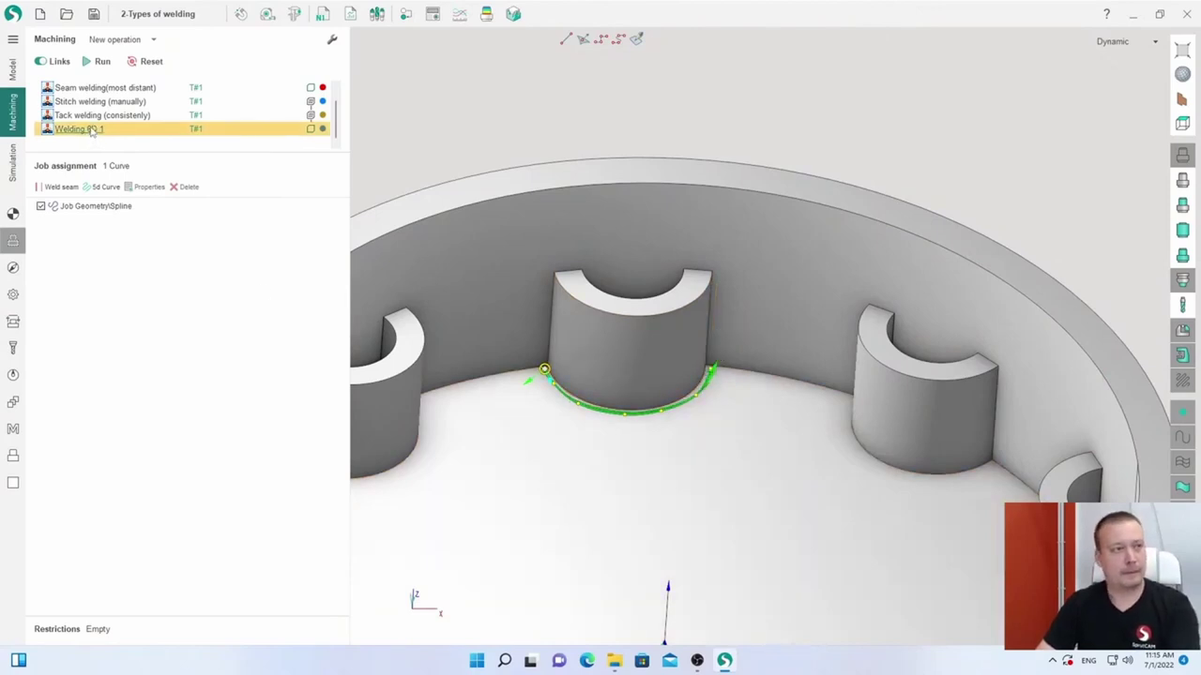
{"action": "right_click", "coordinate": [91, 132]}
{"action": "left_click", "coordinate": [132, 260]}
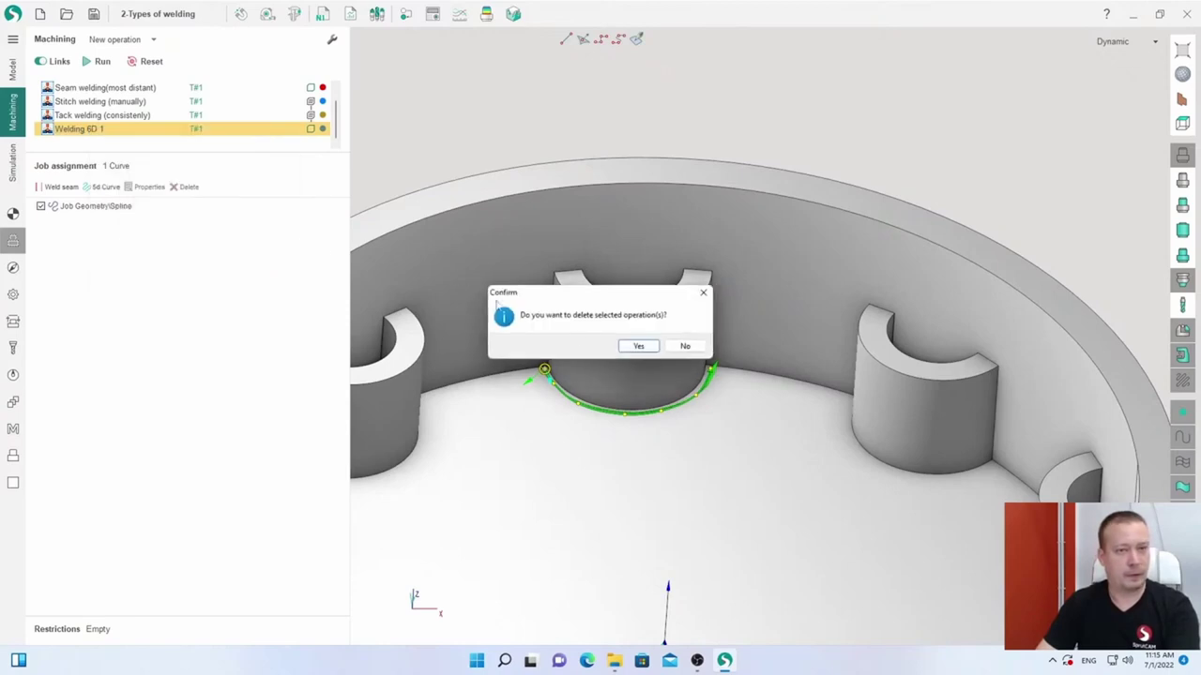
{"action": "left_click", "coordinate": [638, 348]}
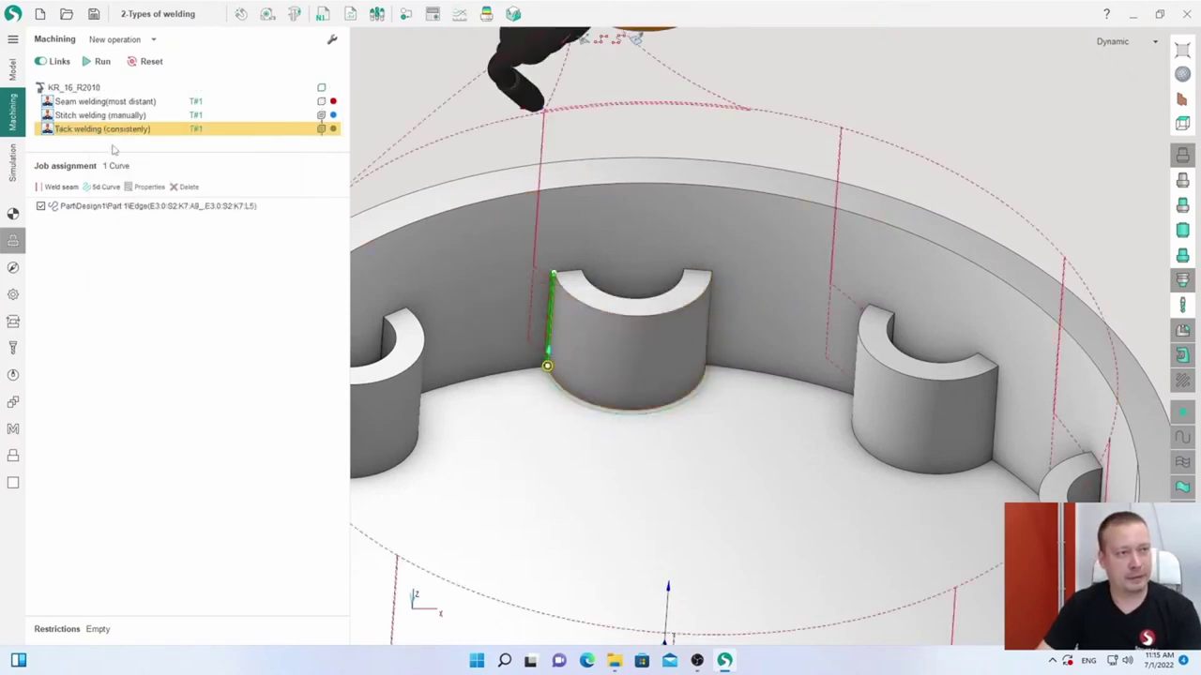
{"action": "left_click", "coordinate": [99, 101]}
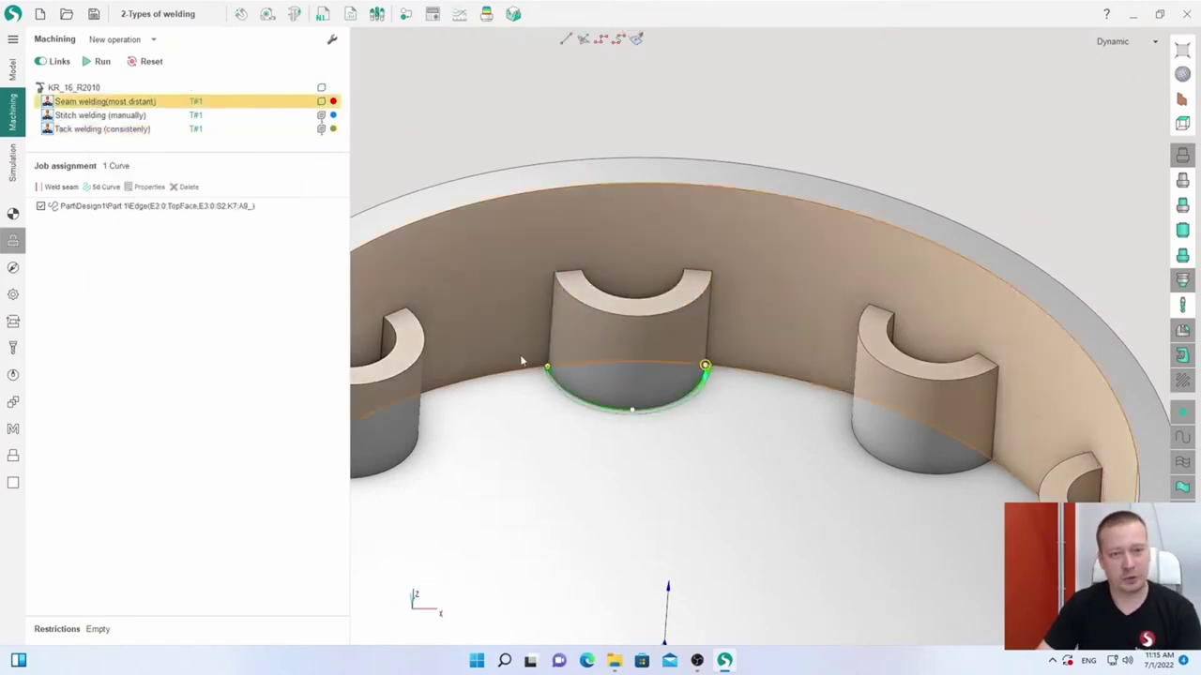
{"action": "scroll", "coordinate": [678, 389], "scroll_direction": "up", "scroll_amount": 3}
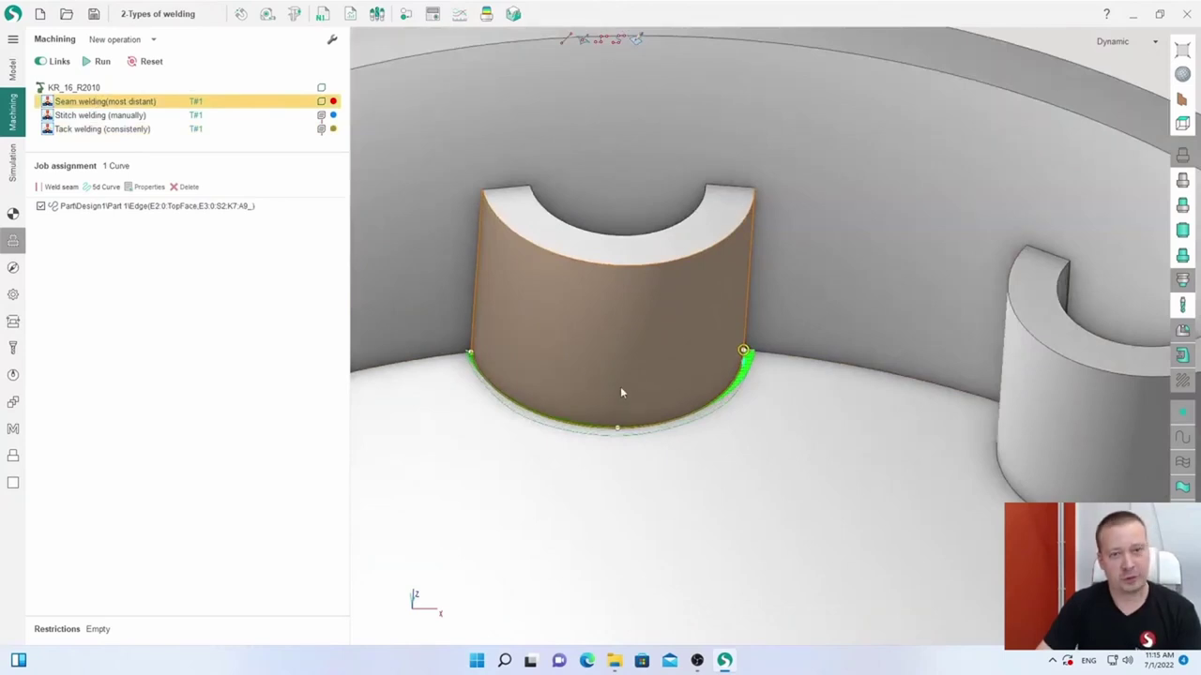
{"action": "right_click_drag", "start_coordinate": [620, 393], "coordinate": [525, 394]}
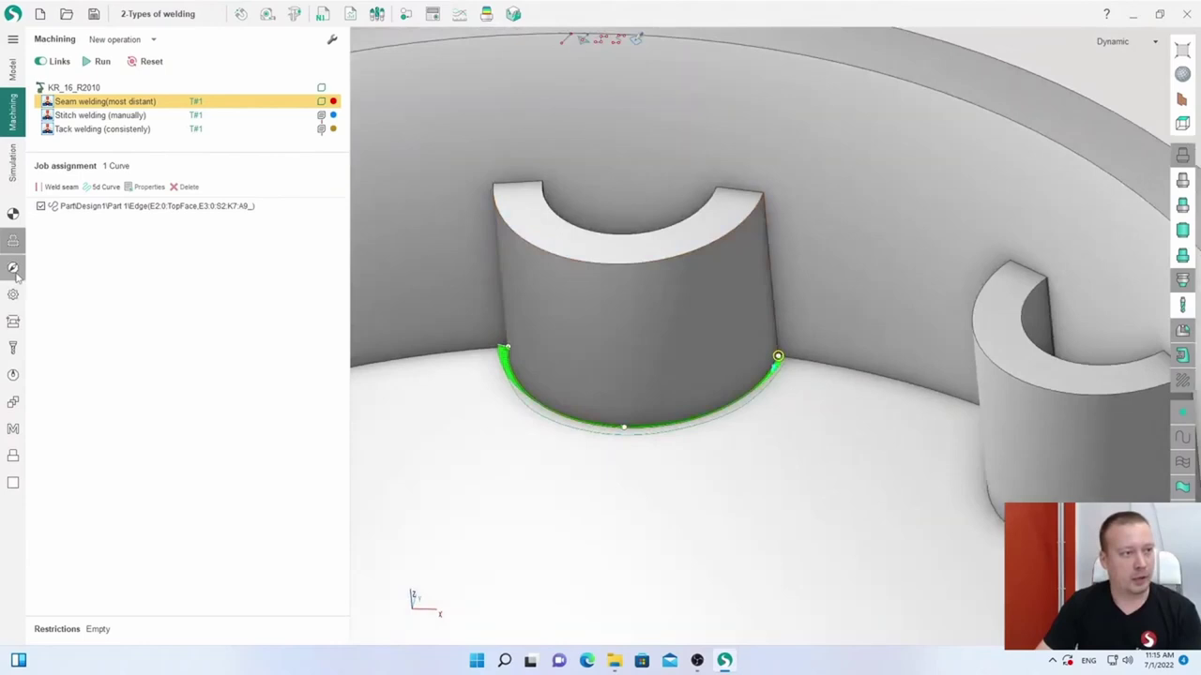
- Change Seam welding(most distant)'s welding type to Stitch welding and recalculate its toolpath
{"action": "left_click", "coordinate": [14, 269]}
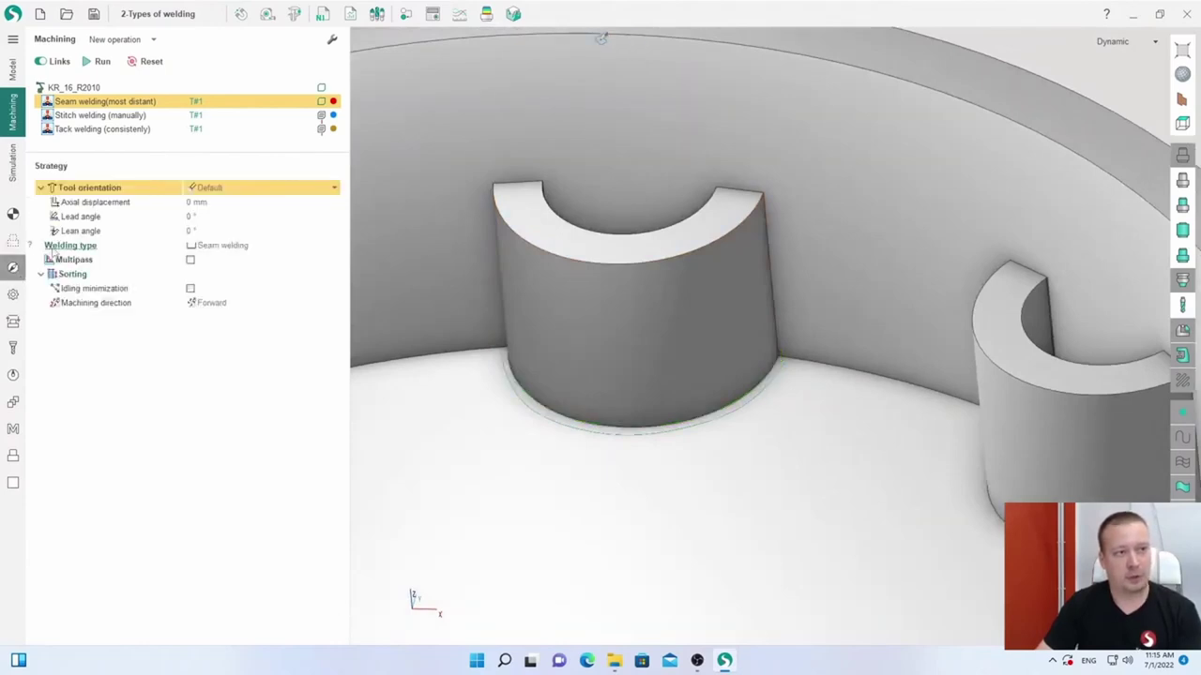
{"action": "left_click", "coordinate": [67, 250]}
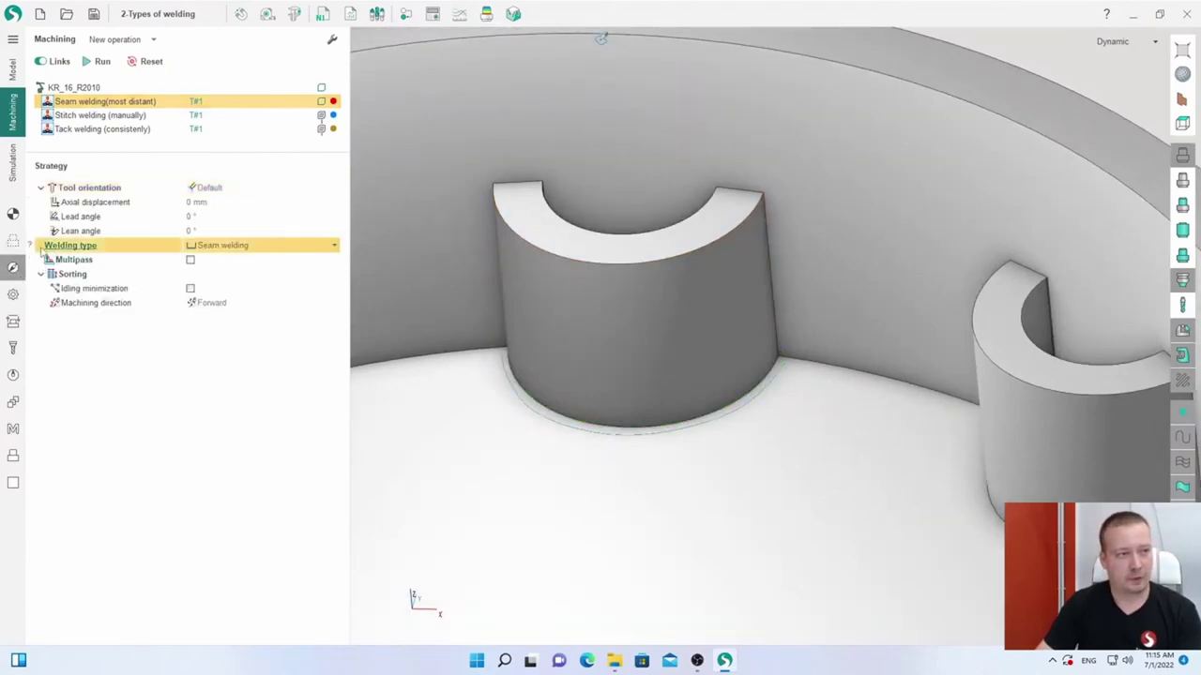
{"action": "mouse_move", "coordinate": [32, 248]}
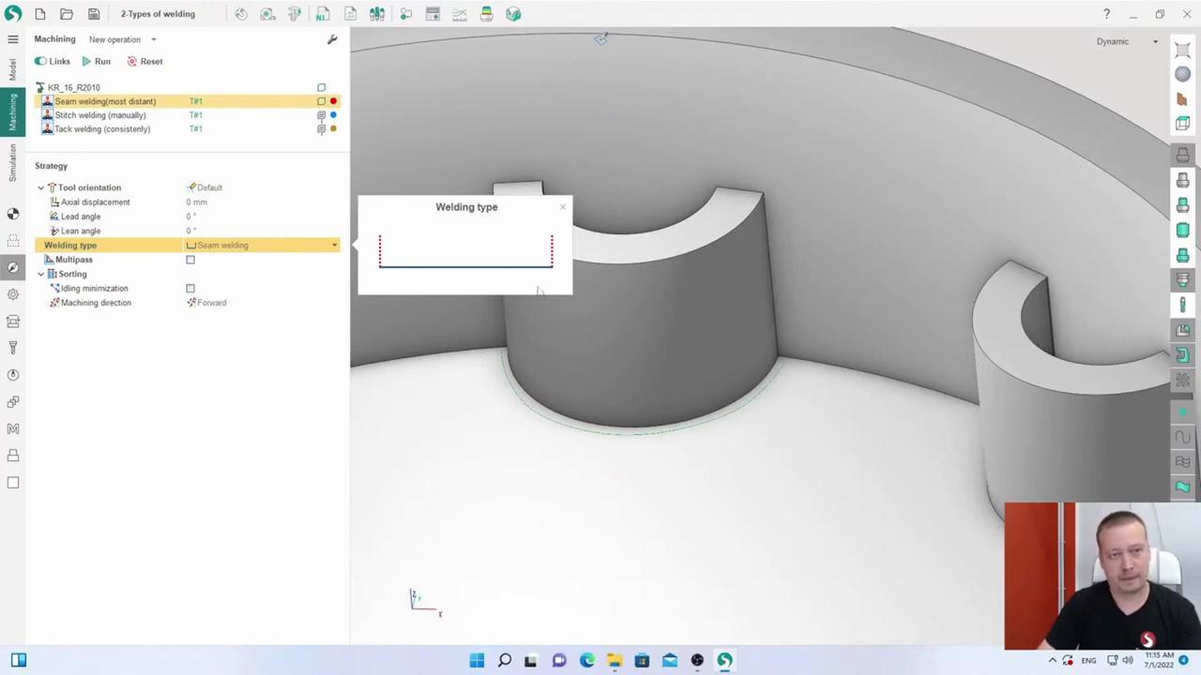
{"action": "left_click", "coordinate": [223, 246]}
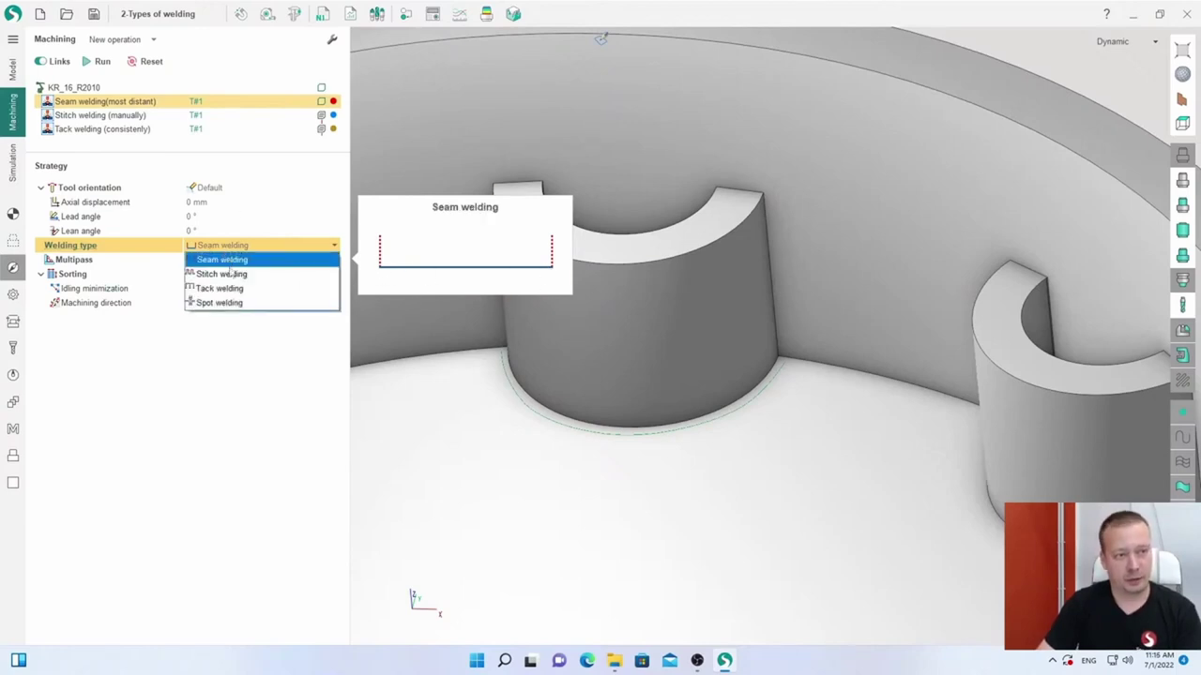
{"action": "left_click", "coordinate": [230, 274]}
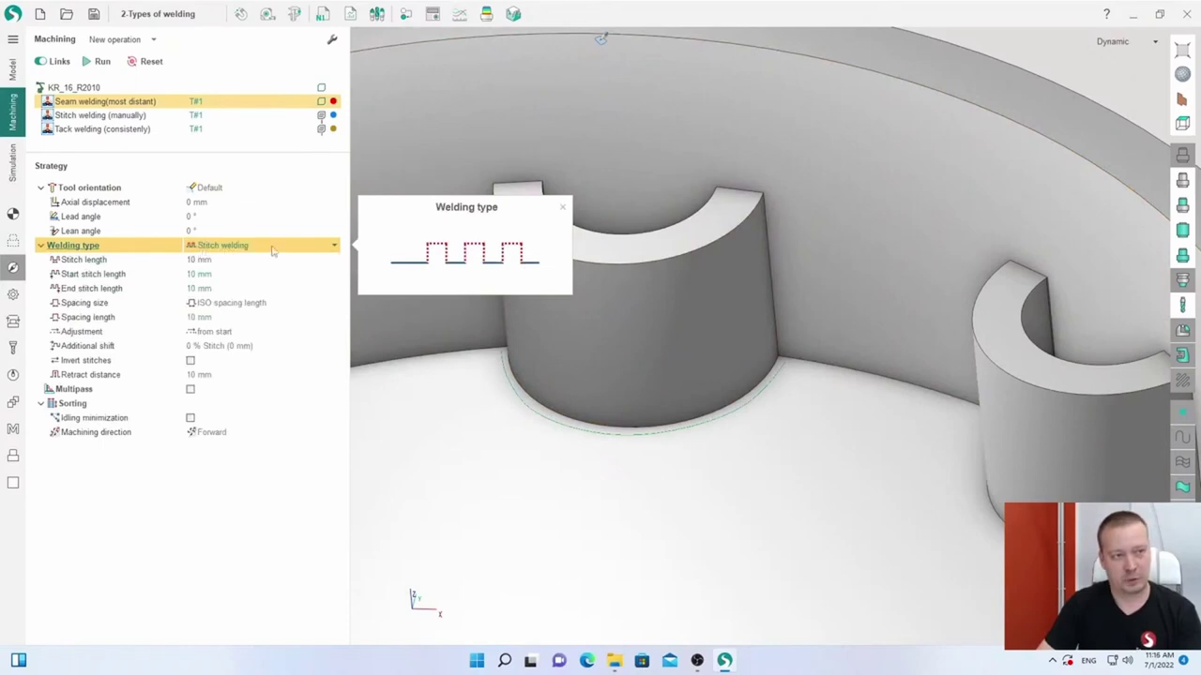
{"action": "left_click", "coordinate": [100, 62]}
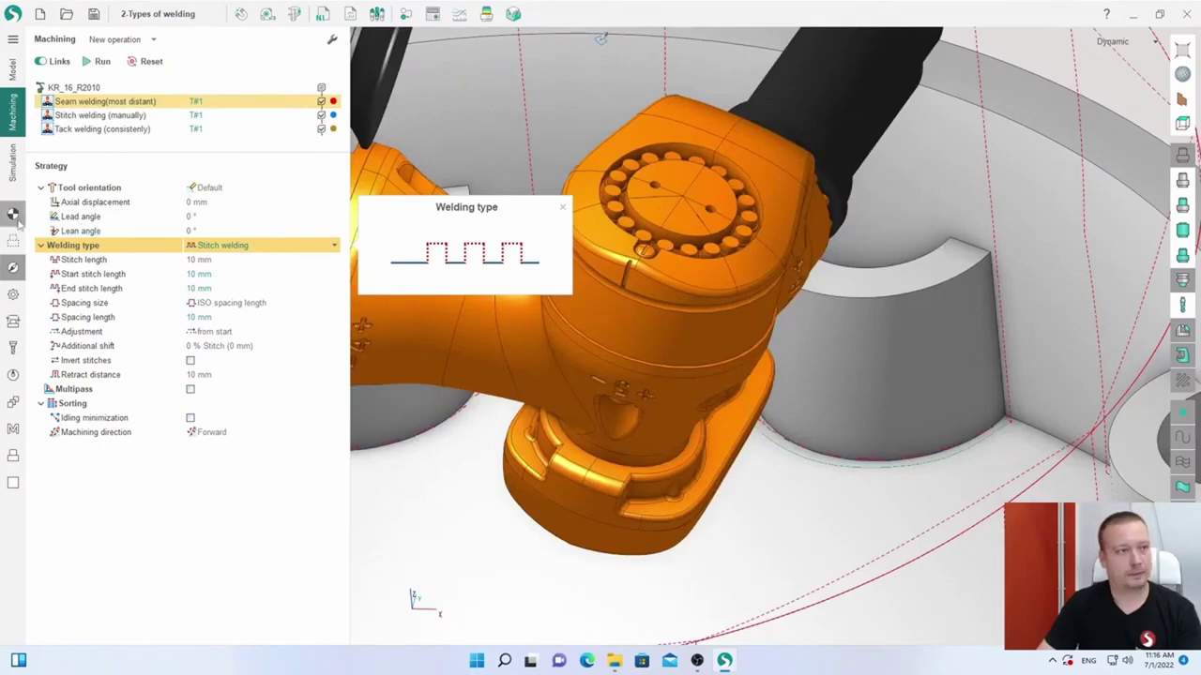
- Simulate the stitch weld starting from the MultiGOTO command, then go back to Machining
{"action": "left_click", "coordinate": [14, 168]}
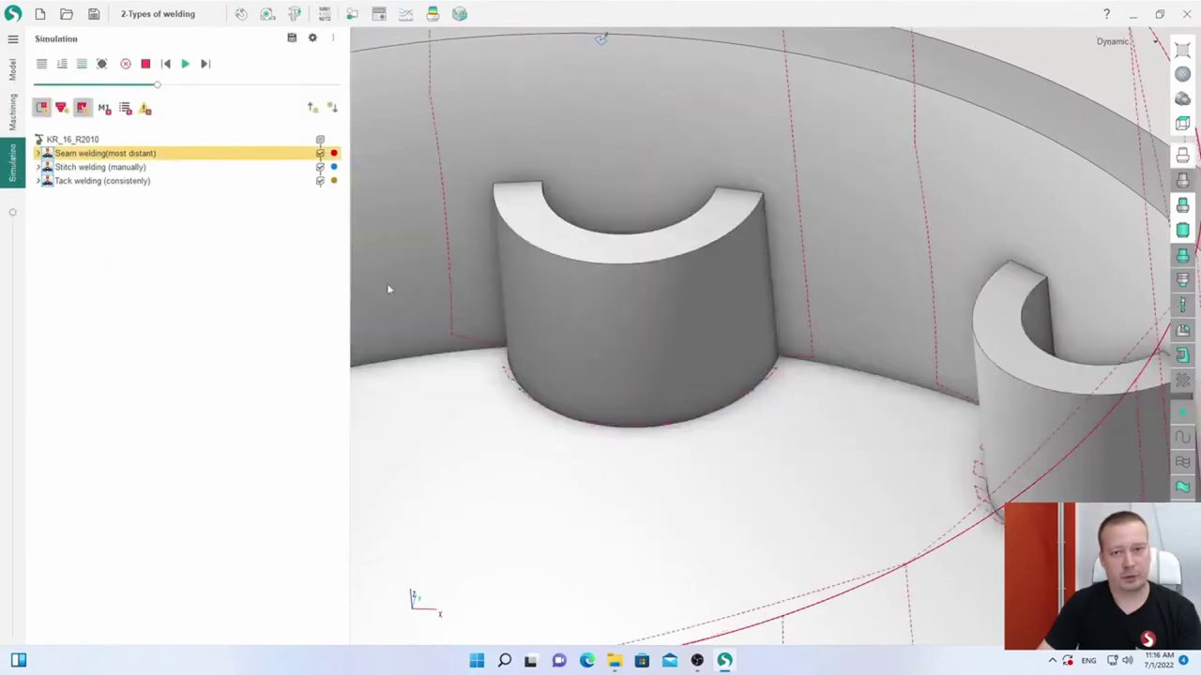
{"action": "left_click", "coordinate": [37, 152]}
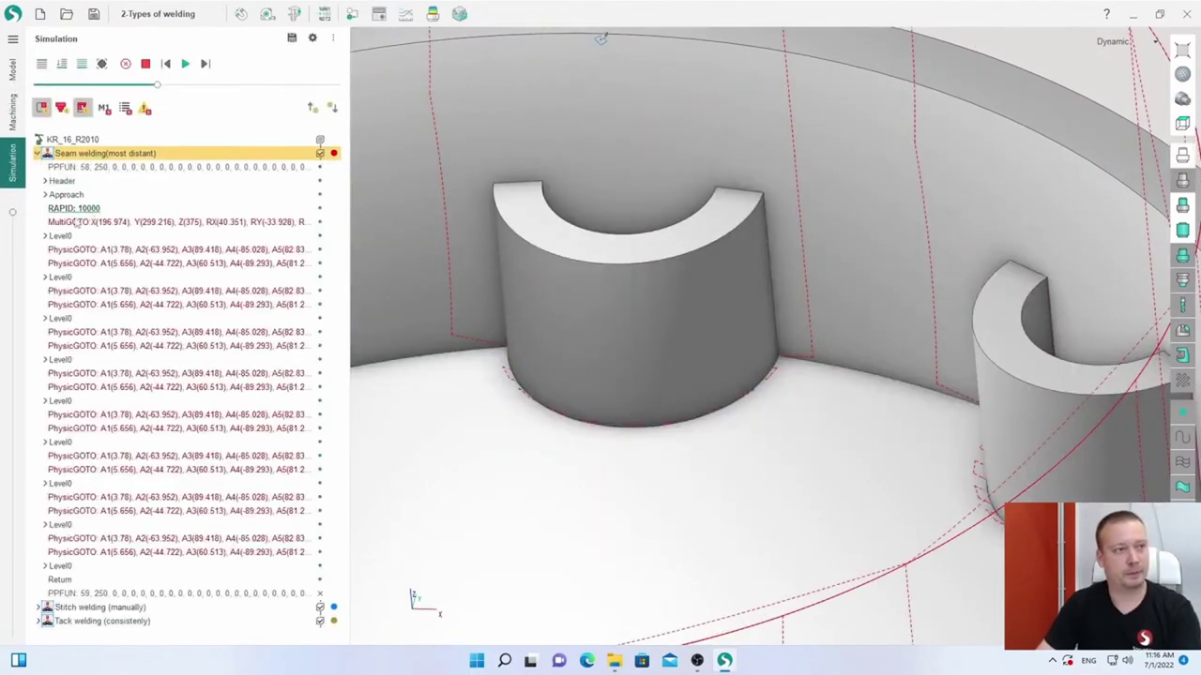
{"action": "left_click", "coordinate": [80, 222]}
{"action": "left_click", "coordinate": [187, 64]}
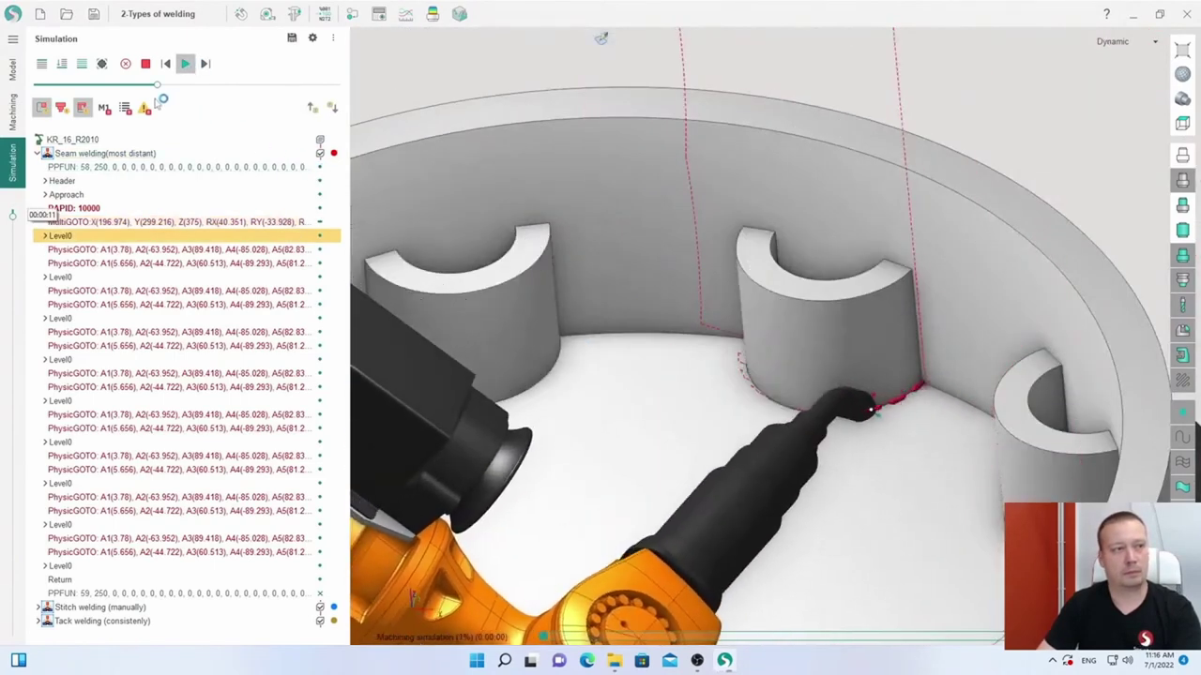
{"action": "scroll", "coordinate": [816, 390], "scroll_direction": "up", "scroll_amount": 5}
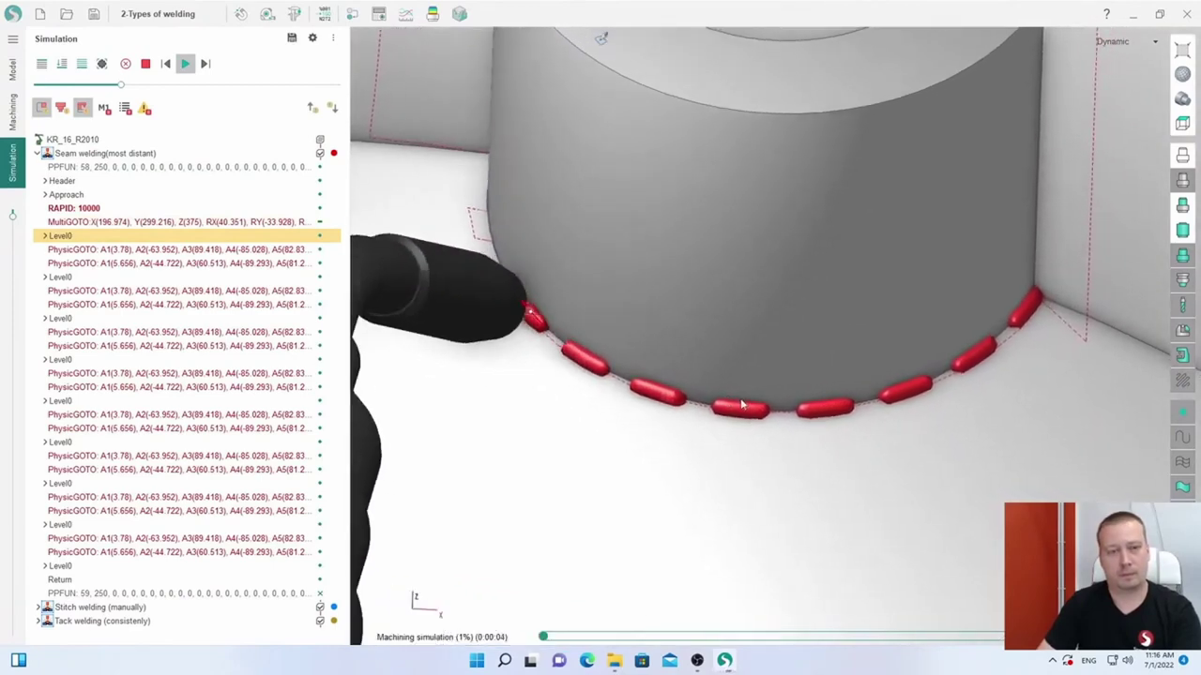
{"action": "middle_click_drag", "start_coordinate": [745, 410], "coordinate": [475, 273]}
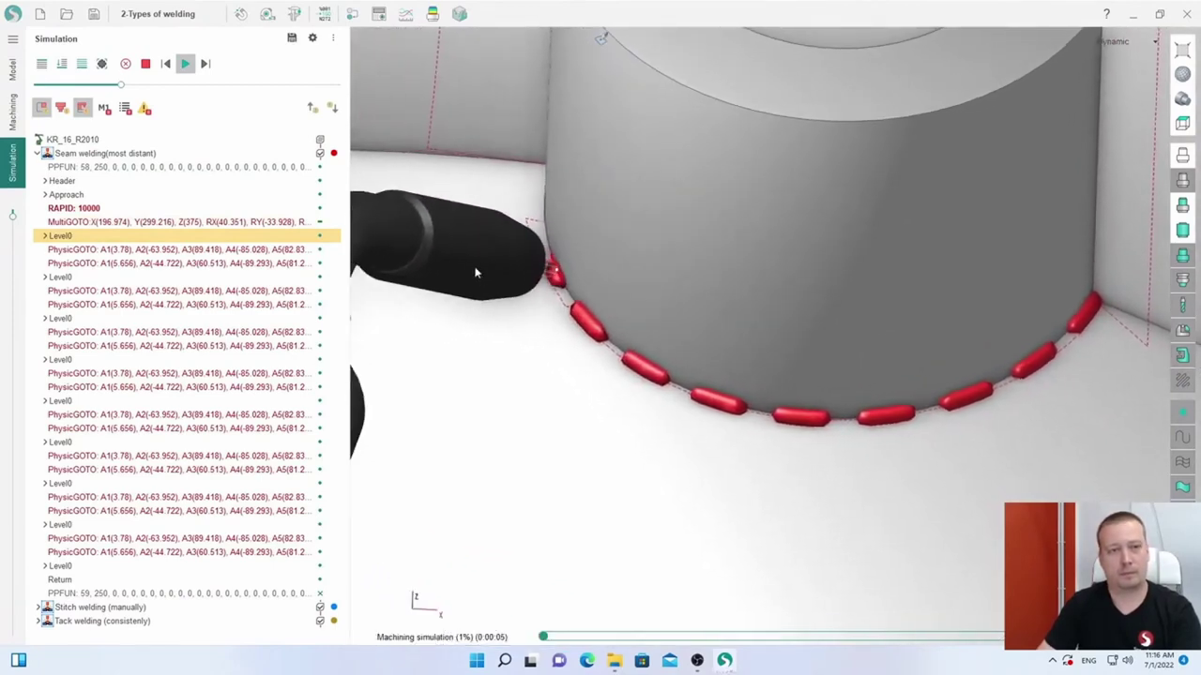
{"action": "left_click", "coordinate": [14, 114]}
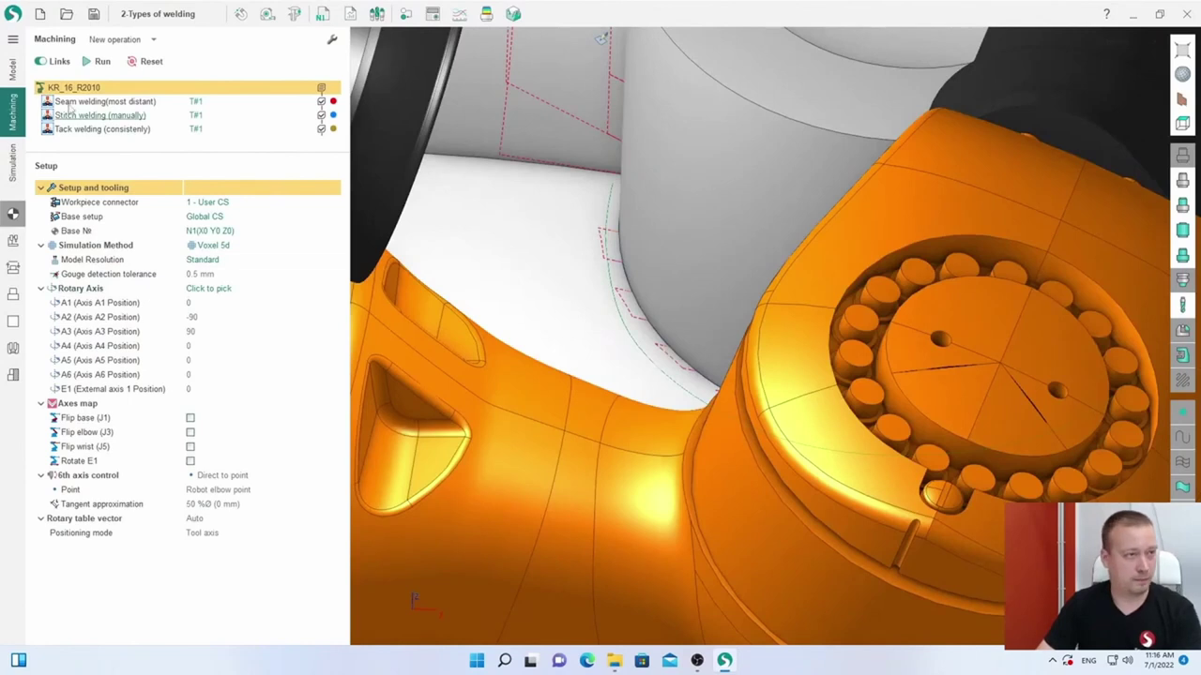
- Open Seam welding(most distant)'s strategy and review its stitch length values
{"action": "left_click", "coordinate": [94, 101]}
{"action": "left_click", "coordinate": [12, 270]}
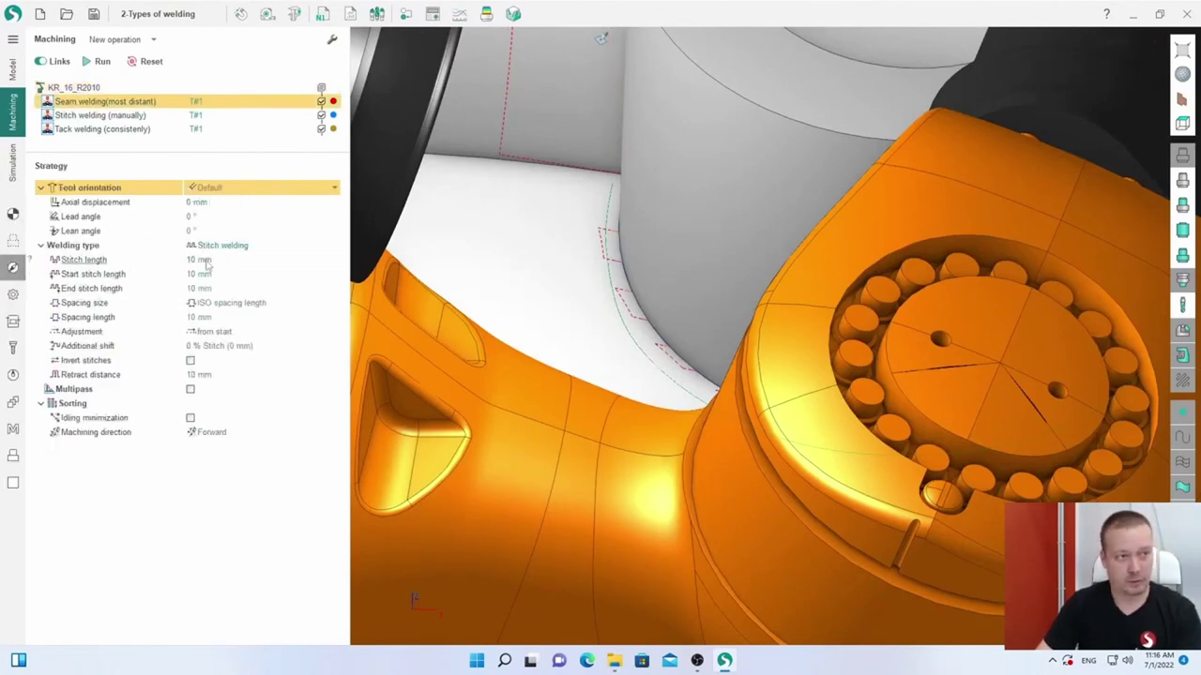
{"action": "left_click", "coordinate": [82, 262]}
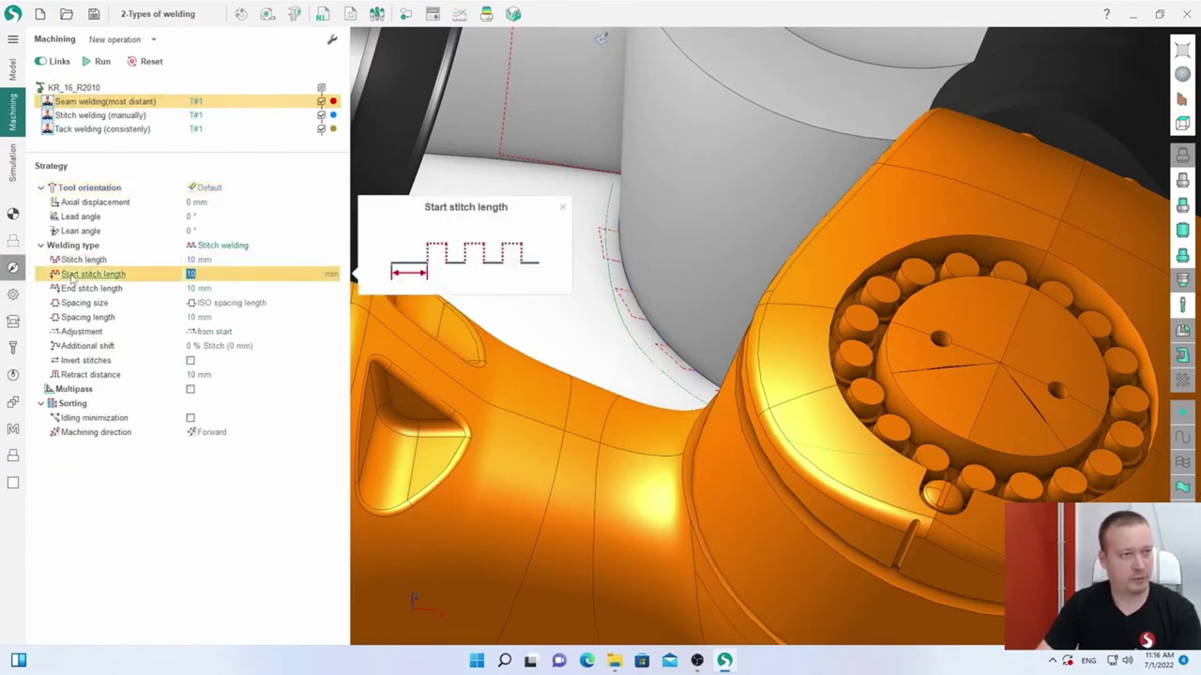
{"action": "left_click", "coordinate": [71, 278]}
{"action": "left_click", "coordinate": [75, 291]}
{"action": "left_click", "coordinate": [76, 304]}
- Review spacing, adjustment, shift and invert settings, then open the Welding type list
{"action": "left_click", "coordinate": [73, 319]}
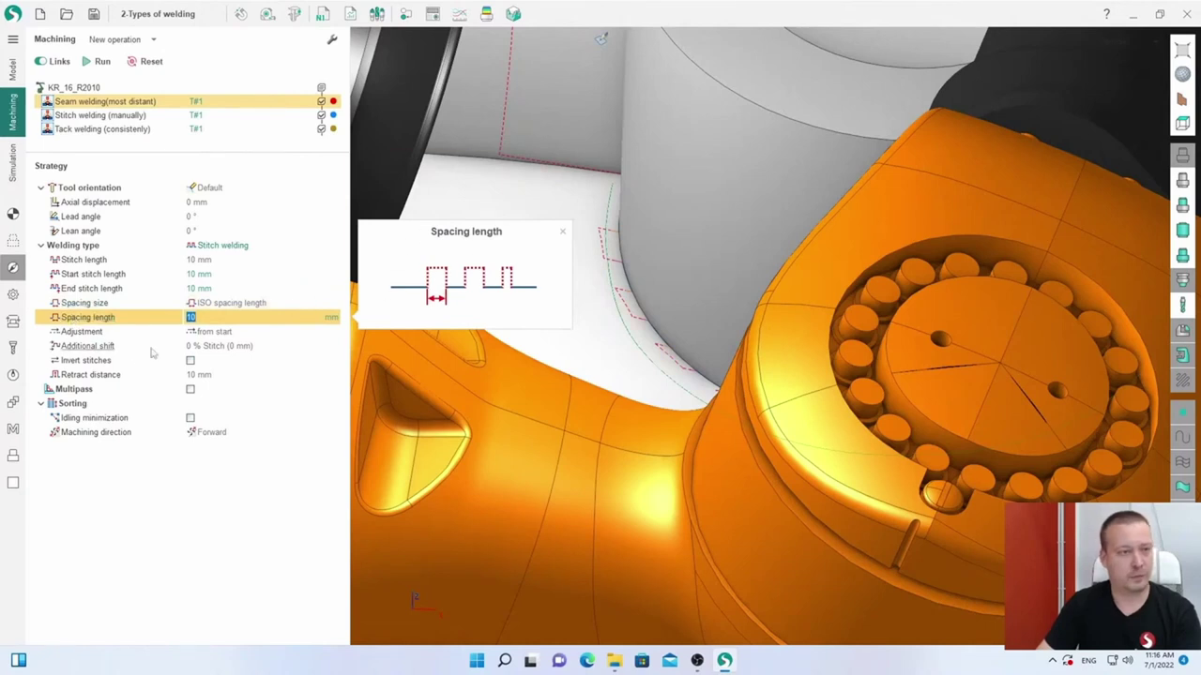
{"action": "left_click", "coordinate": [82, 332]}
{"action": "left_click", "coordinate": [99, 347]}
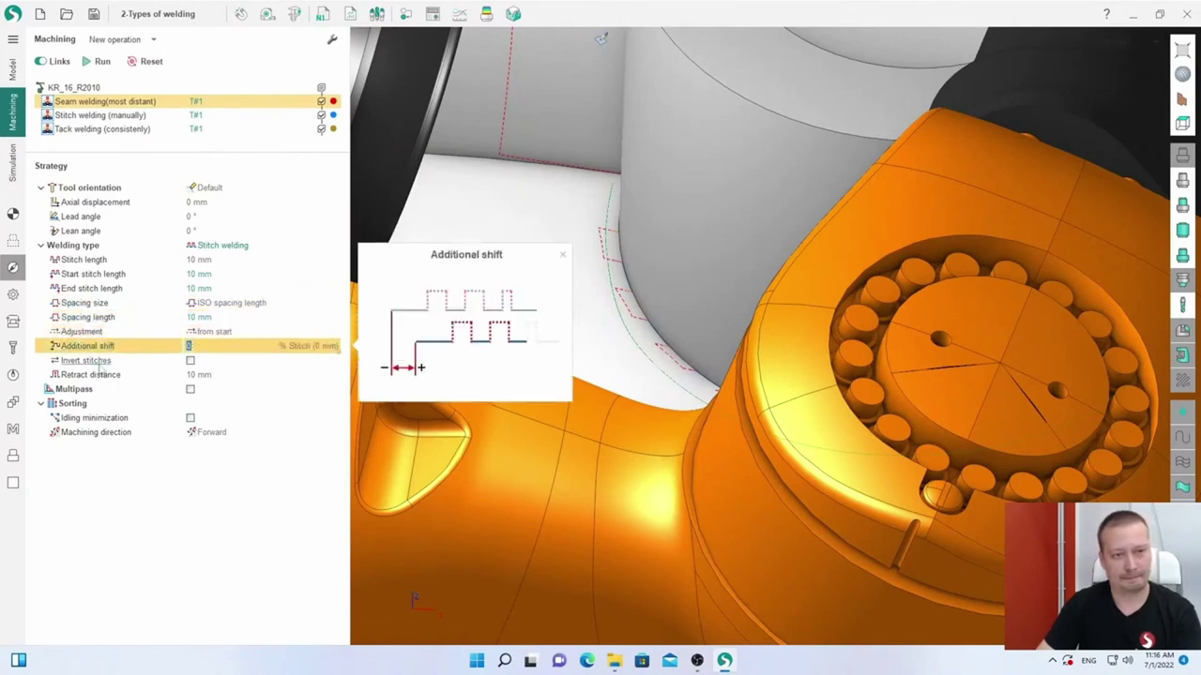
{"action": "left_click", "coordinate": [101, 365]}
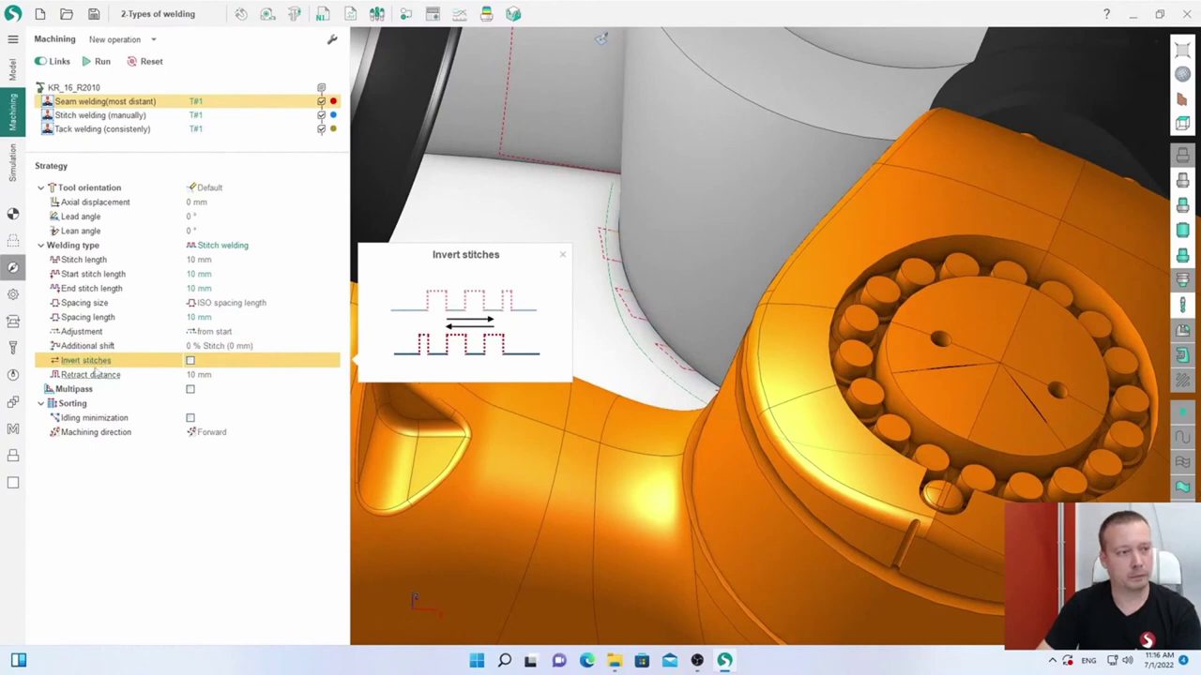
{"action": "left_click", "coordinate": [103, 332]}
{"action": "left_click", "coordinate": [211, 245]}
{"action": "left_click", "coordinate": [211, 245]}
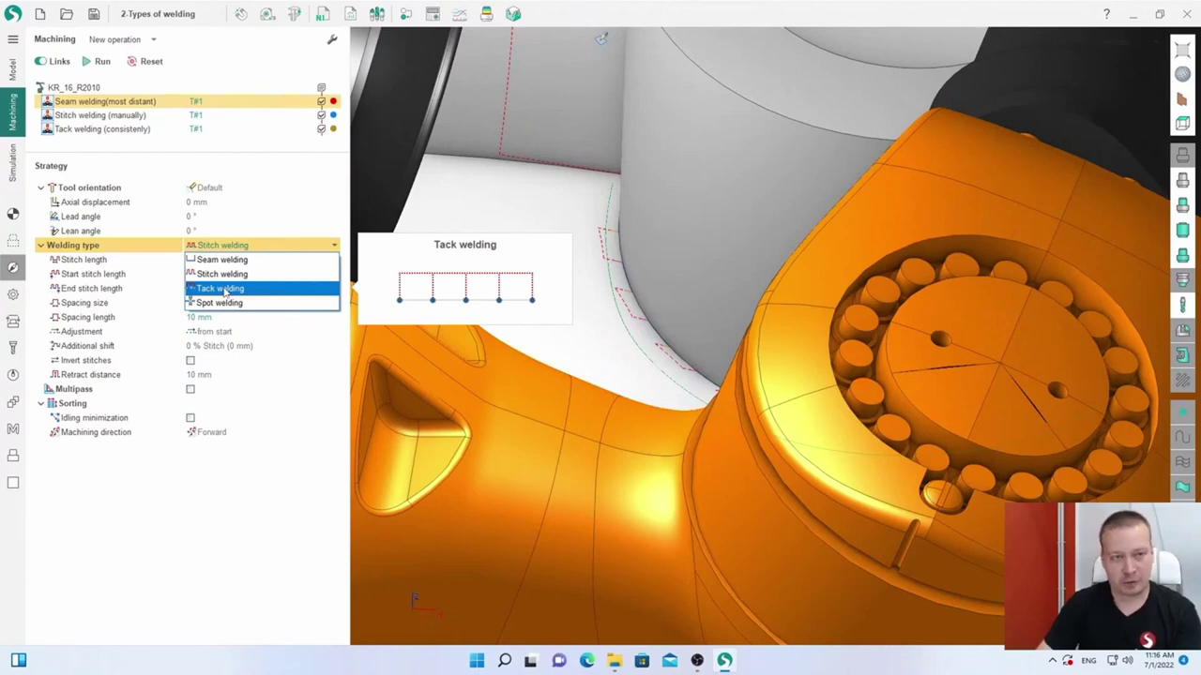
- Switch to Tack welding with a points step of 8, recalculate, and open Simulation
{"action": "left_click", "coordinate": [223, 289]}
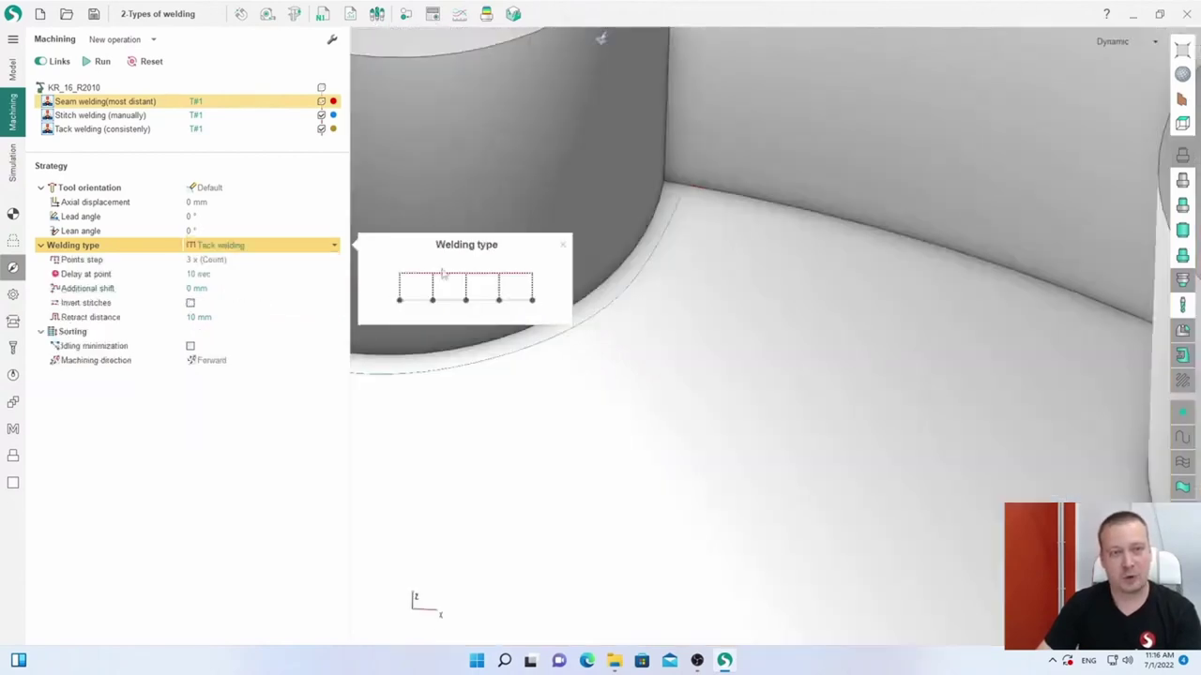
{"action": "scroll", "coordinate": [723, 324], "scroll_direction": "down", "scroll_amount": 5}
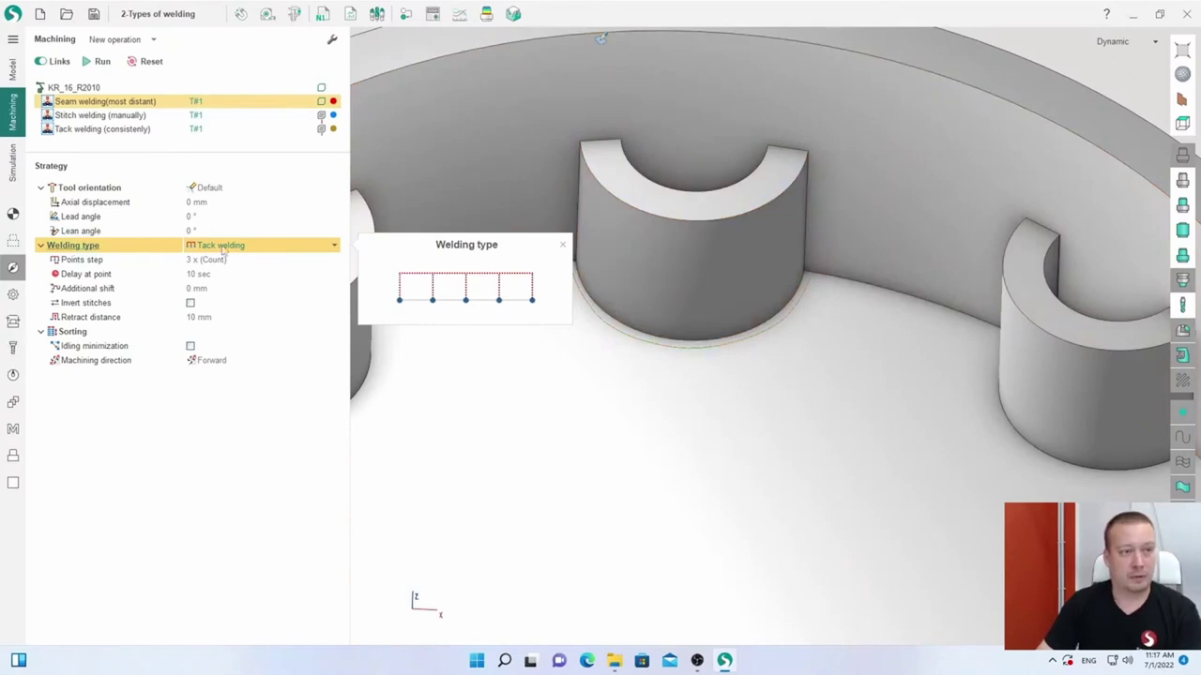
{"action": "left_click", "coordinate": [196, 260]}
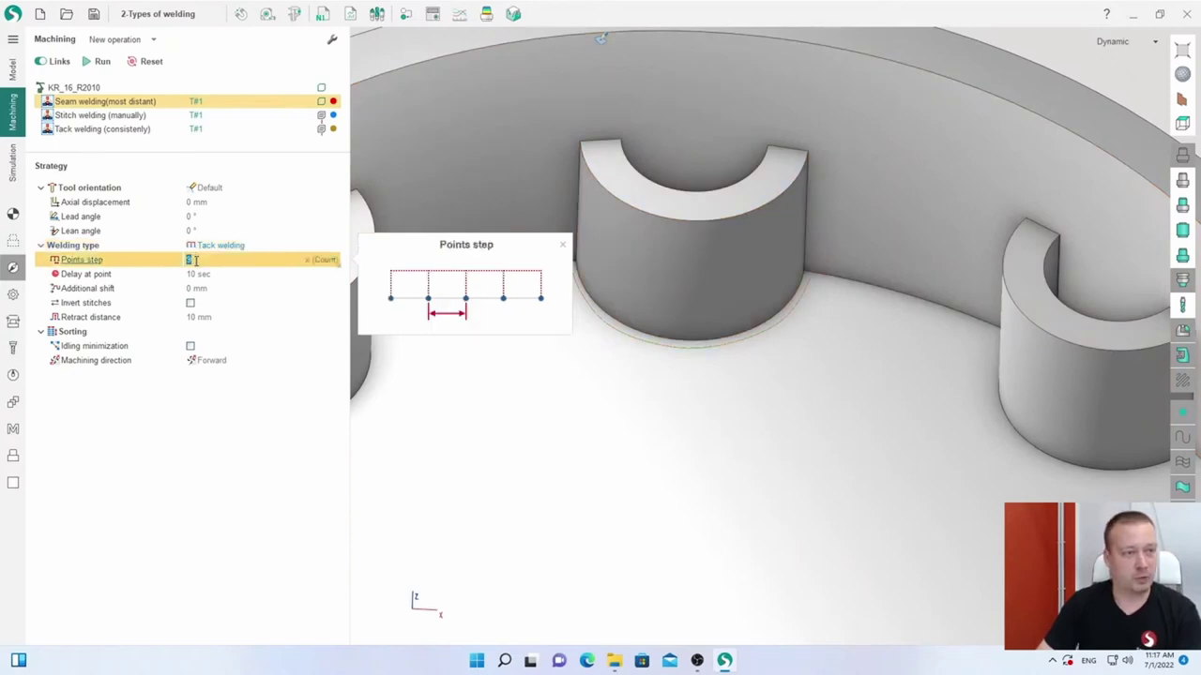
{"action": "type", "text": "8"}
{"action": "left_click", "coordinate": [102, 61]}
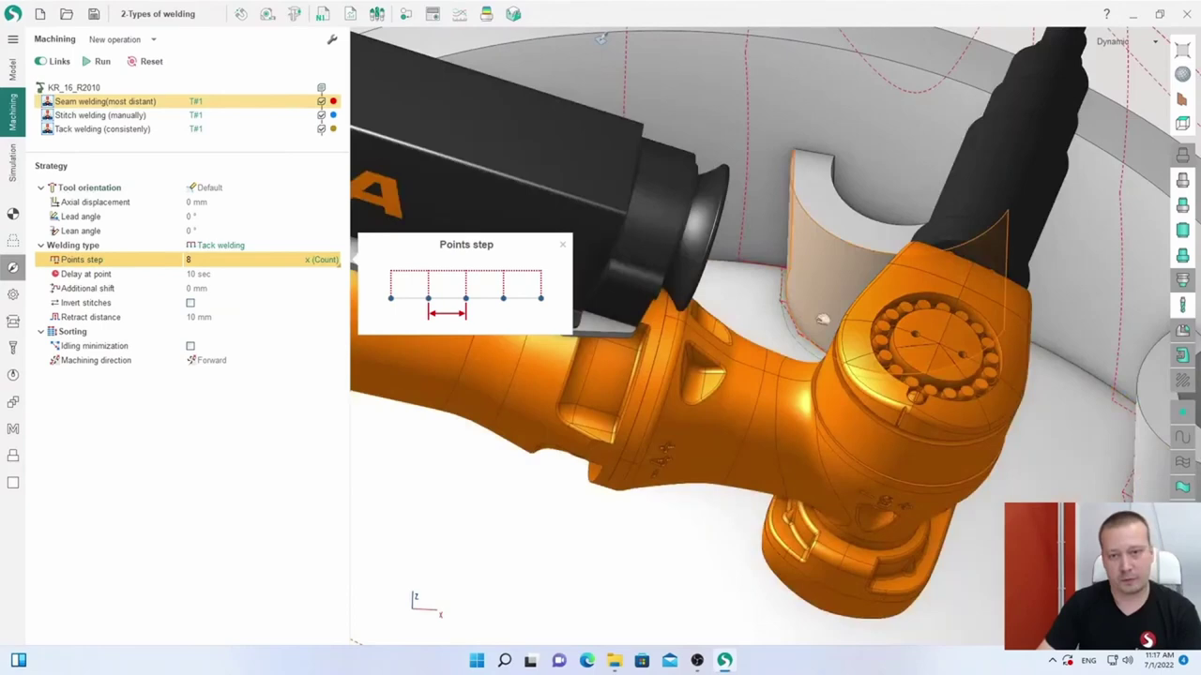
{"action": "scroll", "coordinate": [825, 246], "scroll_direction": "down", "scroll_amount": 3}
{"action": "scroll", "coordinate": [825, 247], "scroll_direction": "up", "scroll_amount": 8}
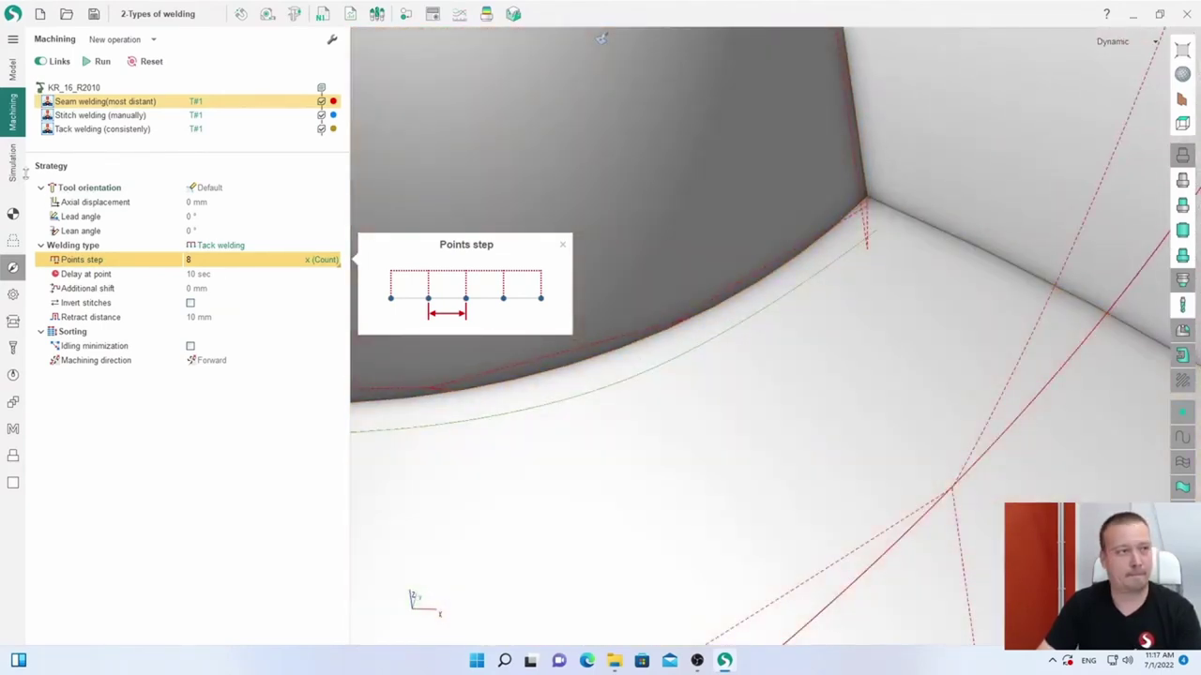
{"action": "left_click", "coordinate": [13, 162]}
- Simulate the tack welds from the RAPID command, then return to Machining
{"action": "key", "text": "Right"}
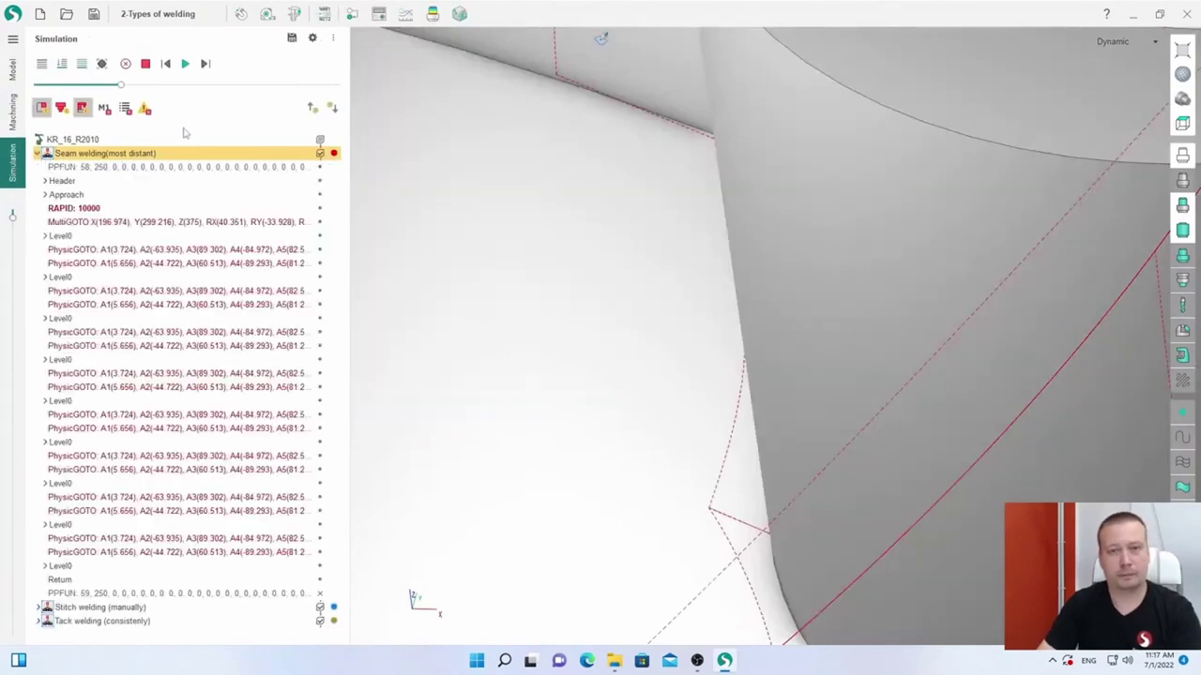
{"action": "left_click", "coordinate": [95, 209]}
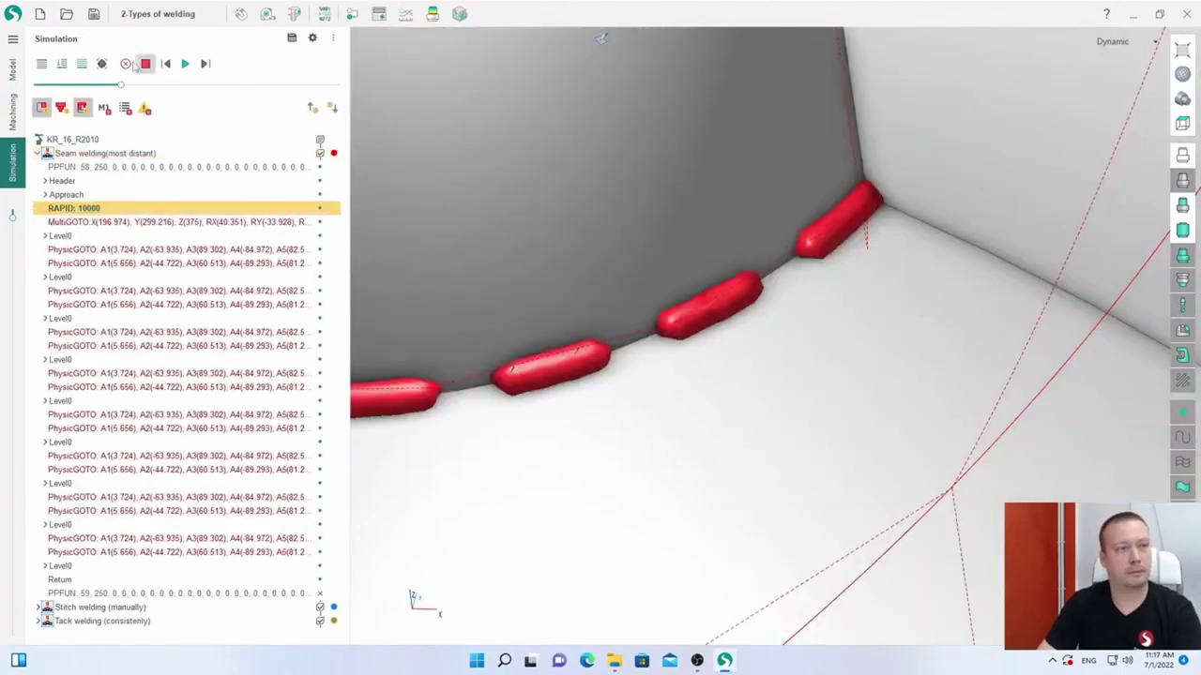
{"action": "left_click", "coordinate": [186, 64]}
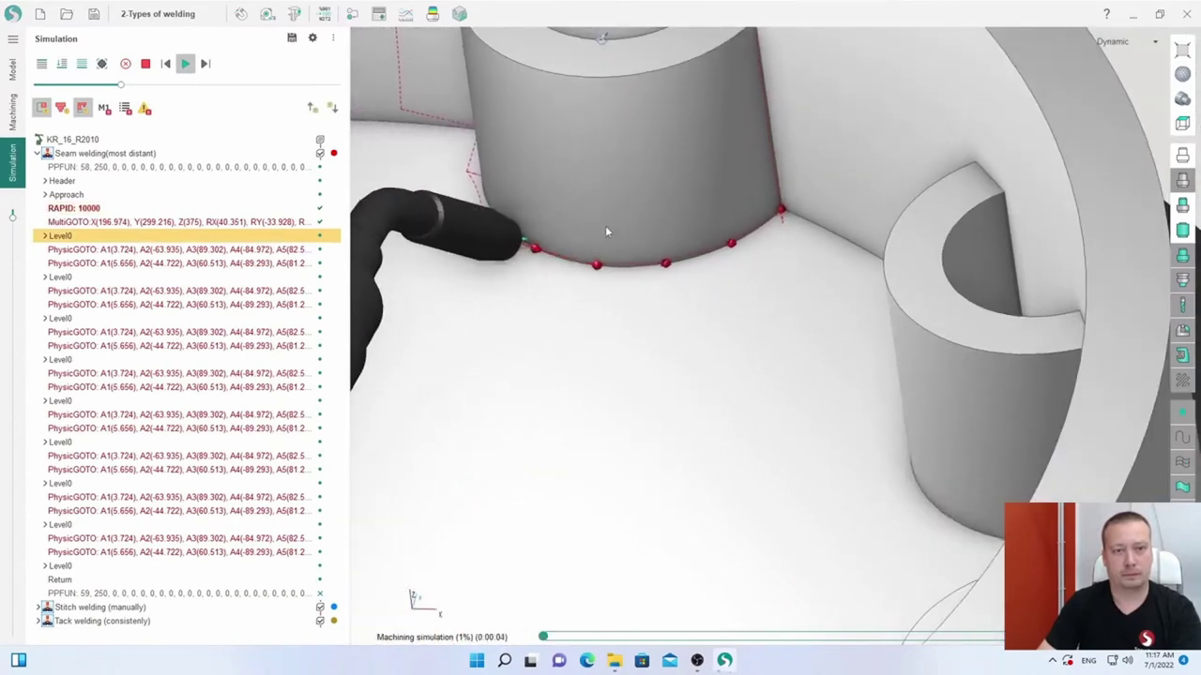
{"action": "left_click", "coordinate": [13, 107]}
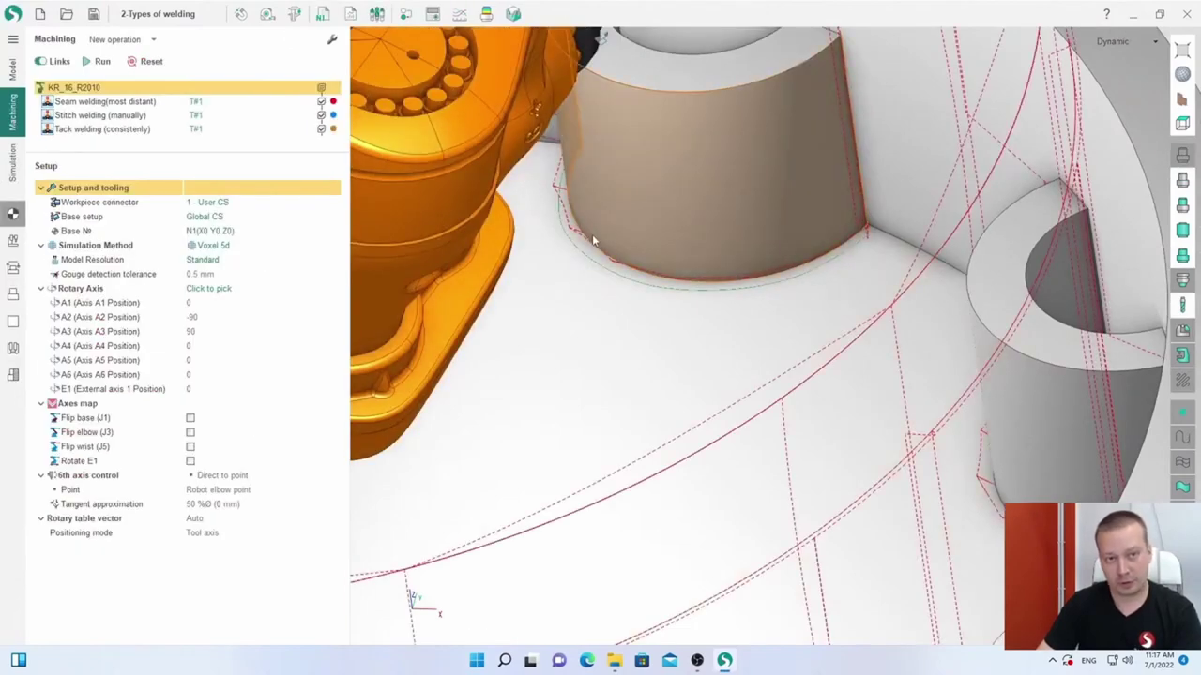
- Switch the Seam welding(most distant) operation's welding type to Spot welding
{"action": "scroll", "coordinate": [592, 236], "scroll_direction": "up", "scroll_amount": 5}
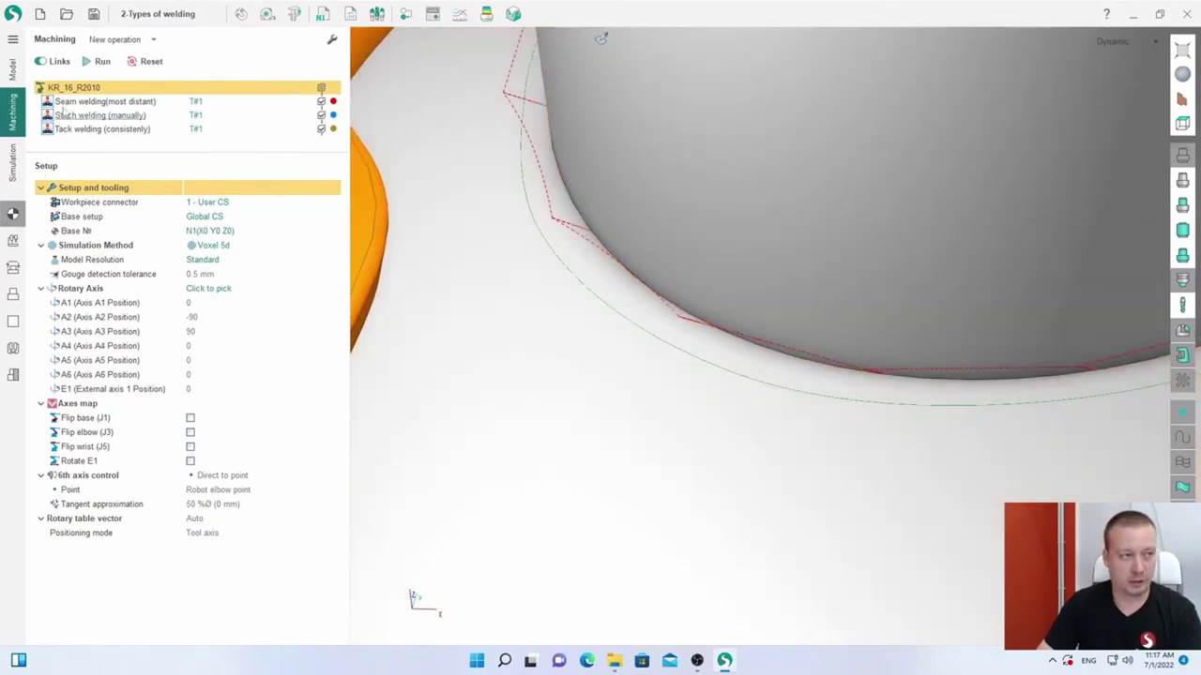
{"action": "left_click", "coordinate": [63, 102]}
{"action": "left_click", "coordinate": [12, 267]}
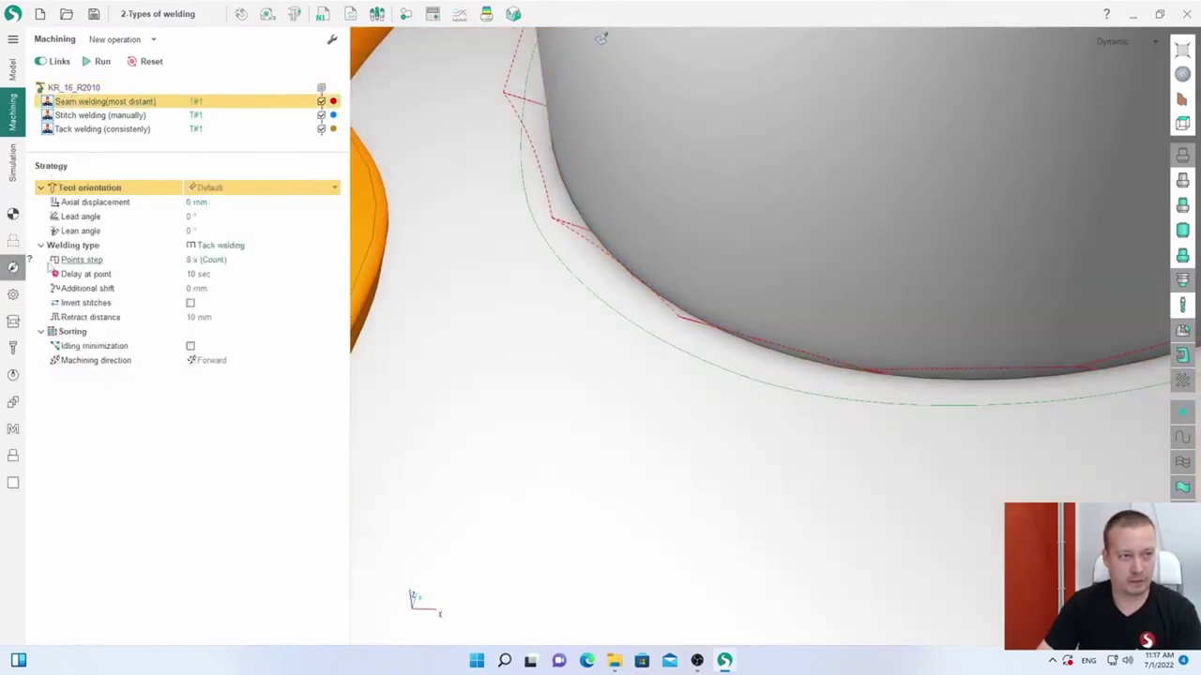
{"action": "left_click", "coordinate": [223, 245]}
{"action": "left_click", "coordinate": [221, 245]}
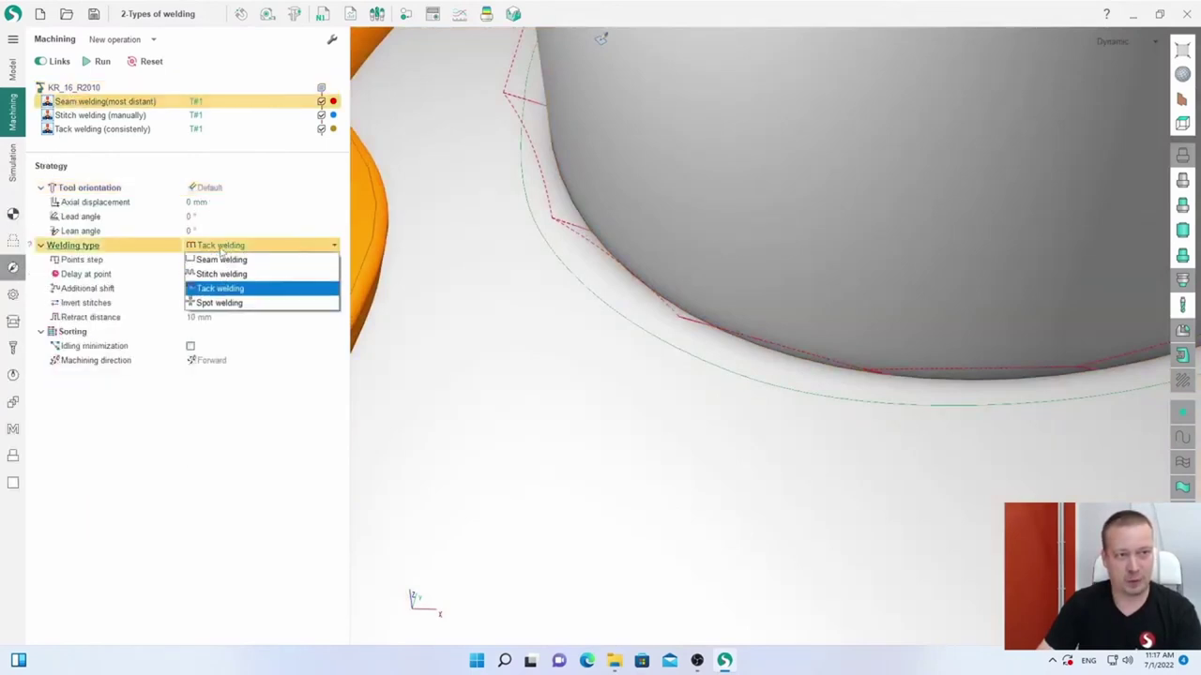
{"action": "left_click", "coordinate": [214, 303]}
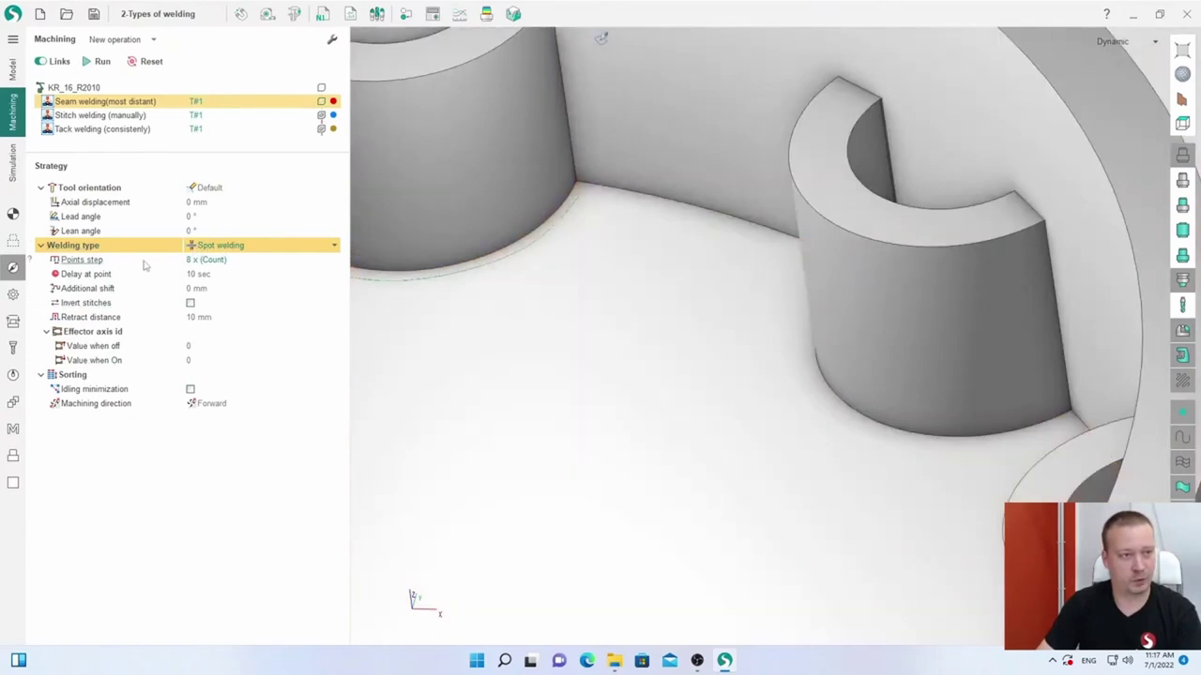
- Review the Effector axis Value when off and Value when On explanations, then reopen the welding types
{"action": "left_click", "coordinate": [31, 244]}
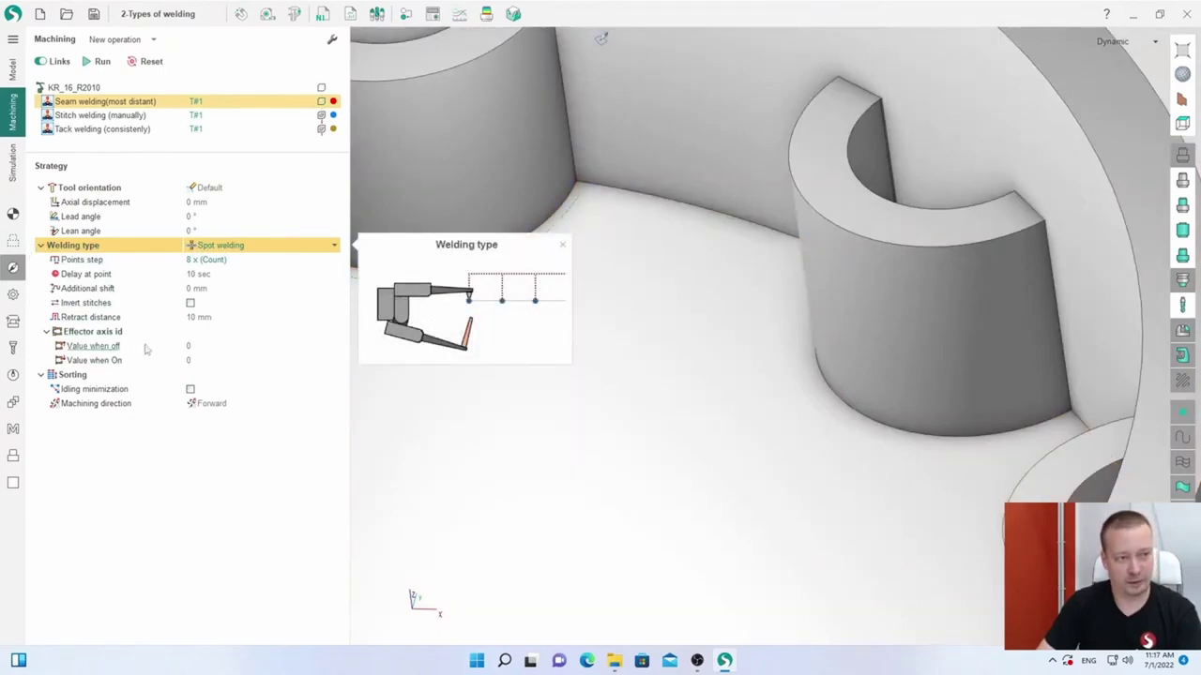
{"action": "left_click", "coordinate": [203, 347]}
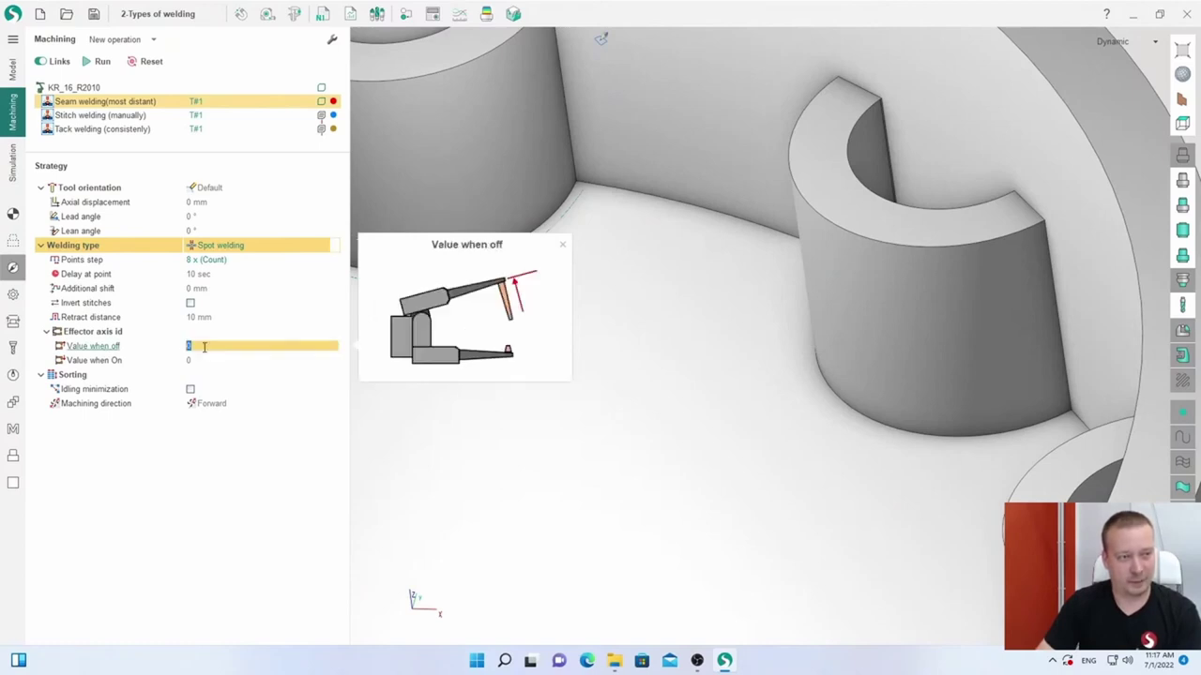
{"action": "left_click", "coordinate": [197, 361]}
{"action": "left_click", "coordinate": [191, 346]}
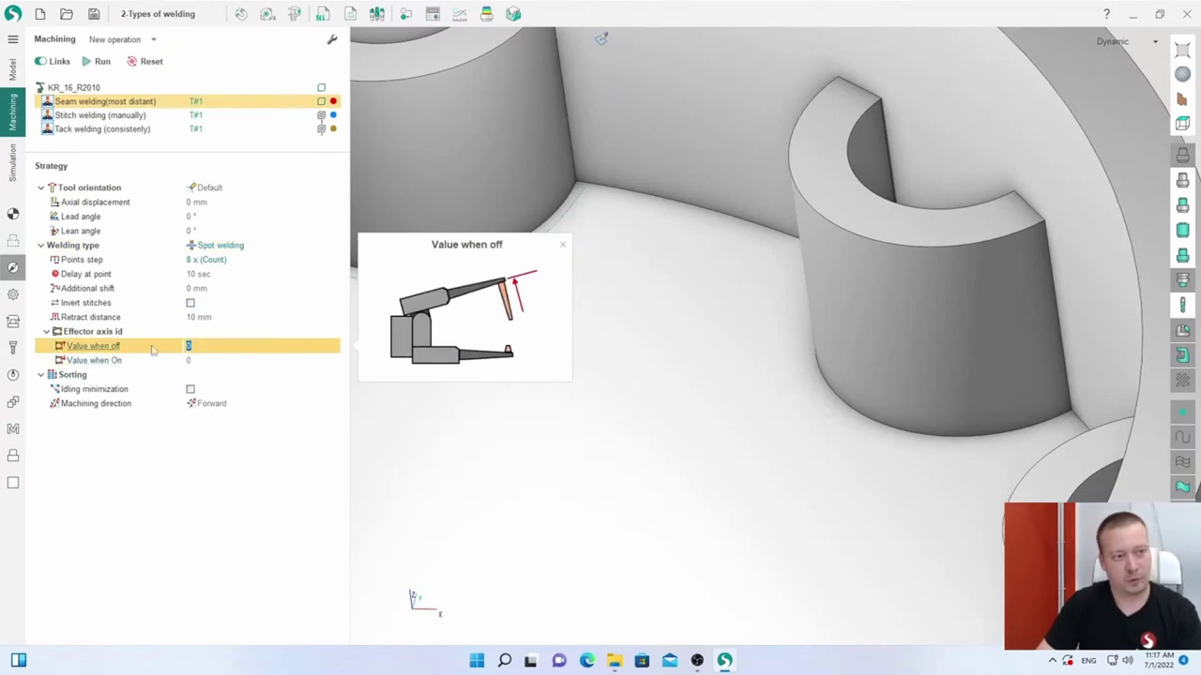
{"action": "left_click", "coordinate": [199, 360]}
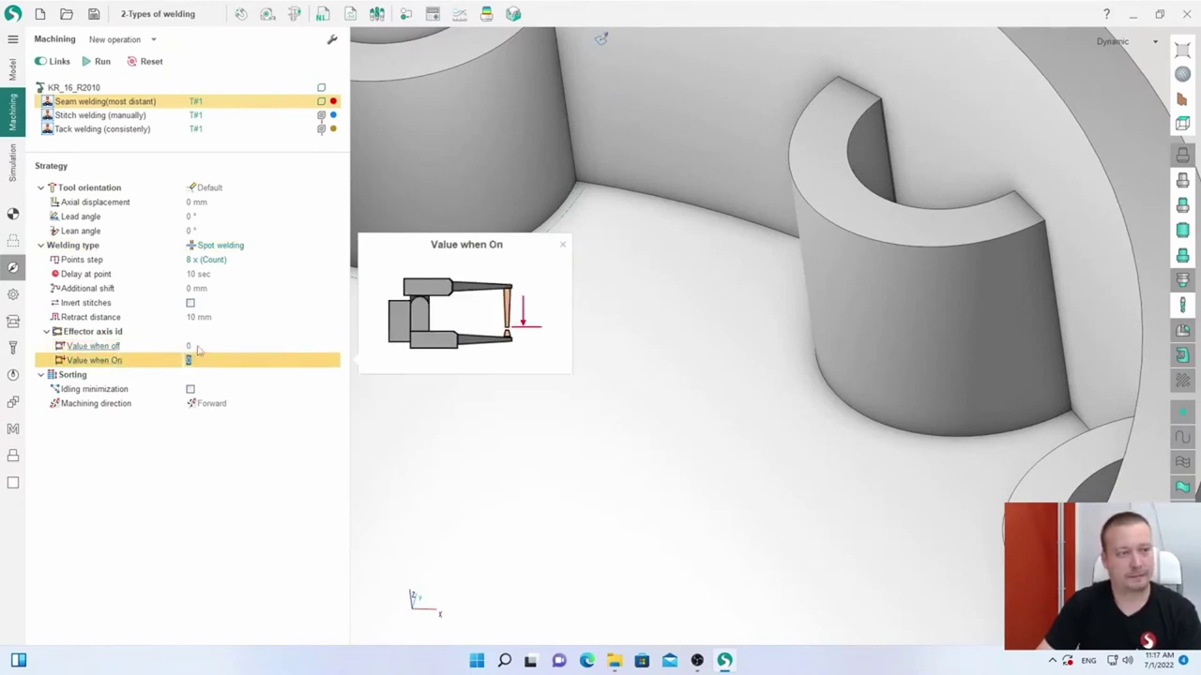
{"action": "left_click", "coordinate": [198, 346]}
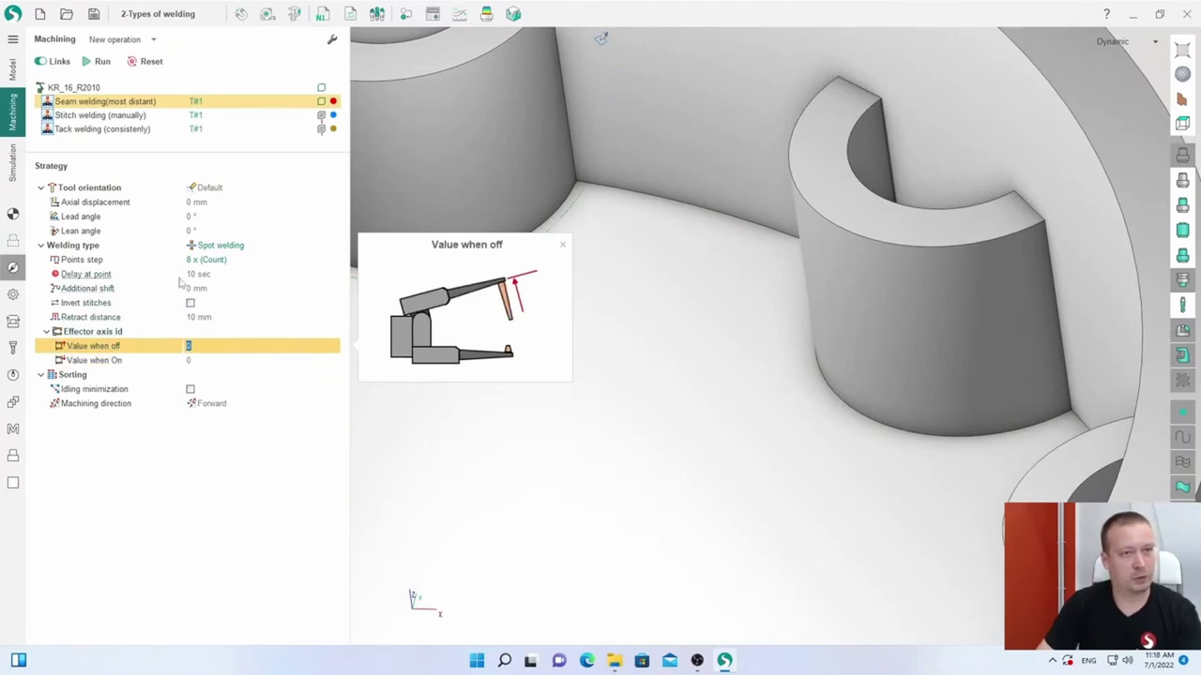
{"action": "left_click", "coordinate": [563, 246]}
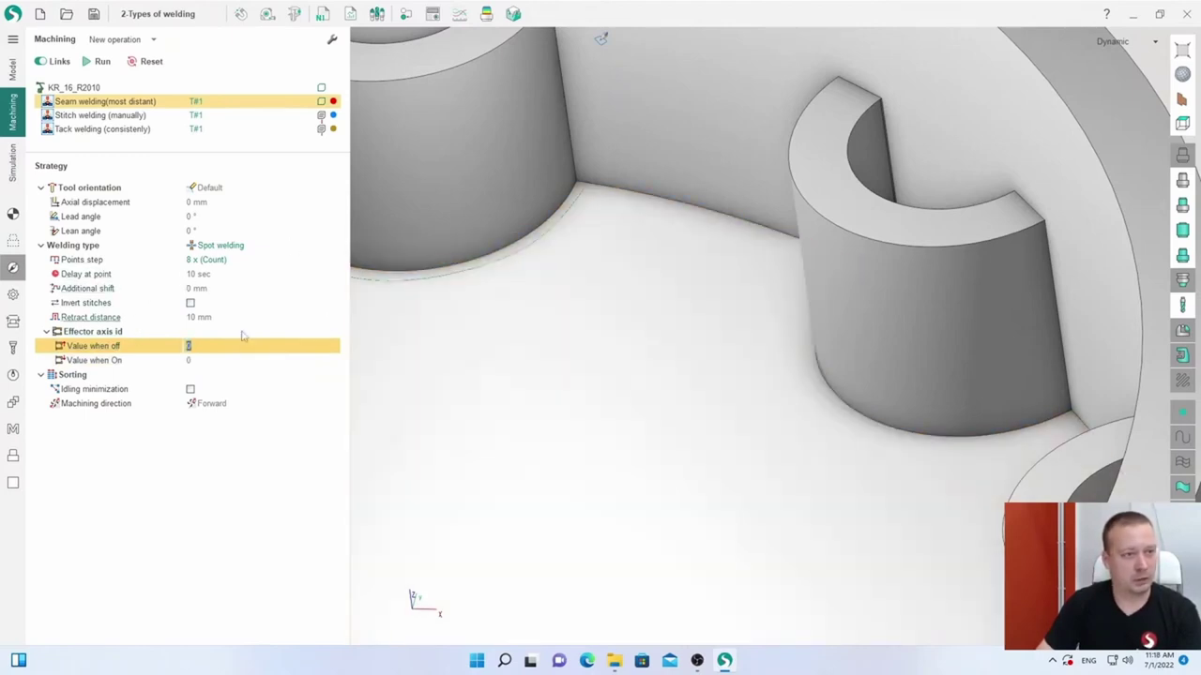
{"action": "left_click", "coordinate": [212, 245]}
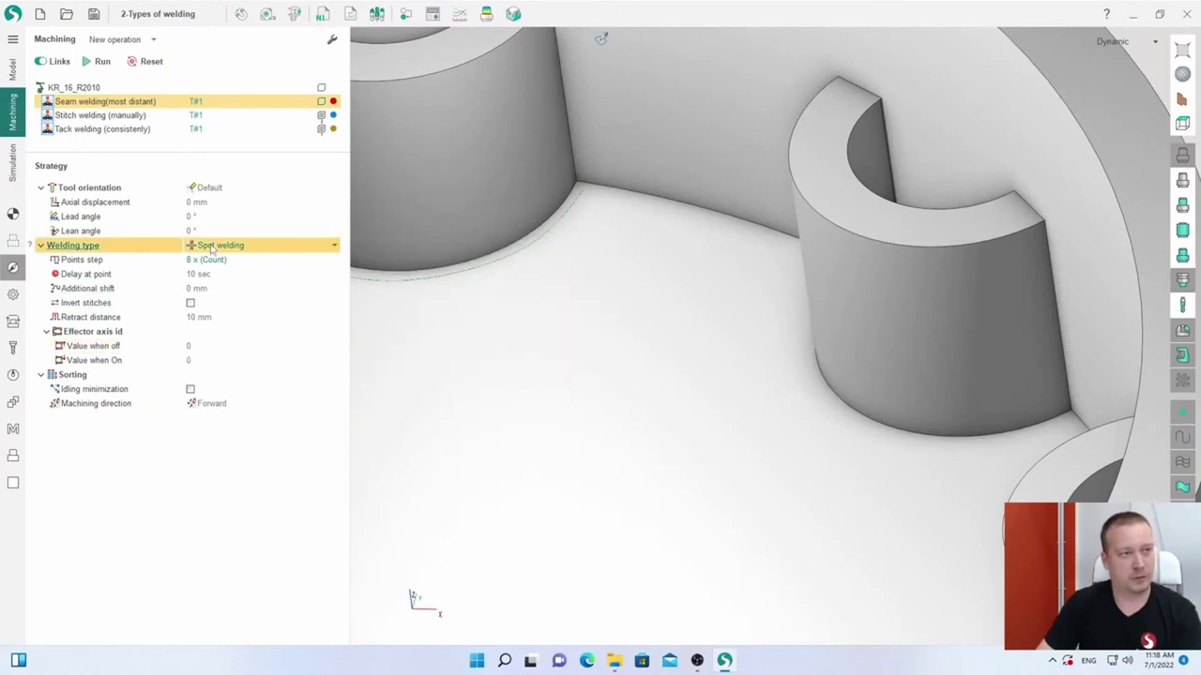
{"action": "left_click", "coordinate": [212, 245]}
- Set the welding type back to Seam welding and enable Multipass with 3 passes
{"action": "left_click", "coordinate": [192, 260]}
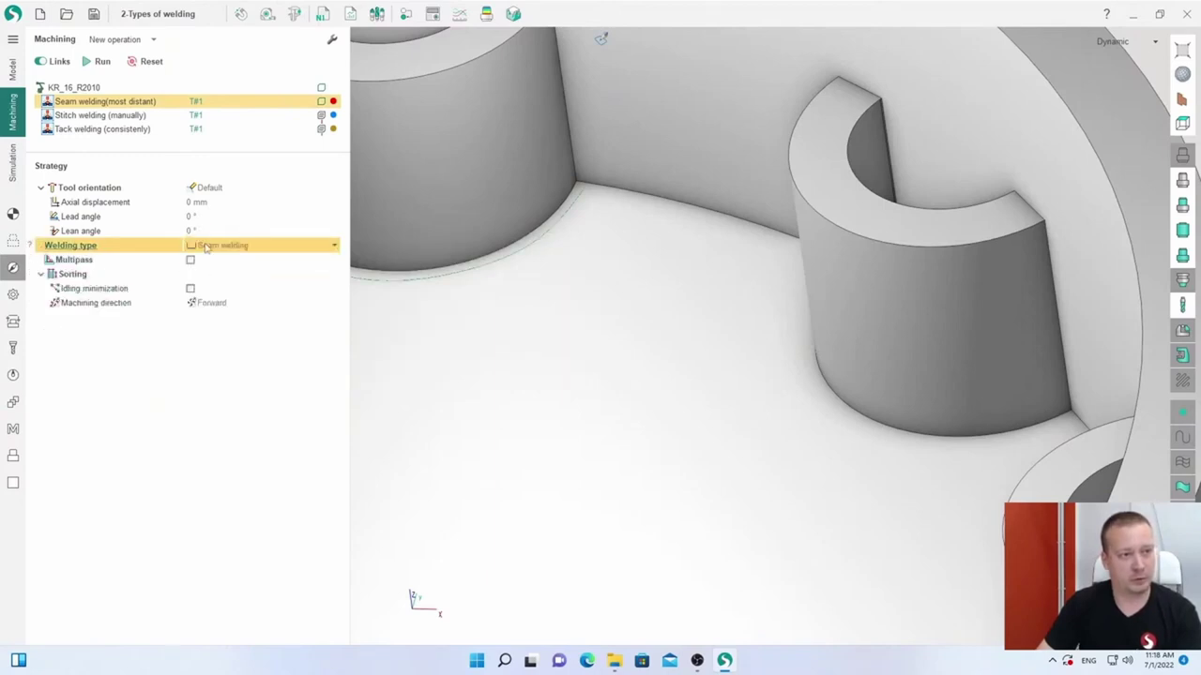
{"action": "left_click", "coordinate": [145, 262]}
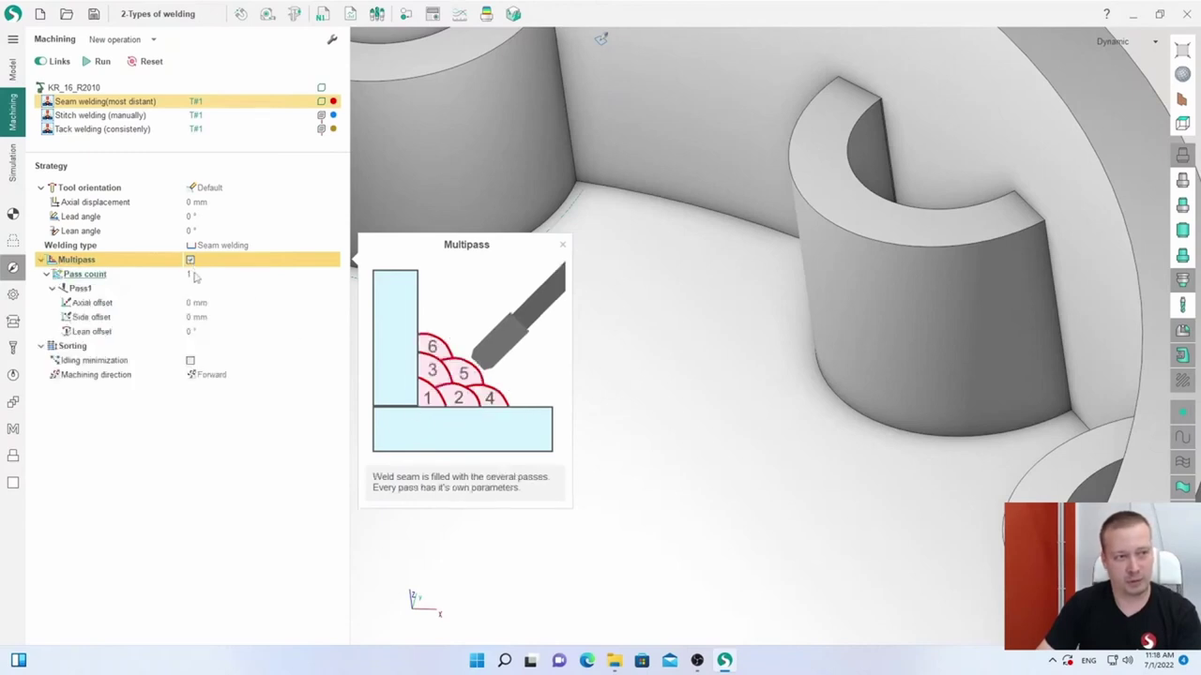
{"action": "left_click", "coordinate": [197, 273]}
{"action": "key", "text": "Up"}
{"action": "key", "text": "Up"}
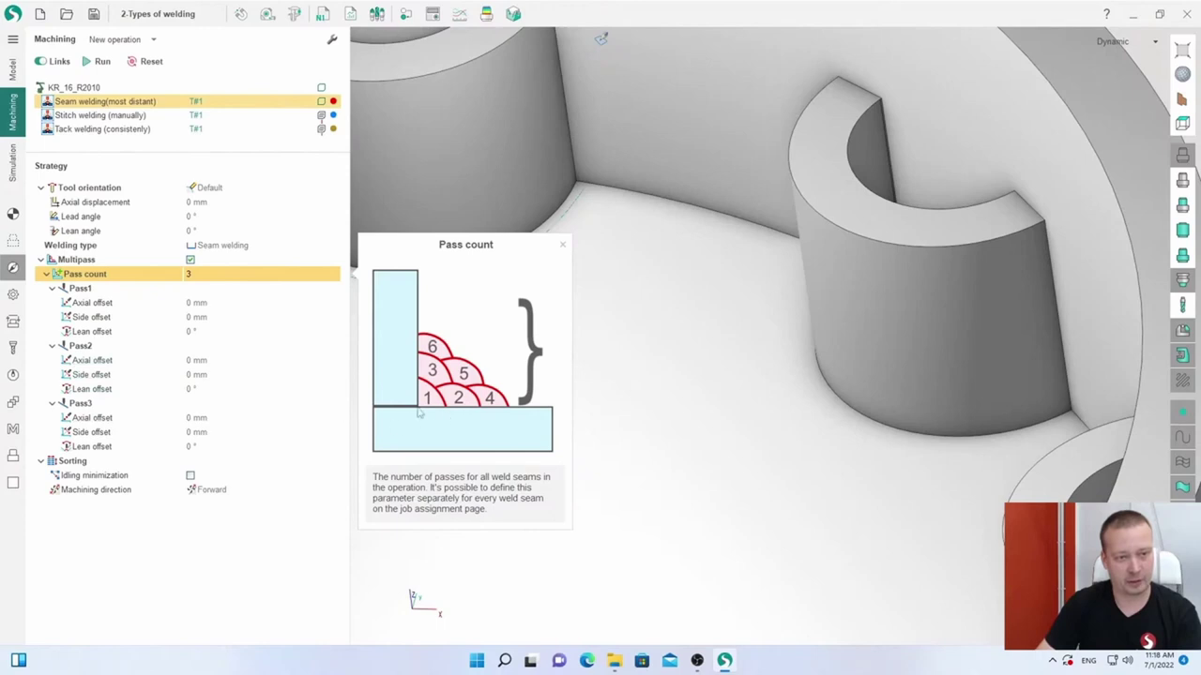
- Give Pass2 offsets of 2/2 mm and Pass3 2/-2 mm, then recalculate and inspect the passes
{"action": "left_click", "coordinate": [198, 361]}
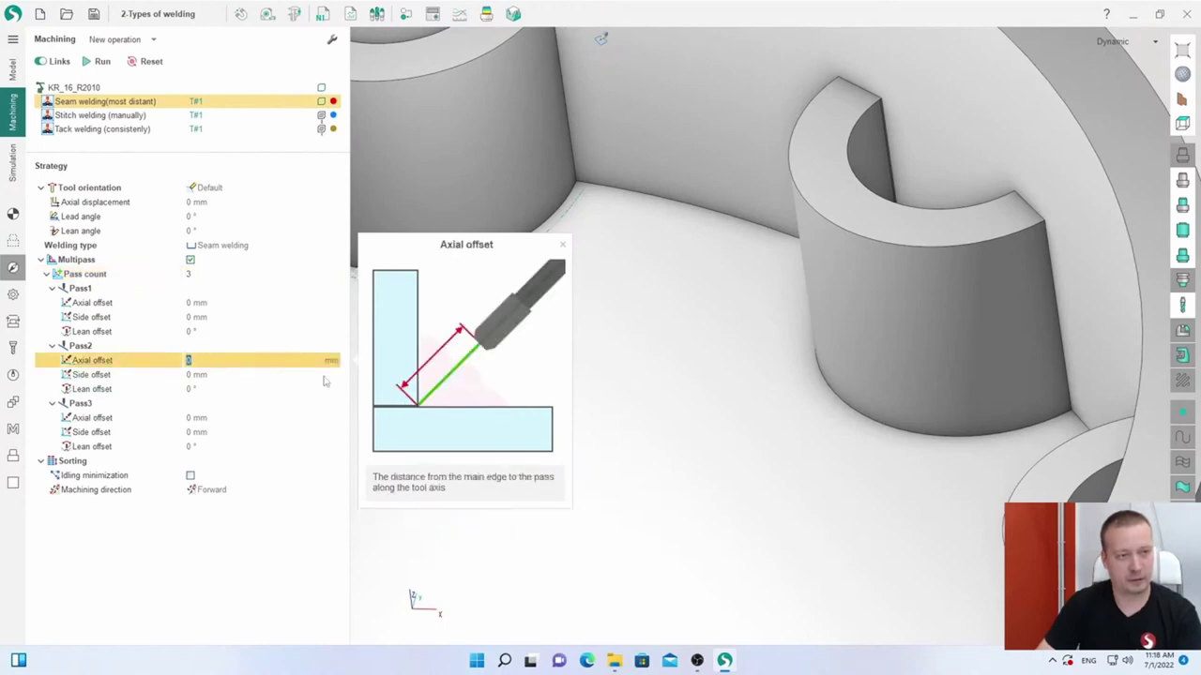
{"action": "left_click", "coordinate": [204, 374]}
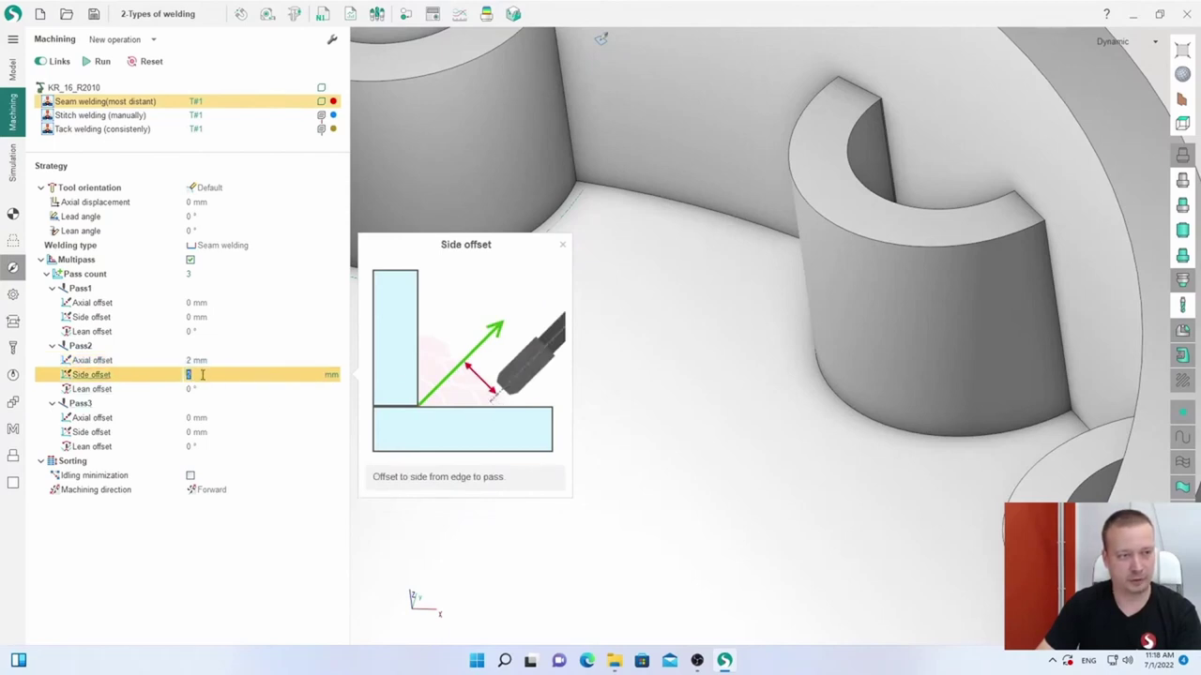
{"action": "type", "text": "2"}
{"action": "left_click", "coordinate": [200, 416]}
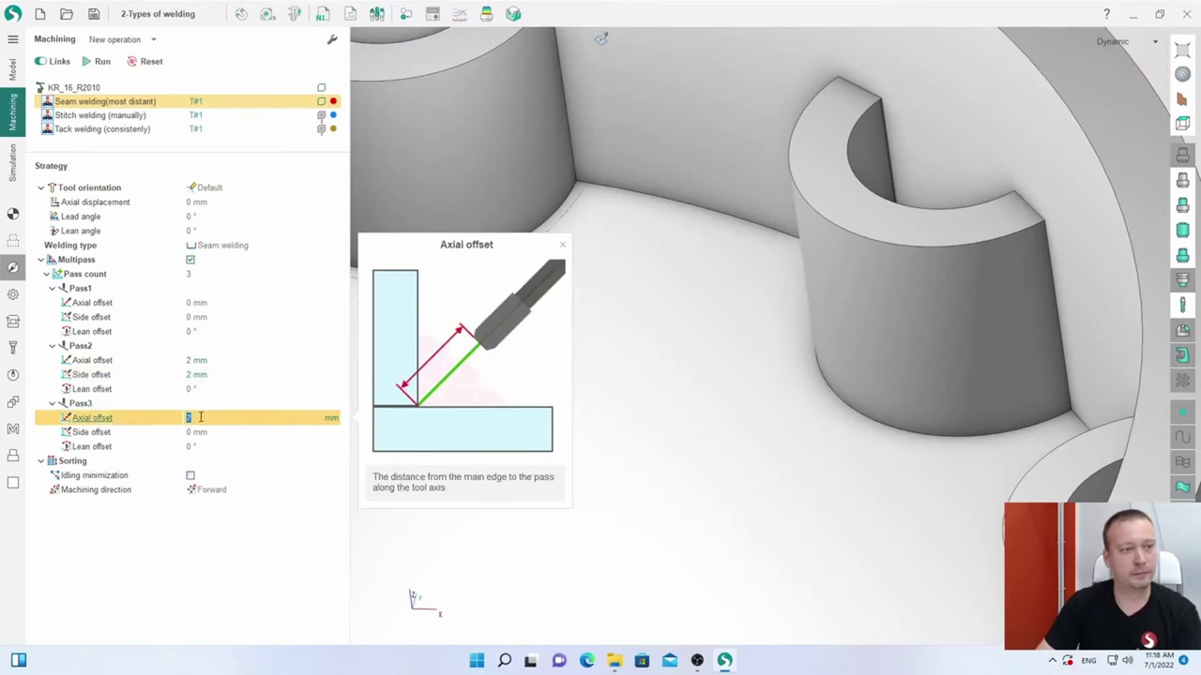
{"action": "type", "text": "2"}
{"action": "left_click", "coordinate": [200, 431]}
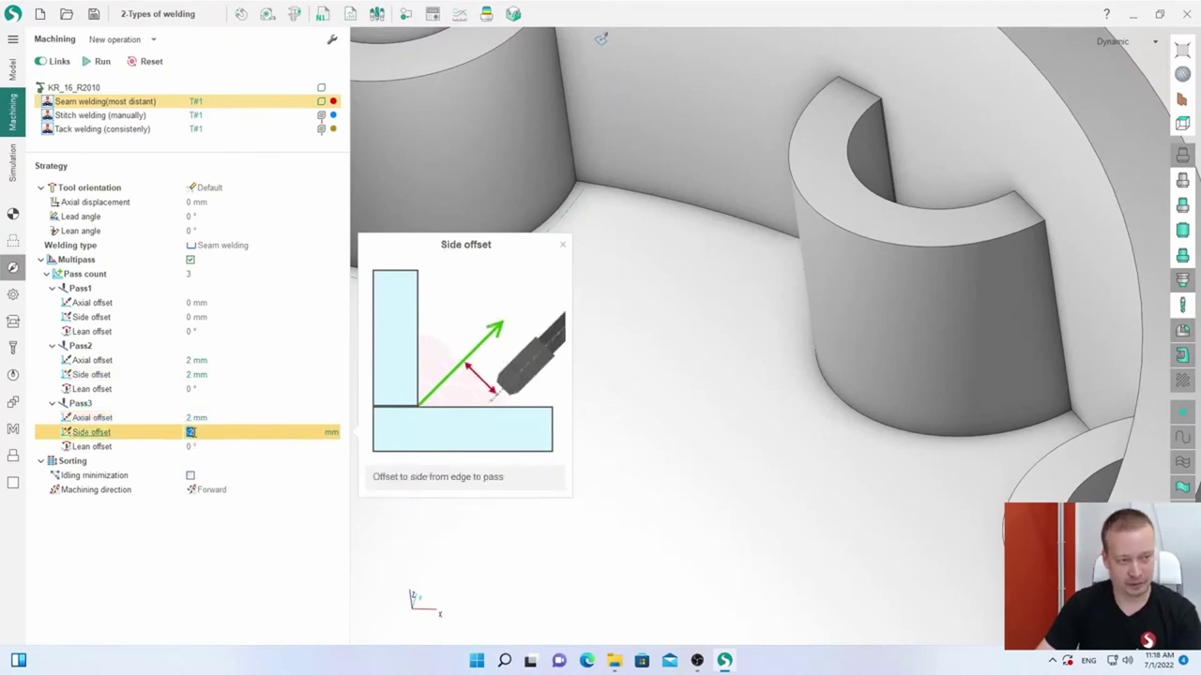
{"action": "type", "text": "-2"}
{"action": "left_click", "coordinate": [102, 61]}
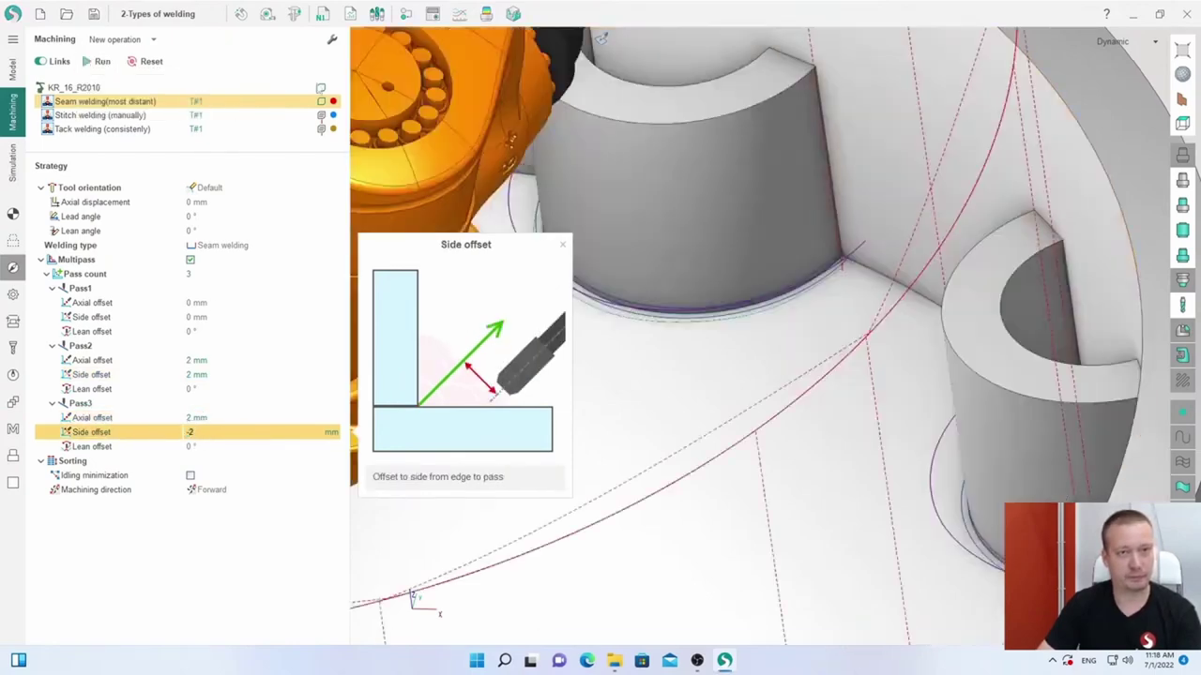
{"action": "scroll", "coordinate": [844, 258], "scroll_direction": "up", "scroll_amount": 5}
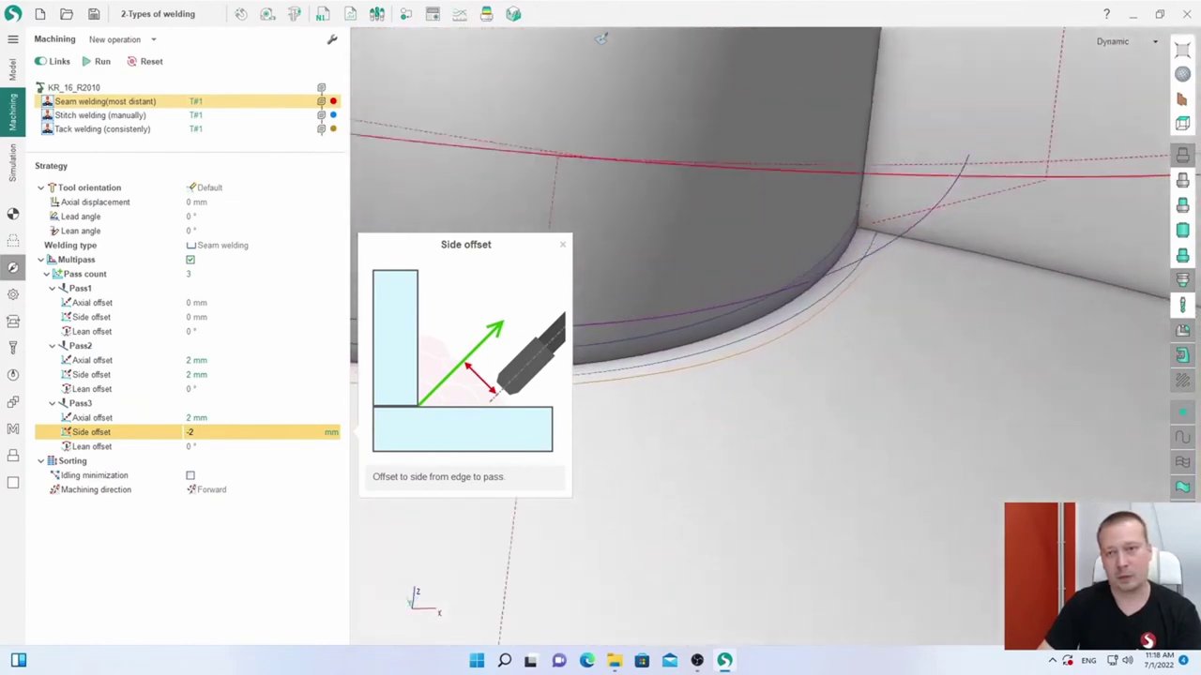
{"action": "scroll", "coordinate": [841, 216], "scroll_direction": "up", "scroll_amount": 5}
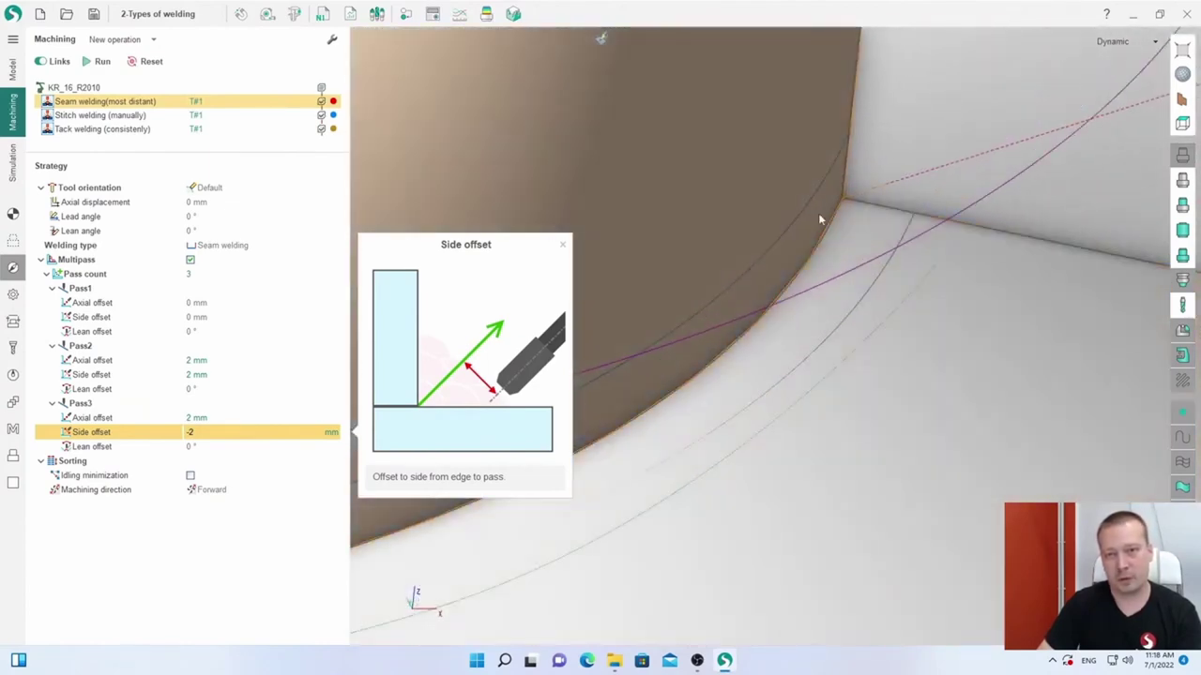
{"action": "mouse_move", "coordinate": [879, 278]}
{"action": "right_mouse_down"}
{"action": "mouse_move", "coordinate": [802, 222]}
{"action": "mouse_move", "coordinate": [874, 294]}
{"action": "right_mouse_up"}
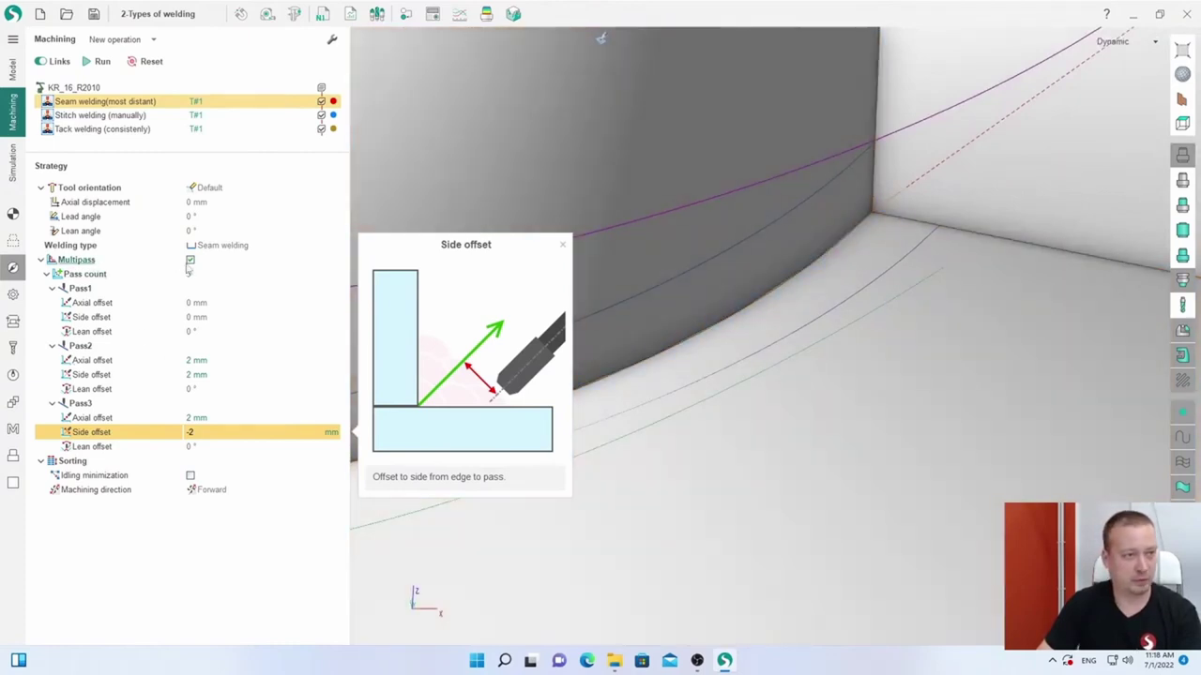
{"action": "scroll", "coordinate": [648, 330], "scroll_direction": "down", "scroll_amount": 10}
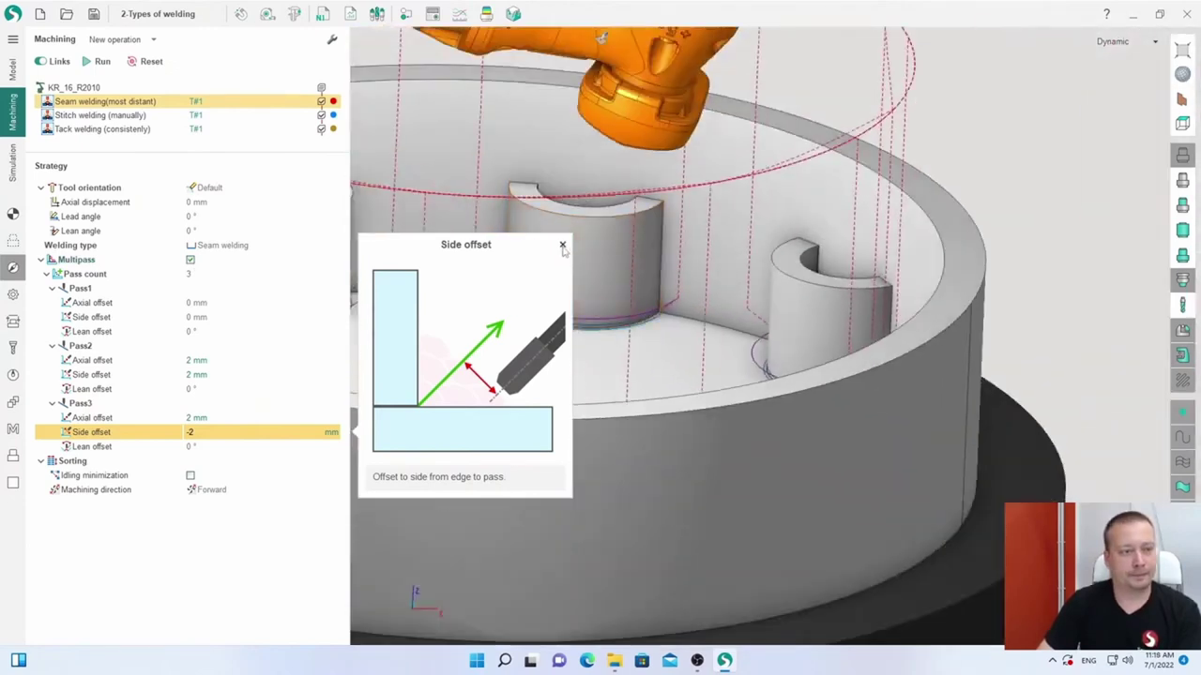
- Turn Multipass off and view the Transformations: toolpath multiplied 8 times around E1, step 40
{"action": "left_click", "coordinate": [562, 246]}
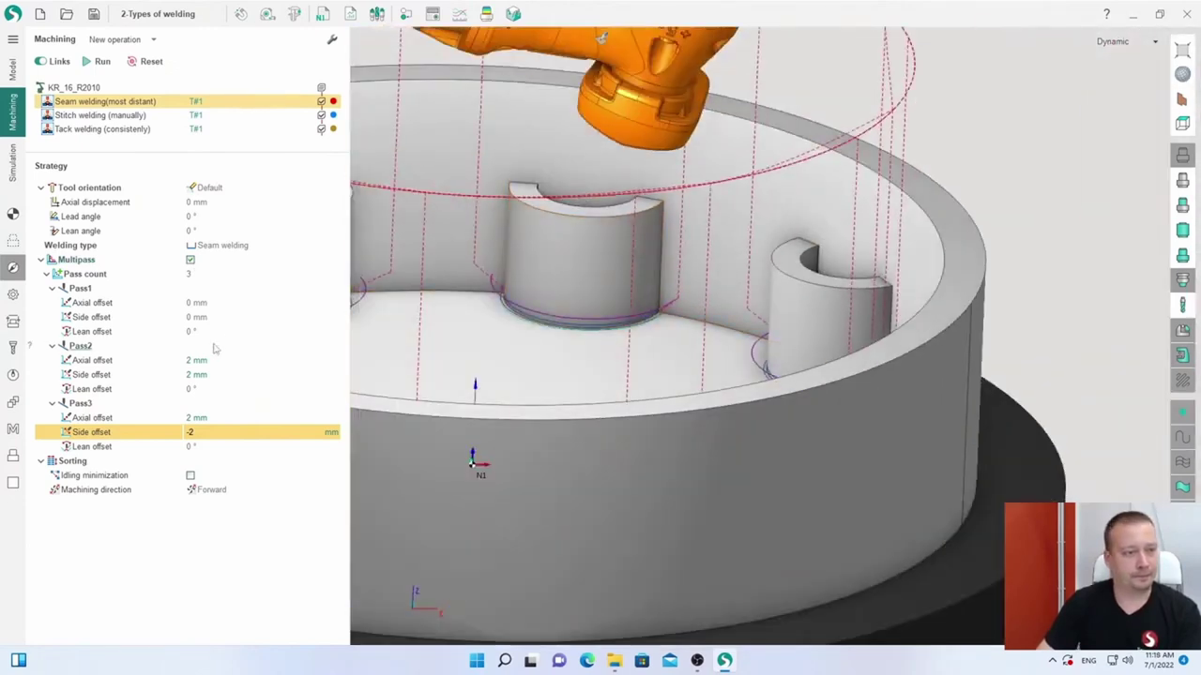
{"action": "left_click", "coordinate": [190, 260]}
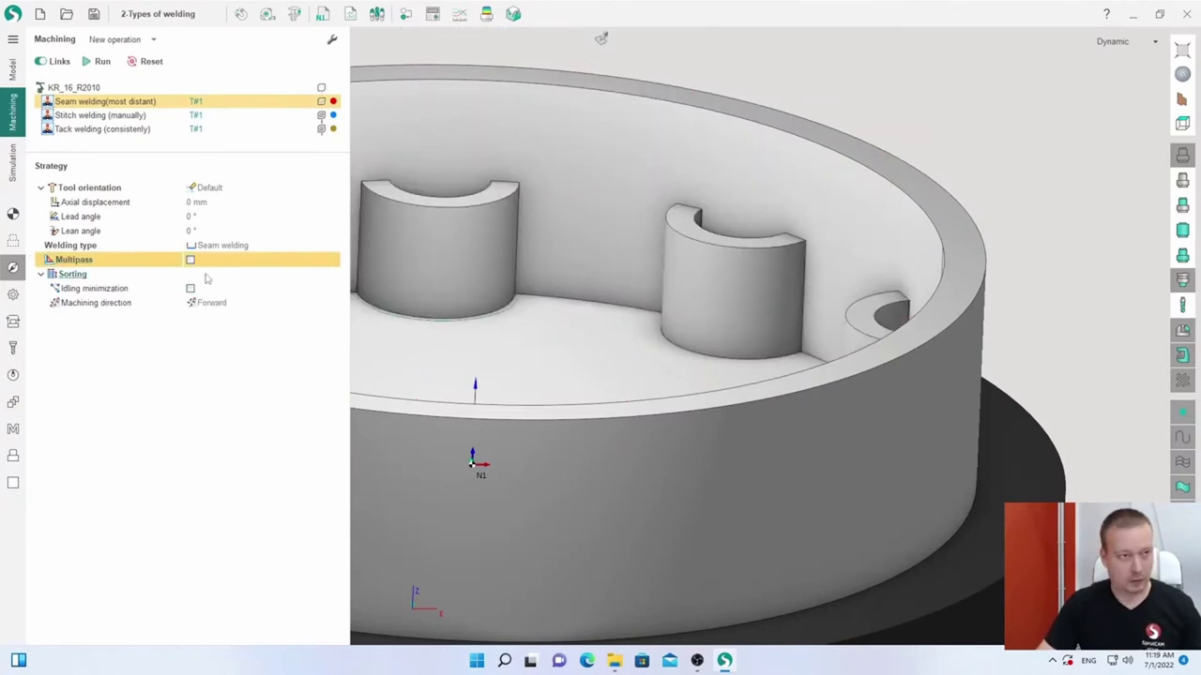
{"action": "scroll", "coordinate": [385, 211], "scroll_direction": "down", "scroll_amount": 5}
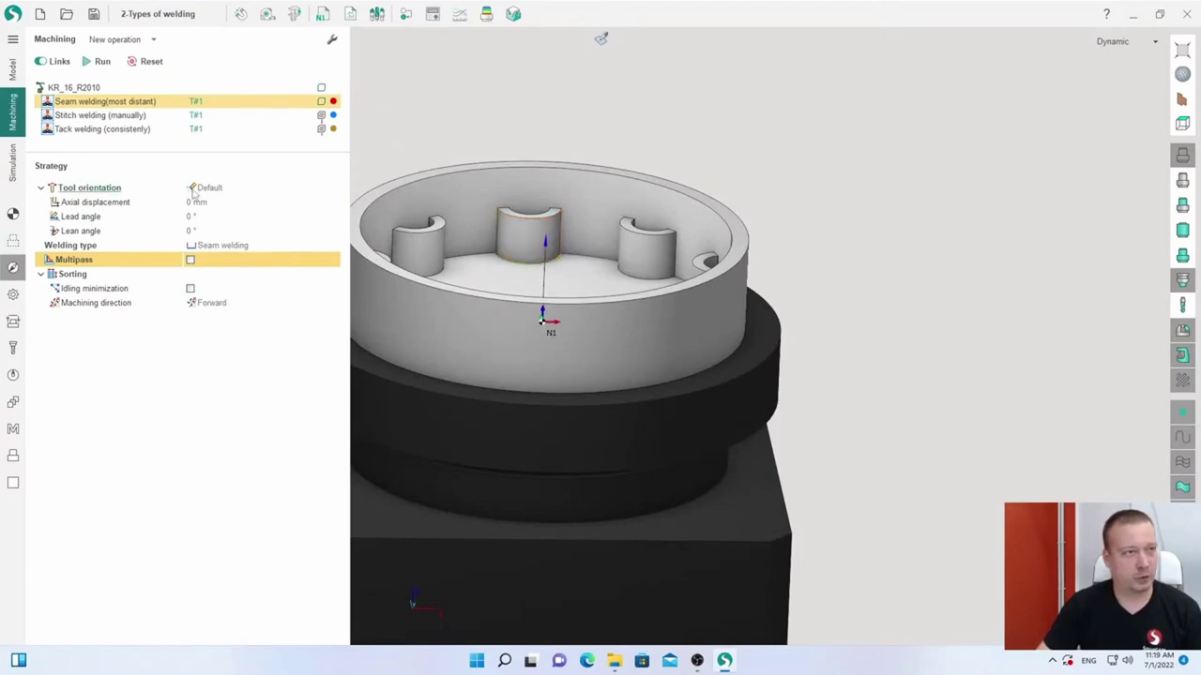
{"action": "left_click", "coordinate": [13, 402]}
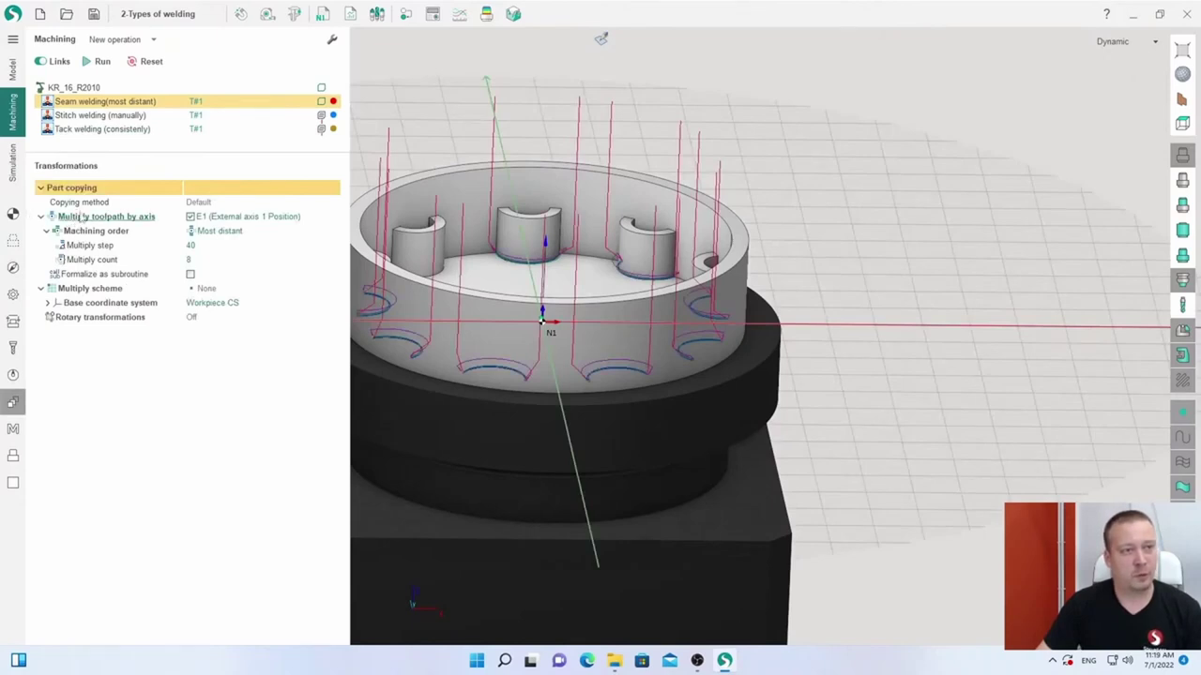
- Change the copies' Machining order from Consistently to Most distant and recalculate the toolpath
{"action": "left_click", "coordinate": [214, 231]}
{"action": "left_click", "coordinate": [217, 231]}
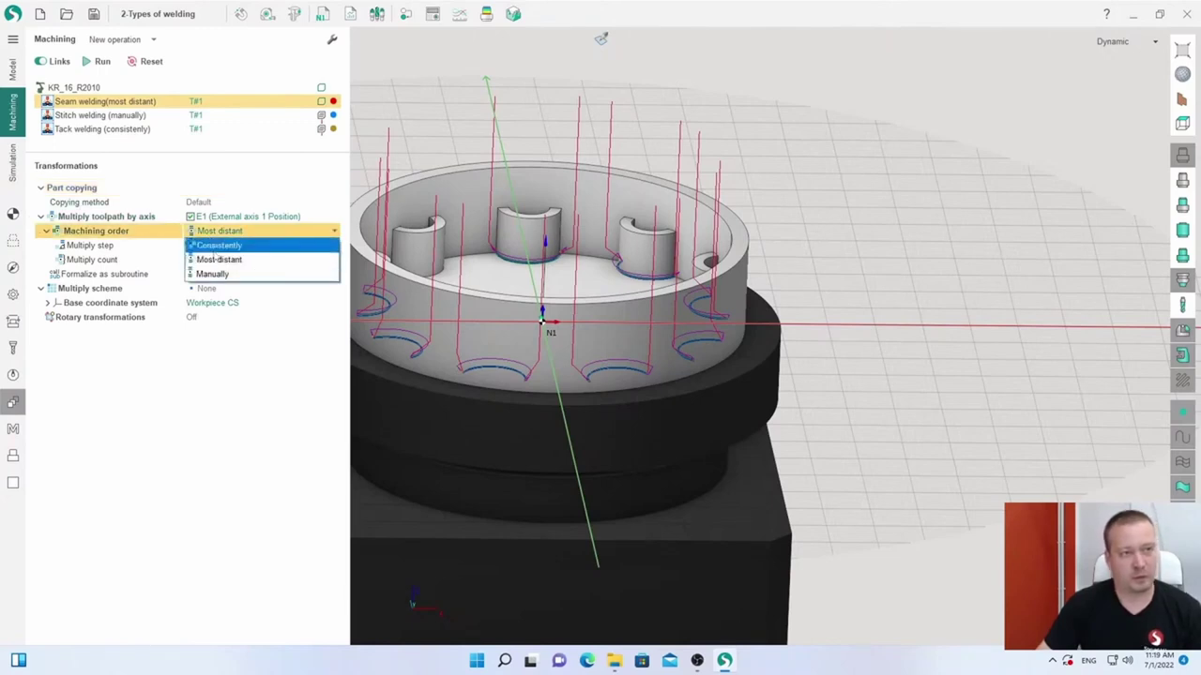
{"action": "left_click", "coordinate": [217, 245]}
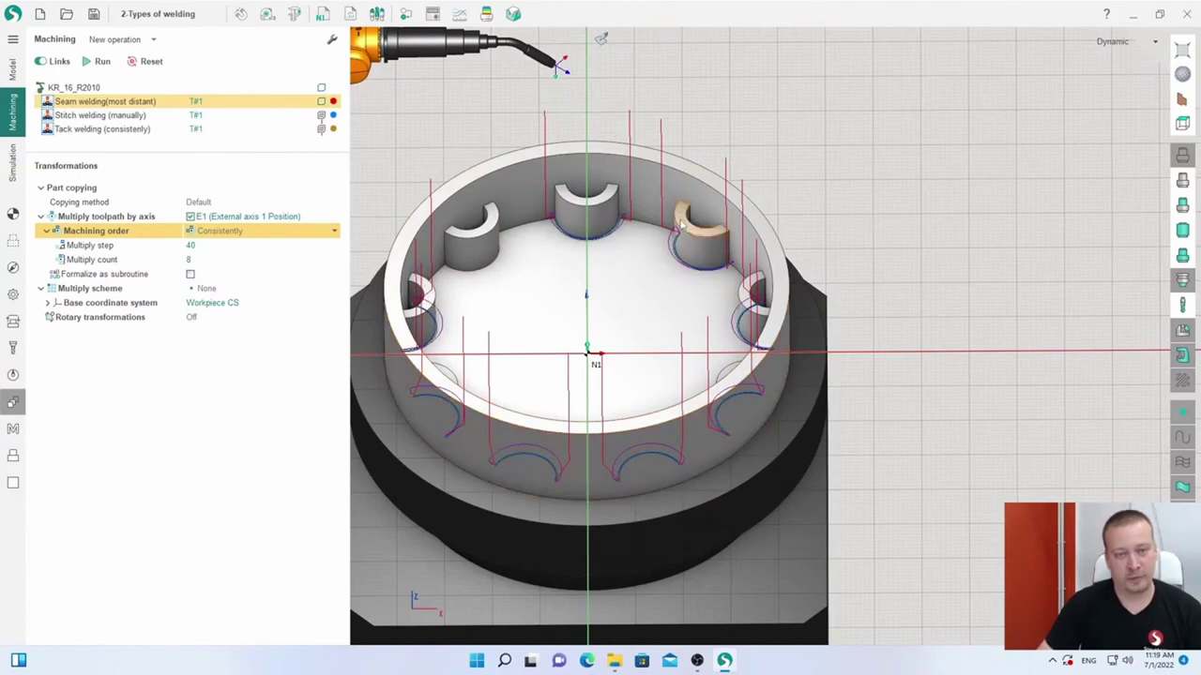
{"action": "middle_click_drag", "start_coordinate": [648, 289], "coordinate": [611, 183]}
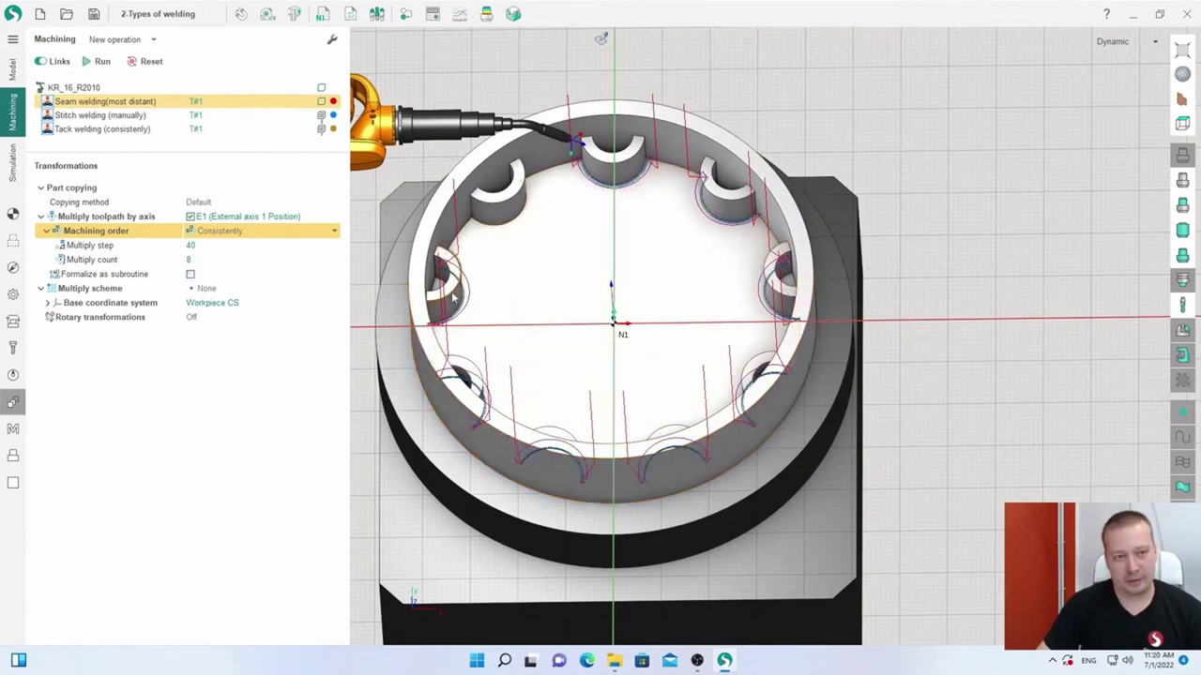
{"action": "left_click", "coordinate": [225, 232]}
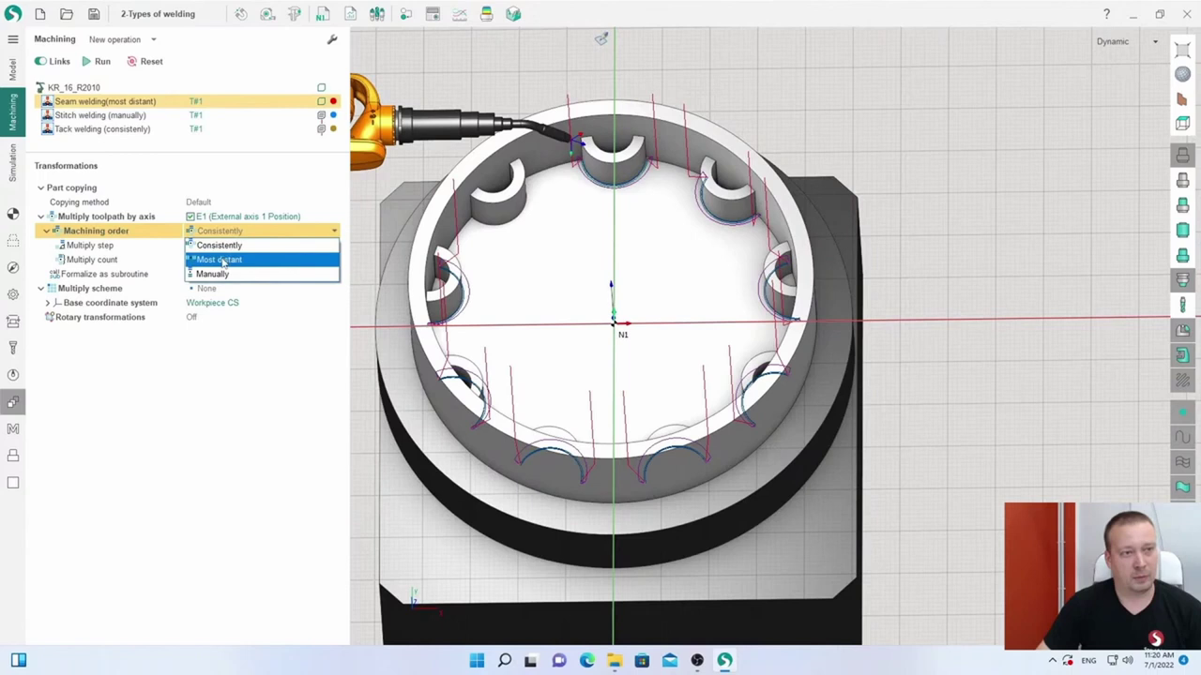
{"action": "left_click", "coordinate": [225, 257]}
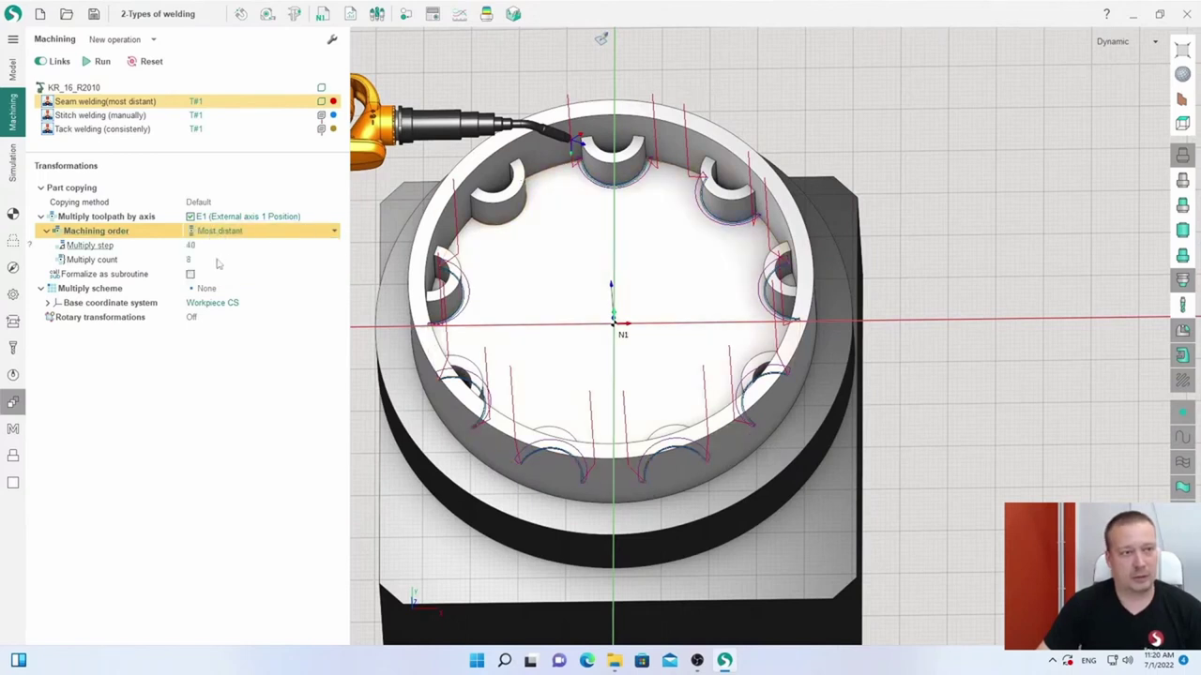
{"action": "left_click", "coordinate": [98, 61]}
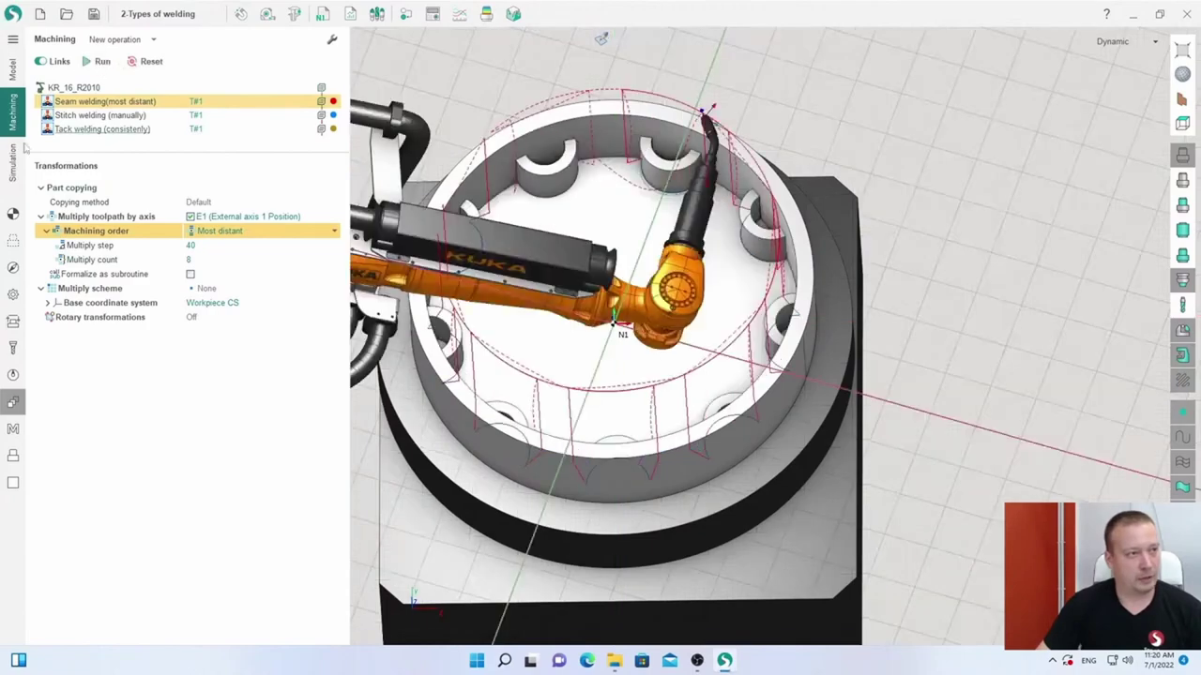
{"action": "right_click_drag", "start_coordinate": [583, 262], "coordinate": [601, 290]}
{"action": "scroll", "coordinate": [610, 312], "scroll_direction": "down", "scroll_amount": 2}
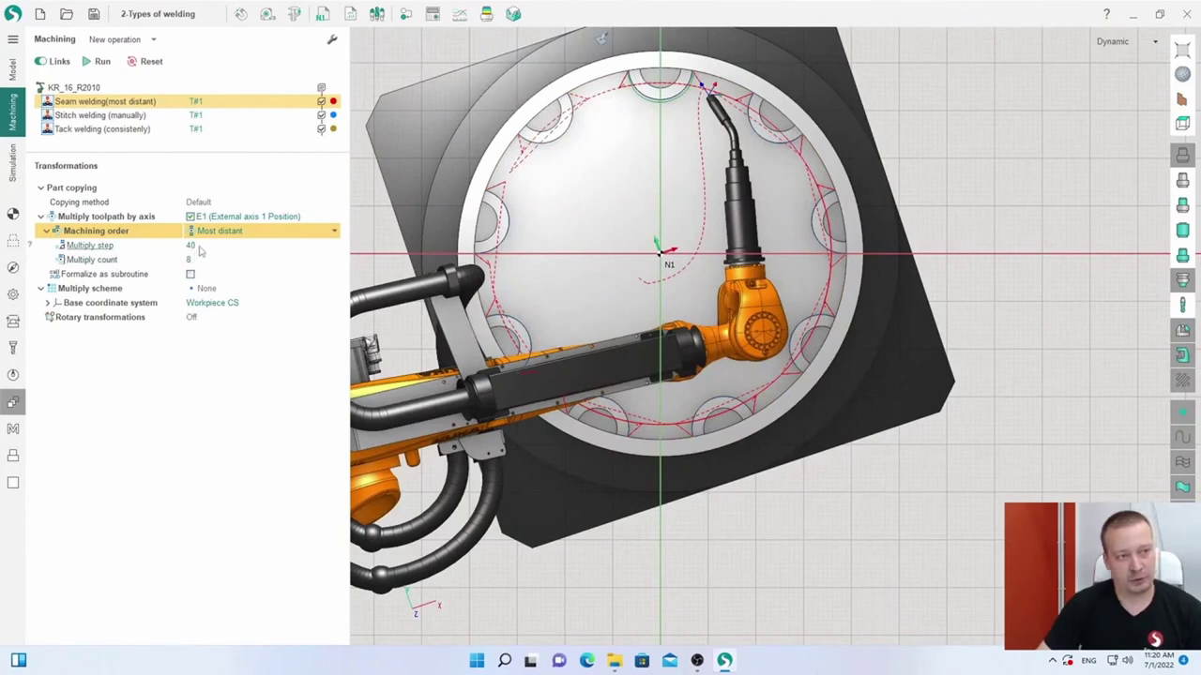
- Play the Seam welding simulation starting from its first RAPID move
{"action": "left_click", "coordinate": [13, 178]}
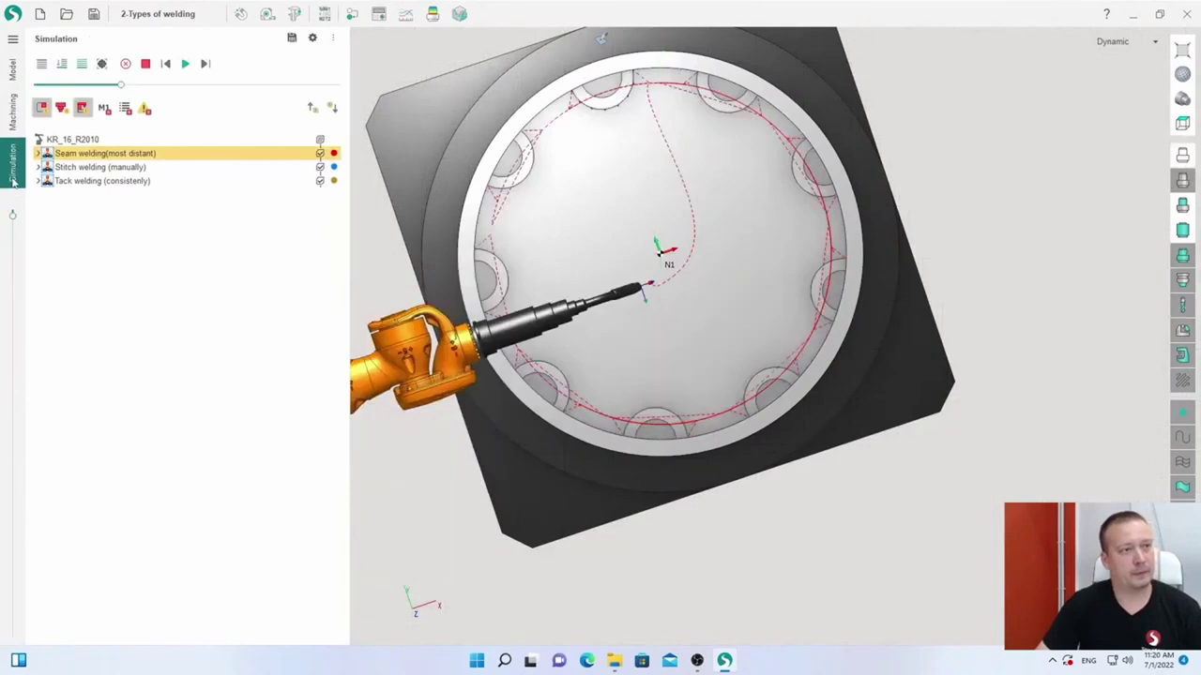
{"action": "double_click", "coordinate": [100, 152]}
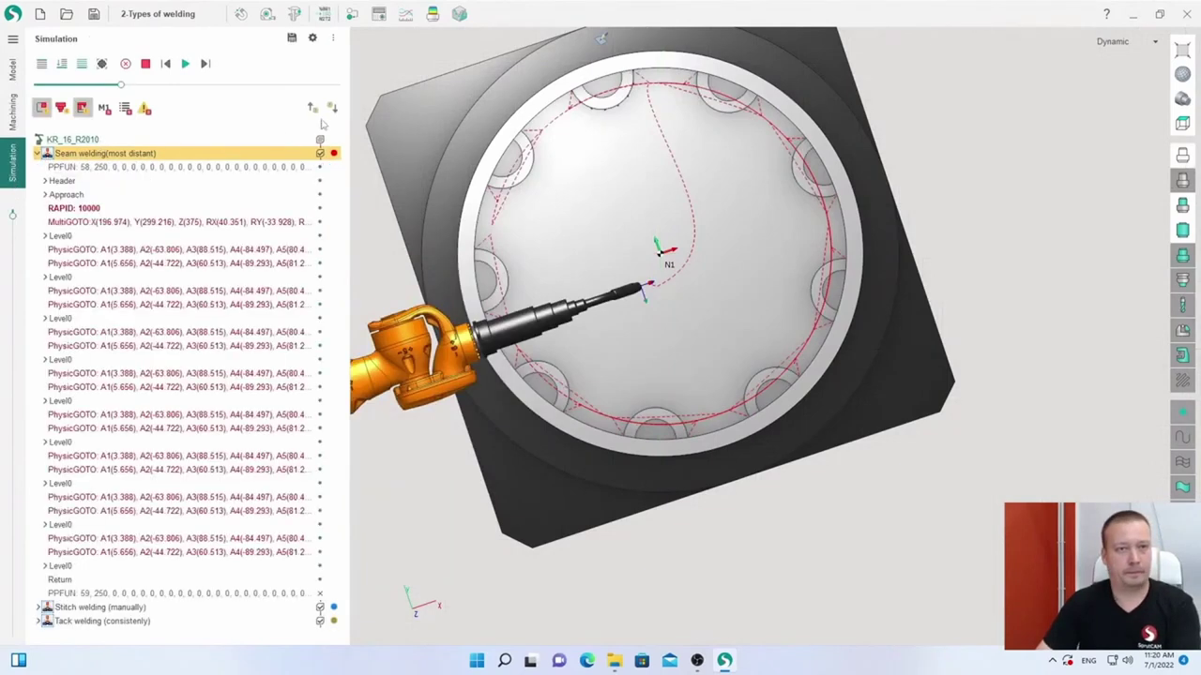
{"action": "left_click", "coordinate": [73, 207]}
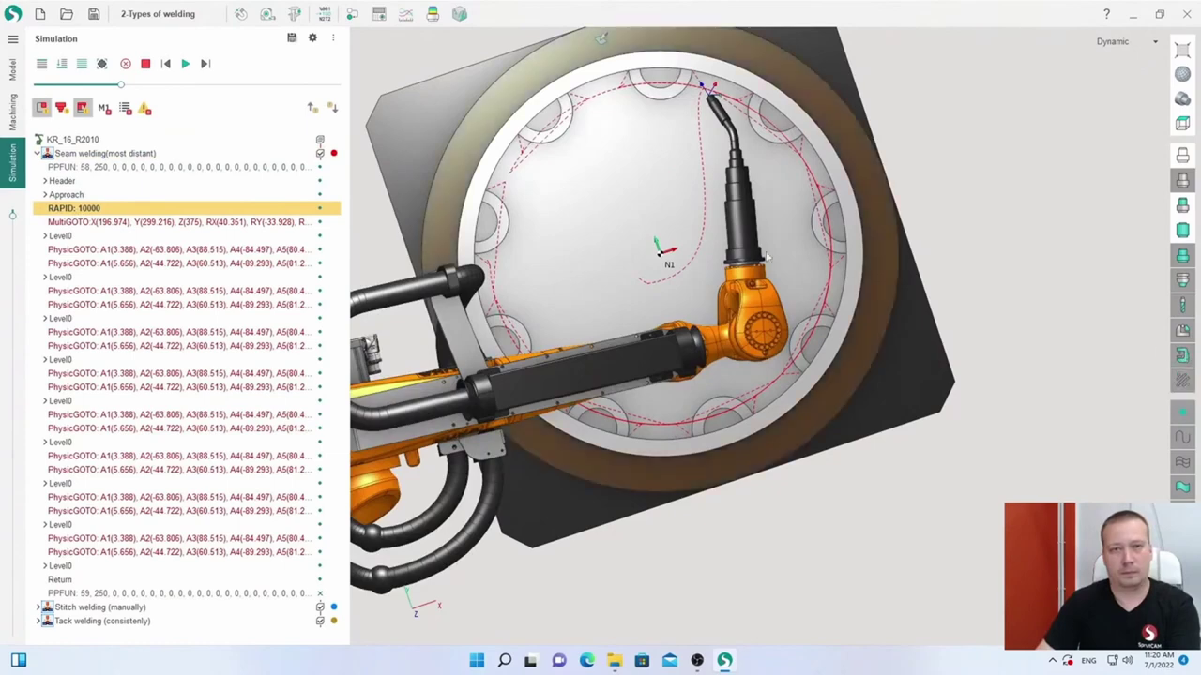
{"action": "left_click", "coordinate": [185, 63]}
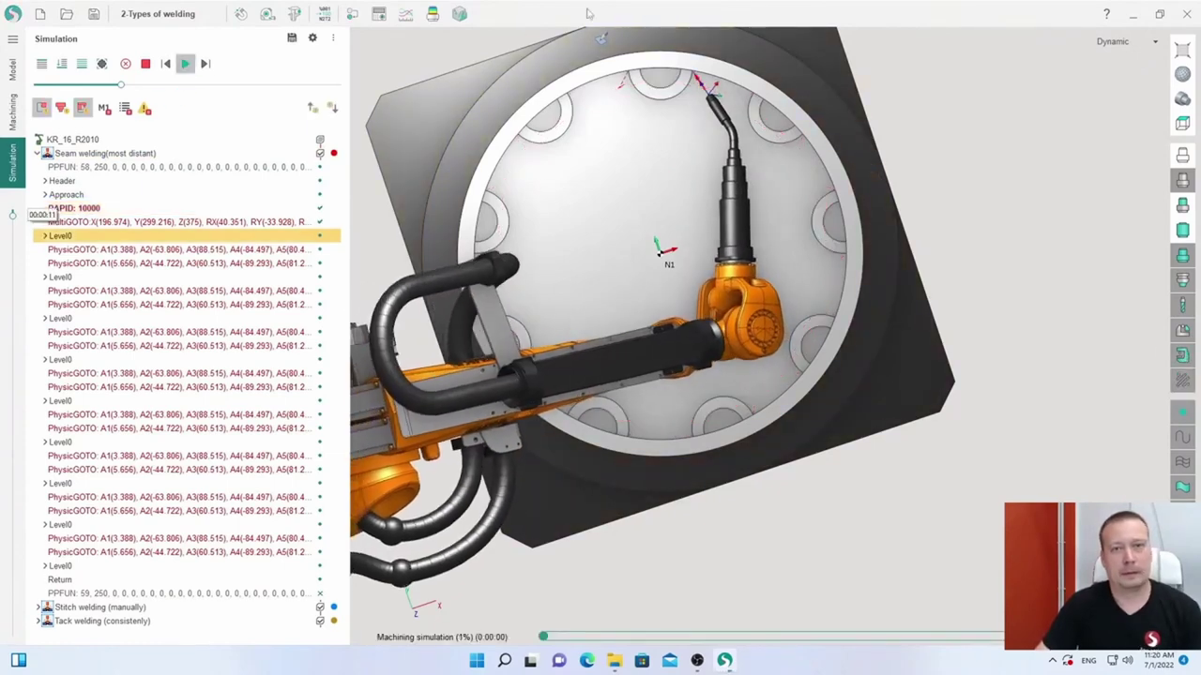
{"action": "scroll", "coordinate": [689, 91], "scroll_direction": "up", "scroll_amount": 2}
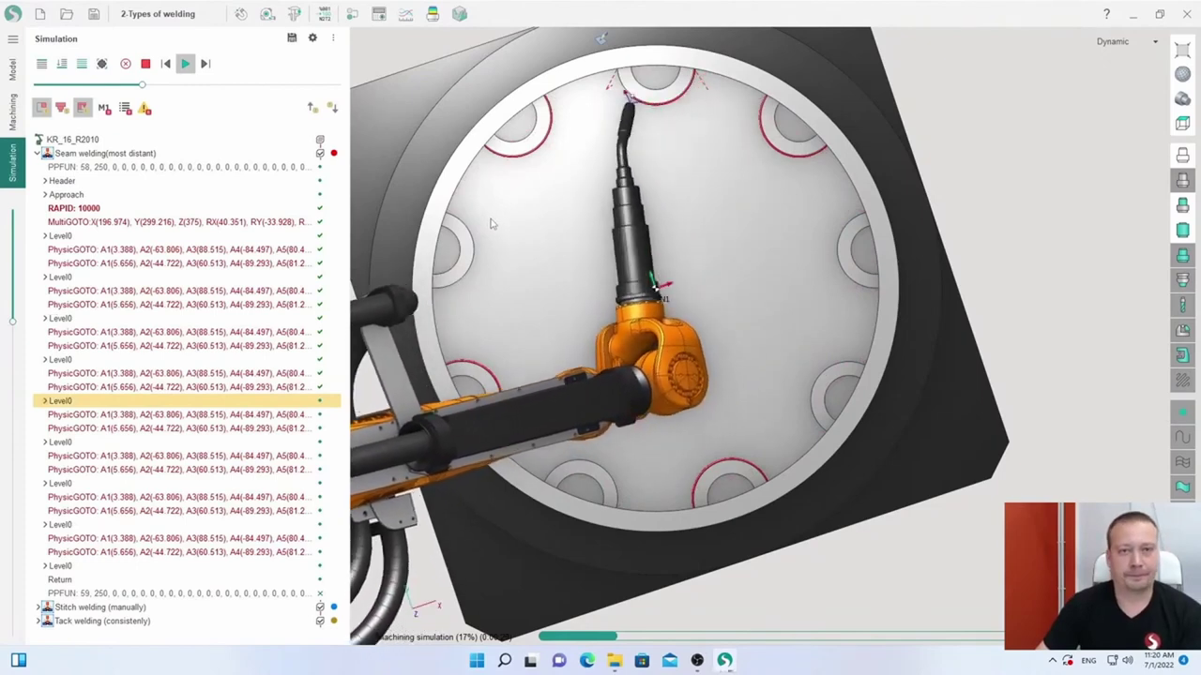
- Set the seam welding copies' Machining order to Manually with 3 steps
{"action": "left_click", "coordinate": [15, 115]}
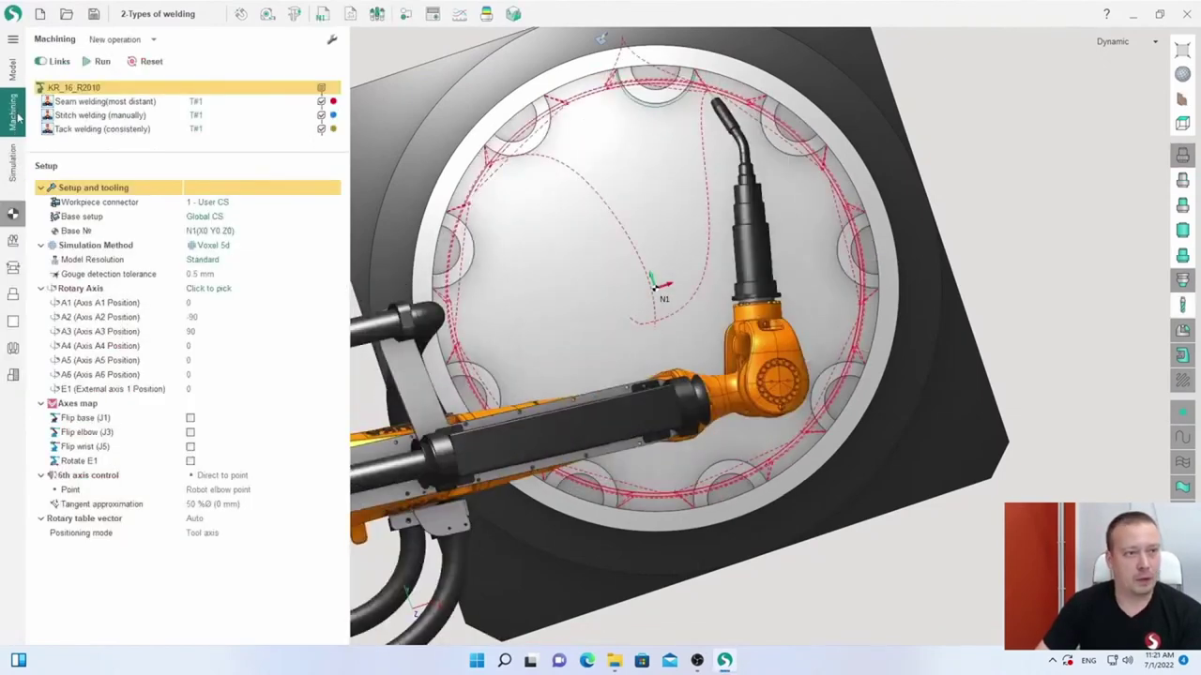
{"action": "left_click", "coordinate": [99, 102]}
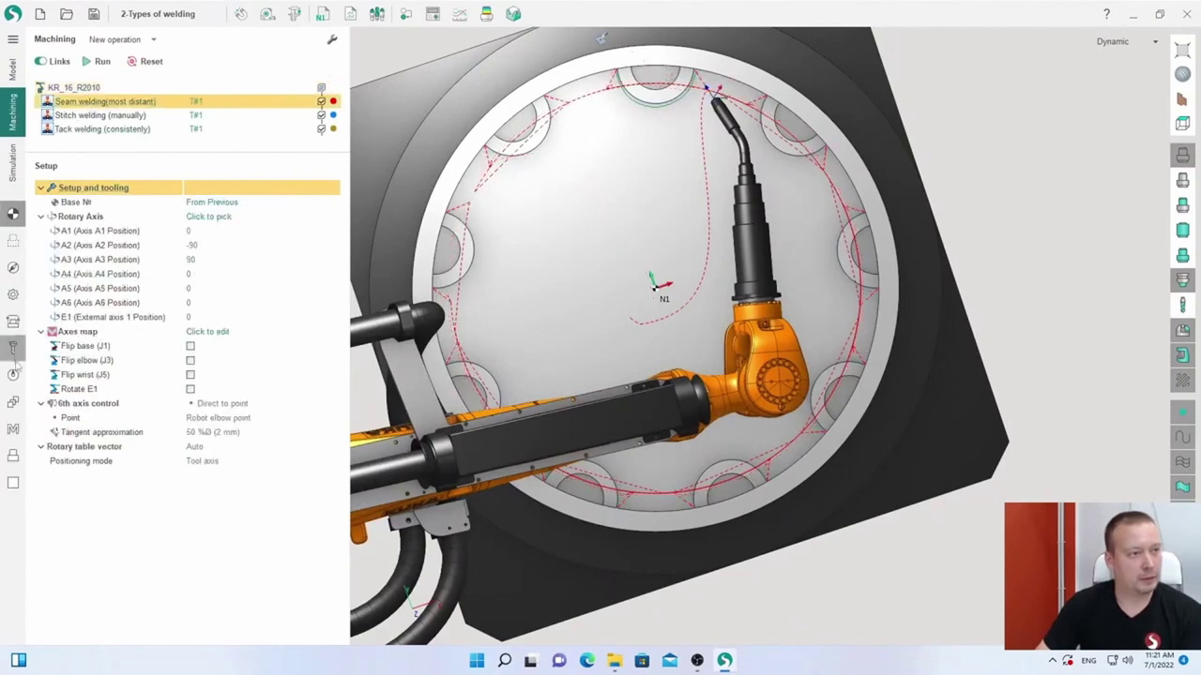
{"action": "left_click", "coordinate": [13, 404]}
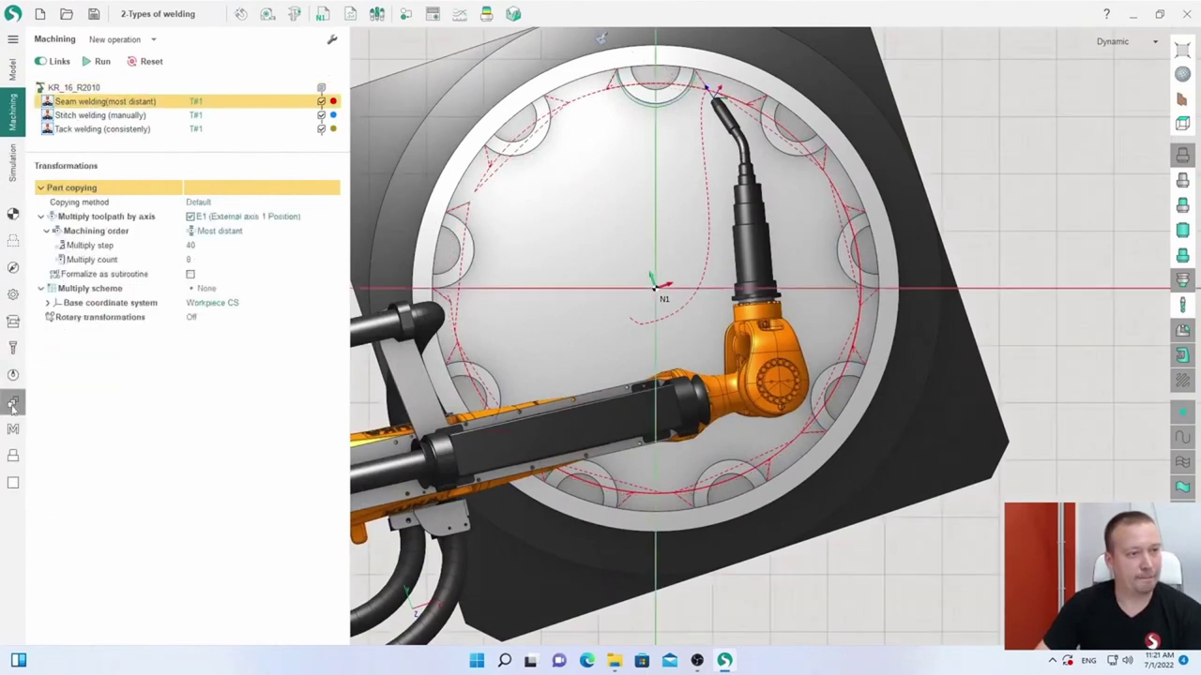
{"action": "left_click", "coordinate": [229, 236]}
{"action": "left_click", "coordinate": [229, 235]}
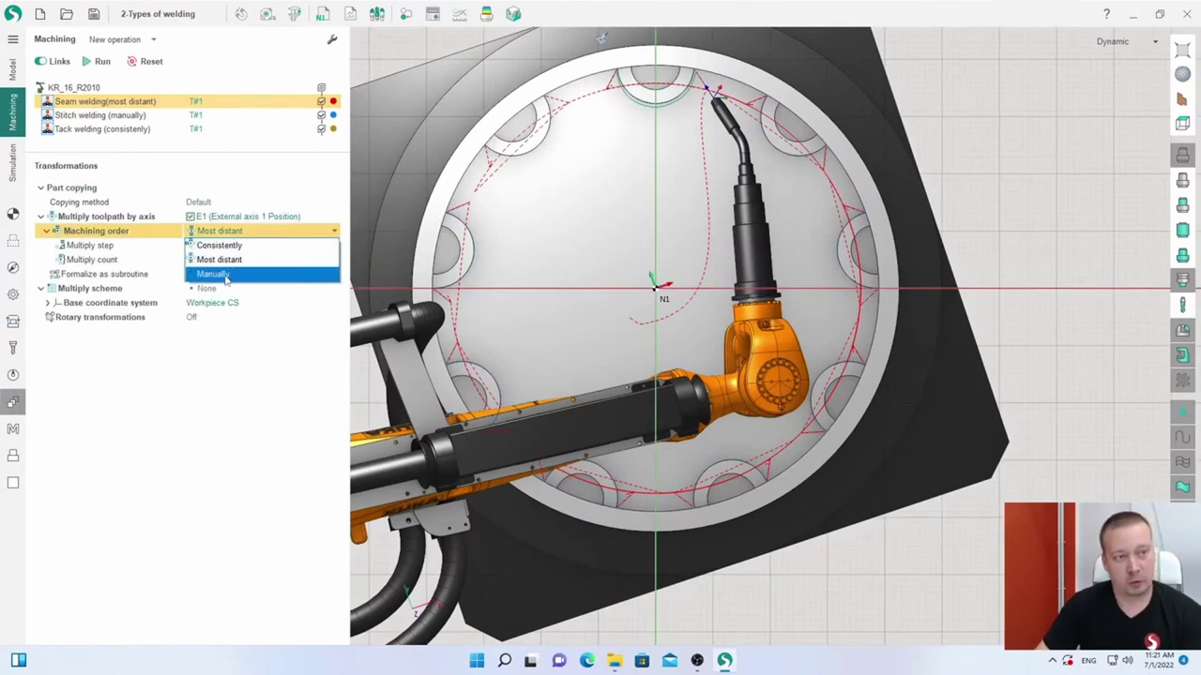
{"action": "left_click", "coordinate": [225, 275]}
{"action": "left_click", "coordinate": [198, 246]}
{"action": "type", "text": "2"}
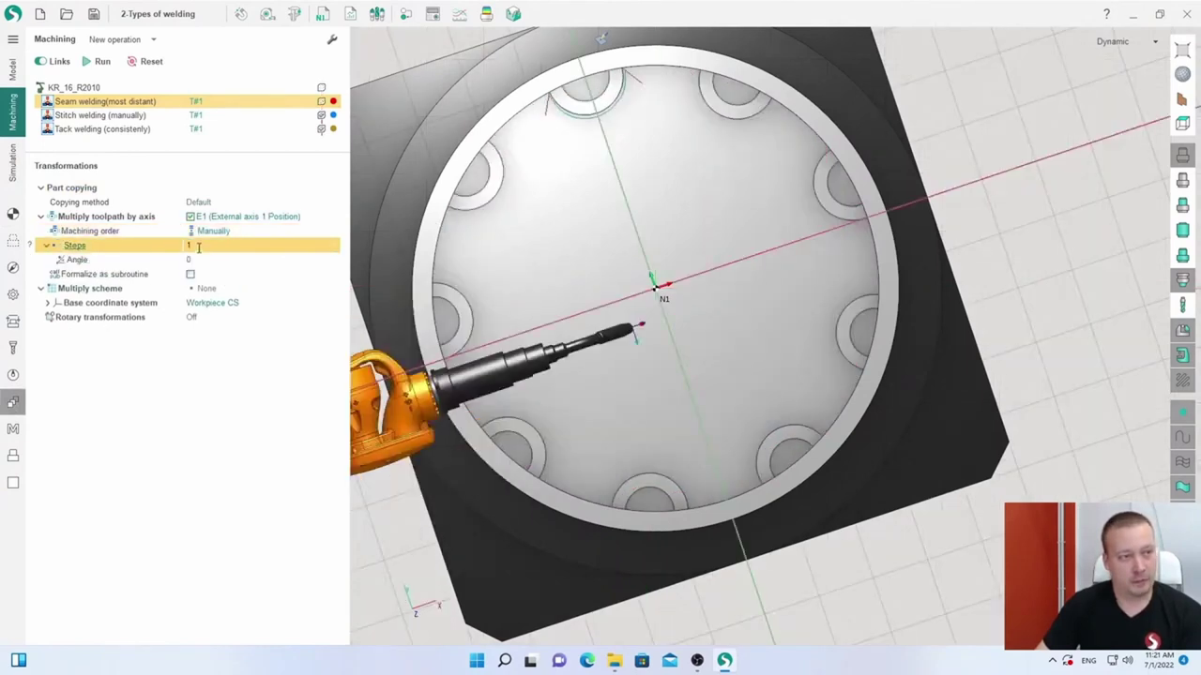
{"action": "key", "text": "BackSpace"}
{"action": "type", "text": "3"}
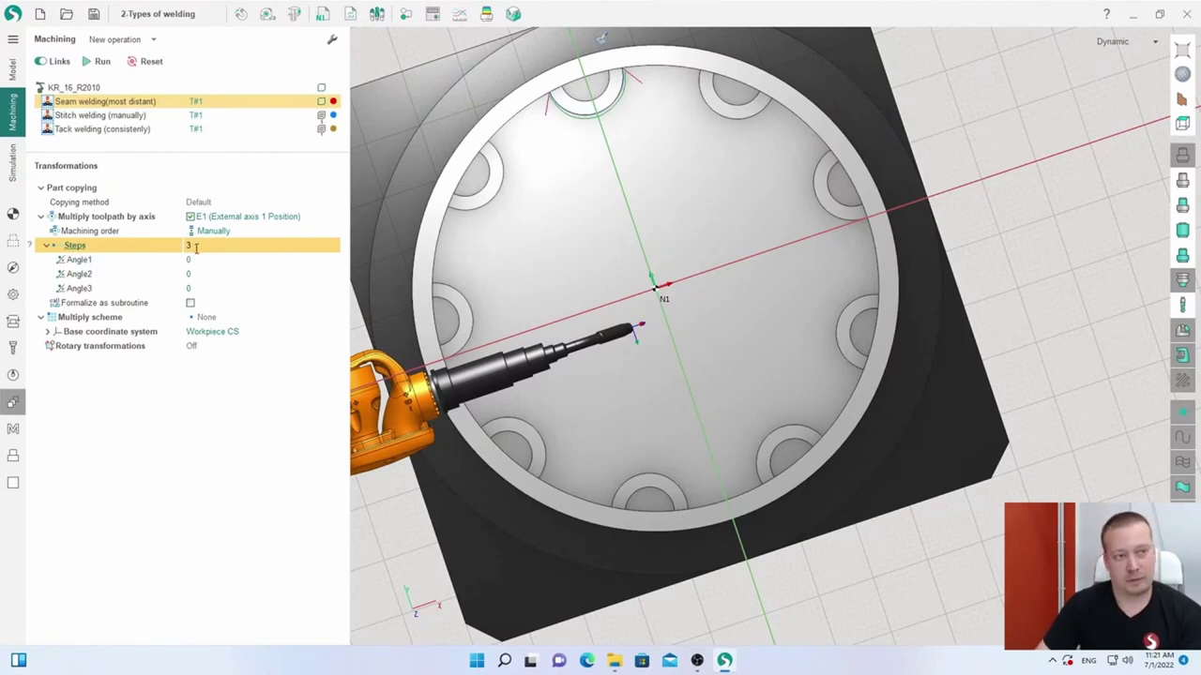
- Enter the three copy angles, ending up at 150, -30 and 150
{"action": "left_click", "coordinate": [194, 261]}
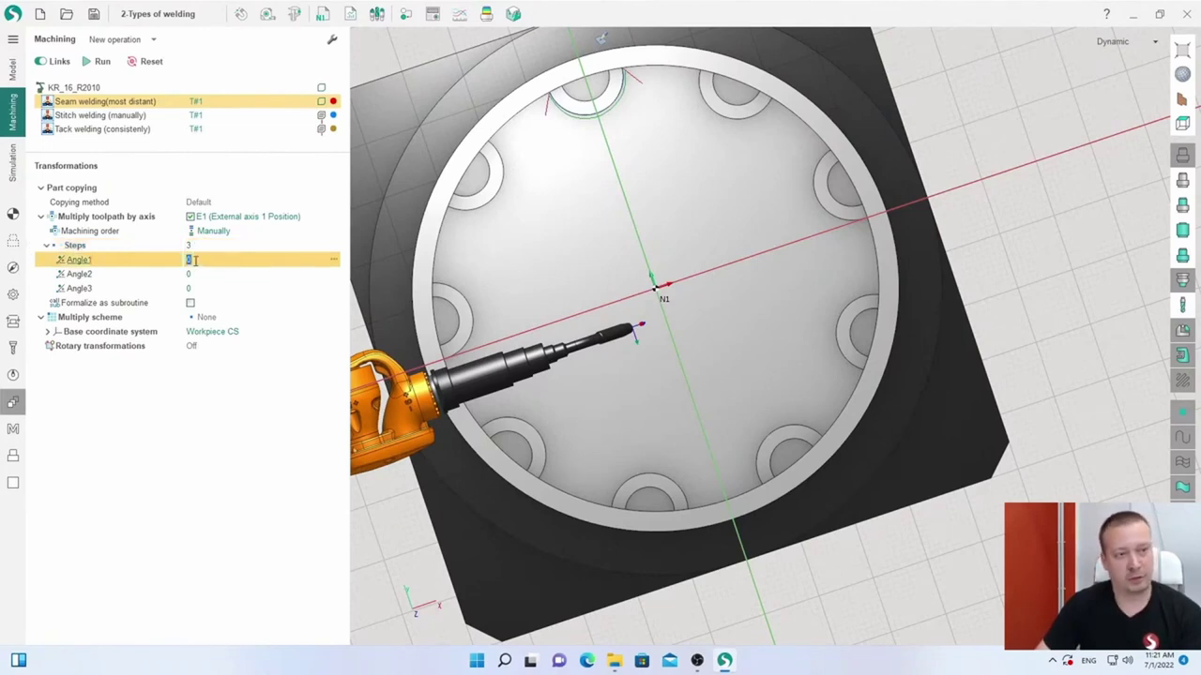
{"action": "type", "text": "45"}
{"action": "key", "text": "Return"}
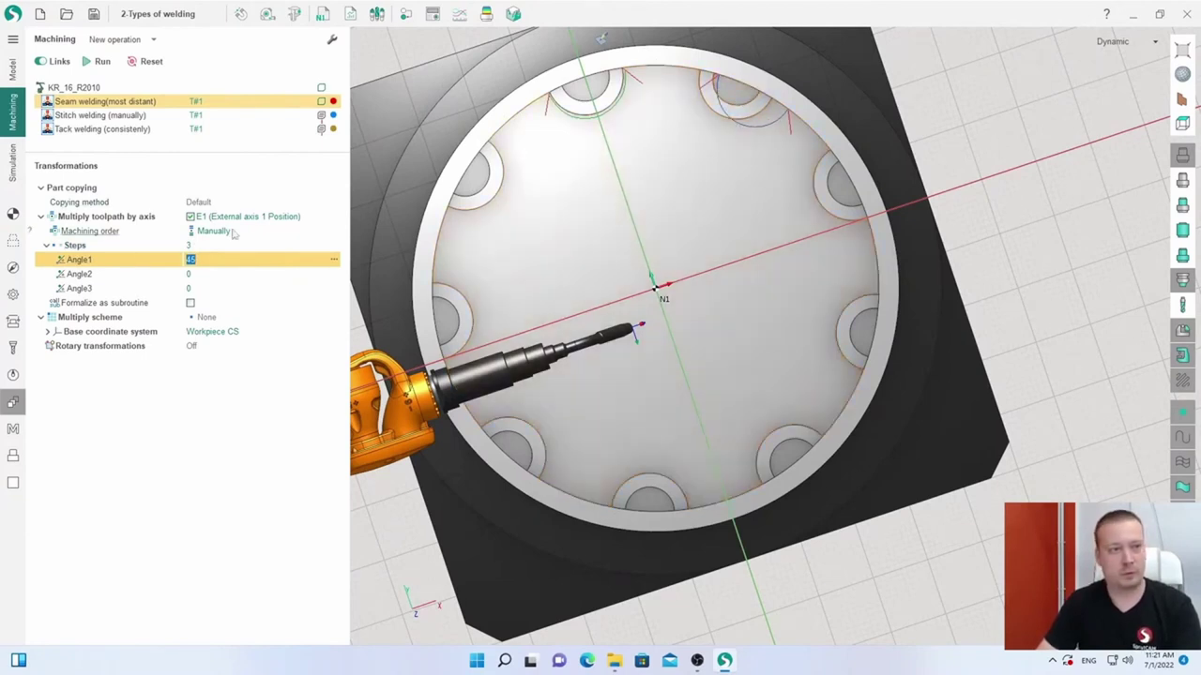
{"action": "left_click", "coordinate": [192, 274]}
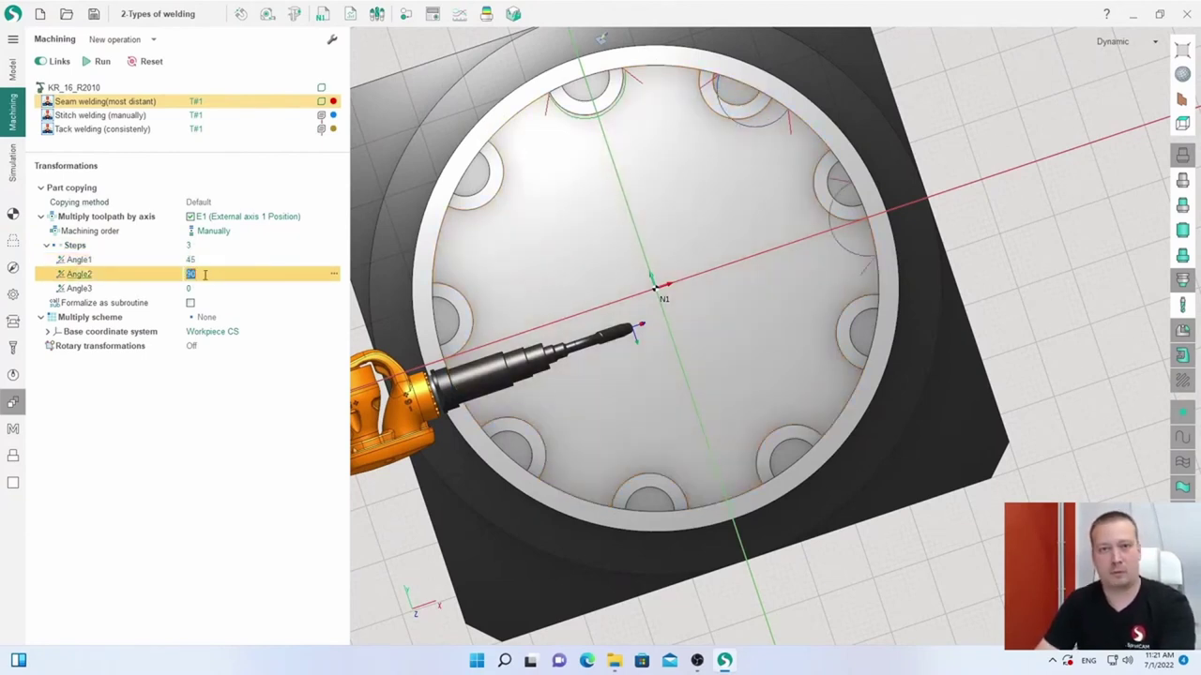
{"action": "left_click", "coordinate": [210, 289]}
{"action": "type", "text": "150"}
{"action": "key", "text": "Return"}
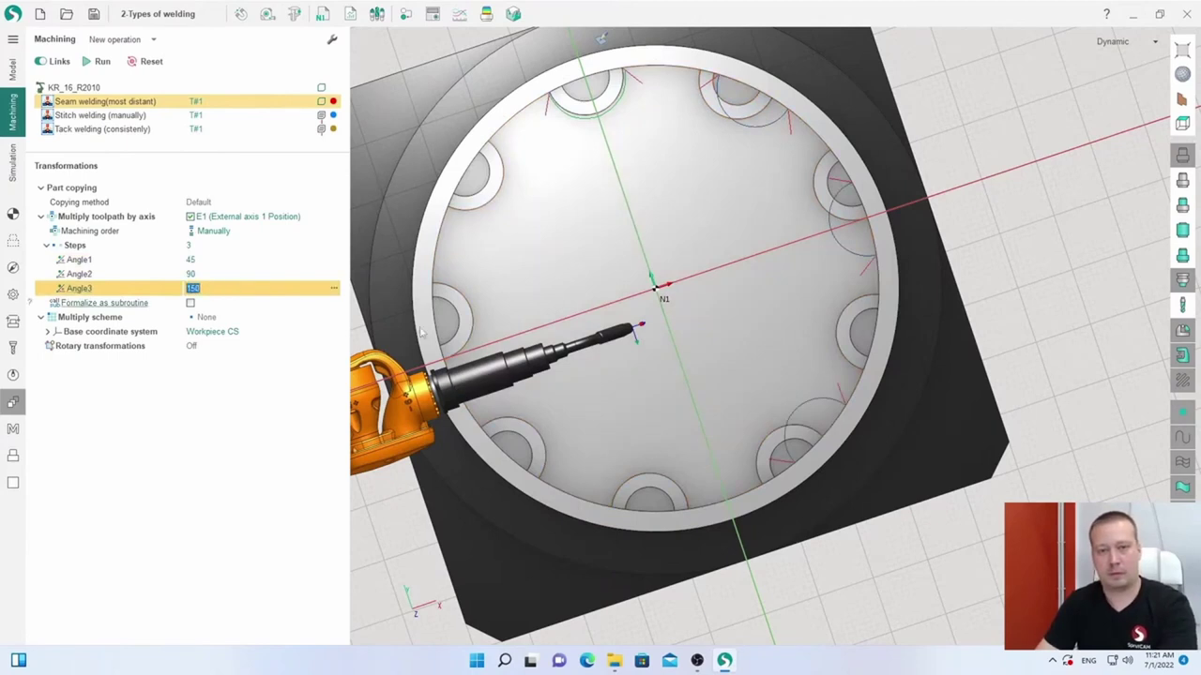
{"action": "left_click", "coordinate": [198, 259]}
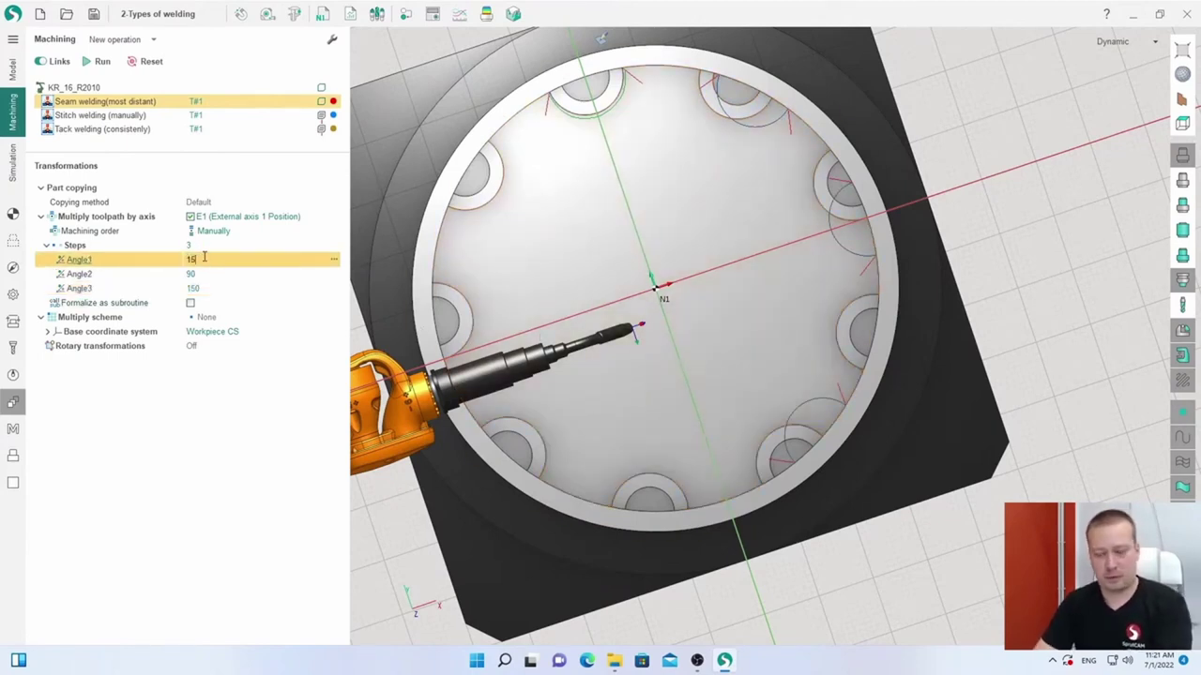
{"action": "key", "text": "Return"}
{"action": "left_click", "coordinate": [199, 274]}
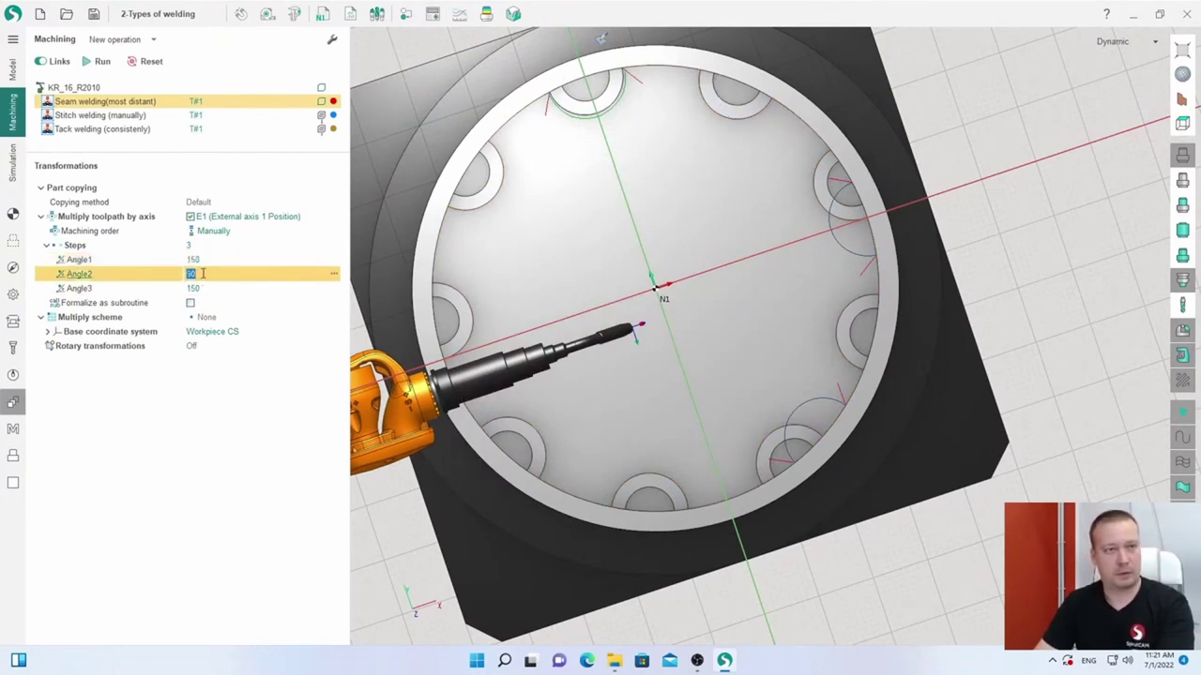
{"action": "type", "text": "150"}
{"action": "key", "text": "Return"}
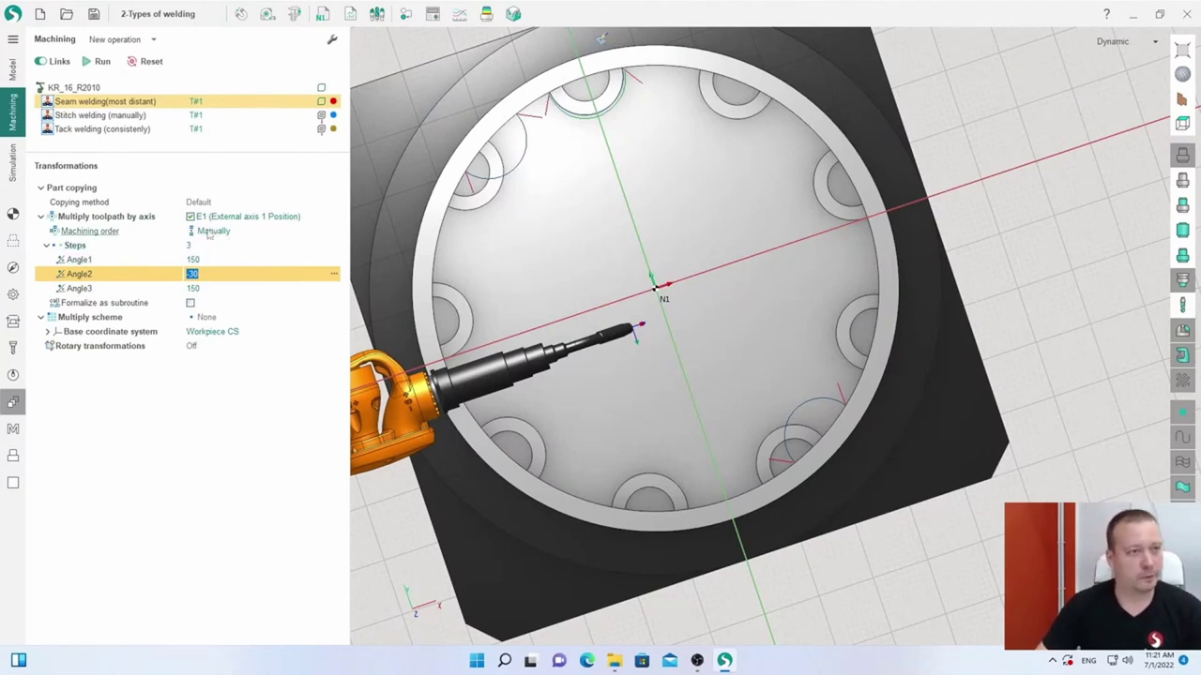
- Restore Consistently order, turn off multiply by axis, and choose a manual 2D array with 3 steps
{"action": "left_click", "coordinate": [208, 231]}
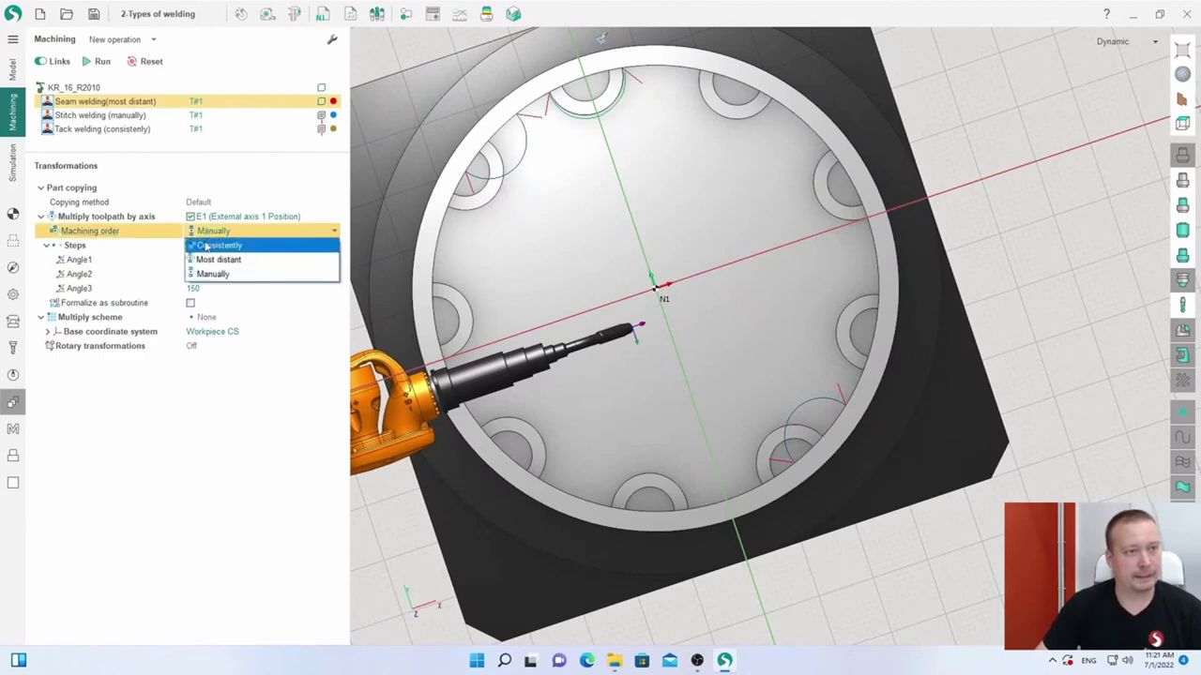
{"action": "left_click", "coordinate": [207, 245]}
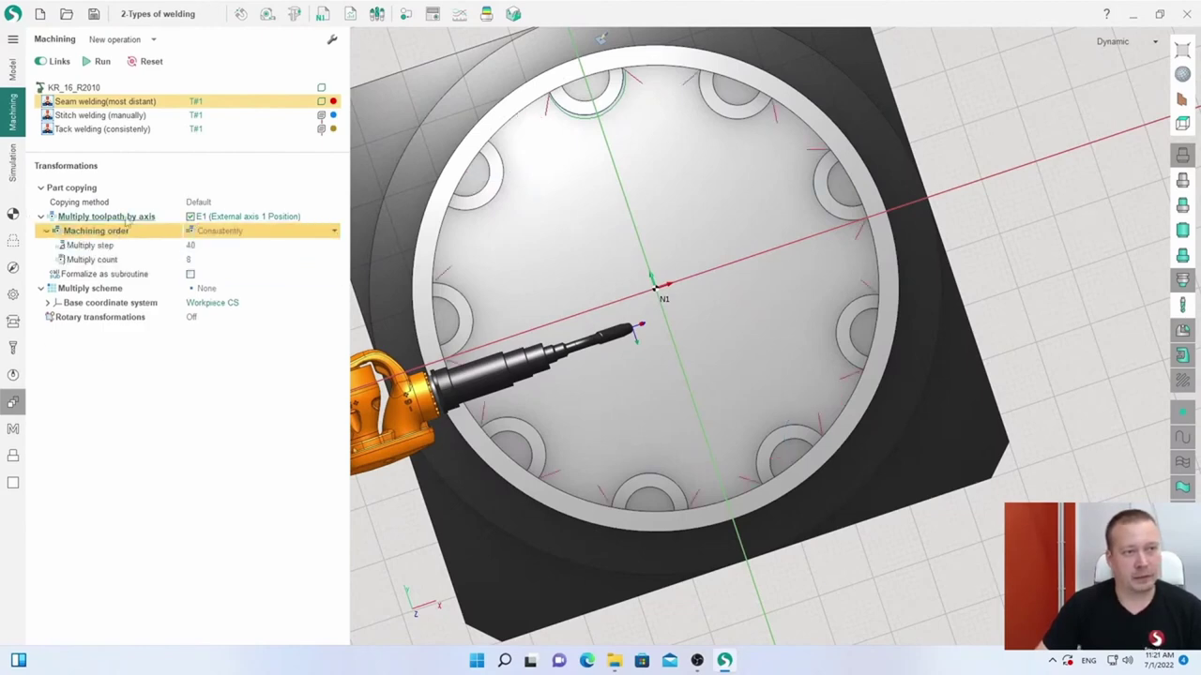
{"action": "scroll", "coordinate": [412, 280], "scroll_direction": "down", "scroll_amount": 5}
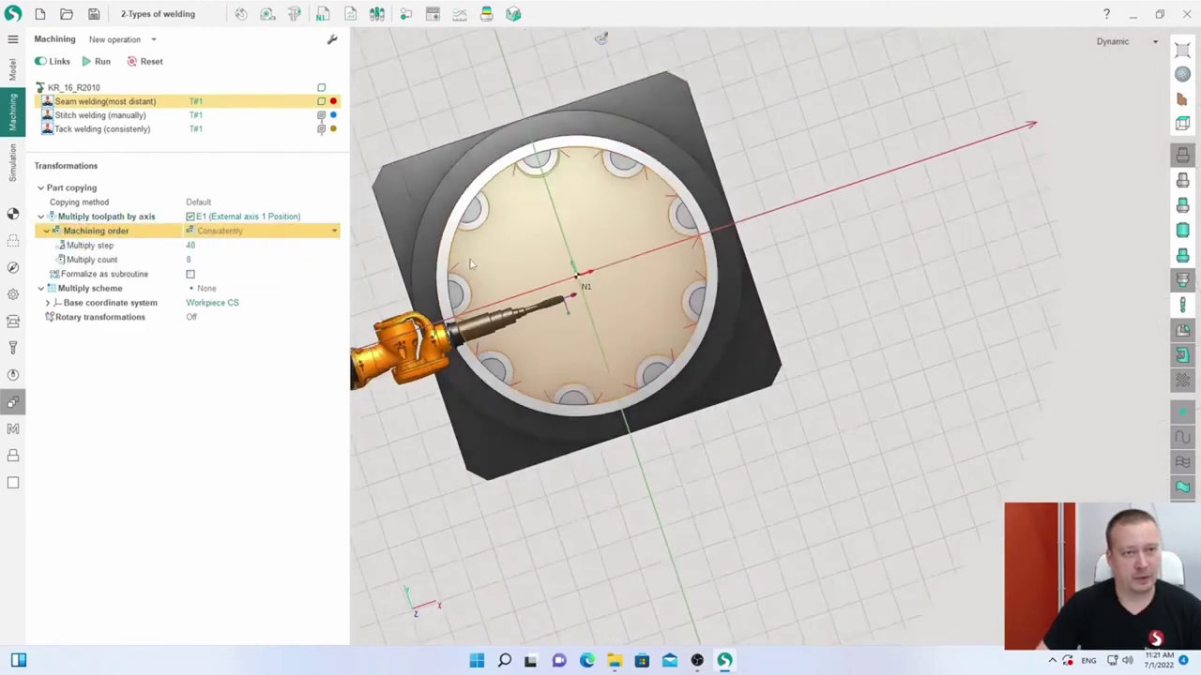
{"action": "middle_click_drag", "start_coordinate": [412, 280], "coordinate": [581, 200]}
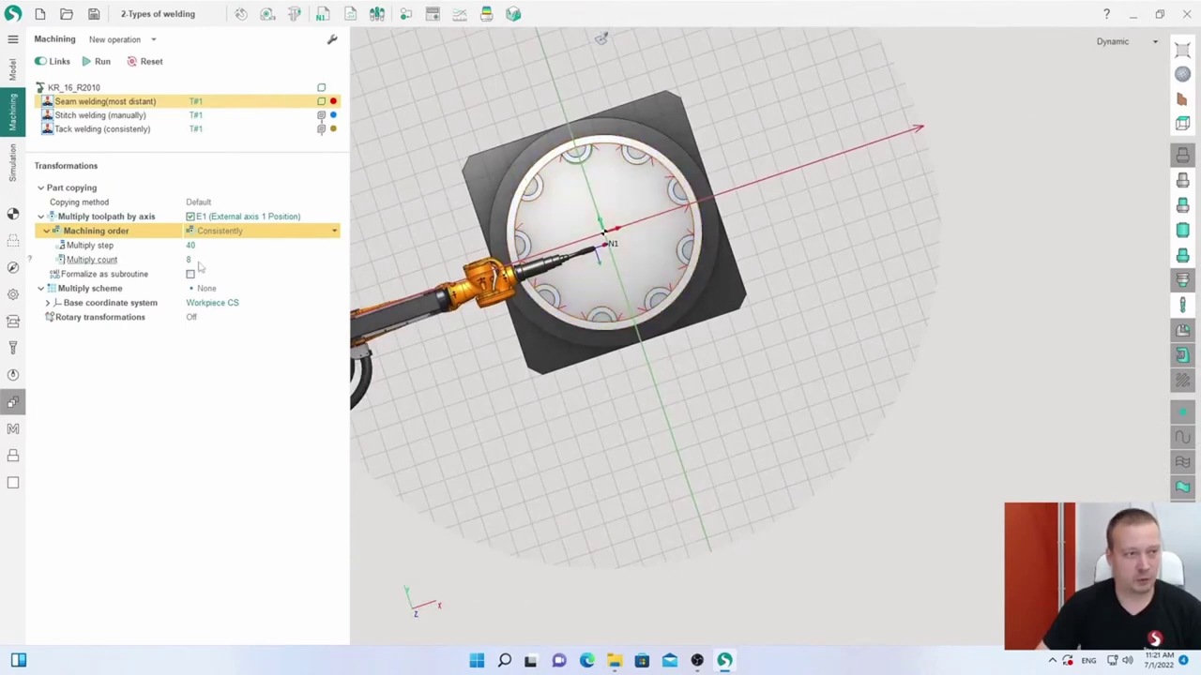
{"action": "left_click", "coordinate": [190, 216]}
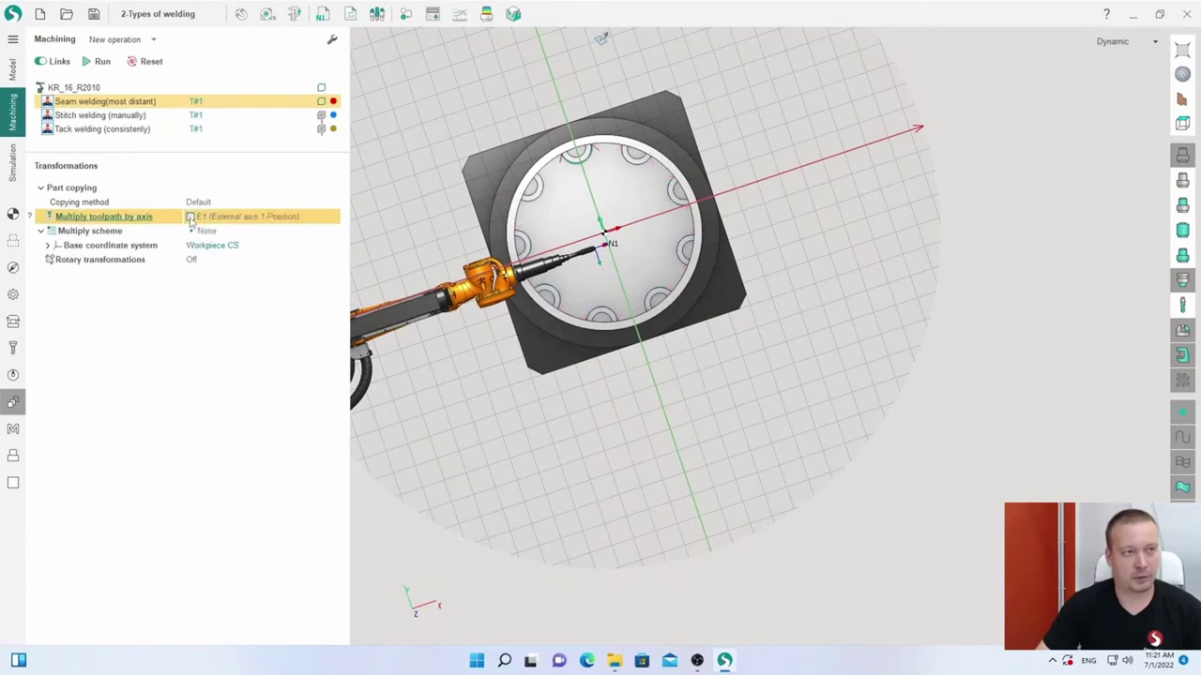
{"action": "left_click", "coordinate": [139, 235]}
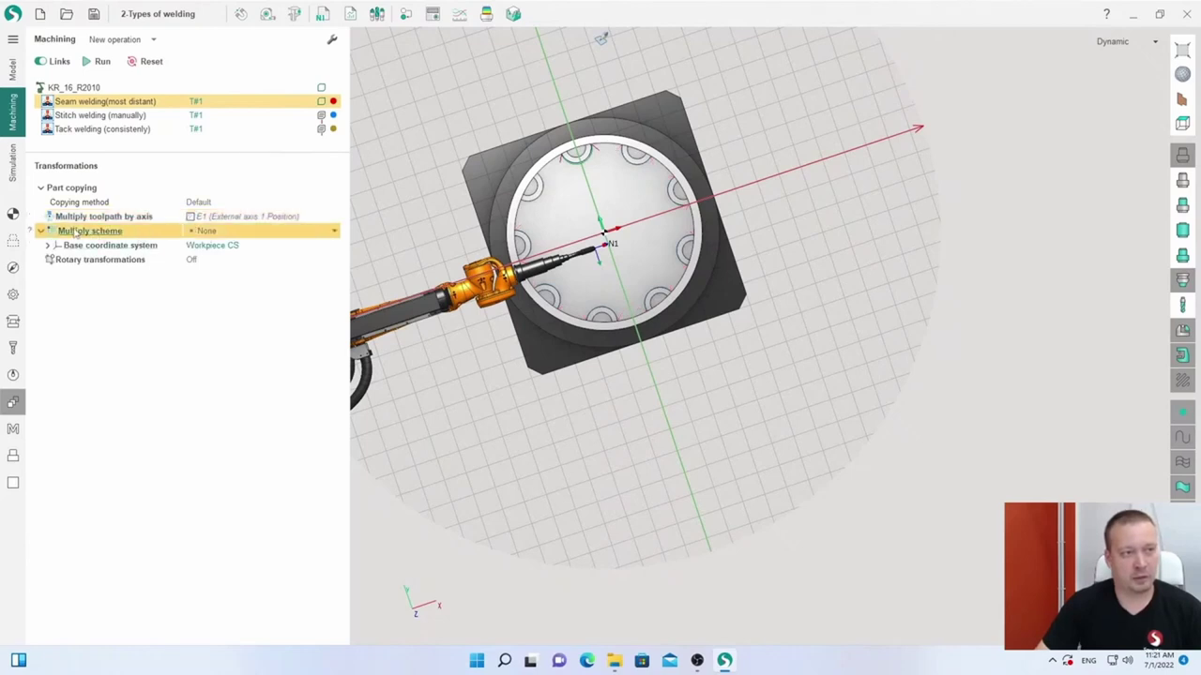
{"action": "left_click", "coordinate": [201, 234]}
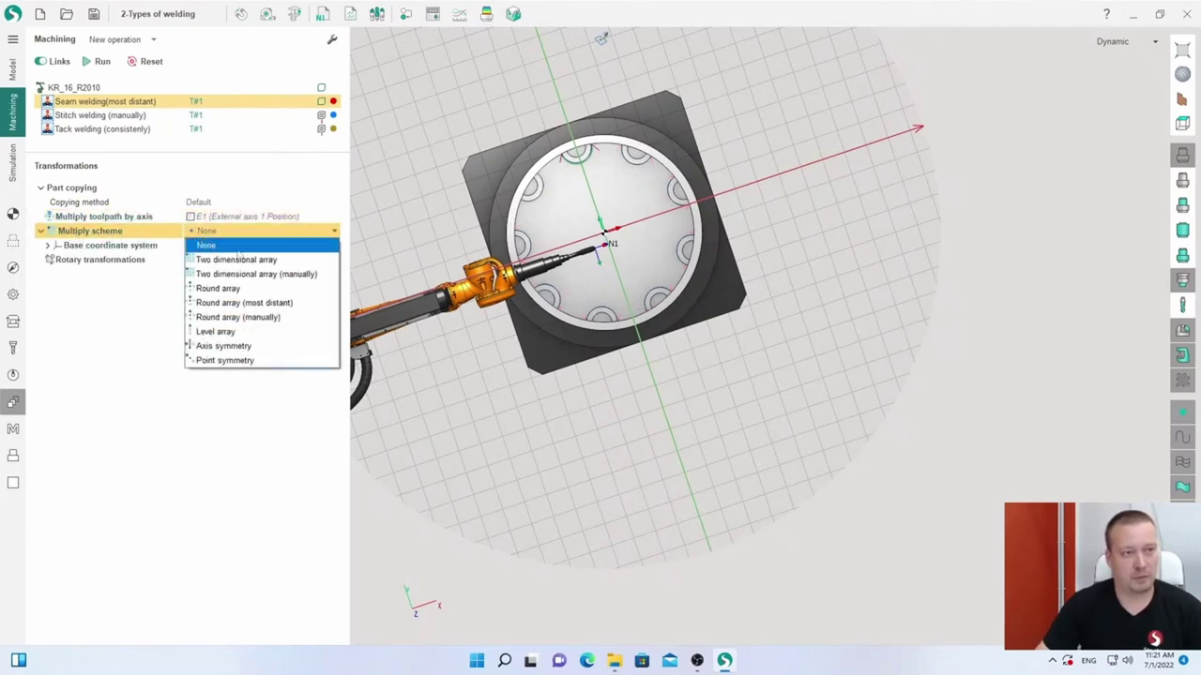
{"action": "left_click", "coordinate": [272, 274]}
{"action": "left_click", "coordinate": [200, 261]}
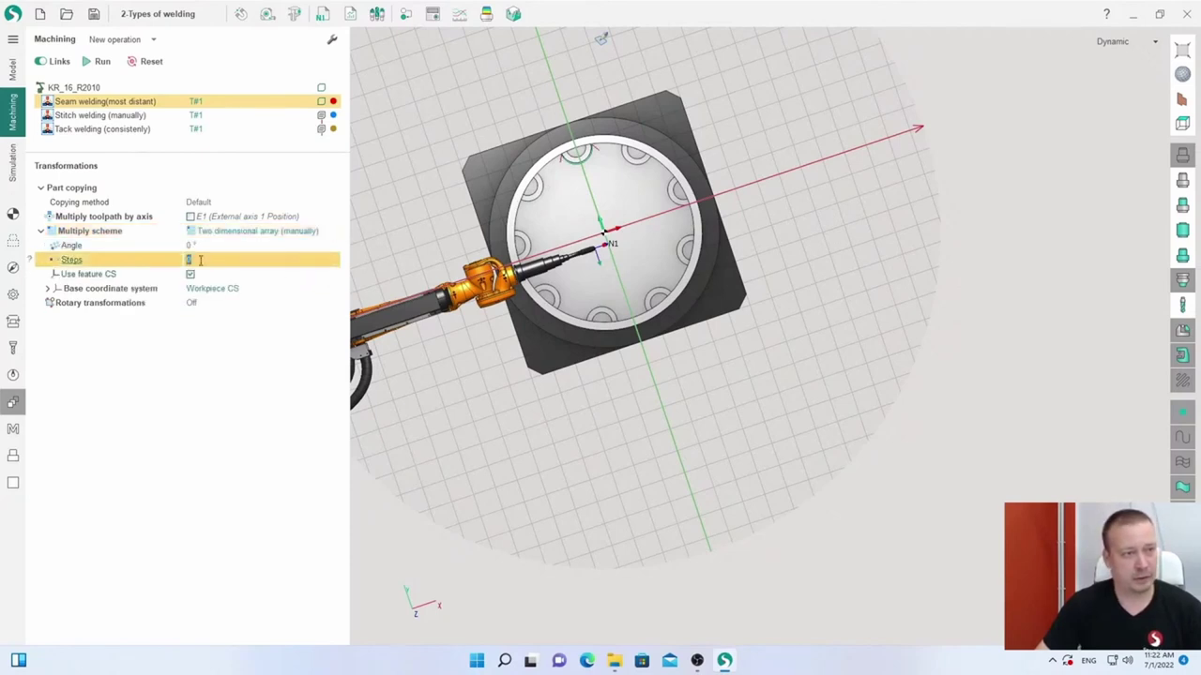
{"action": "type", "text": "1"}
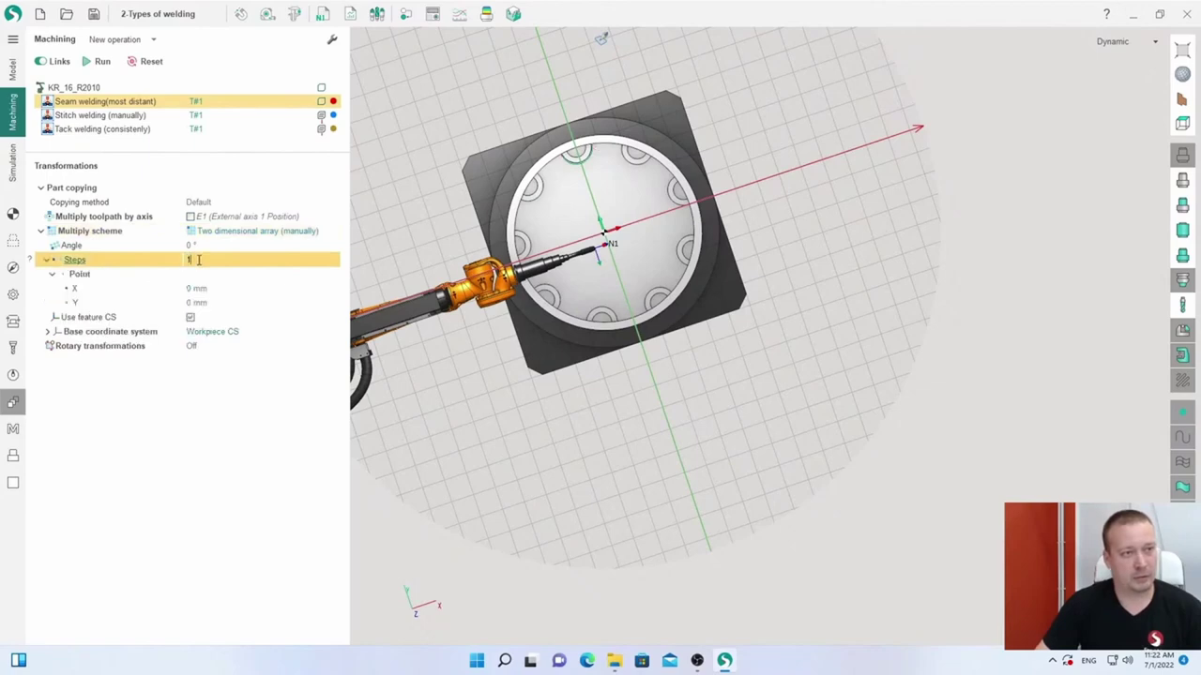
{"action": "key", "text": "Up"}
{"action": "key", "text": "Up"}
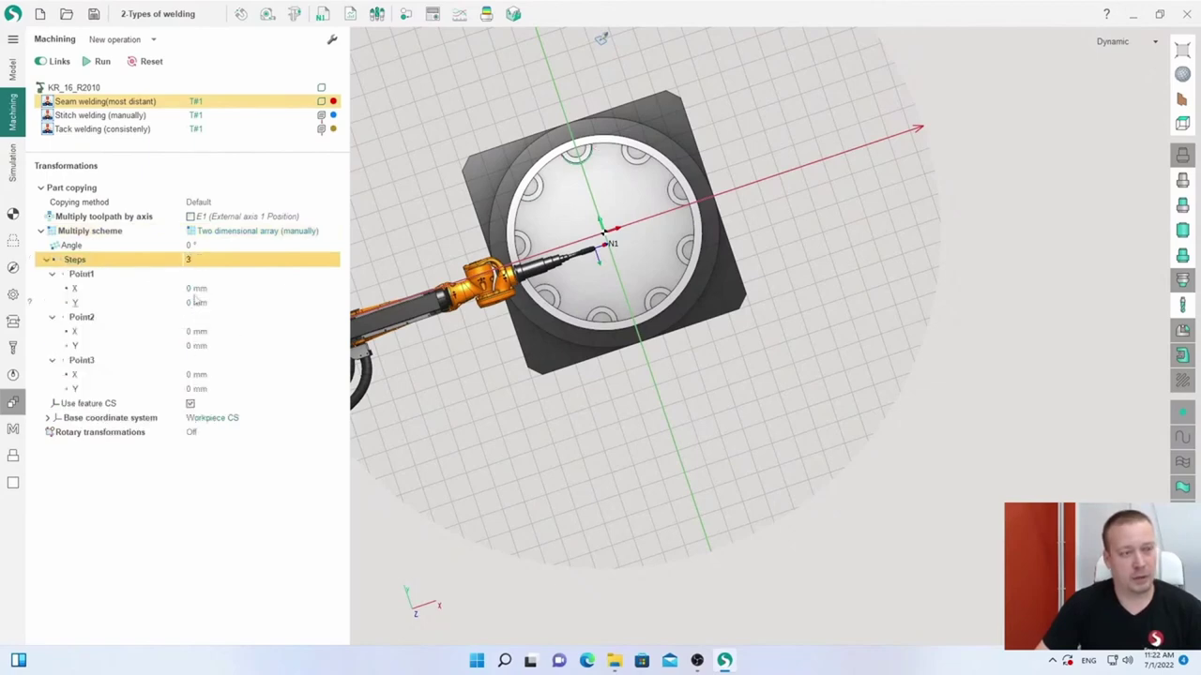
- Set array points (60,110), (-112,-110) and (-260,0) mm, then recalculate the toolpath
{"action": "left_click", "coordinate": [196, 289]}
{"action": "scroll", "coordinate": [611, 150], "scroll_direction": "up", "scroll_amount": 8}
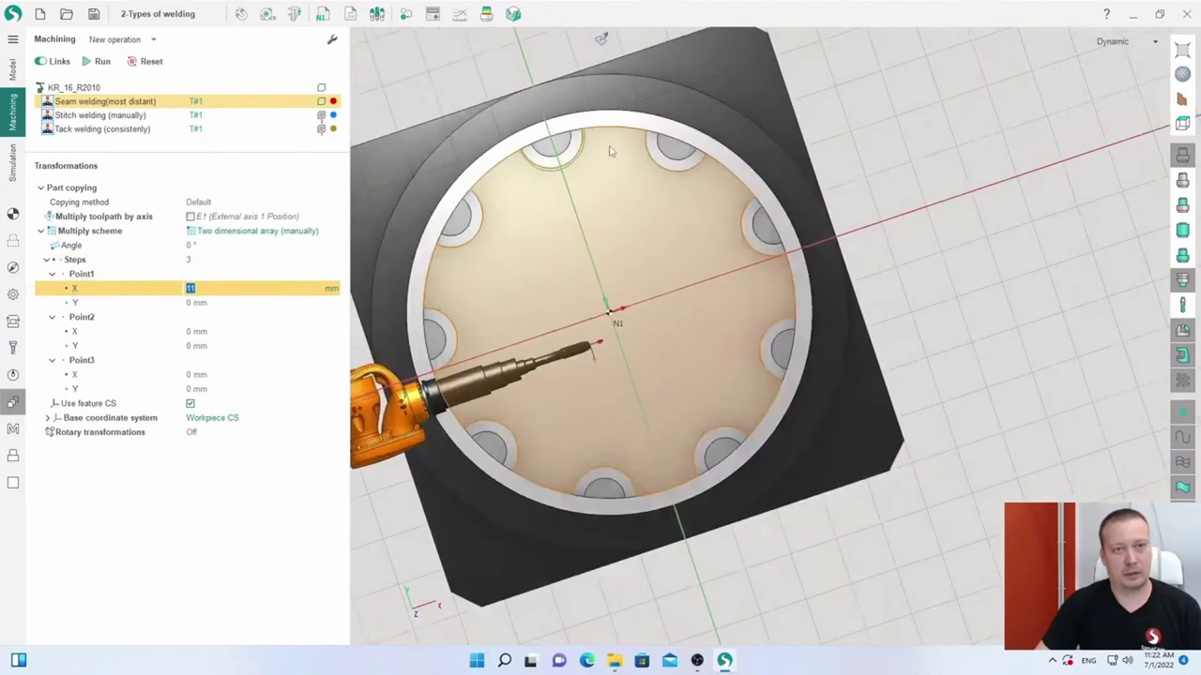
{"action": "left_click", "coordinate": [202, 304]}
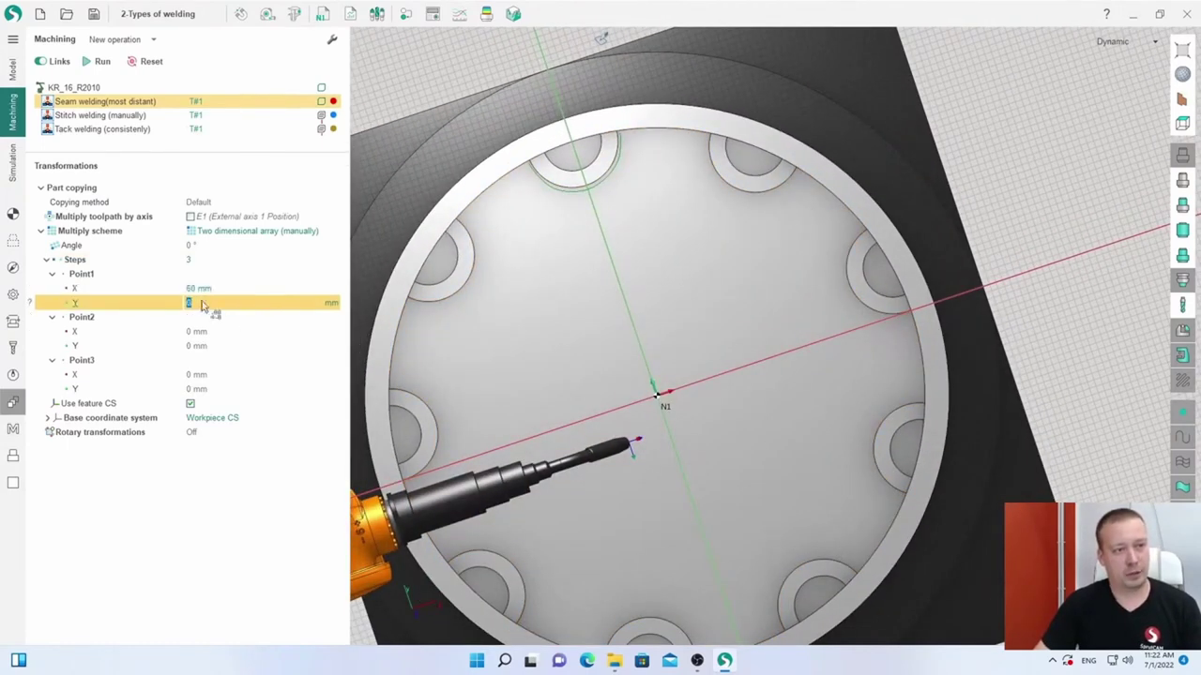
{"action": "left_click", "coordinate": [203, 331]}
{"action": "type", "text": "-112"}
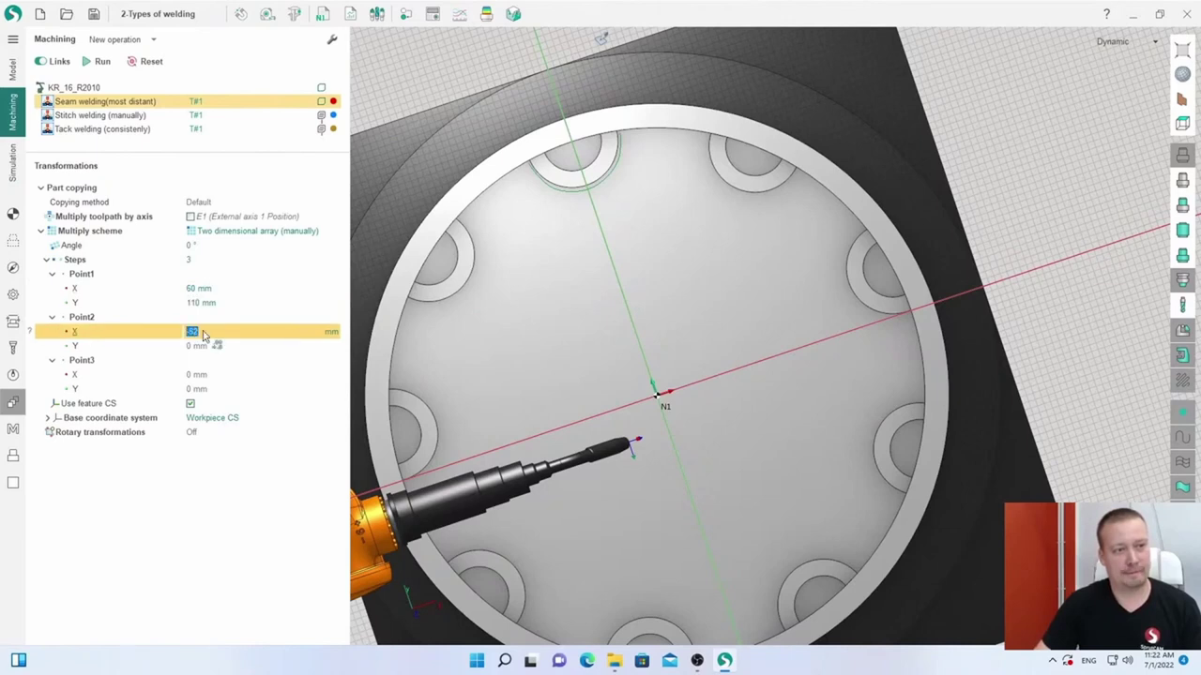
{"action": "left_click", "coordinate": [205, 345]}
{"action": "type", "text": "-60"}
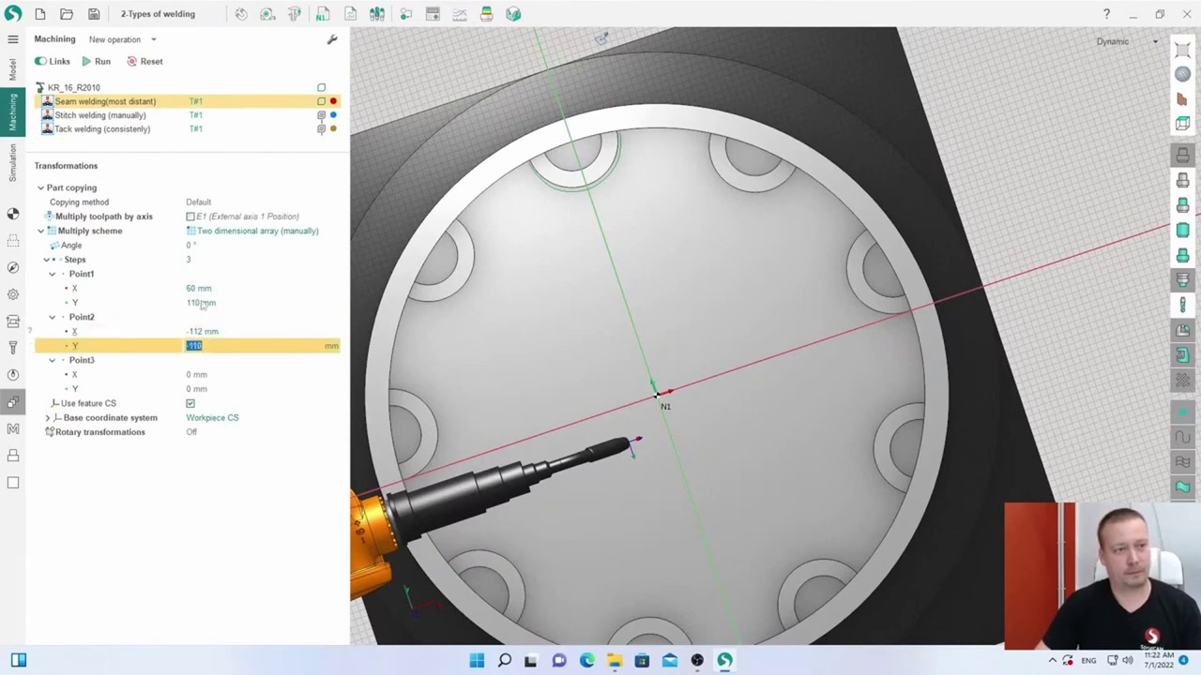
{"action": "left_click", "coordinate": [196, 375]}
{"action": "type", "text": "-140"}
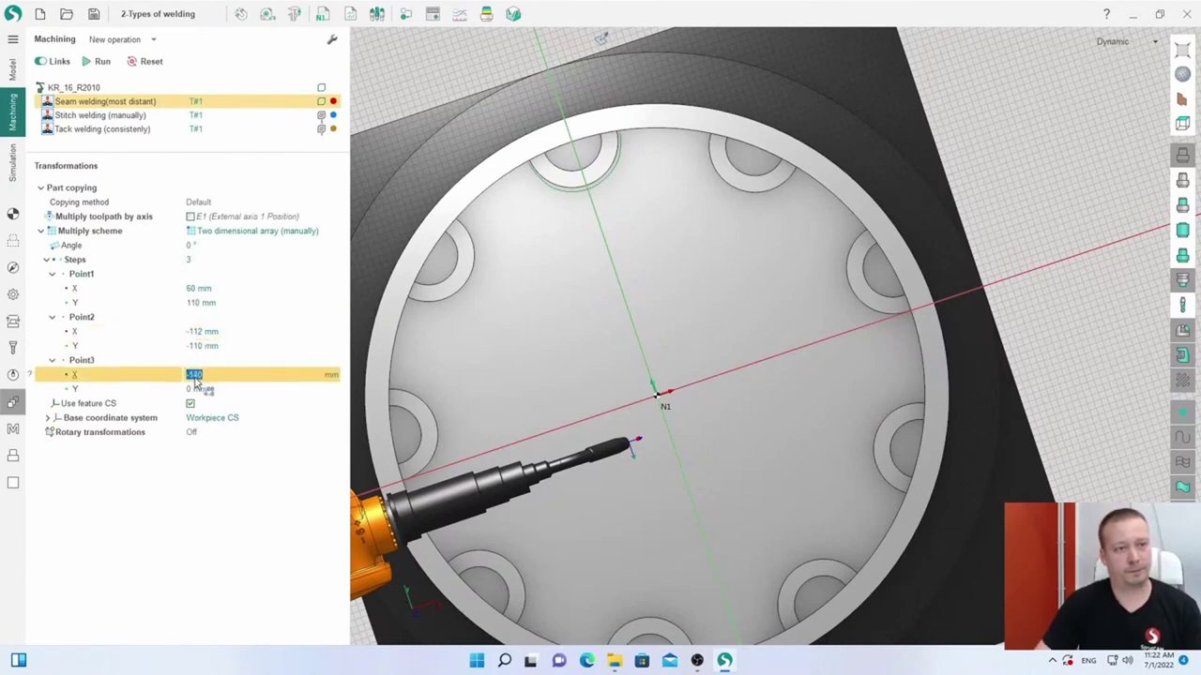
{"action": "left_click", "coordinate": [102, 61]}
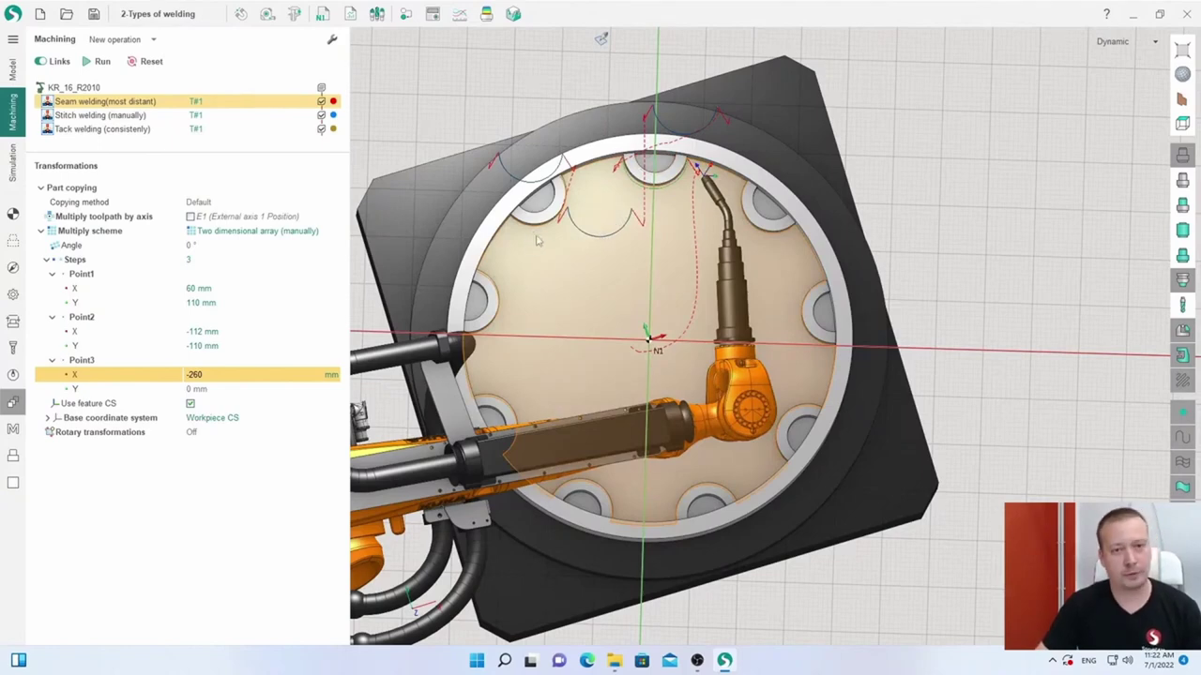
- Check the multiply scheme types without changing them, then bring up the Open project dialog
{"action": "middle_click_drag", "start_coordinate": [578, 252], "coordinate": [608, 222]}
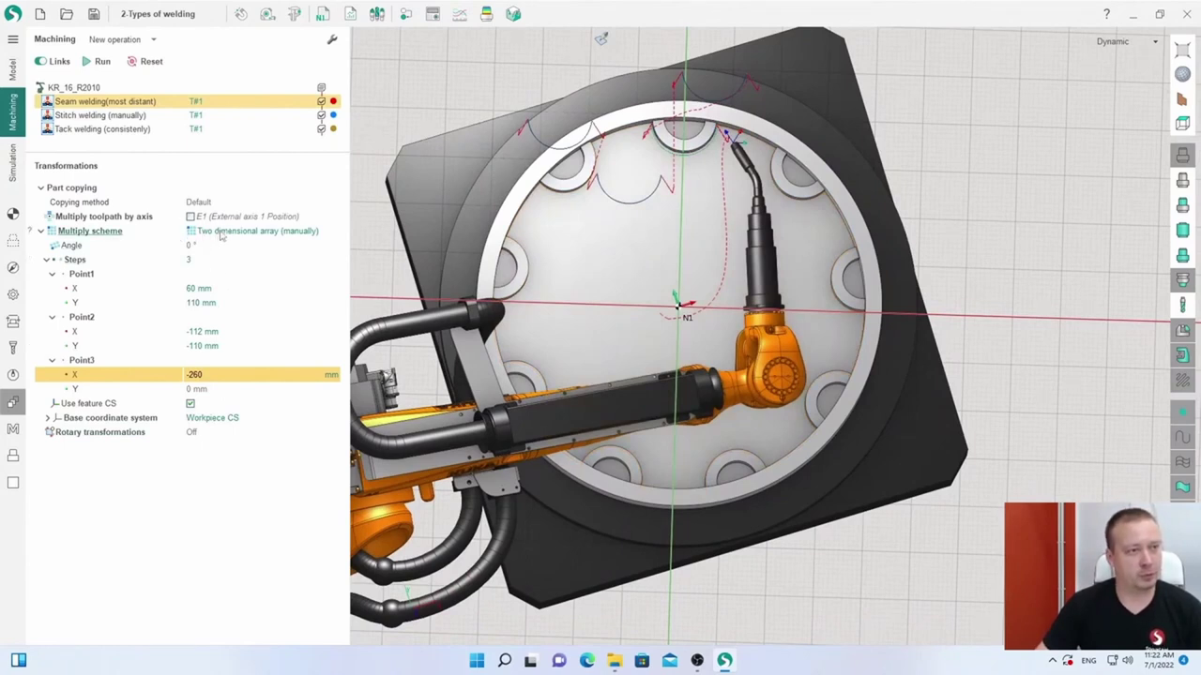
{"action": "left_click", "coordinate": [234, 231]}
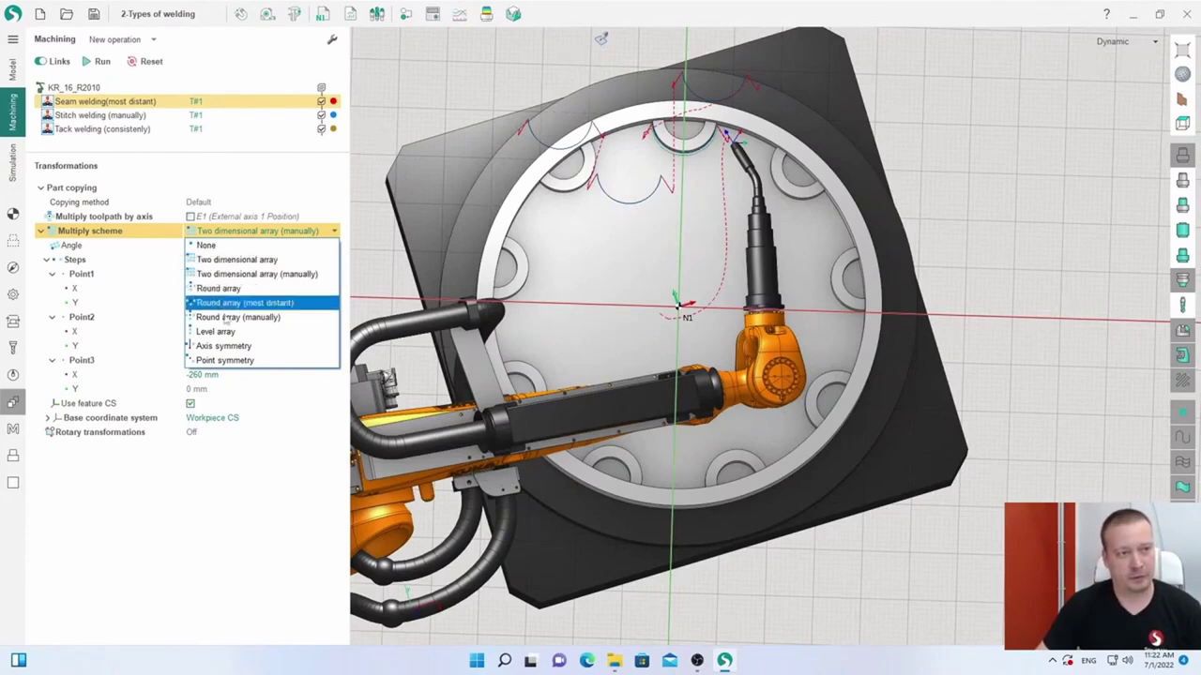
{"action": "left_click", "coordinate": [173, 190]}
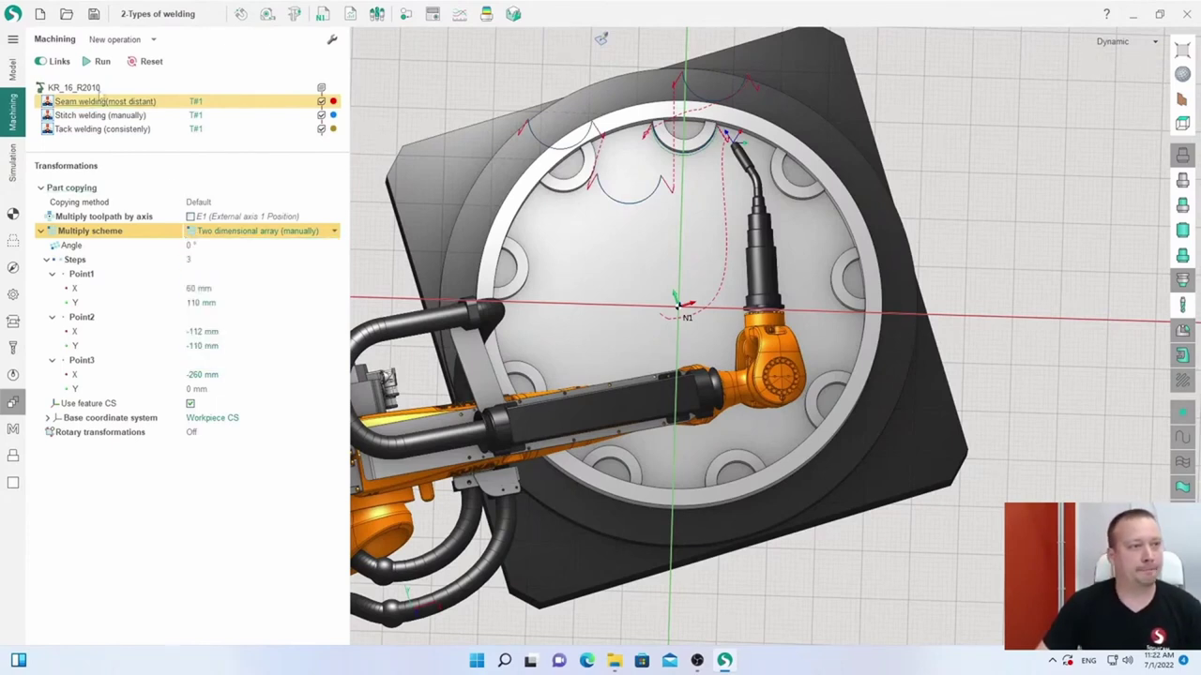
{"action": "left_click", "coordinate": [66, 14]}
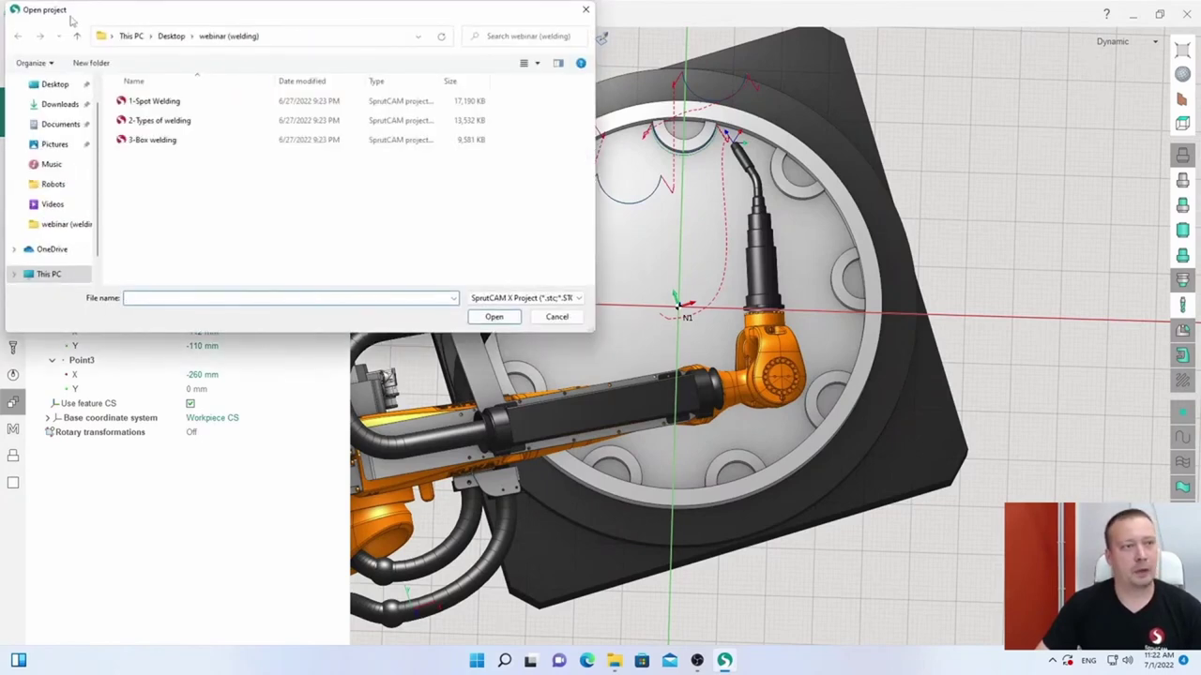
- Open 3-Box welding without saving 2-Types of welding, then select the Bottom probing operation
{"action": "left_click", "coordinate": [155, 141]}
{"action": "left_click", "coordinate": [495, 317]}
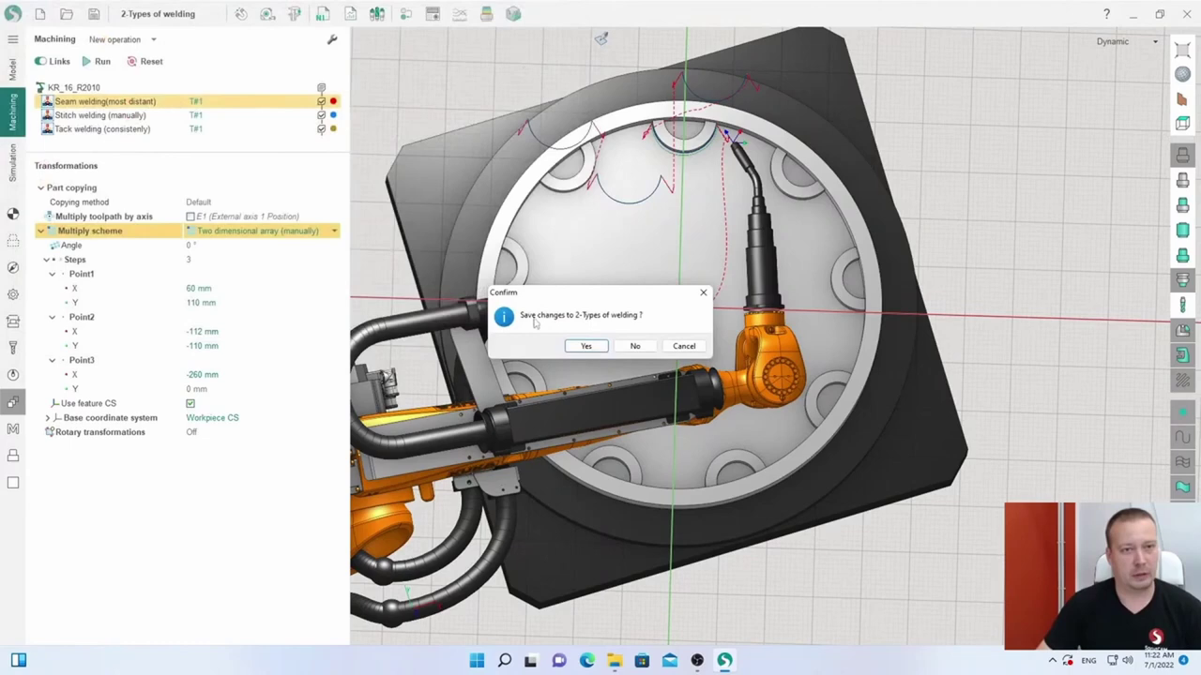
{"action": "left_click", "coordinate": [635, 346]}
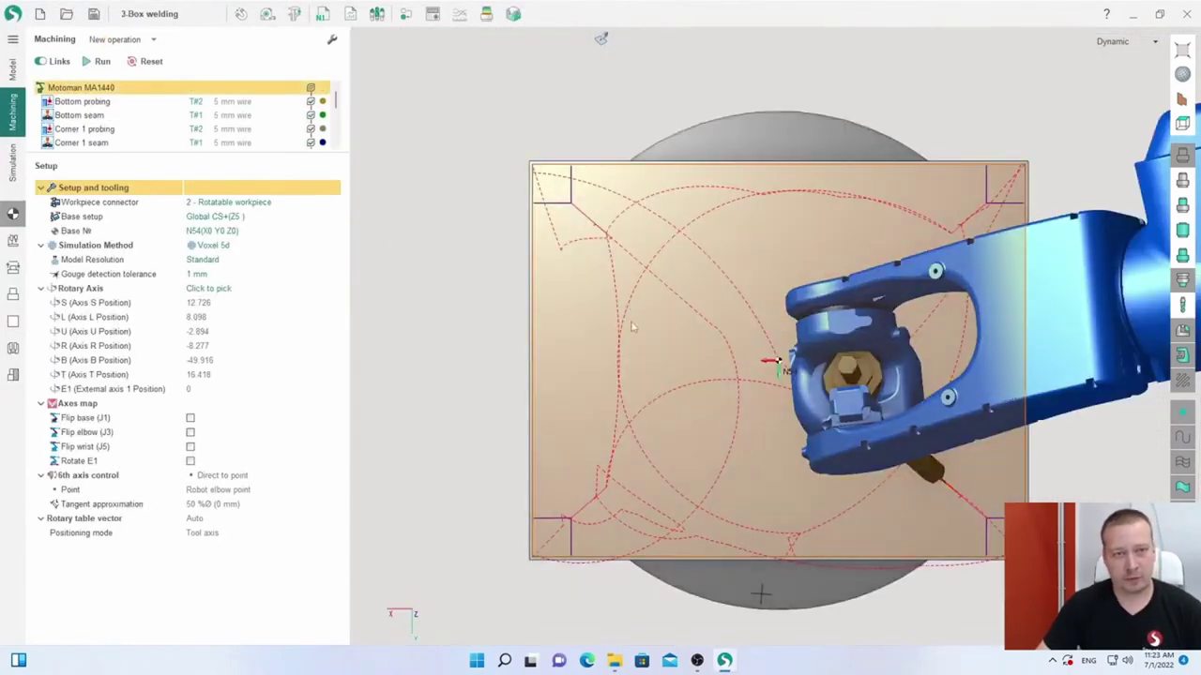
{"action": "left_click_drag", "start_coordinate": [256, 155], "coordinate": [255, 310]}
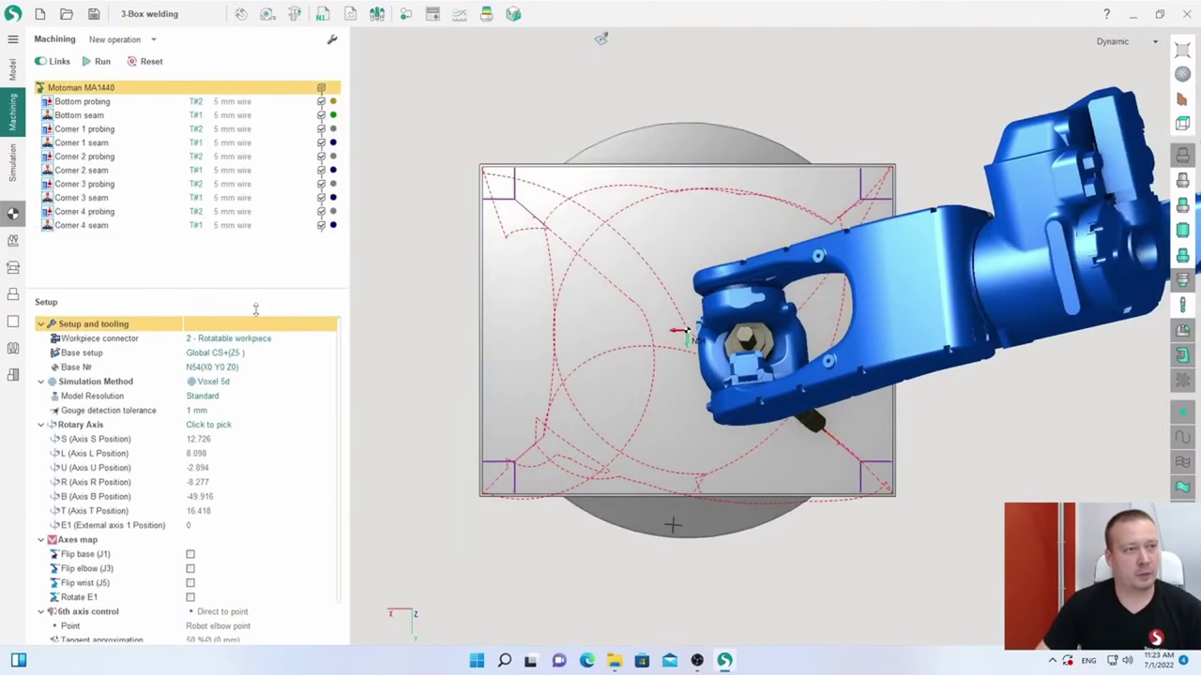
{"action": "left_click", "coordinate": [82, 102]}
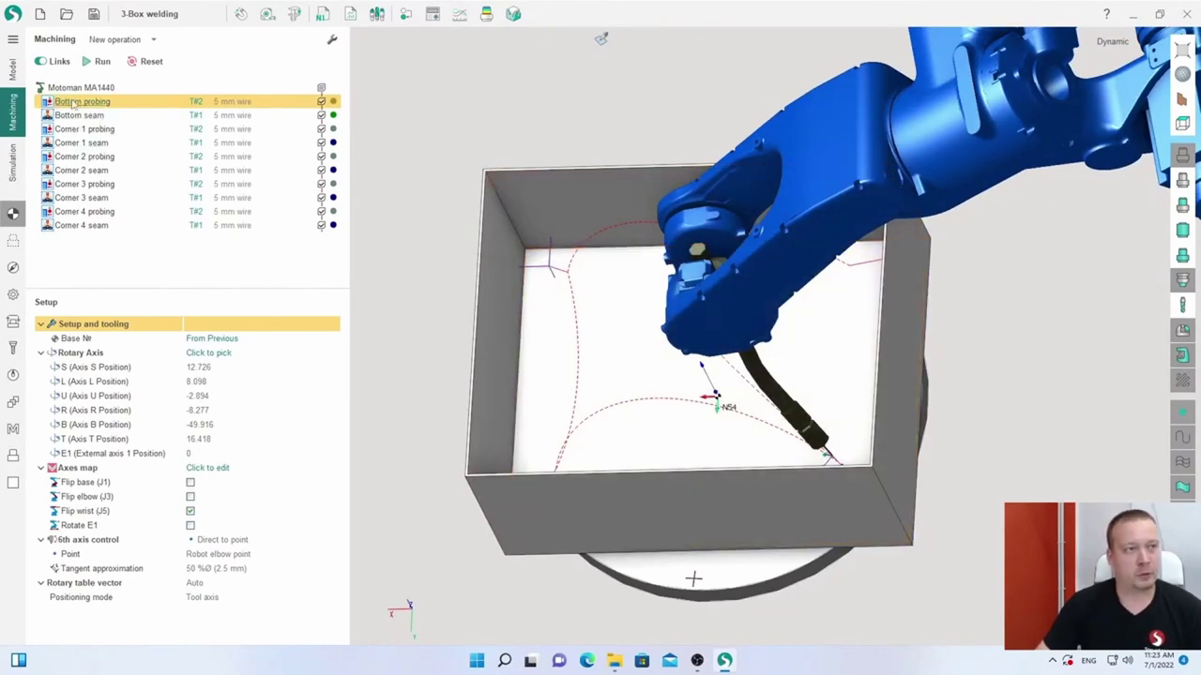
- Look over the new operation types without adding one, then show Bottom probing's job assignment
{"action": "left_click", "coordinate": [151, 40]}
{"action": "mouse_move", "coordinate": [148, 123]}
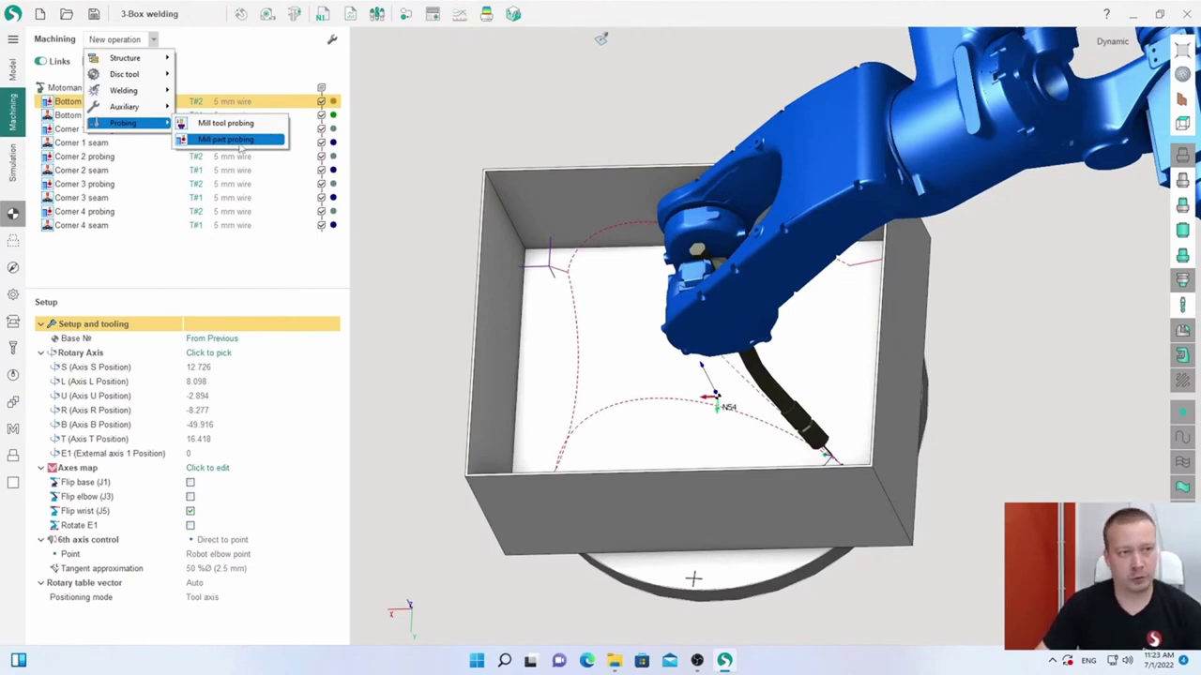
{"action": "left_click", "coordinate": [150, 253]}
{"action": "left_click", "coordinate": [13, 240]}
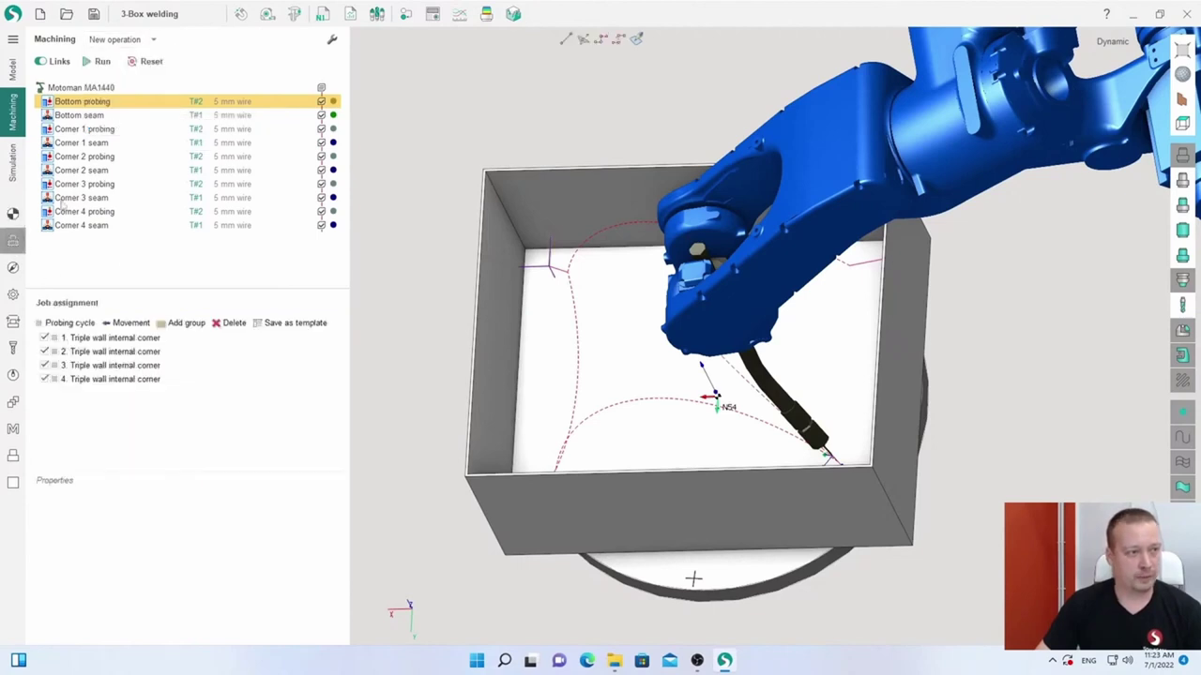
- Browse the probing templates library (Hole, Boss, Web, Pocket, Corner, calibration cycles) and close it
{"action": "left_click", "coordinate": [72, 325]}
{"action": "left_click", "coordinate": [54, 362]}
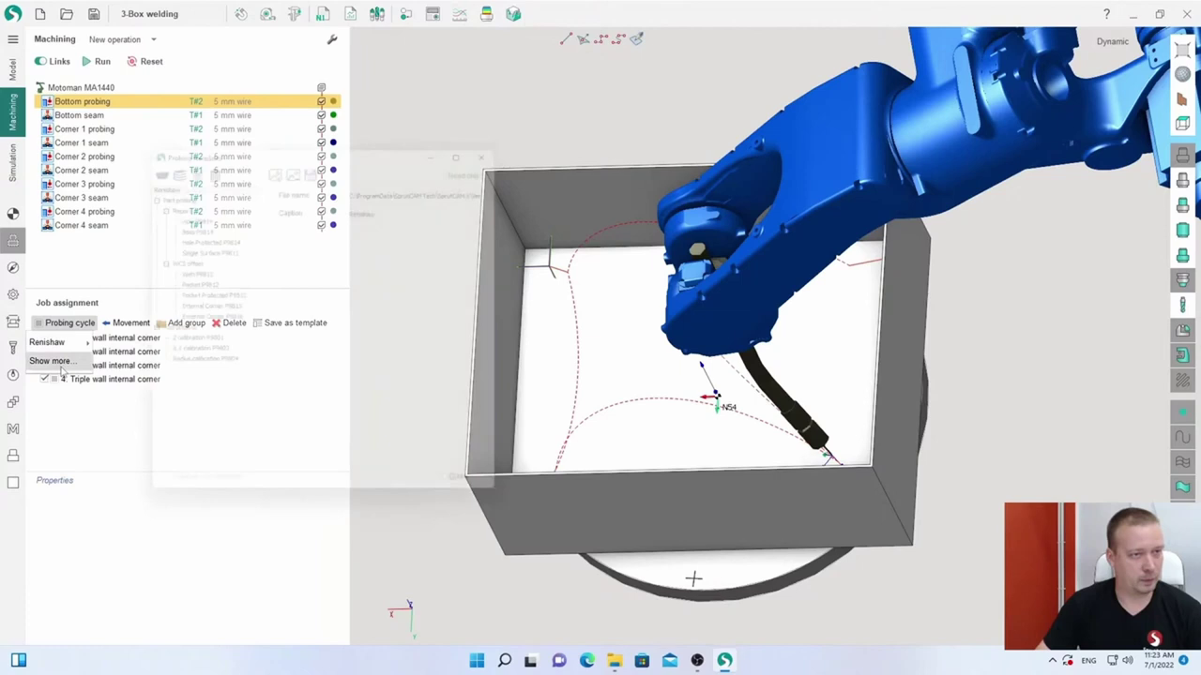
{"action": "left_click", "coordinate": [185, 213]}
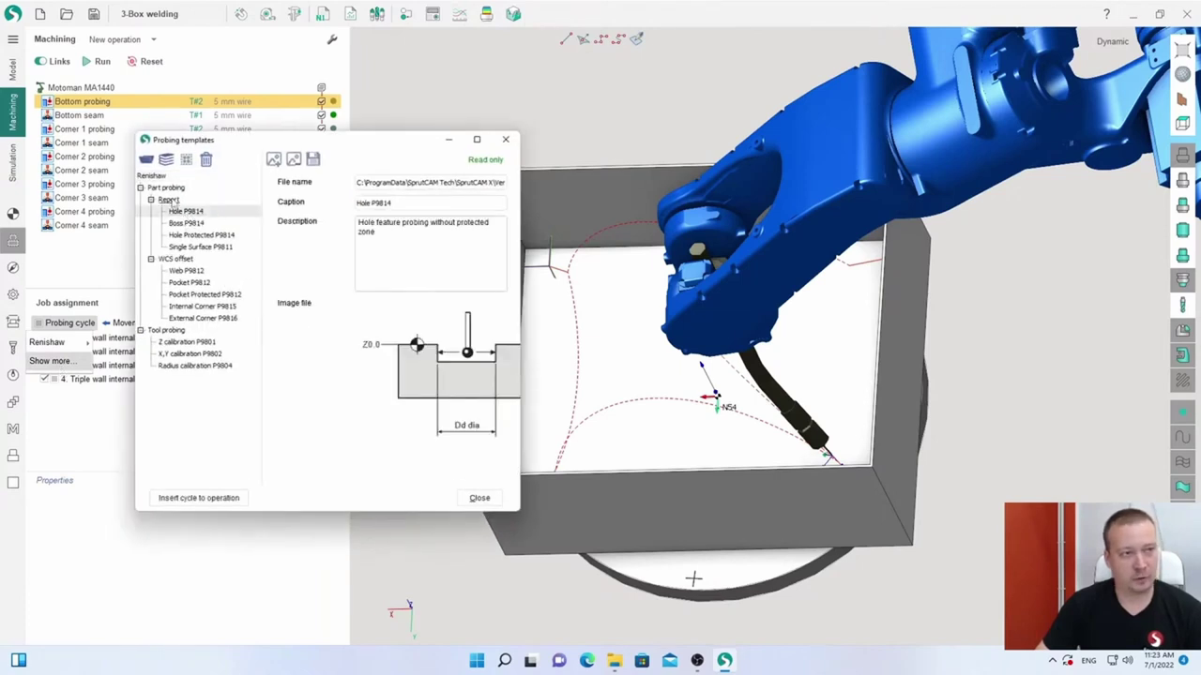
{"action": "left_click", "coordinate": [185, 223]}
{"action": "left_click_drag", "start_coordinate": [521, 323], "coordinate": [615, 323]}
{"action": "left_click", "coordinate": [192, 235]}
{"action": "left_click", "coordinate": [191, 248]}
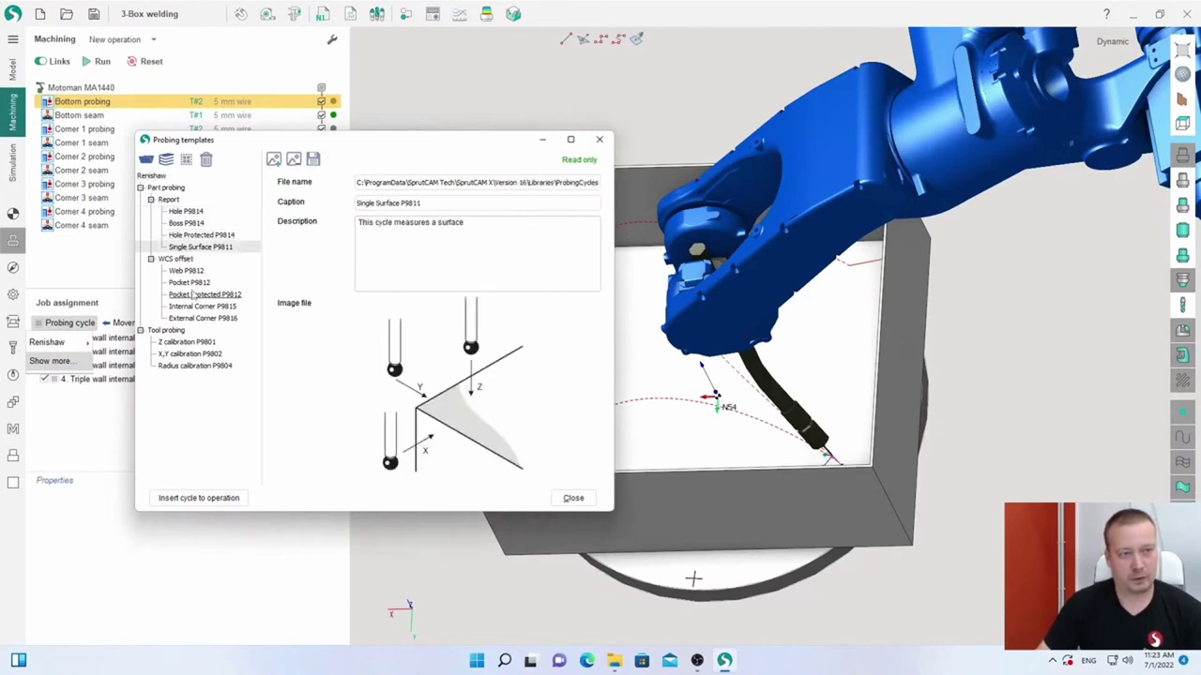
{"action": "left_click", "coordinate": [186, 270]}
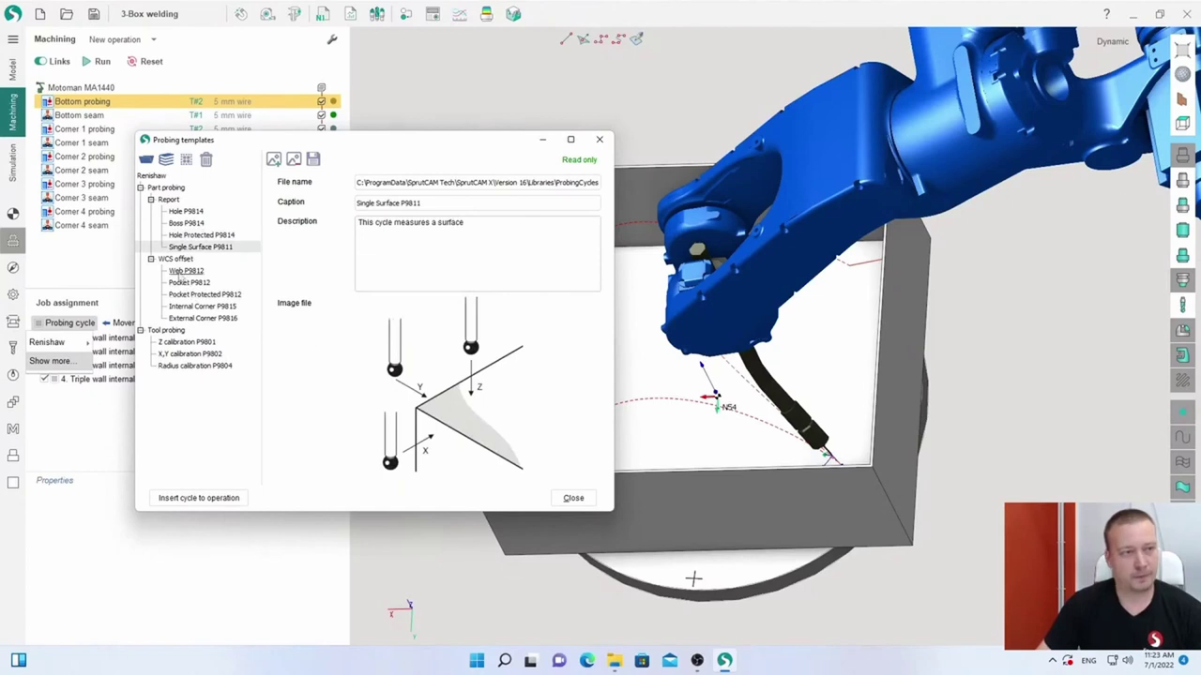
{"action": "left_click", "coordinate": [188, 282]}
{"action": "left_click", "coordinate": [192, 306]}
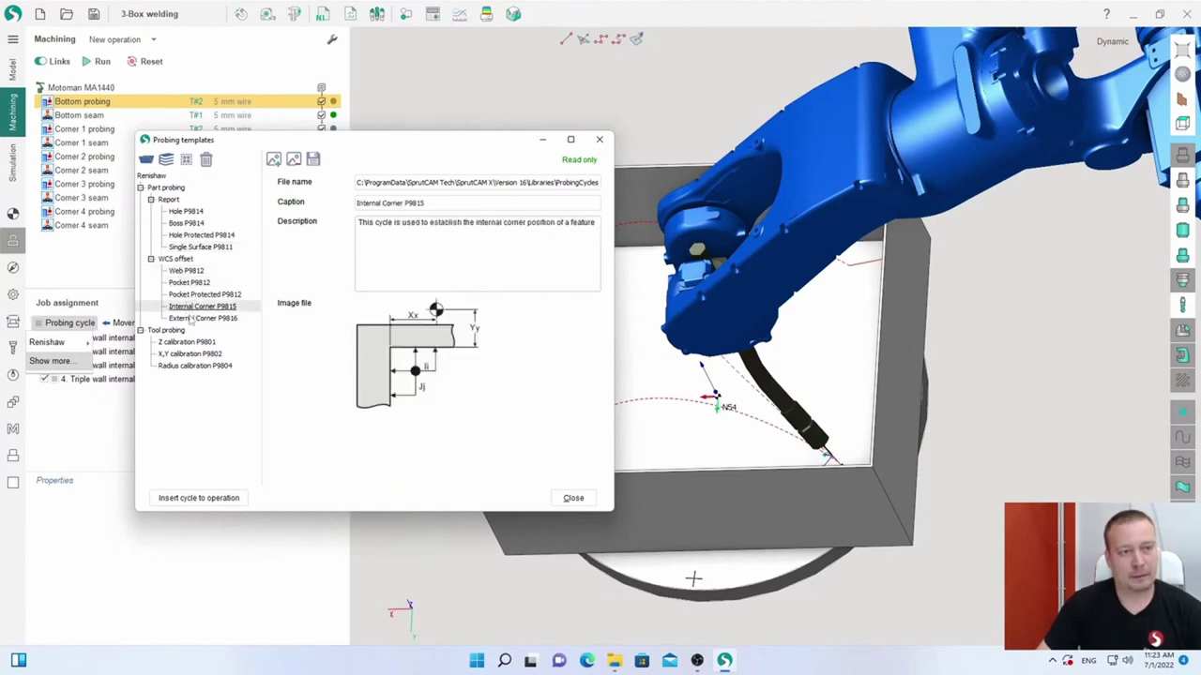
{"action": "left_click", "coordinate": [192, 318]}
{"action": "left_click", "coordinate": [187, 341]}
{"action": "left_click", "coordinate": [189, 354]}
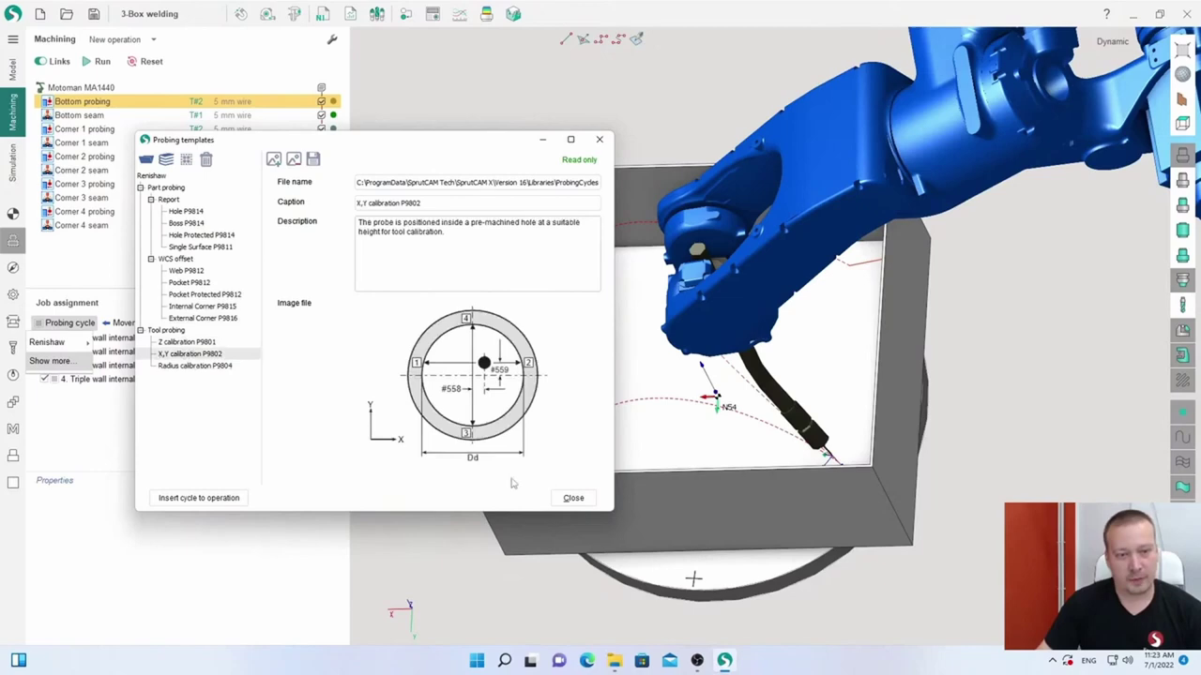
{"action": "left_click", "coordinate": [567, 497]}
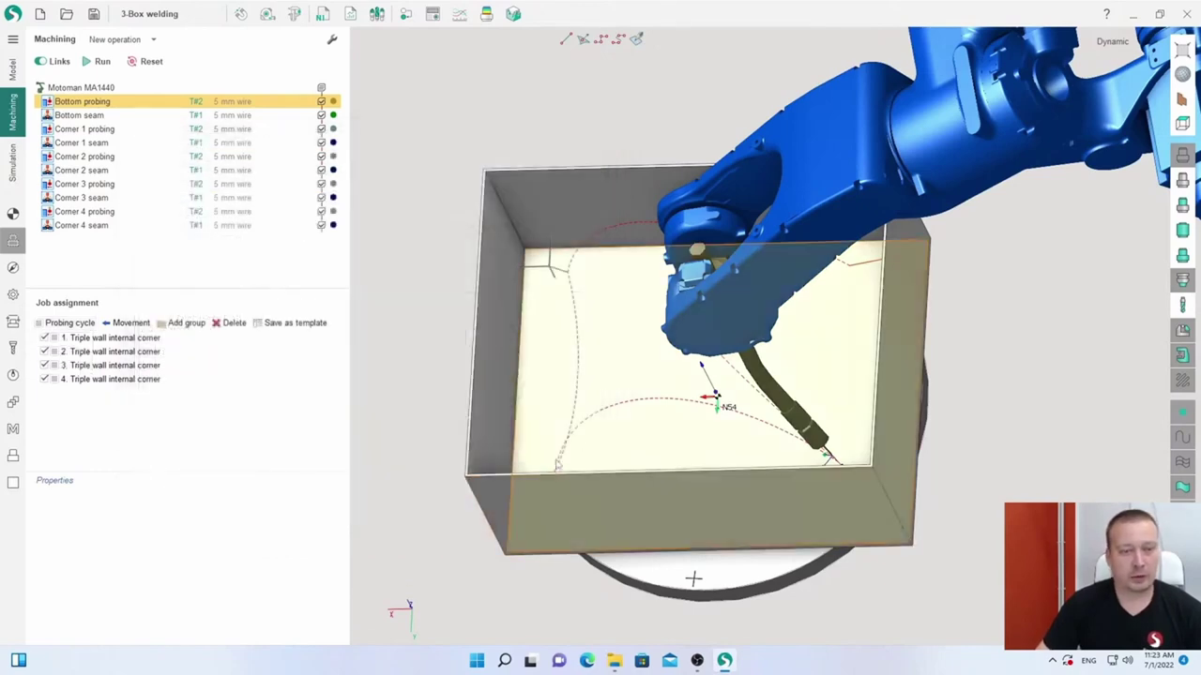
- Look through the available probing cycle sources, then dismiss the list
{"action": "left_click", "coordinate": [66, 328]}
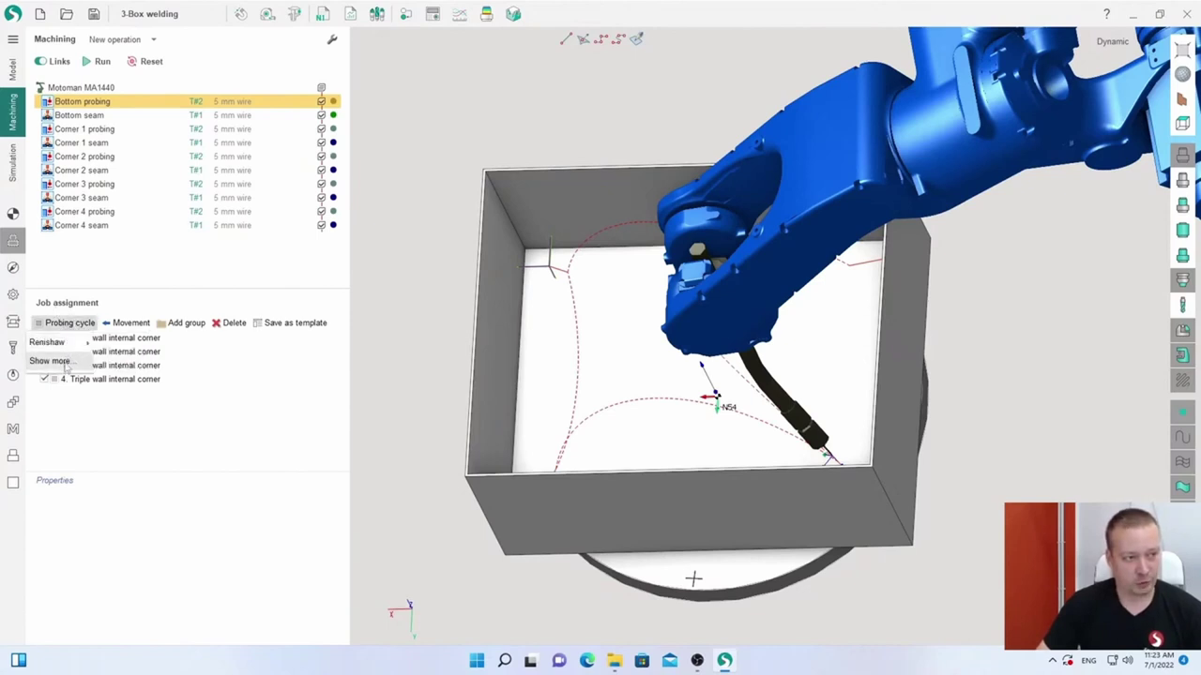
{"action": "mouse_move", "coordinate": [69, 345]}
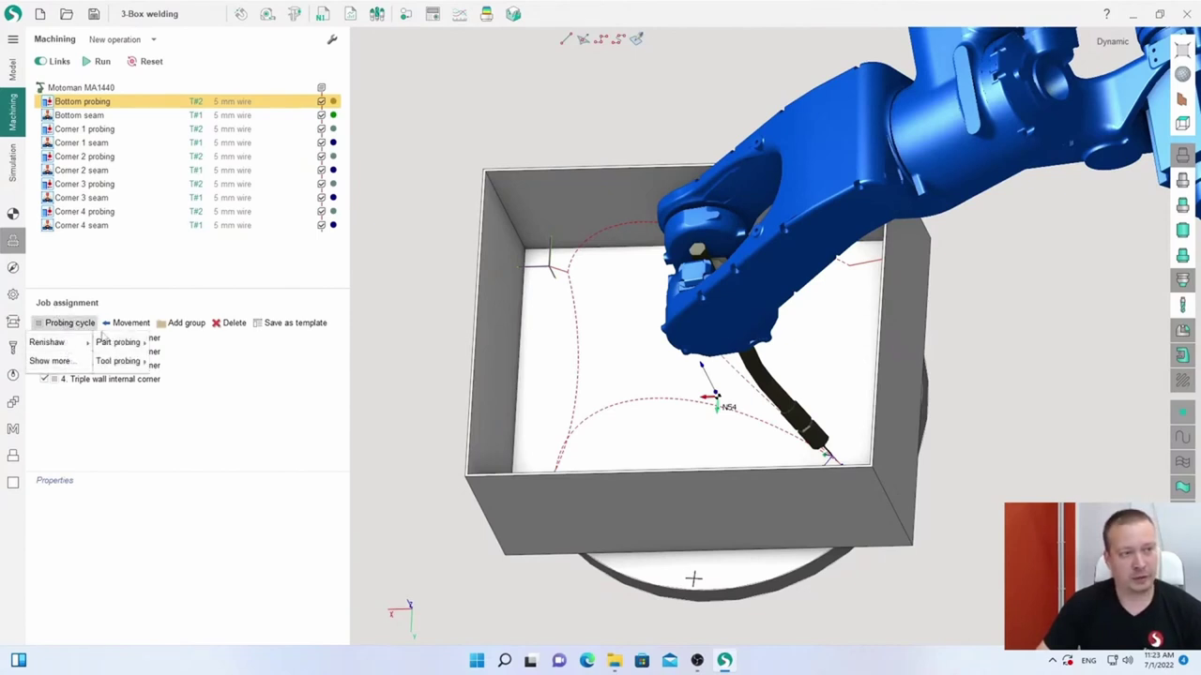
{"action": "mouse_move", "coordinate": [109, 347]}
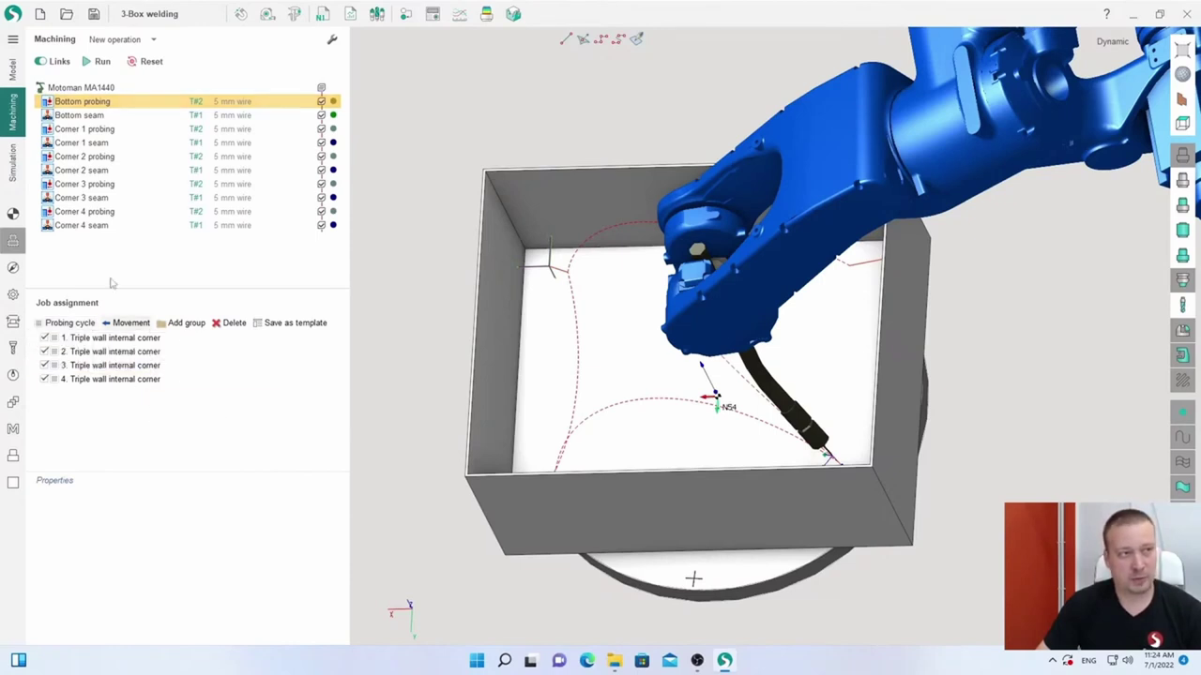
{"action": "left_click", "coordinate": [13, 13]}
- Enable Show expert tools on the System setup Additional tab and confirm with Ok
{"action": "left_click", "coordinate": [21, 37]}
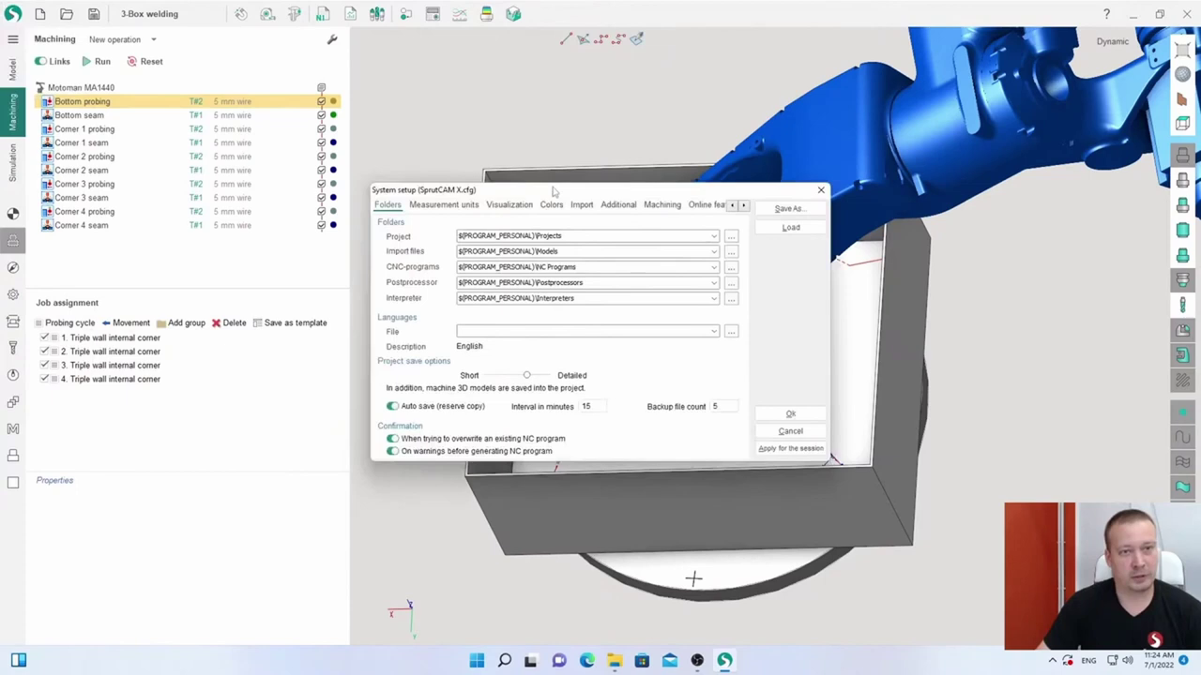
{"action": "left_click", "coordinate": [620, 206]}
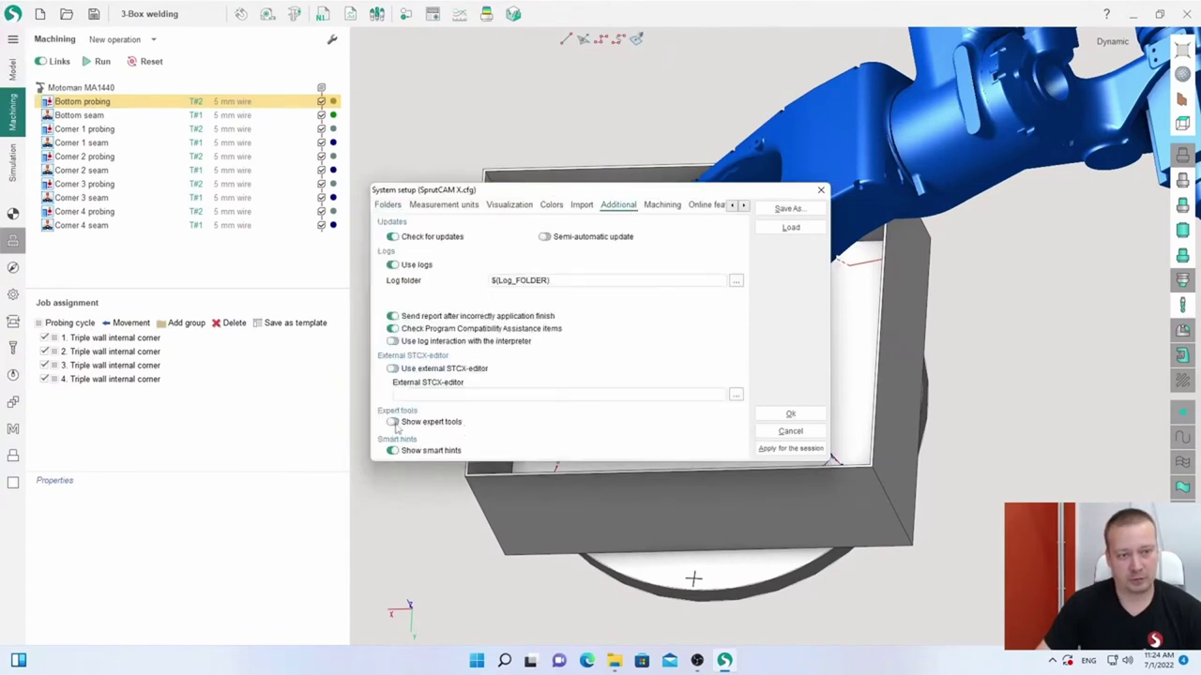
{"action": "left_click", "coordinate": [770, 417]}
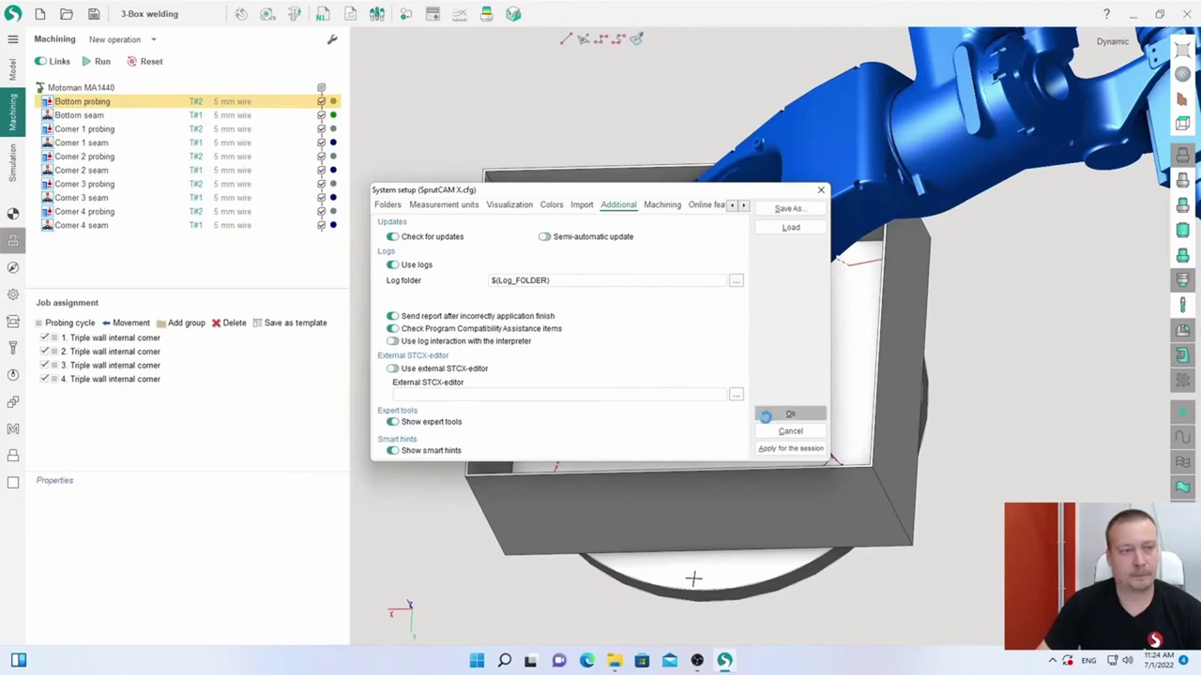
- Recheck the Probing cycle menu, then switch to the Simulation page
{"action": "left_click", "coordinate": [63, 324]}
{"action": "mouse_move", "coordinate": [68, 369]}
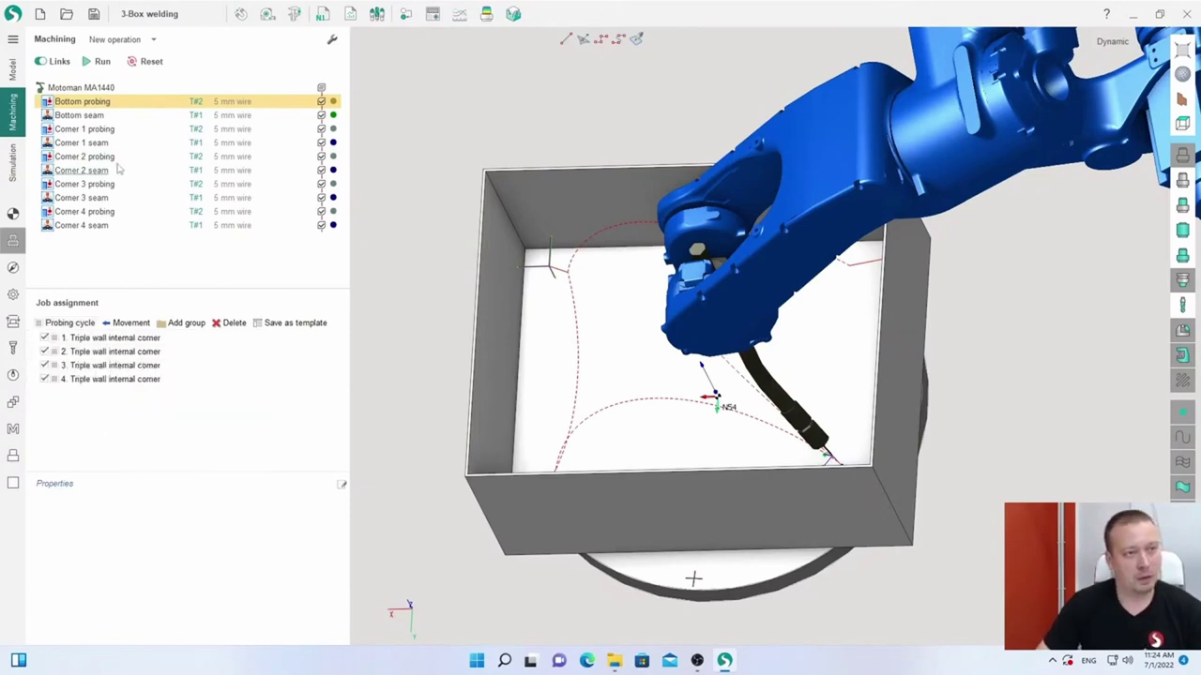
{"action": "left_click", "coordinate": [12, 161]}
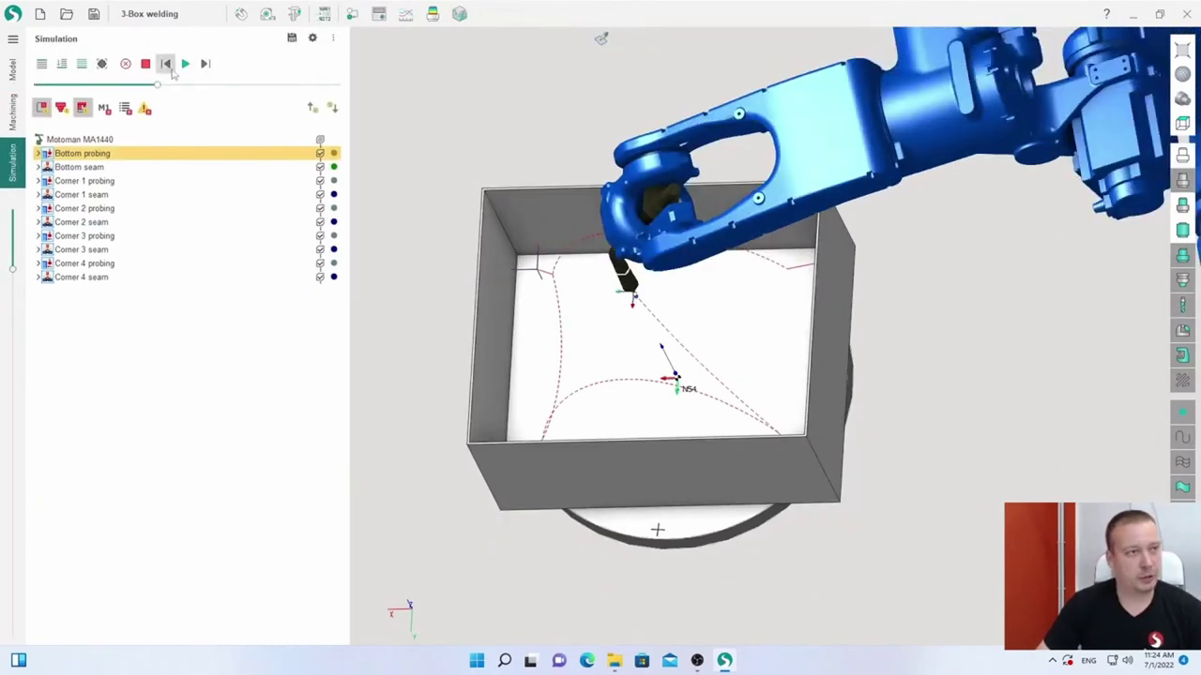
- Play the 3-Box weld simulation along the box seams, then return to Machining
{"action": "left_click", "coordinate": [185, 63]}
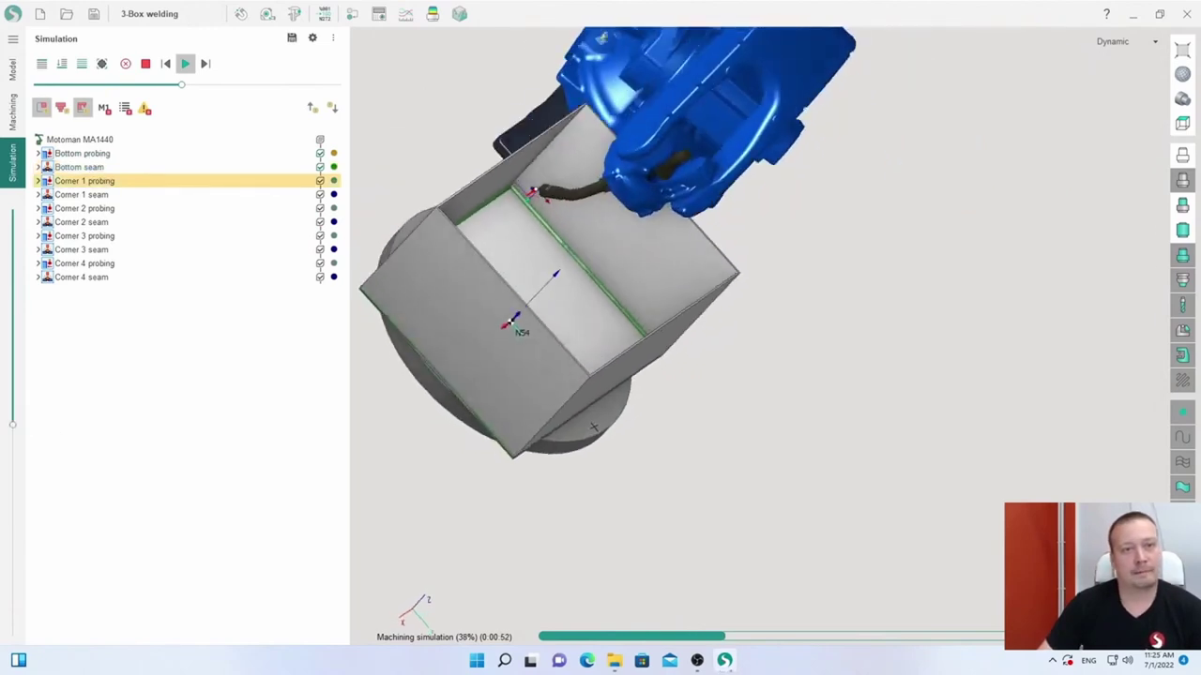
{"action": "scroll", "coordinate": [527, 183], "scroll_direction": "up", "scroll_amount": 5}
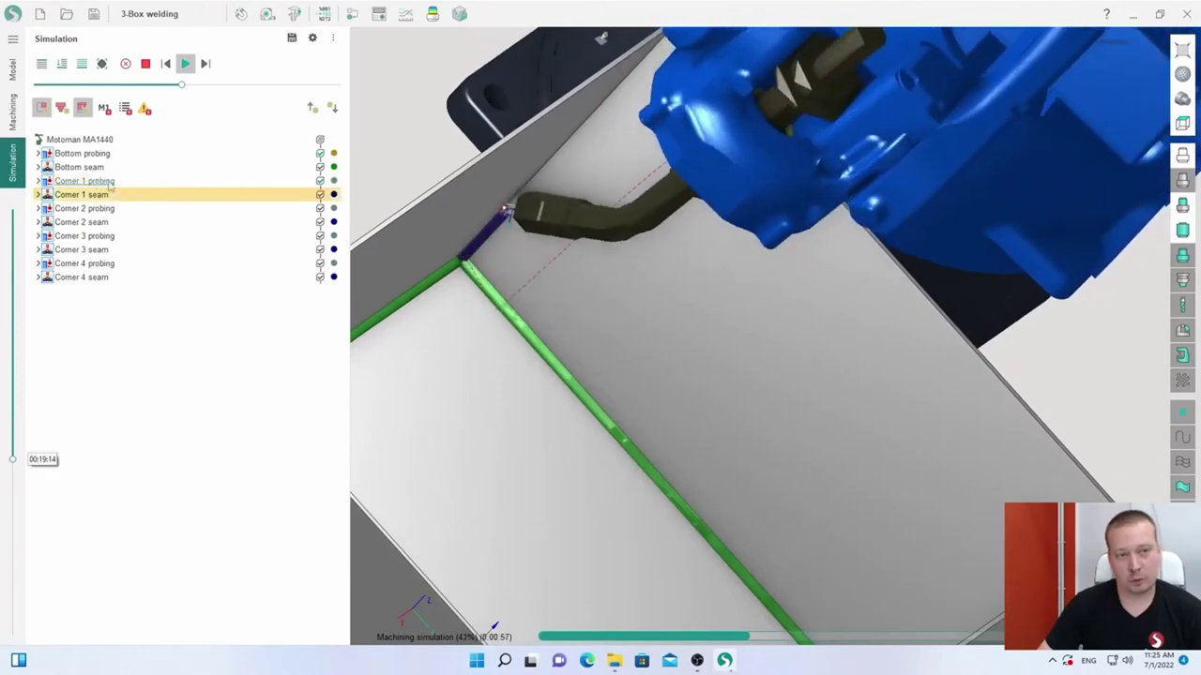
{"action": "scroll", "coordinate": [375, 263], "scroll_direction": "down", "scroll_amount": 3}
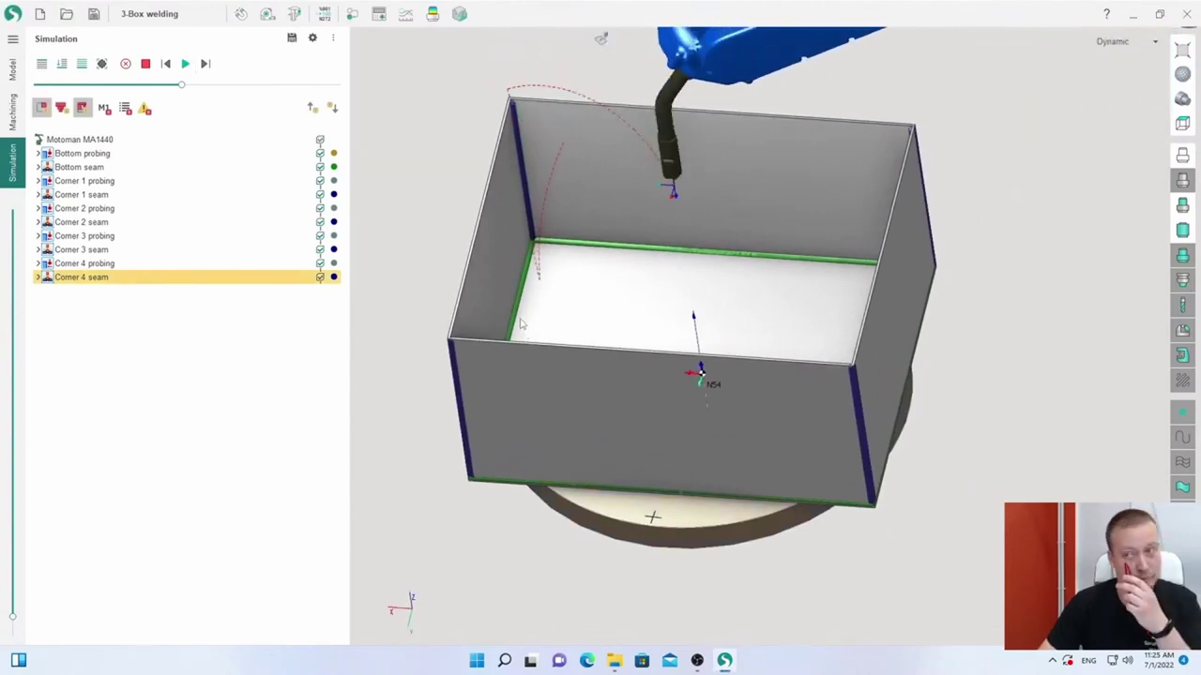
{"action": "left_click", "coordinate": [13, 110]}
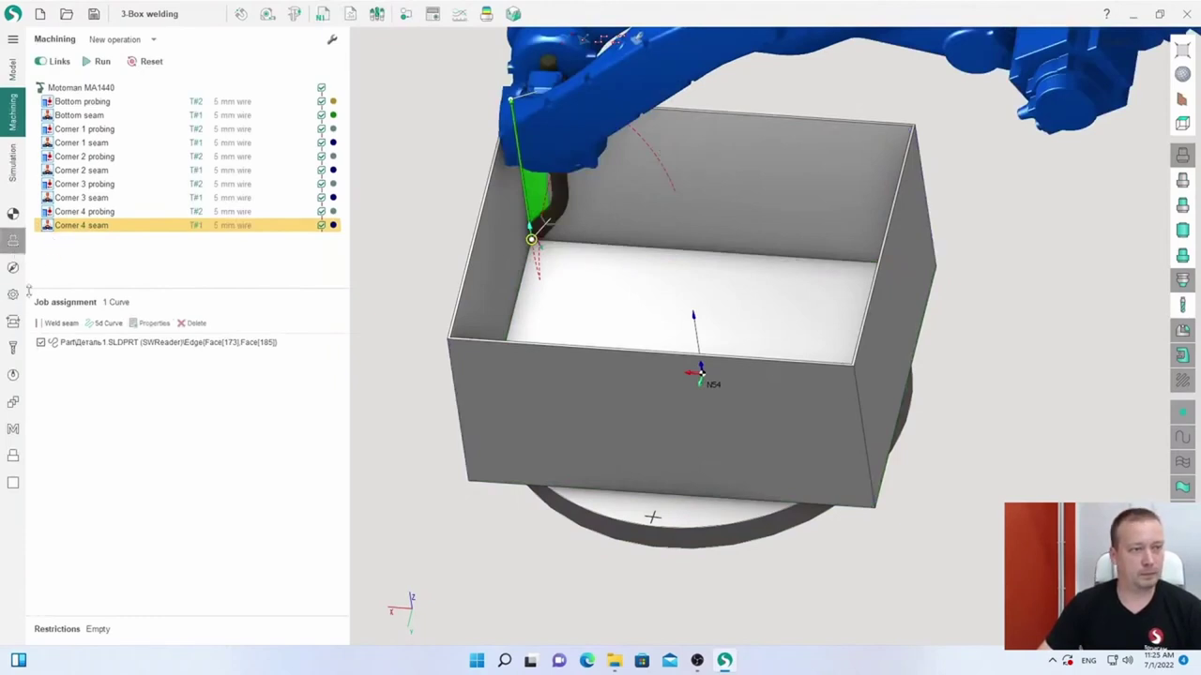
- Inspect Bottom probing, Corner 1 probing and Bottom seam, then start a new project
{"action": "left_click", "coordinate": [81, 102]}
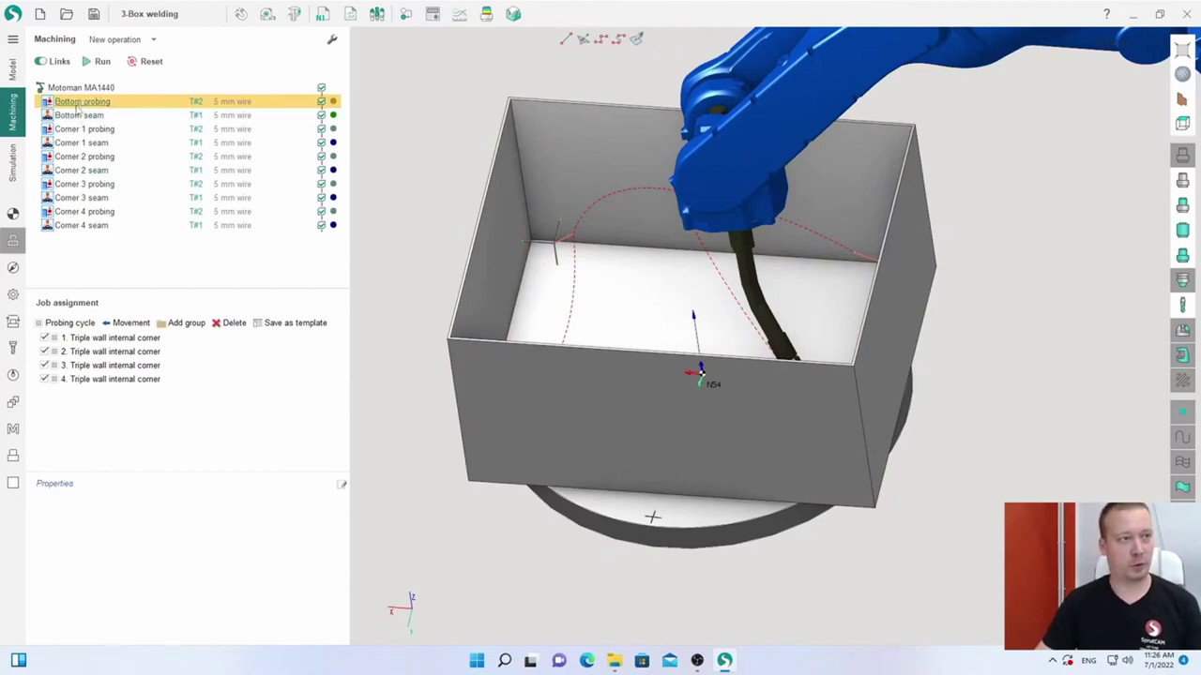
{"action": "left_click", "coordinate": [98, 129]}
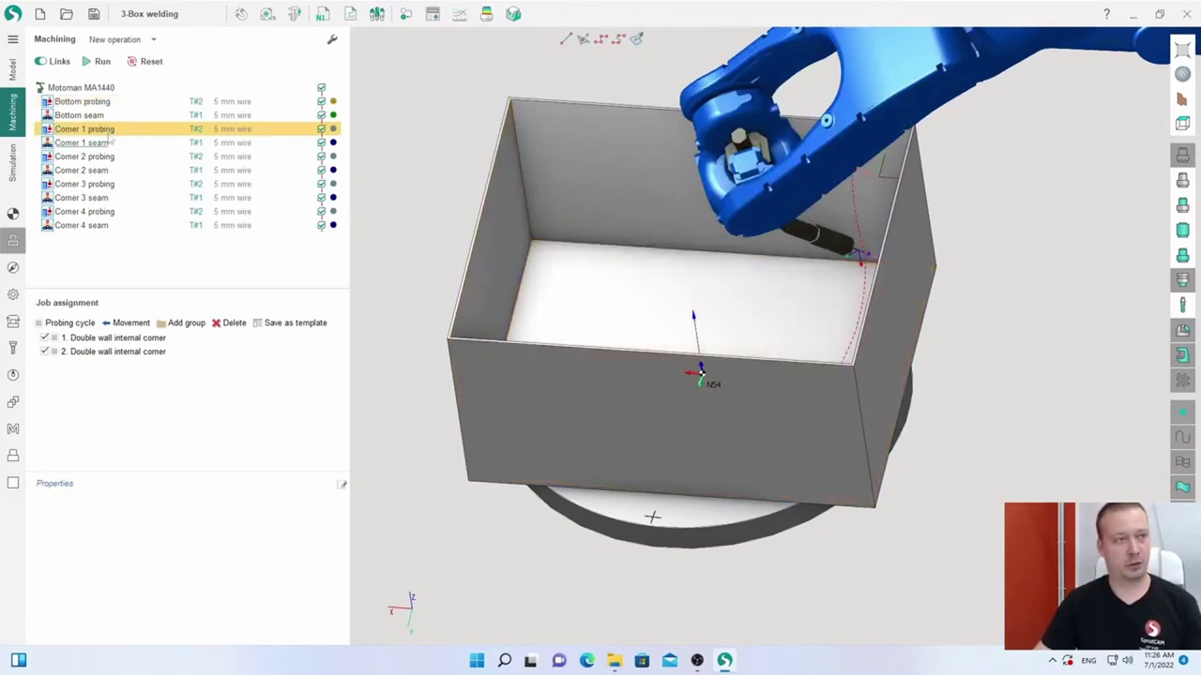
{"action": "left_click", "coordinate": [78, 115]}
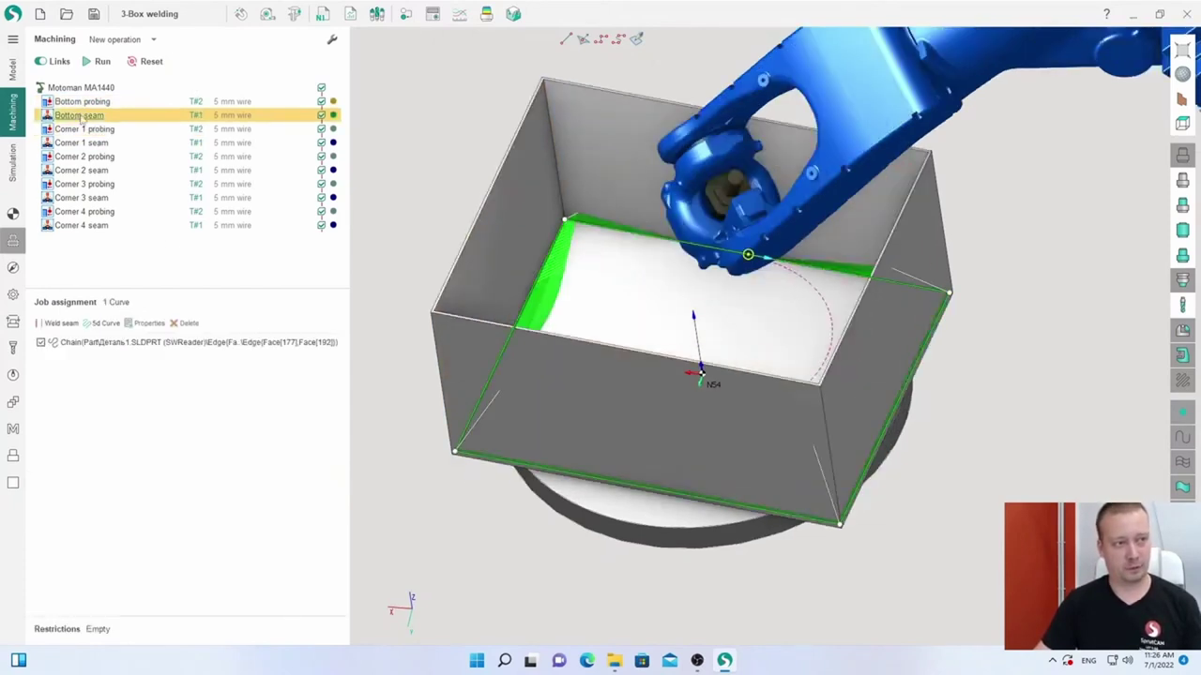
{"action": "scroll", "coordinate": [568, 223], "scroll_direction": "up", "scroll_amount": 5}
{"action": "scroll", "coordinate": [568, 223], "scroll_direction": "down", "scroll_amount": 4}
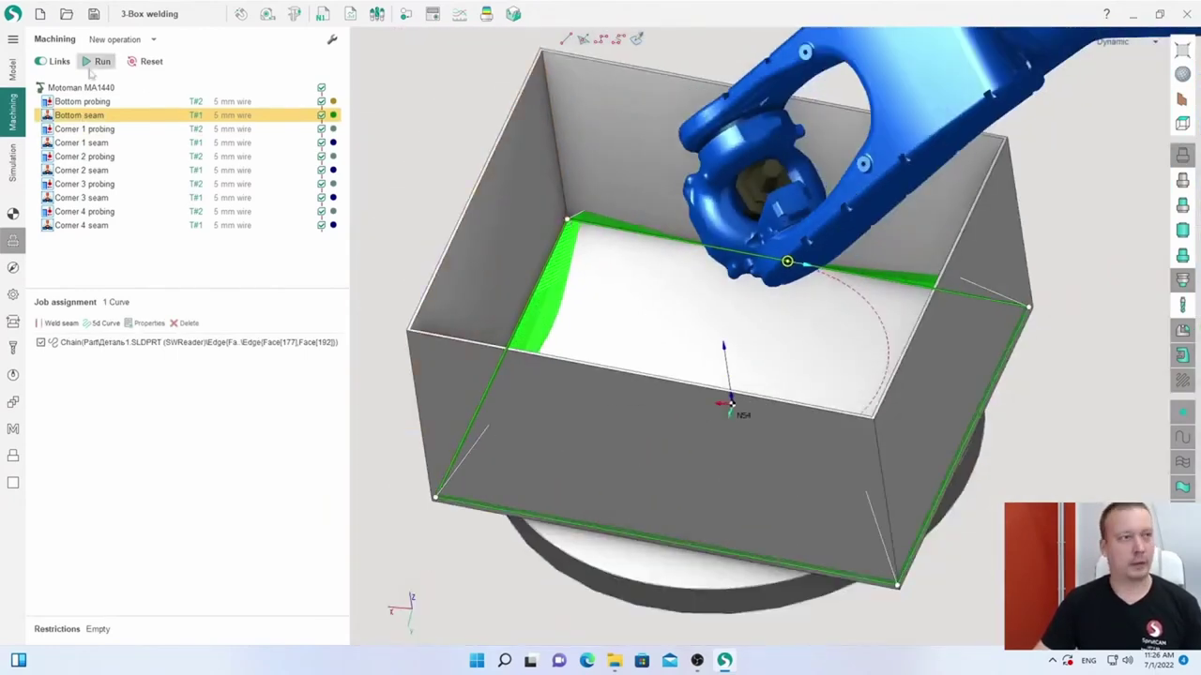
{"action": "left_click", "coordinate": [39, 13]}
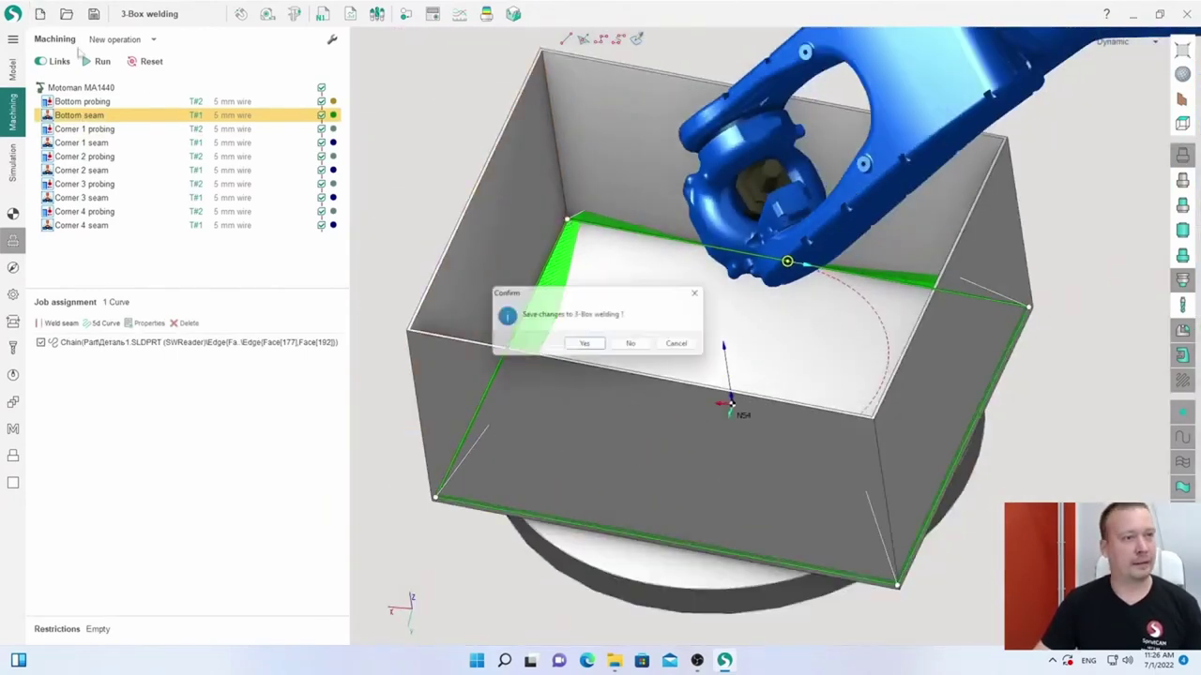
- Discard the 3-Box welding changes, add a Welding 6D operation and enlarge its Strategy panel
{"action": "left_click", "coordinate": [642, 348]}
{"action": "left_click", "coordinate": [154, 40]}
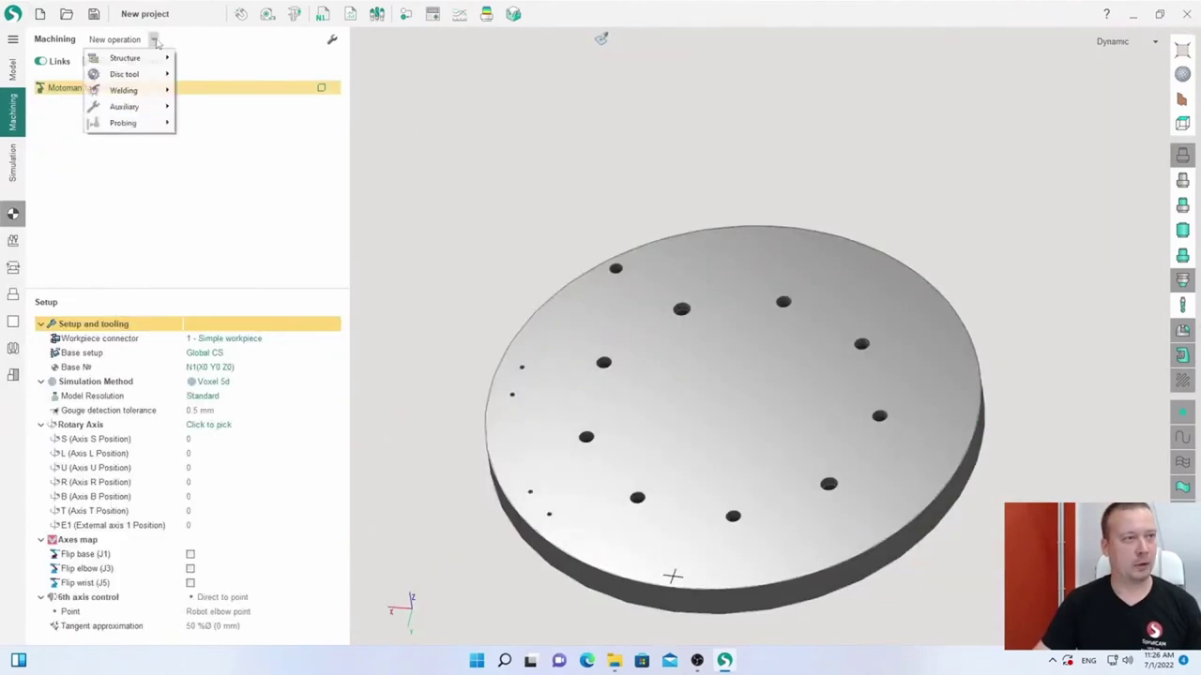
{"action": "mouse_move", "coordinate": [153, 91]}
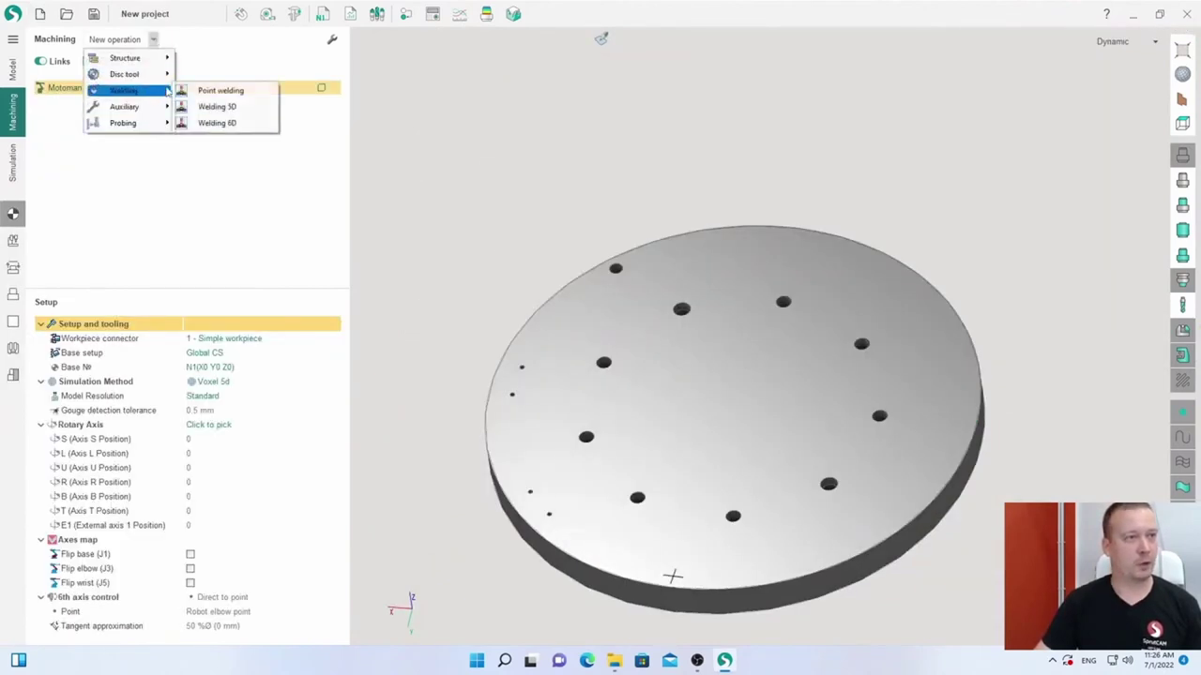
{"action": "left_click", "coordinate": [219, 124]}
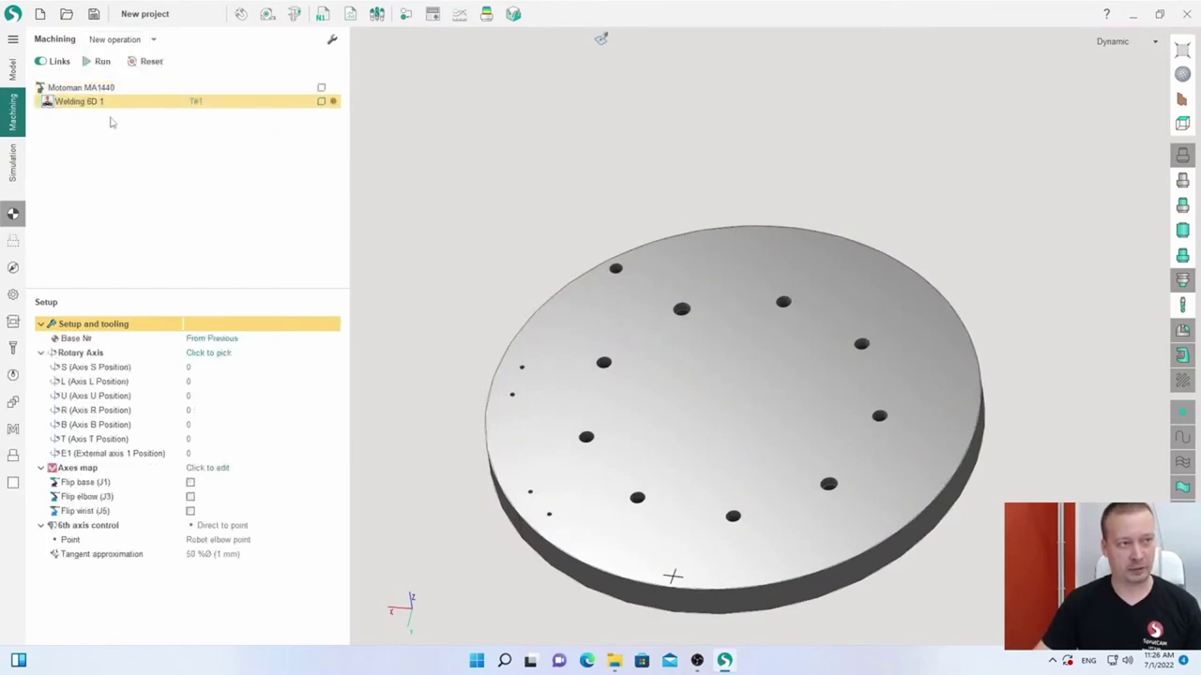
{"action": "left_click", "coordinate": [13, 268]}
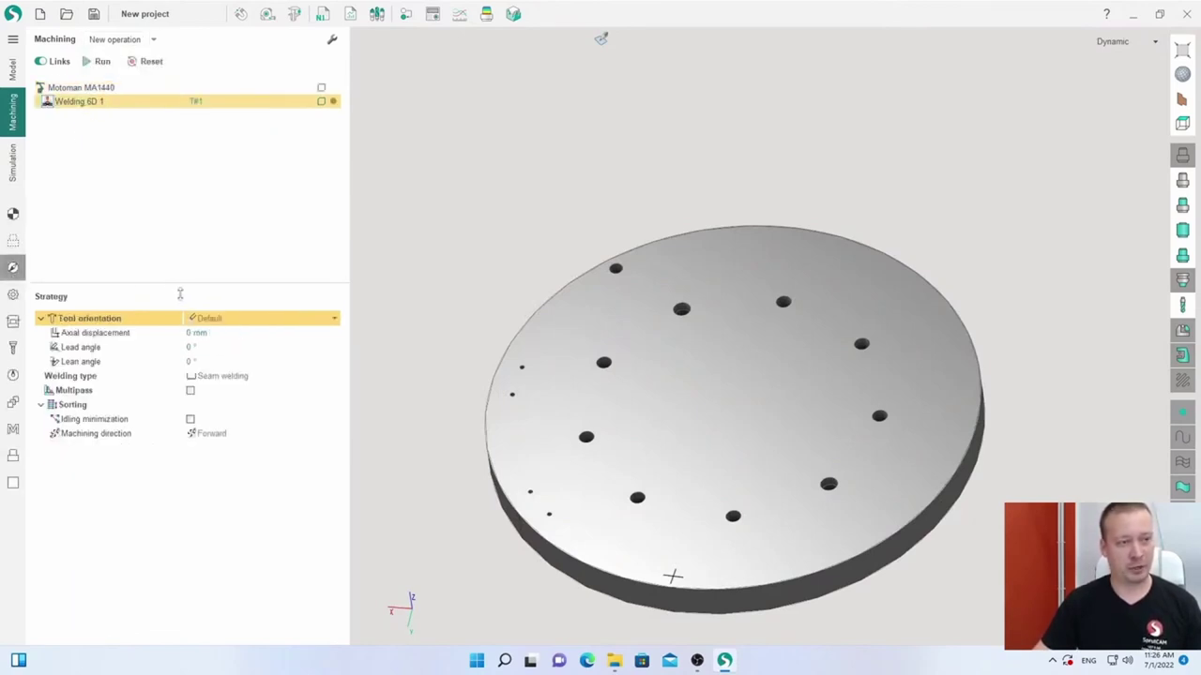
{"action": "left_click_drag", "start_coordinate": [180, 295], "coordinate": [192, 259]}
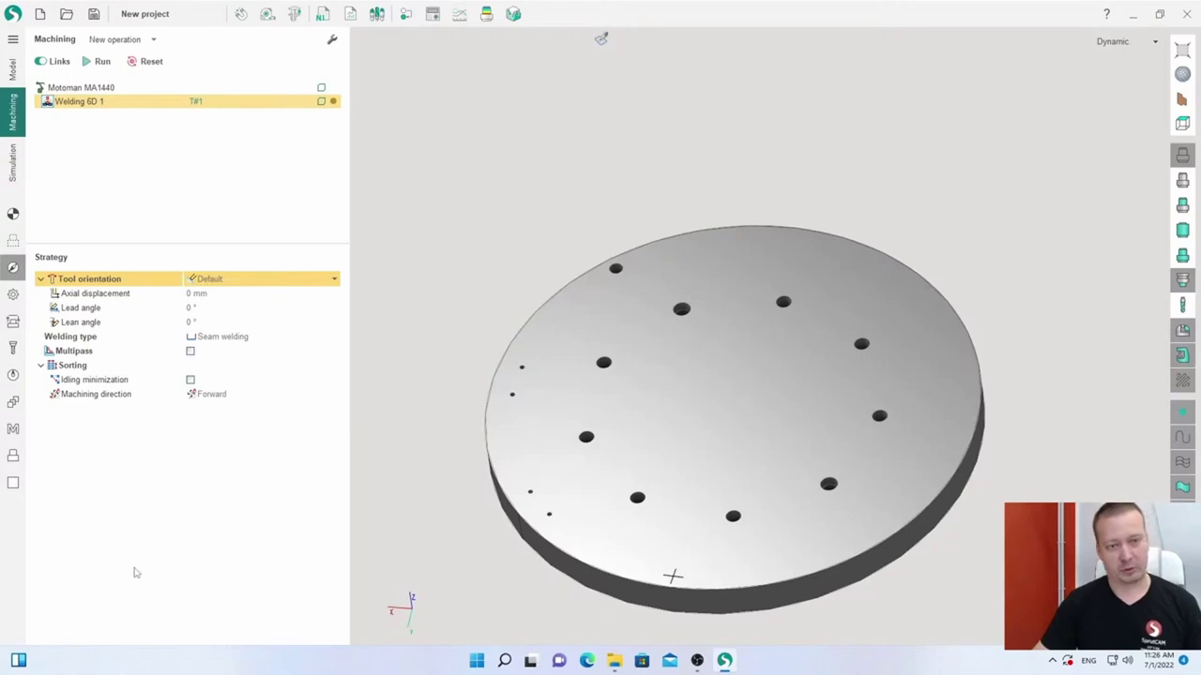
- Zoom out and orbit until the robot and turntable fit, then bring up Utilities
{"action": "scroll", "coordinate": [464, 378], "scroll_direction": "down", "scroll_amount": 5}
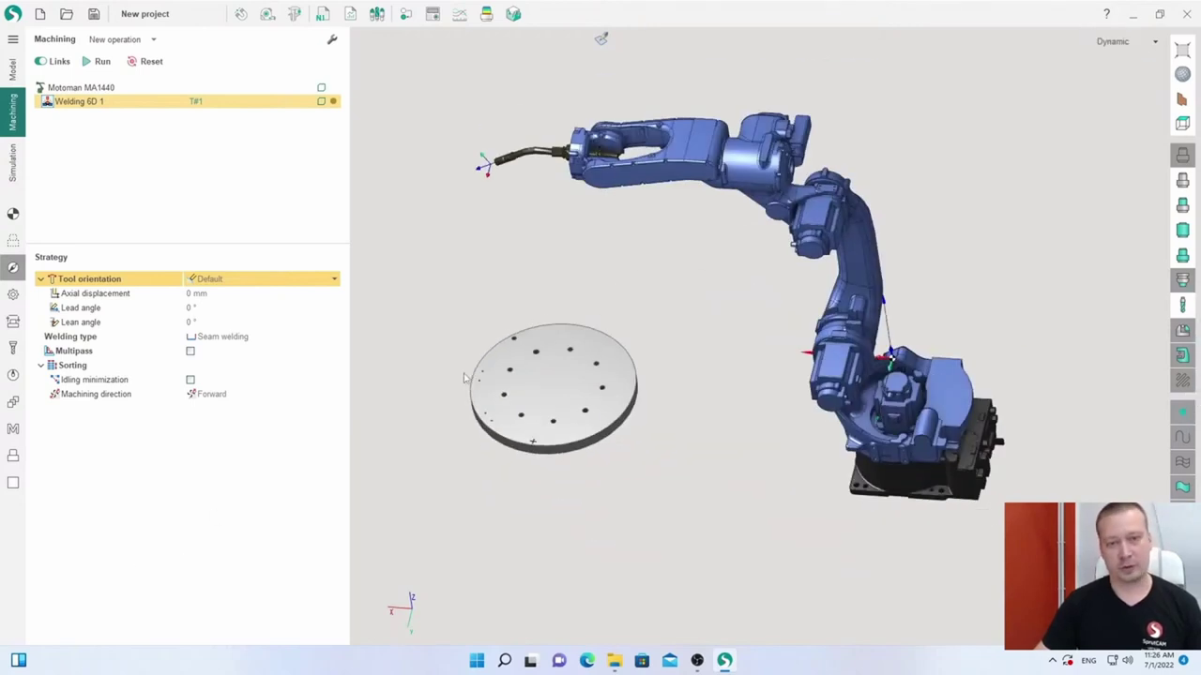
{"action": "right_click_drag", "start_coordinate": [512, 375], "coordinate": [555, 394]}
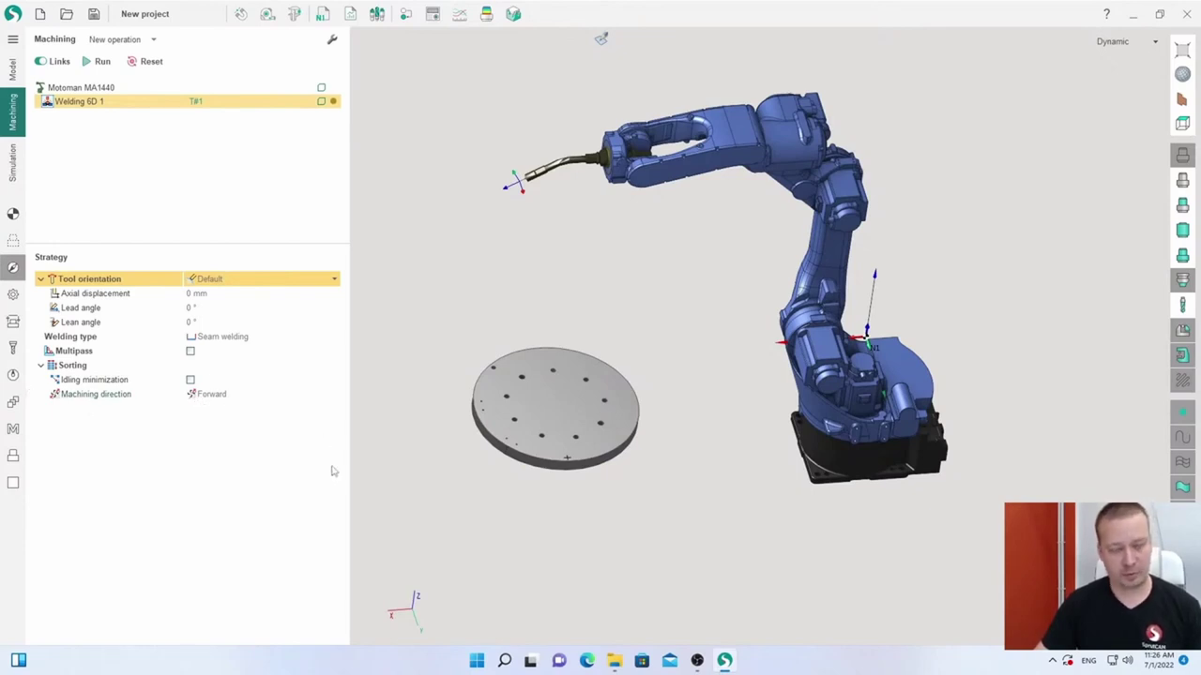
{"action": "left_click", "coordinate": [13, 40]}
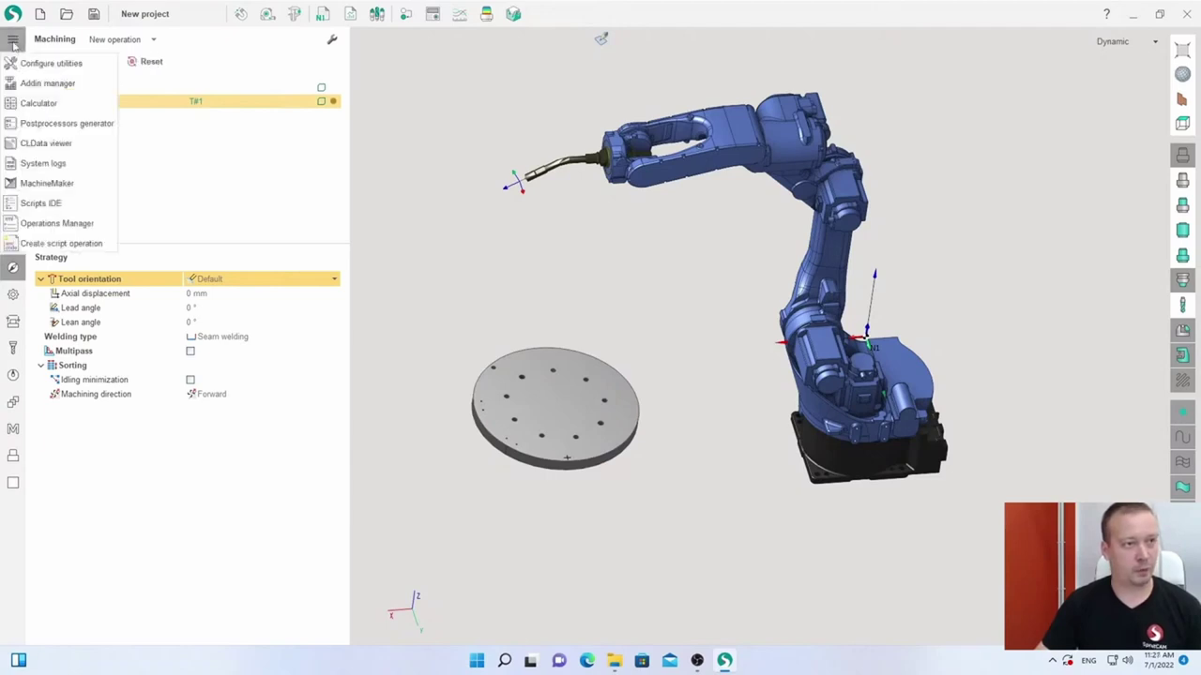
- Check the System setup Additional tab and close it without changes
{"action": "left_click", "coordinate": [66, 224]}
{"action": "left_click", "coordinate": [13, 14]}
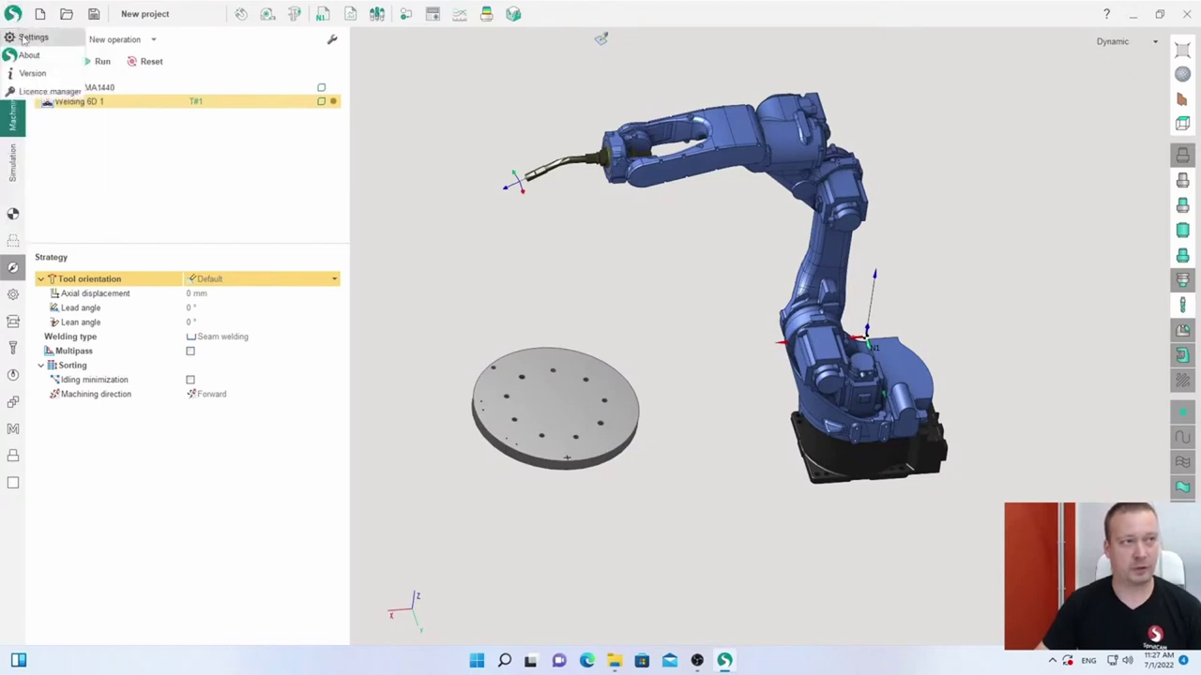
{"action": "left_click", "coordinate": [70, 41]}
{"action": "left_click", "coordinate": [617, 207]}
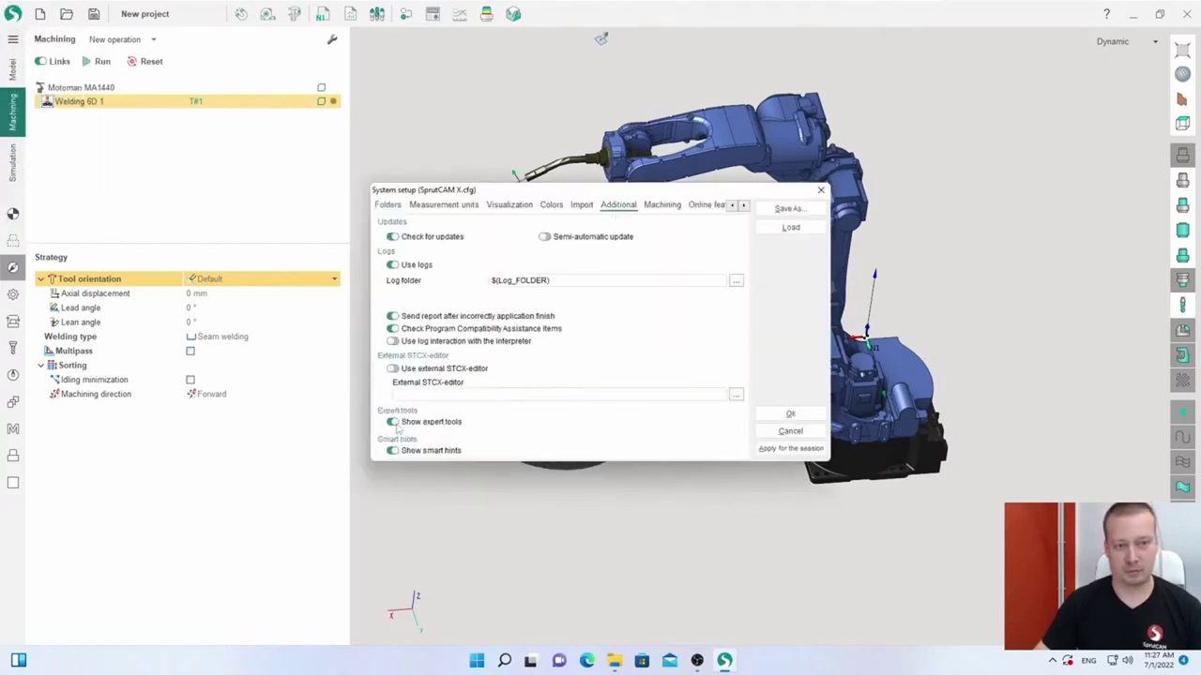
{"action": "left_click", "coordinate": [790, 431]}
- Include the WeldingOp_Test XML unit in Operations Manager, close it and apply the changes
{"action": "left_click", "coordinate": [13, 42]}
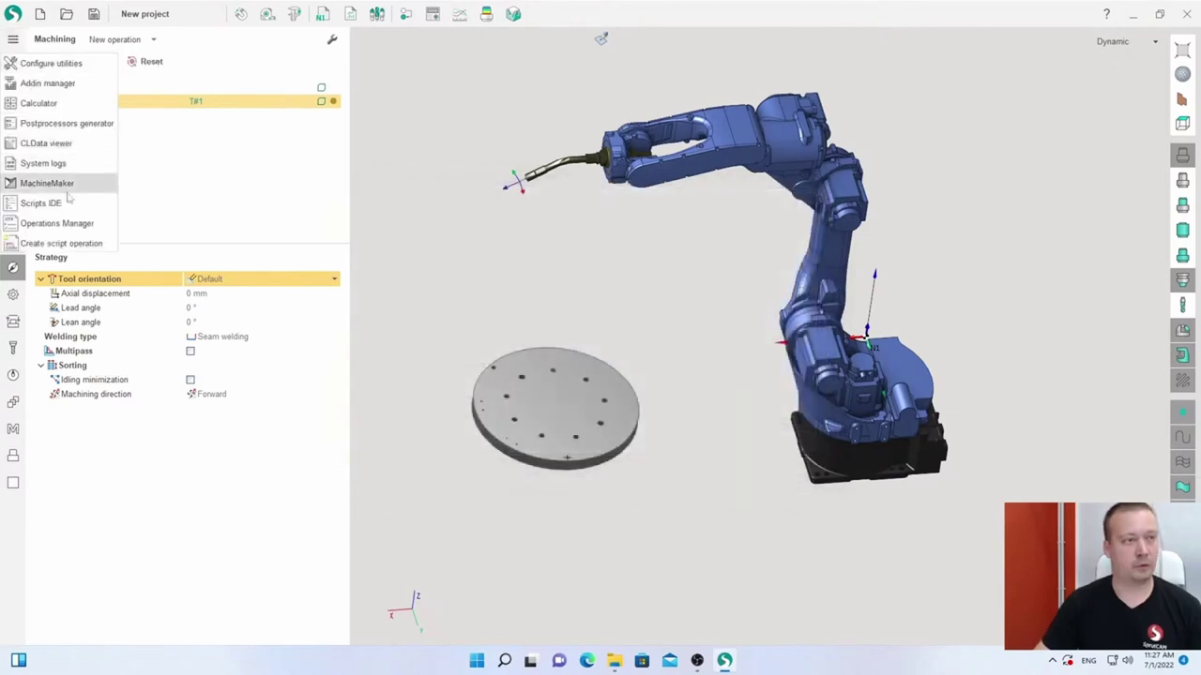
{"action": "left_click", "coordinate": [62, 225]}
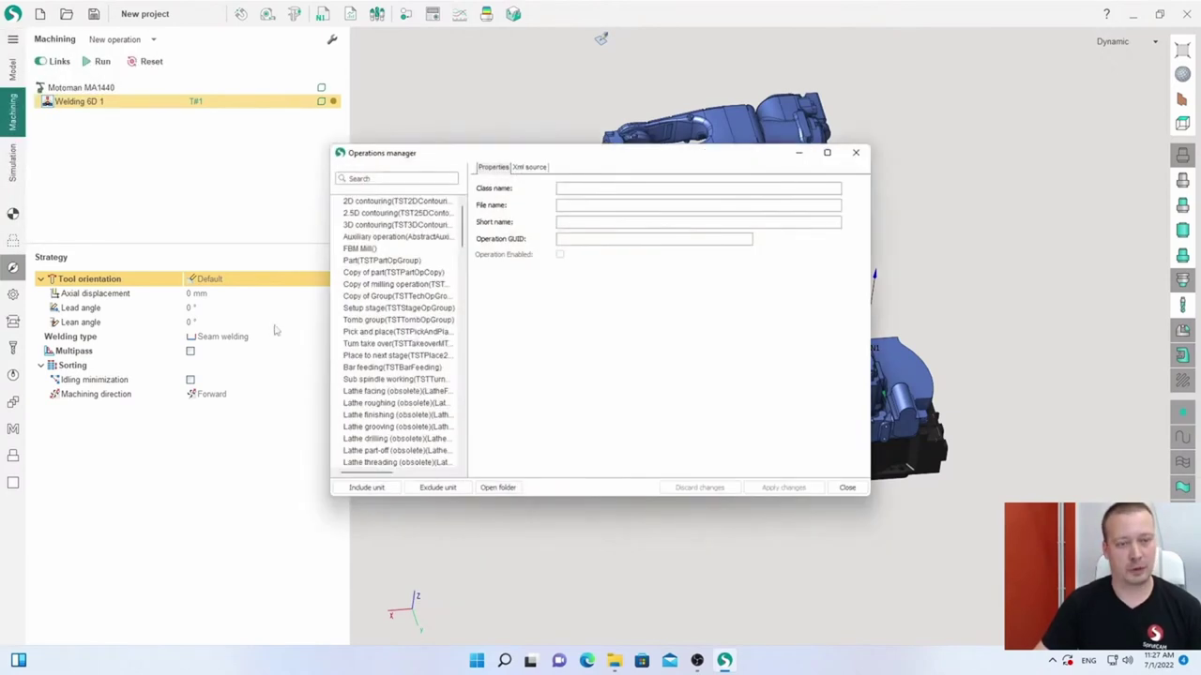
{"action": "left_click", "coordinate": [365, 488]}
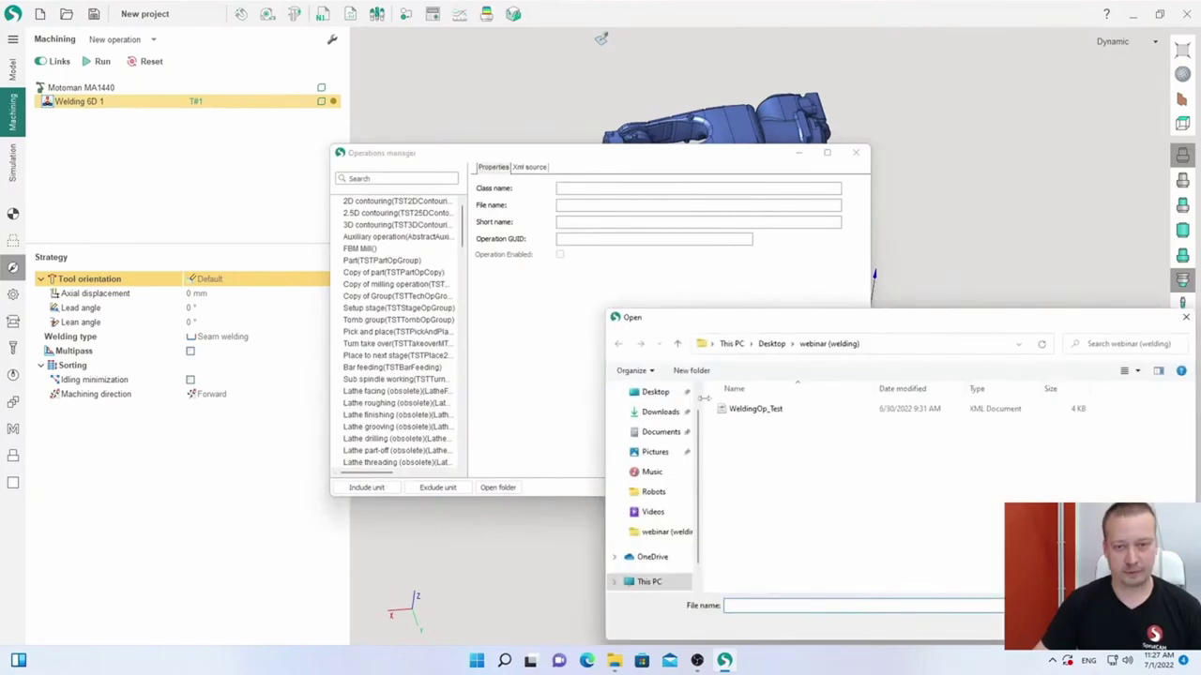
{"action": "left_click_drag", "start_coordinate": [730, 320], "coordinate": [604, 247]}
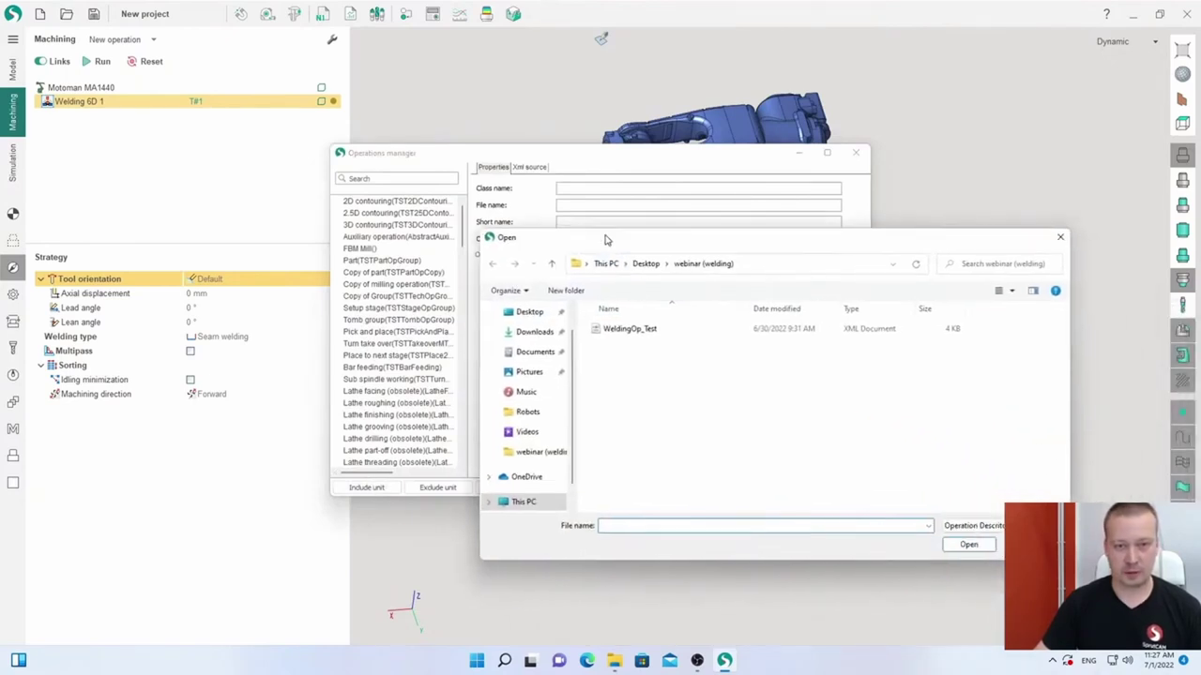
{"action": "left_click", "coordinate": [624, 333]}
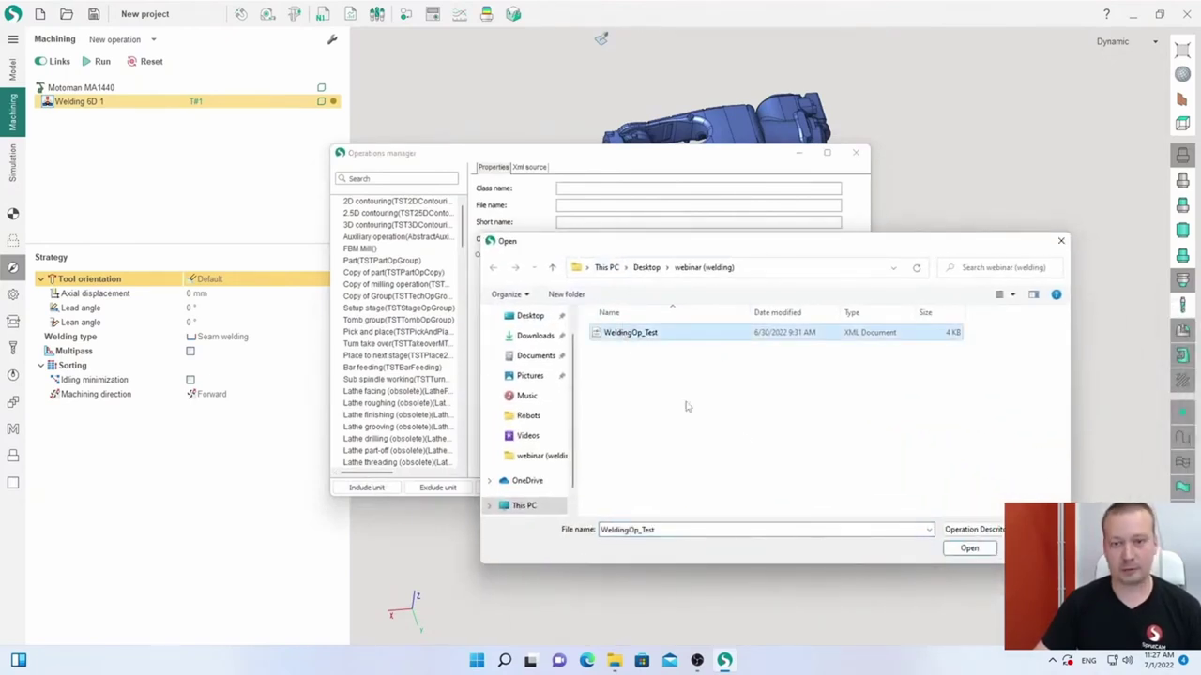
{"action": "left_click", "coordinate": [972, 549]}
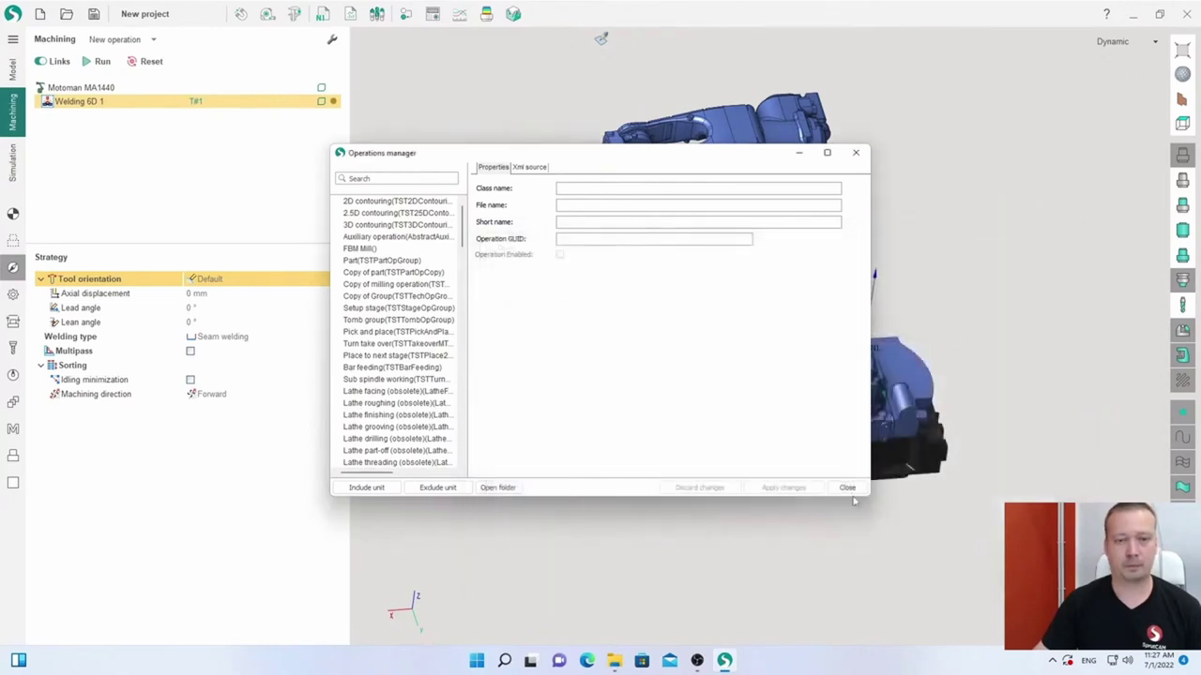
{"action": "left_click", "coordinate": [848, 489]}
{"action": "left_click", "coordinate": [586, 345]}
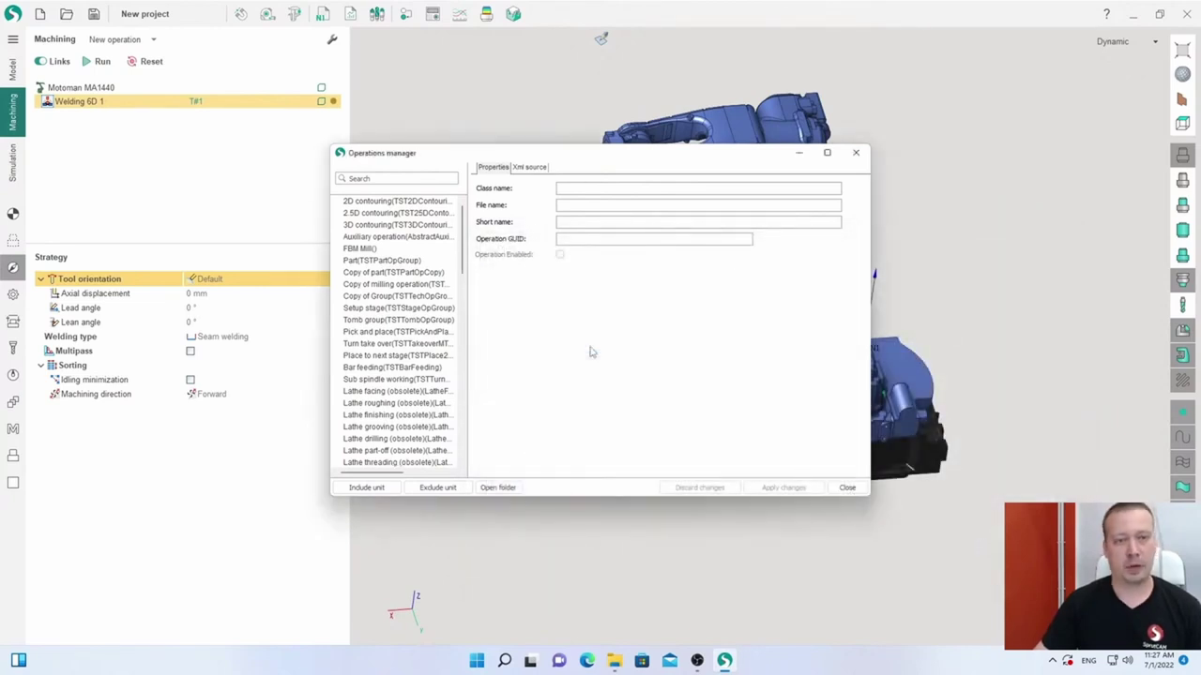
- Confirm the XML reload without saving, then add a Welding operation(test)
{"action": "left_click", "coordinate": [629, 348]}
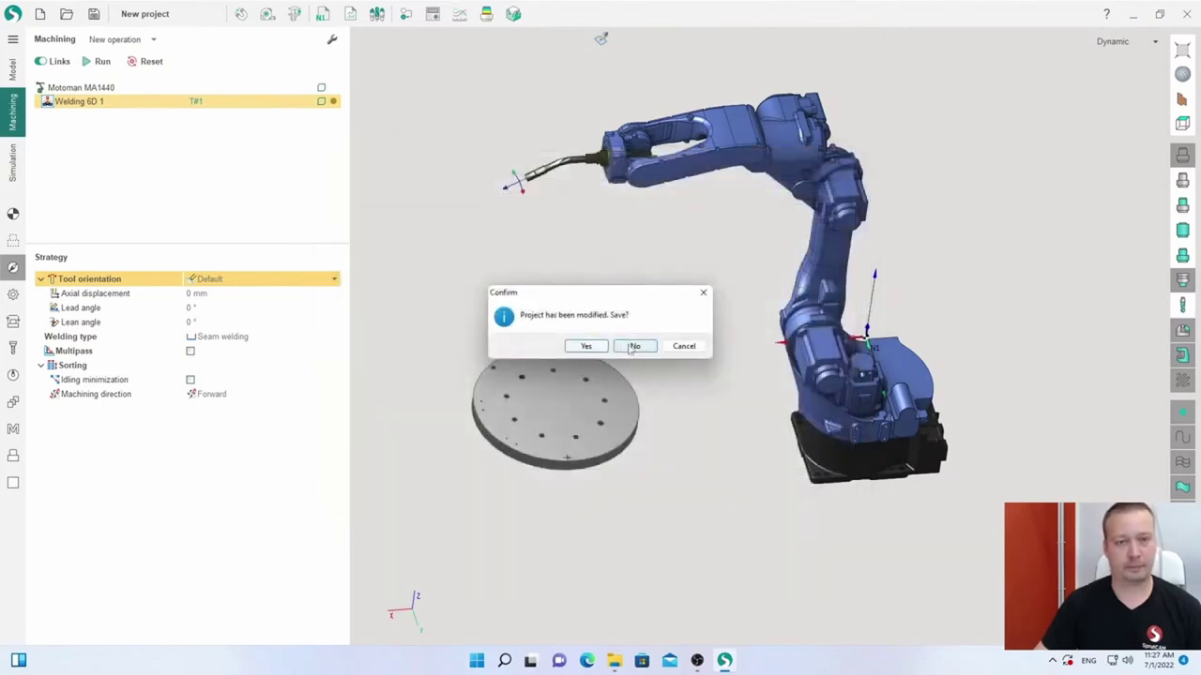
{"action": "left_click", "coordinate": [630, 347]}
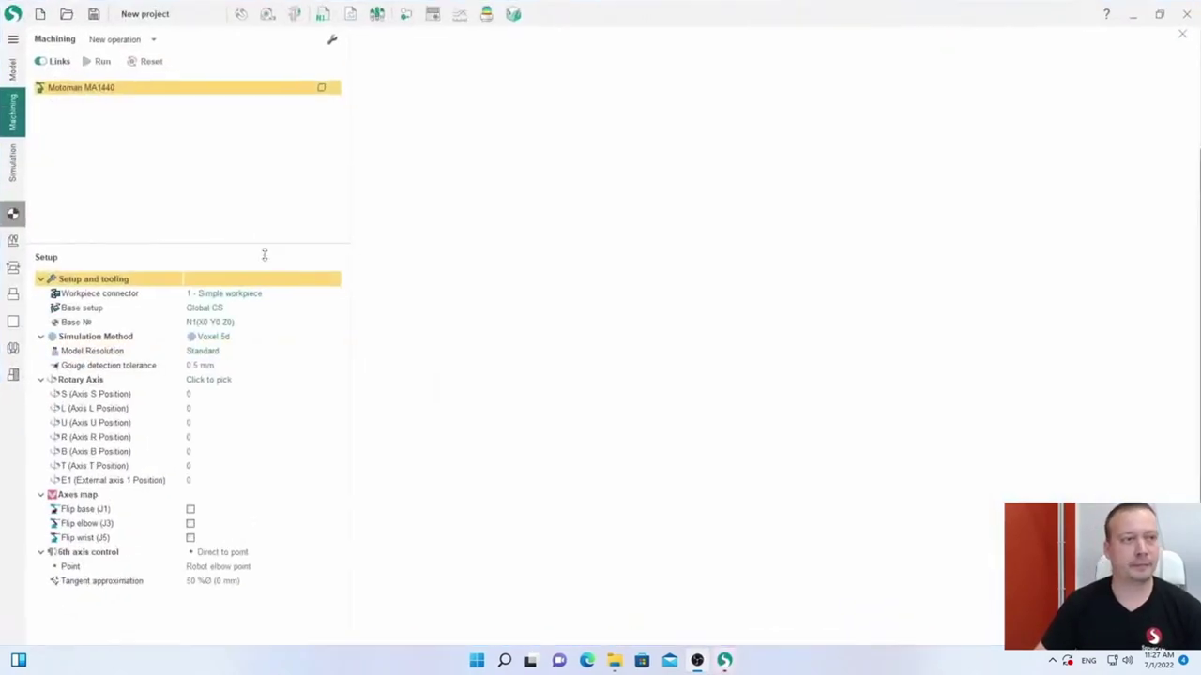
{"action": "left_click", "coordinate": [154, 41]}
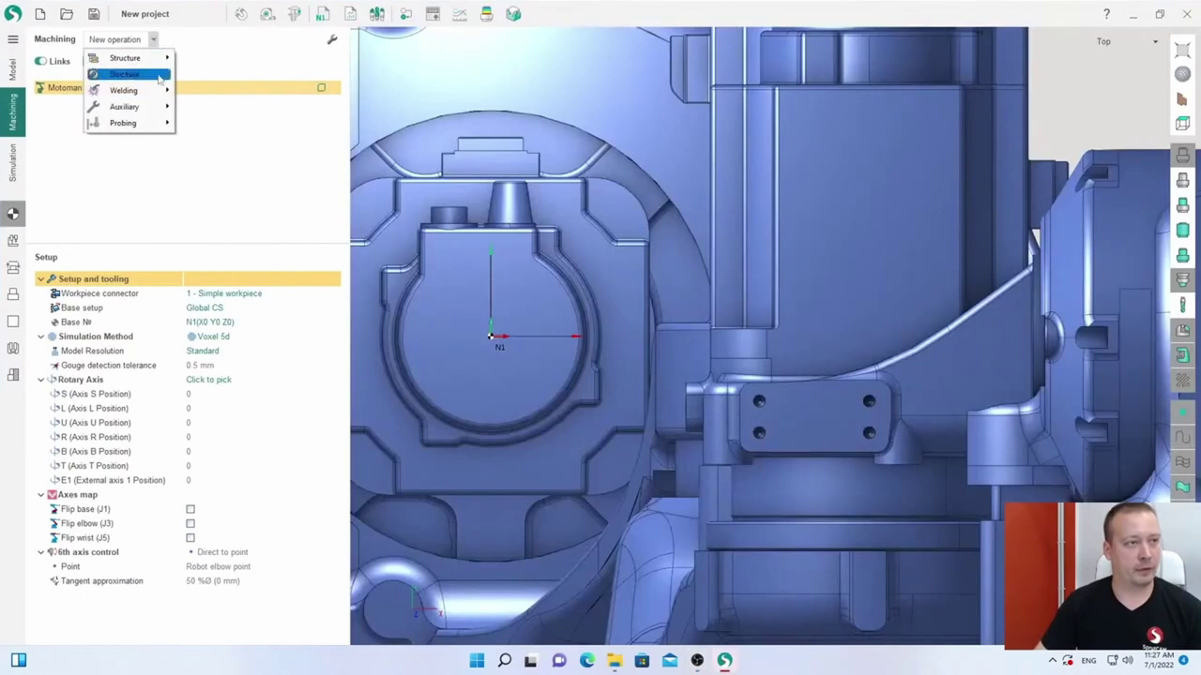
{"action": "mouse_move", "coordinate": [156, 95]}
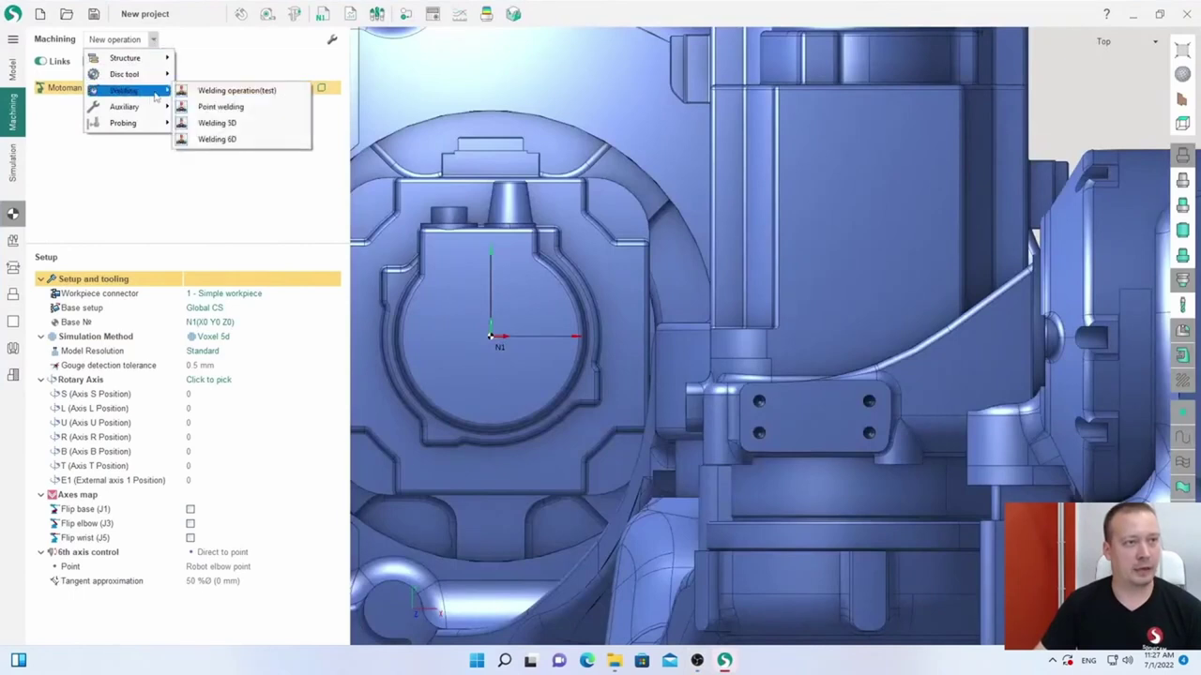
{"action": "left_click", "coordinate": [261, 91]}
- Add a Welding 6D operation from the Welding menu and show its strategy
{"action": "left_click", "coordinate": [154, 40]}
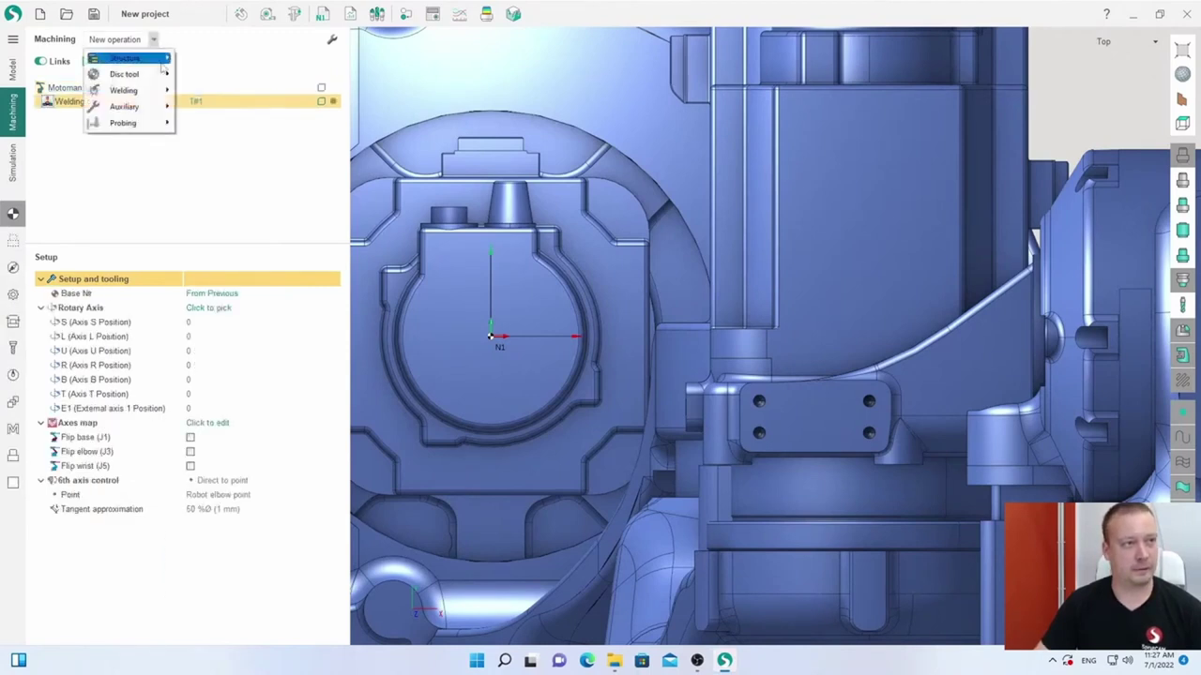
{"action": "mouse_move", "coordinate": [131, 90]}
{"action": "left_click", "coordinate": [235, 131]}
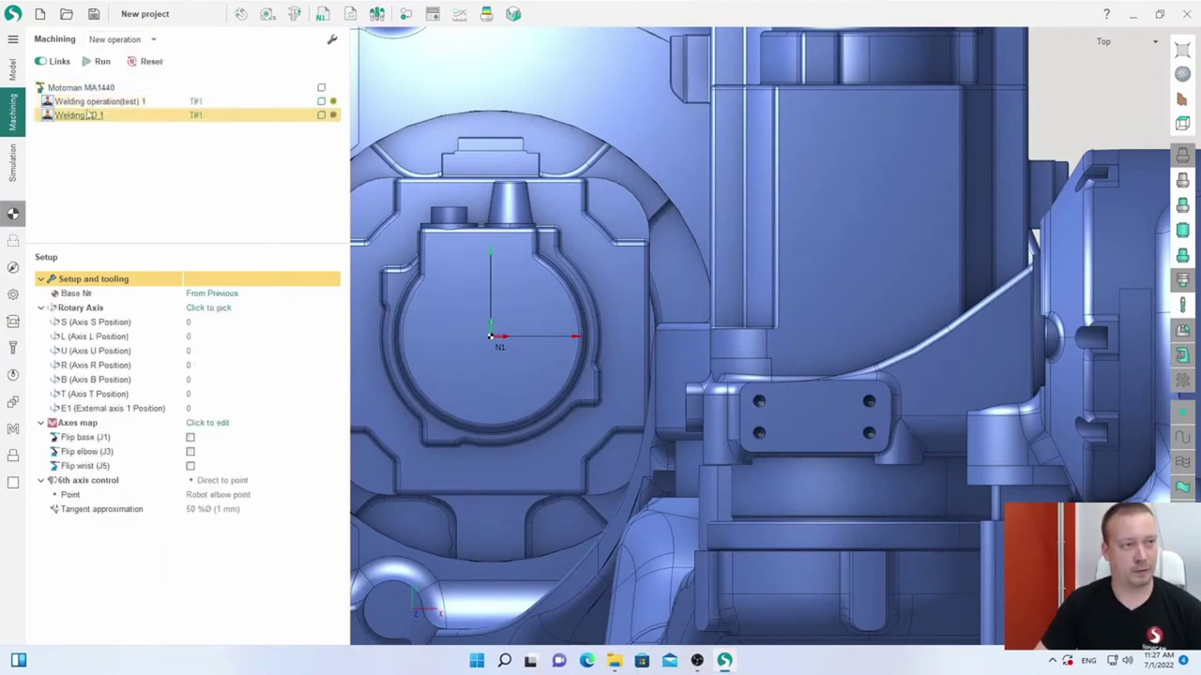
{"action": "left_click", "coordinate": [13, 268]}
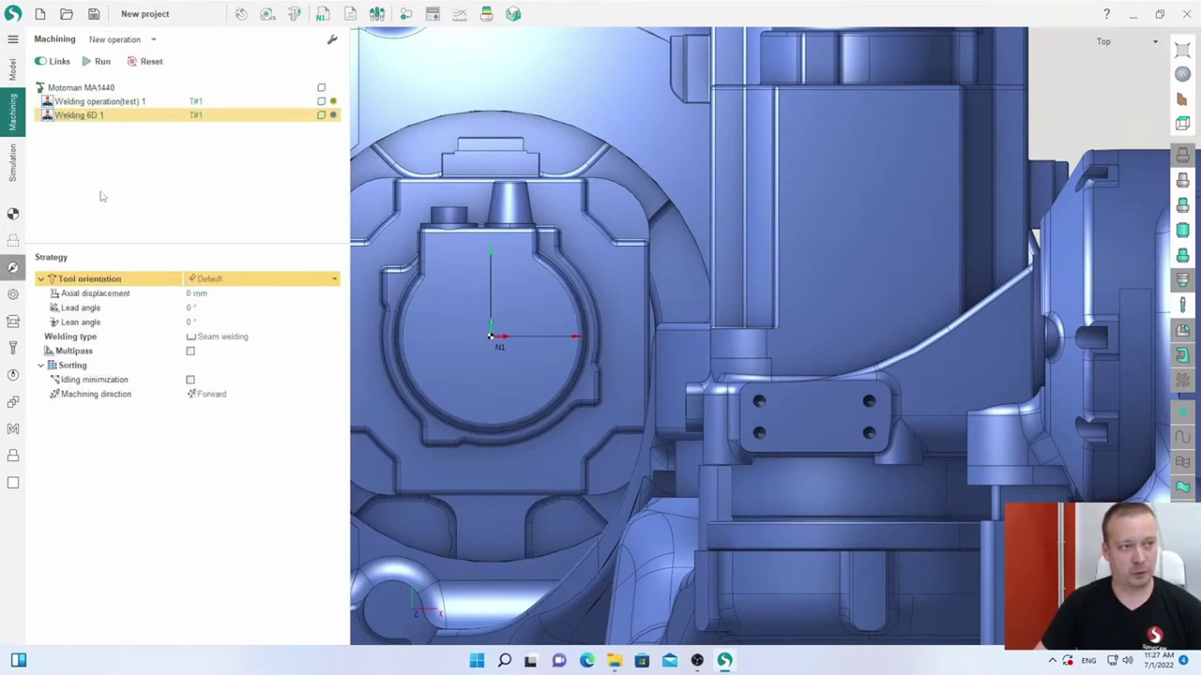
- In Welding operation(test) 1's strategy, switch Contact Off and back to On
{"action": "left_click", "coordinate": [58, 101]}
{"action": "left_click", "coordinate": [66, 394]}
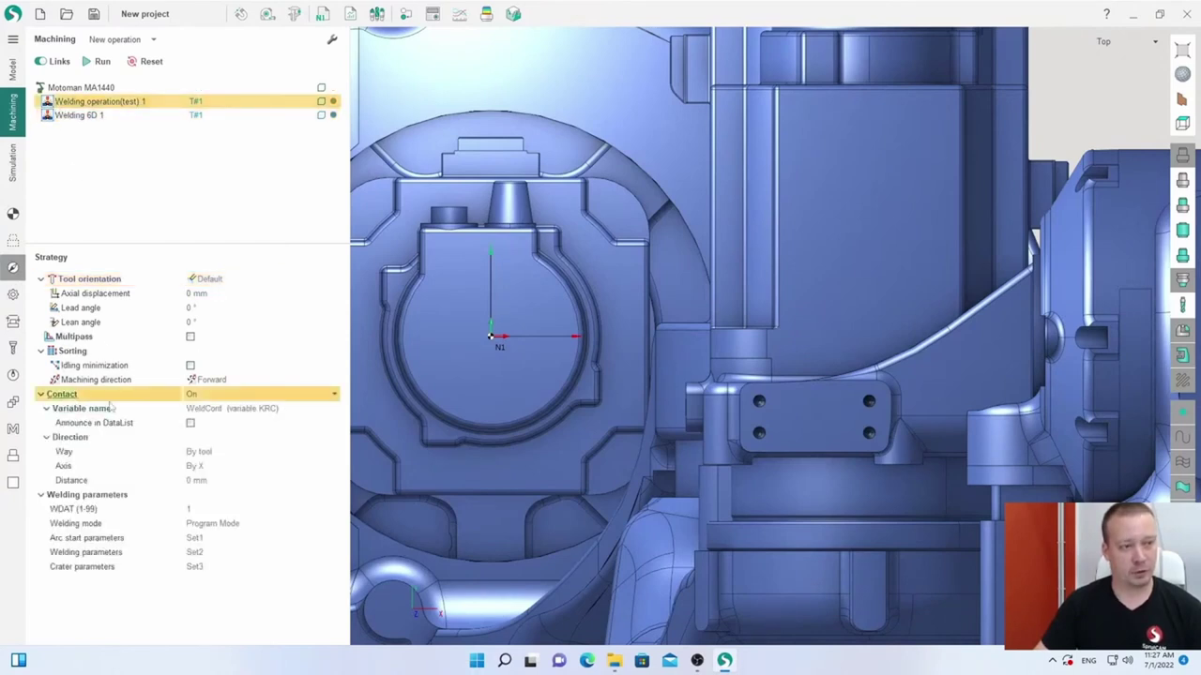
{"action": "left_click", "coordinate": [215, 399]}
{"action": "left_click", "coordinate": [209, 422]}
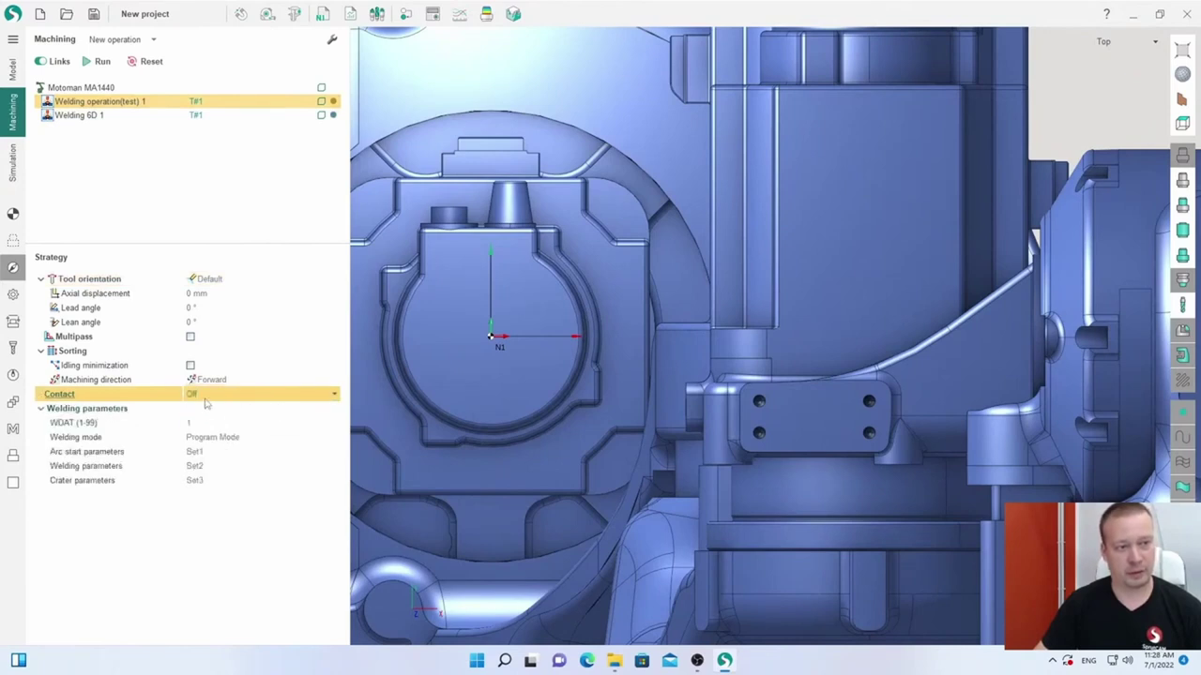
{"action": "left_click", "coordinate": [207, 397]}
{"action": "left_click", "coordinate": [206, 401]}
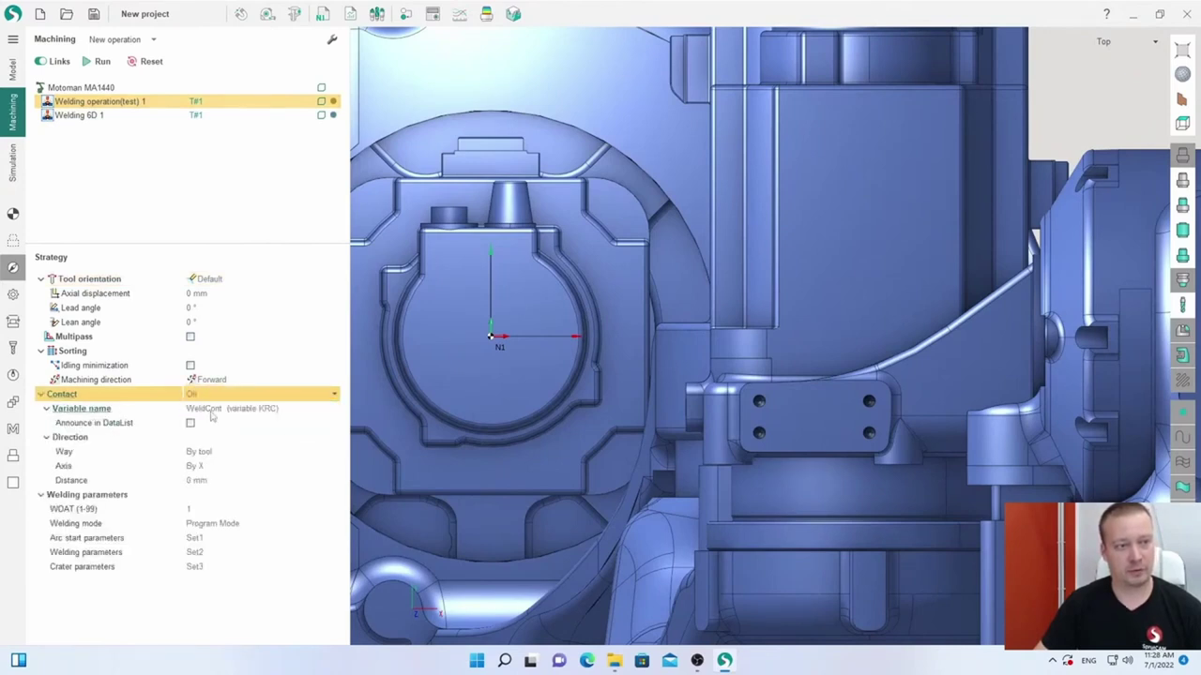
- Try entry number for the contact, then restore variable WeldCont with DataList announcing off
{"action": "left_click", "coordinate": [206, 410]}
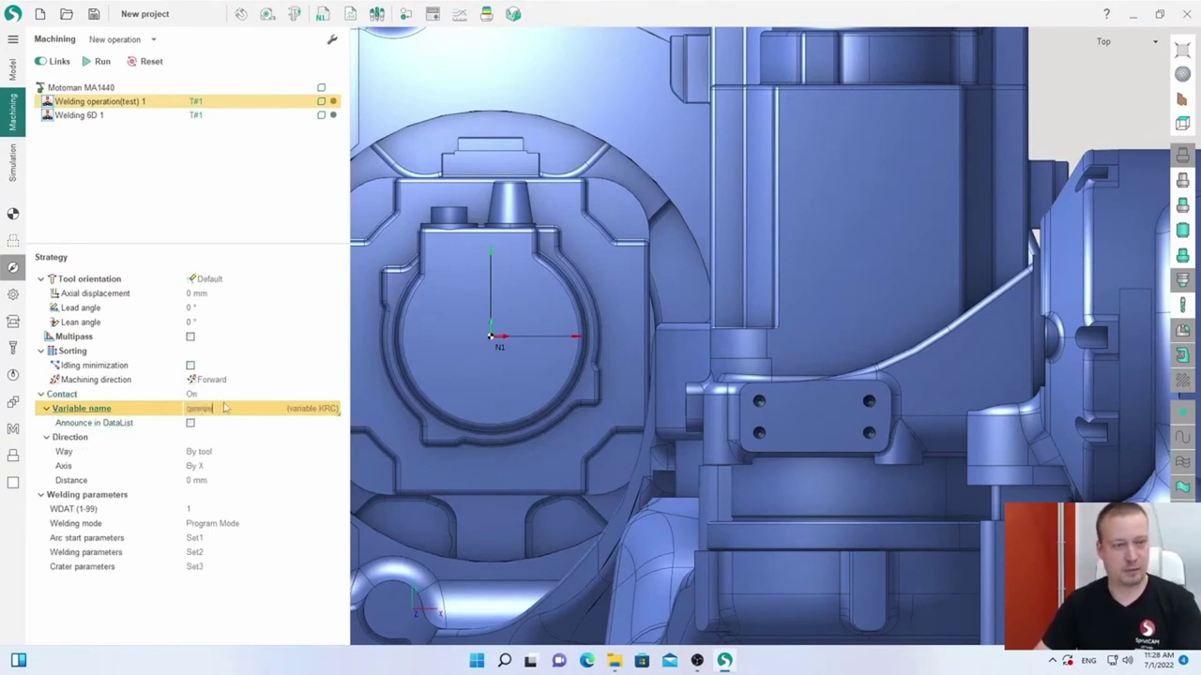
{"action": "left_click", "coordinate": [319, 409]}
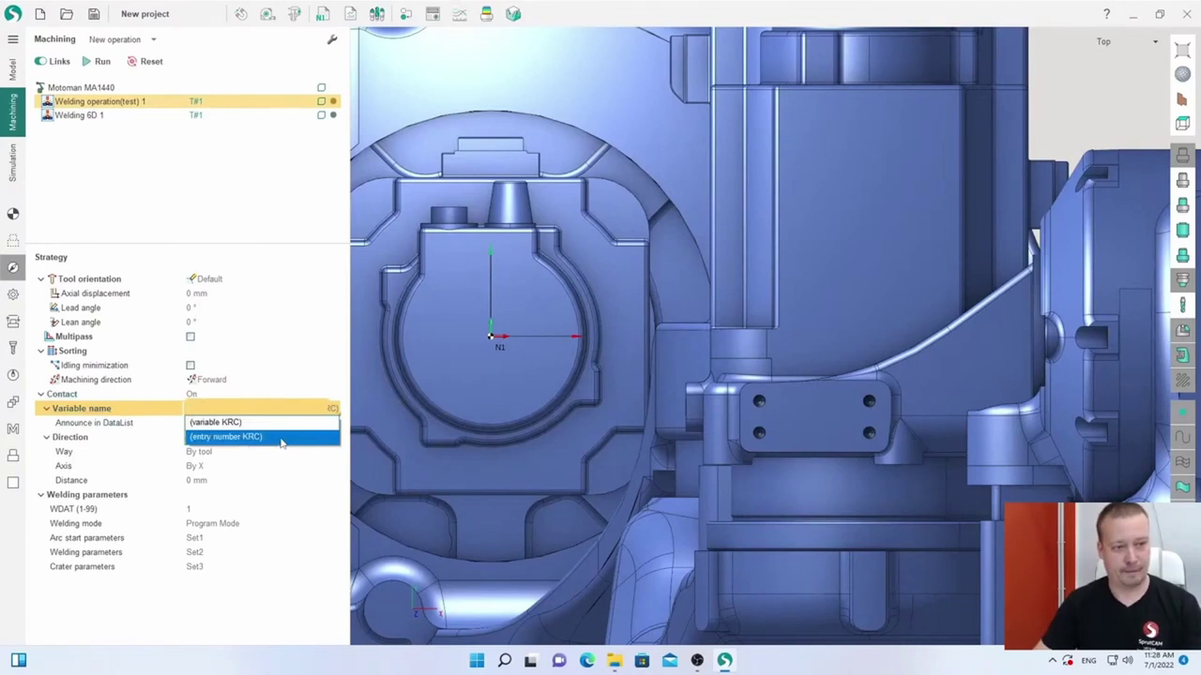
{"action": "left_click", "coordinate": [281, 436]}
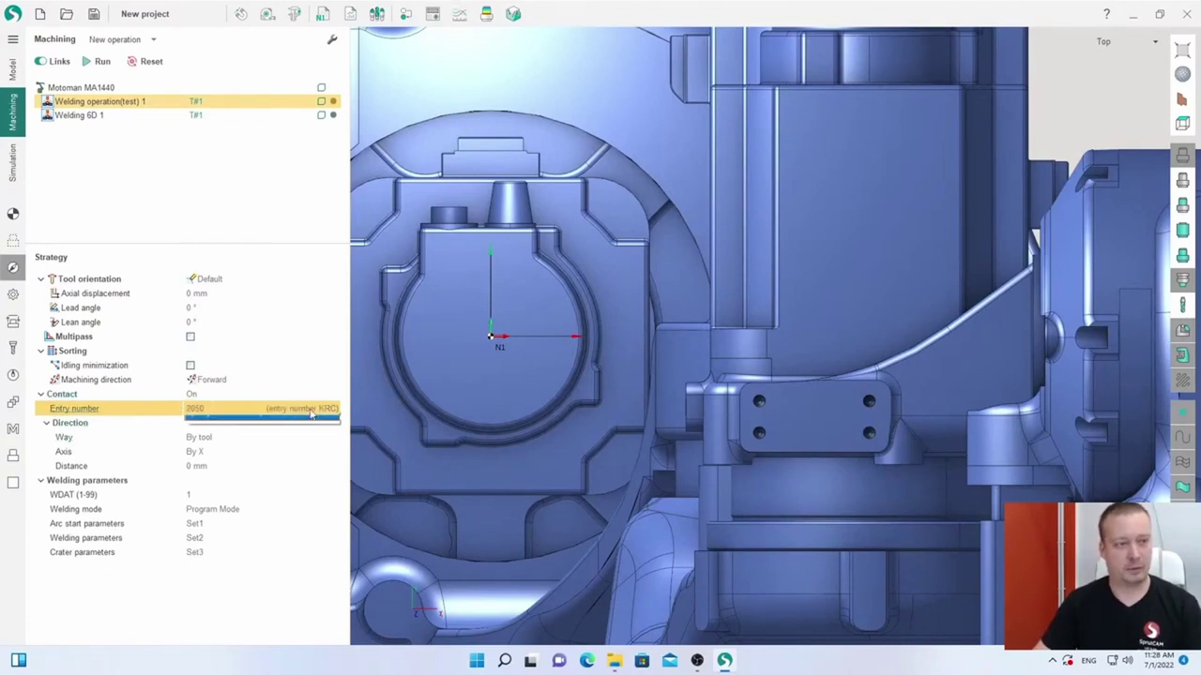
{"action": "left_click", "coordinate": [319, 408]}
{"action": "left_click", "coordinate": [202, 422]}
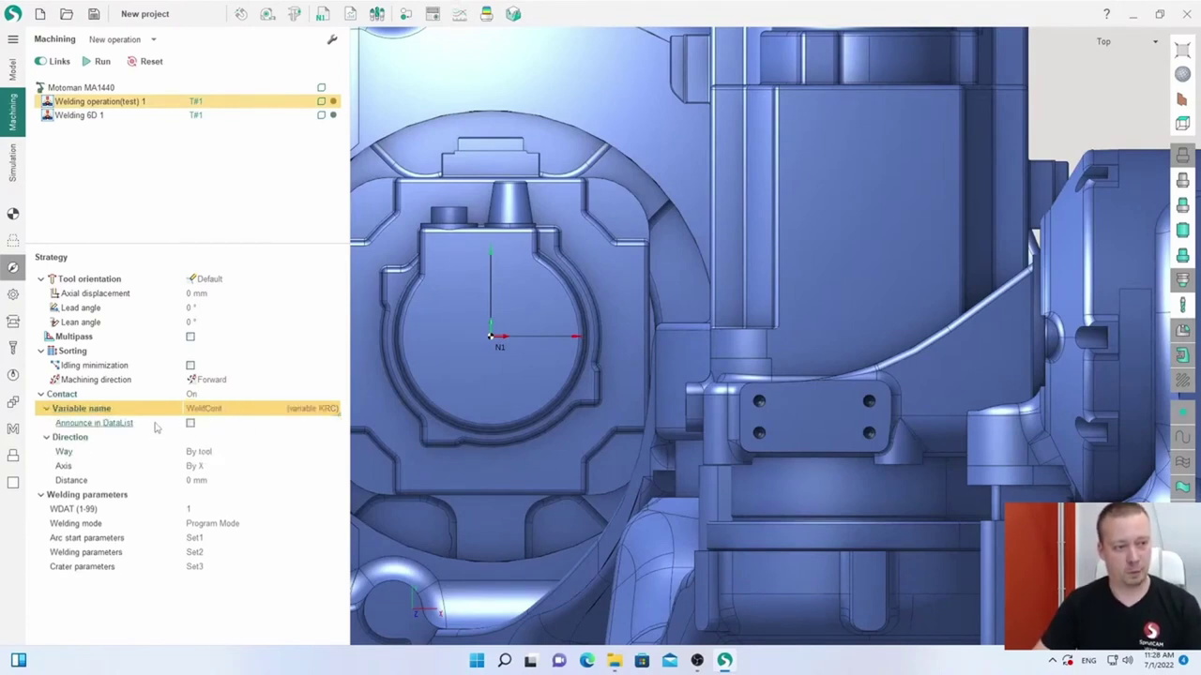
{"action": "left_click", "coordinate": [184, 424]}
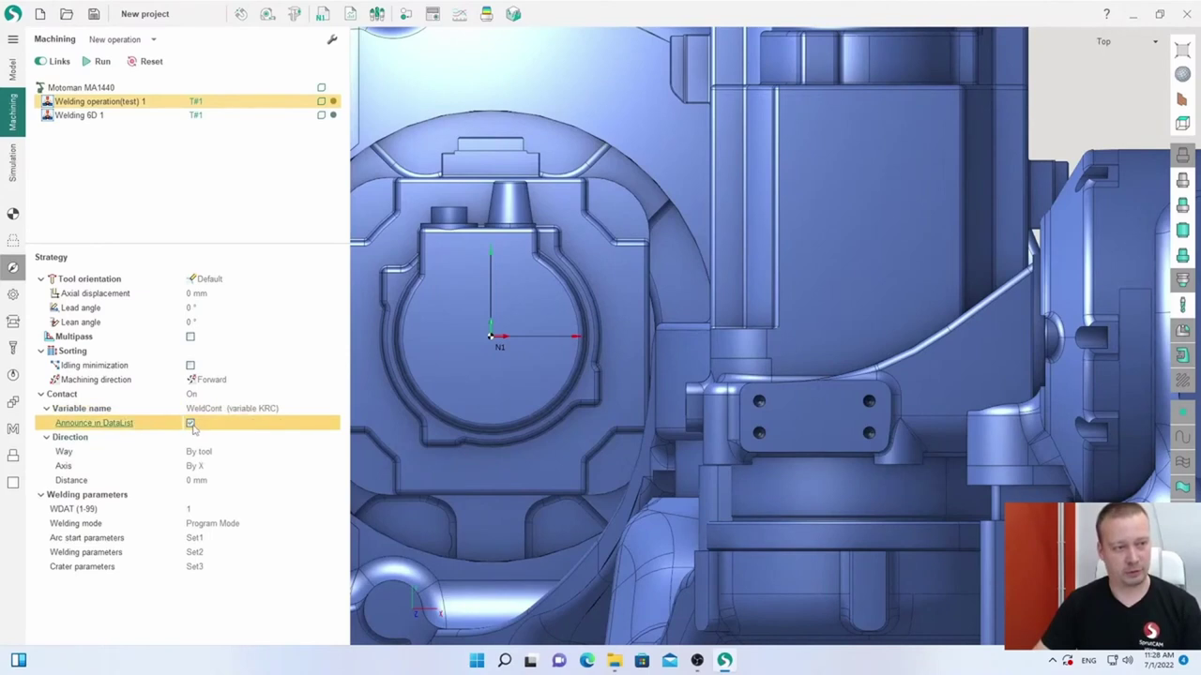
{"action": "left_click", "coordinate": [190, 424]}
- Set the direction Way to 'by base' and Axis to 'By Y'
{"action": "left_click", "coordinate": [211, 452]}
{"action": "left_click", "coordinate": [202, 480]}
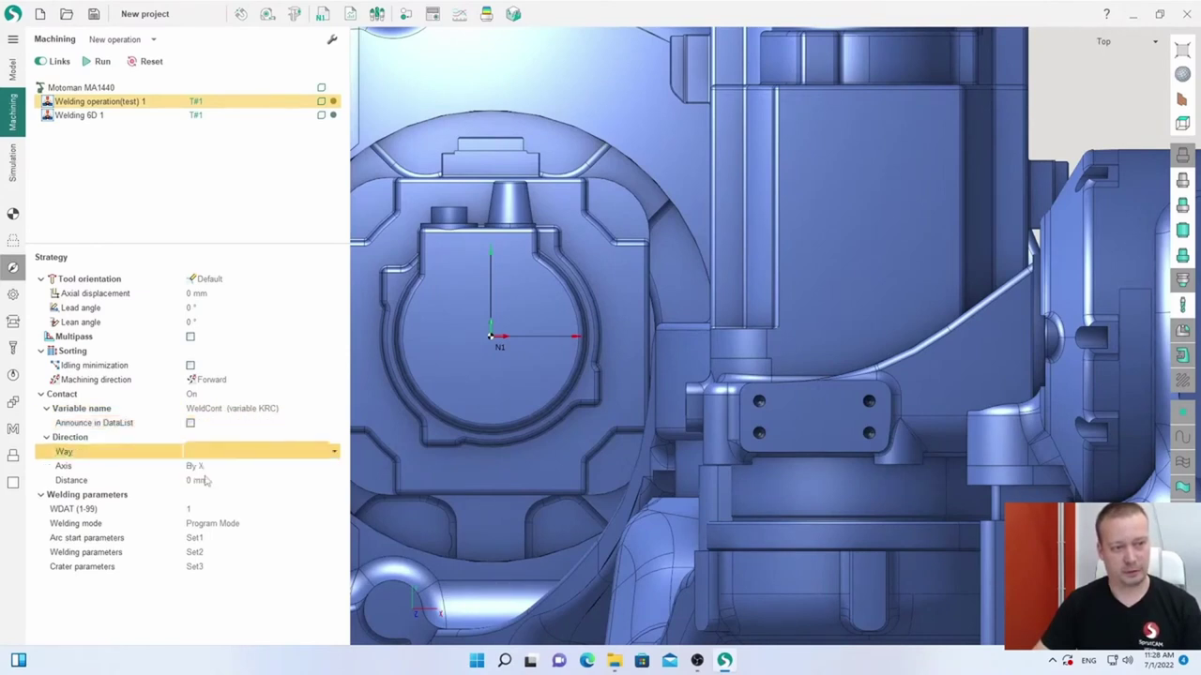
{"action": "left_click", "coordinate": [208, 466]}
{"action": "left_click", "coordinate": [209, 497]}
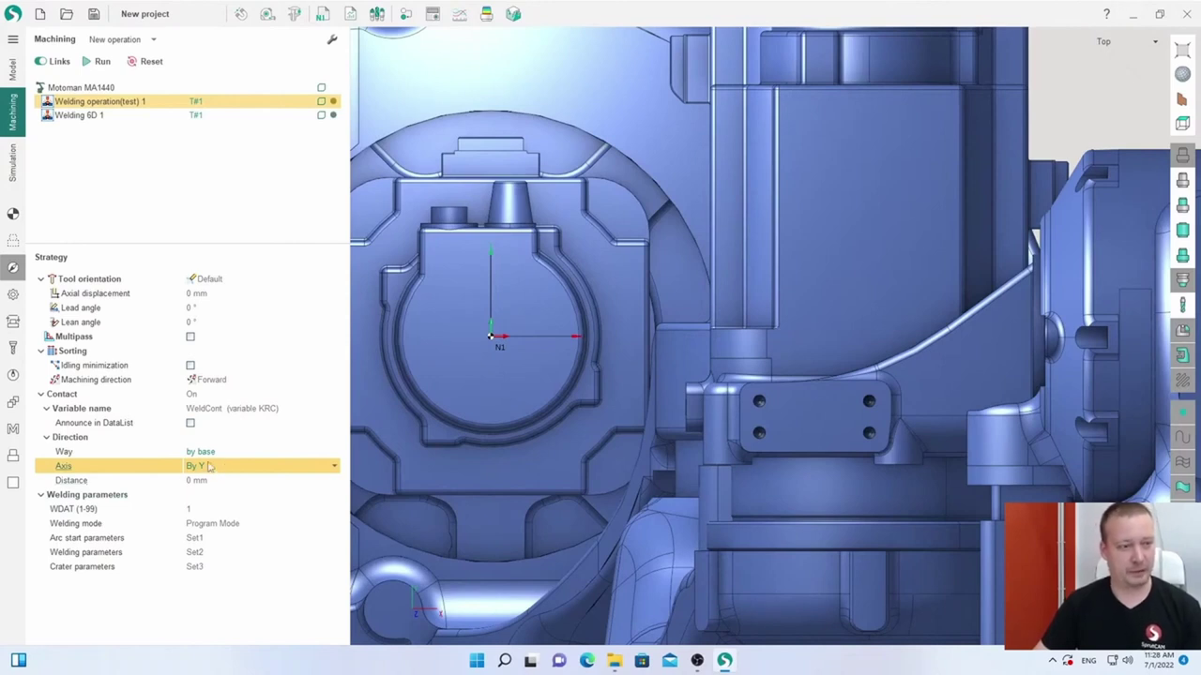
{"action": "left_click", "coordinate": [202, 539]}
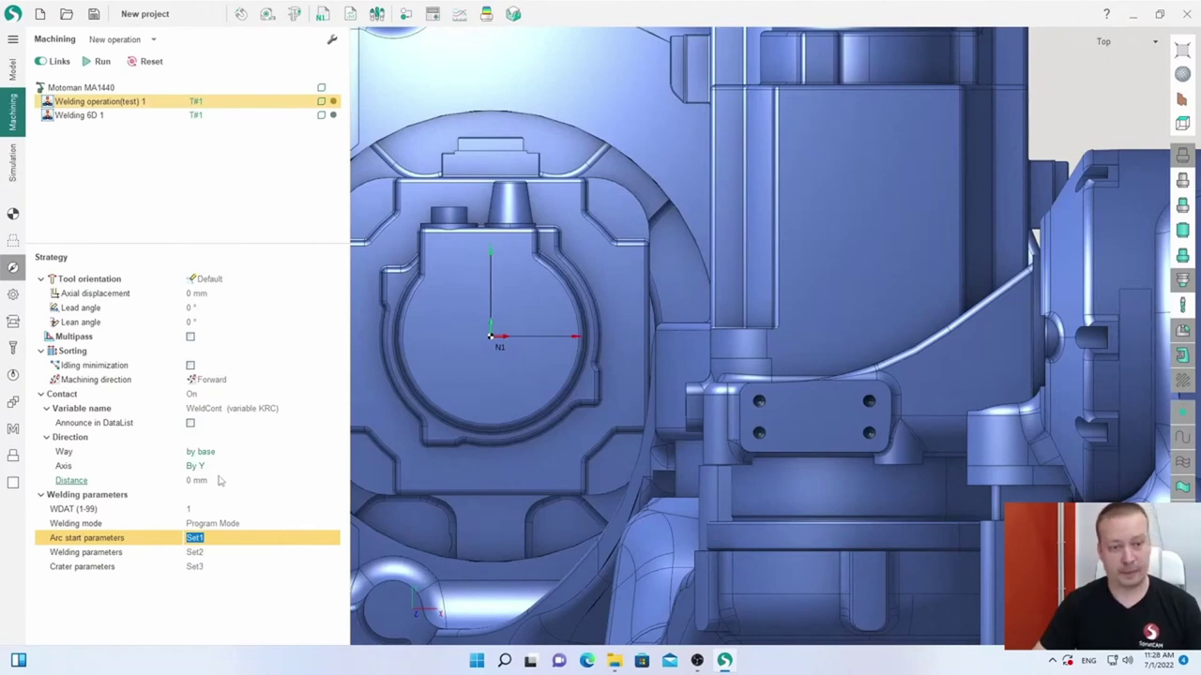
- Minimize SprutCAM X and open WeldingOp_Test from 'webinar (welding)' with Notepad
{"action": "left_click", "coordinate": [1132, 15]}
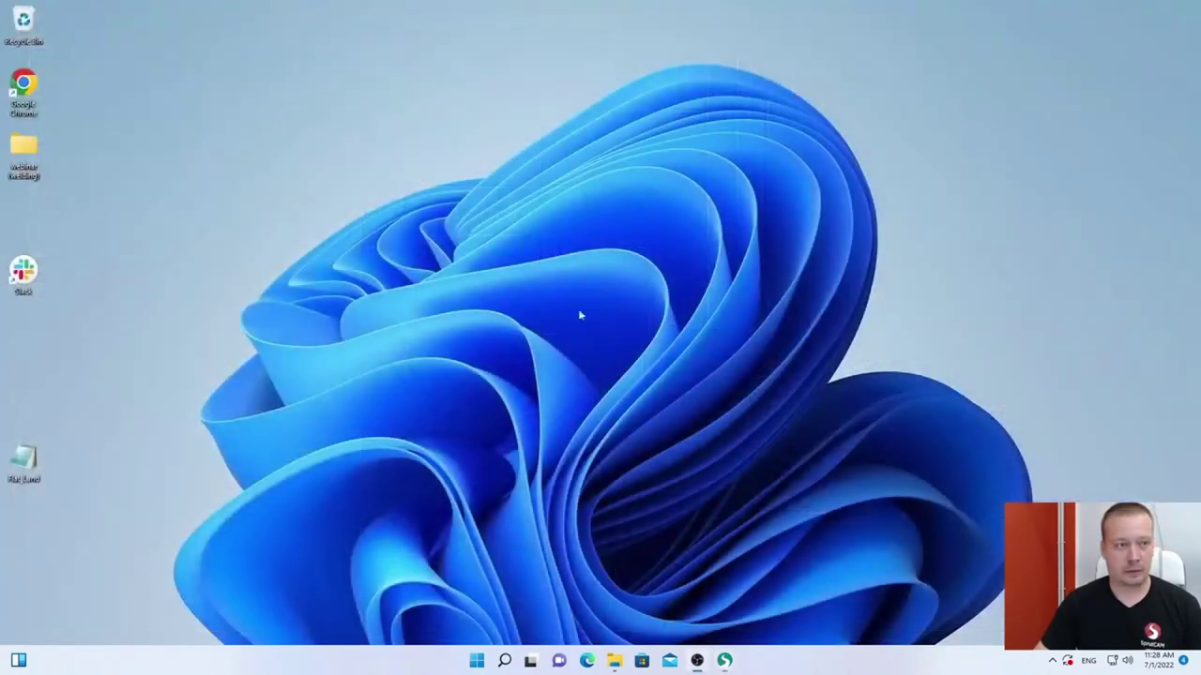
{"action": "double_click", "coordinate": [21, 160]}
{"action": "left_click", "coordinate": [387, 305]}
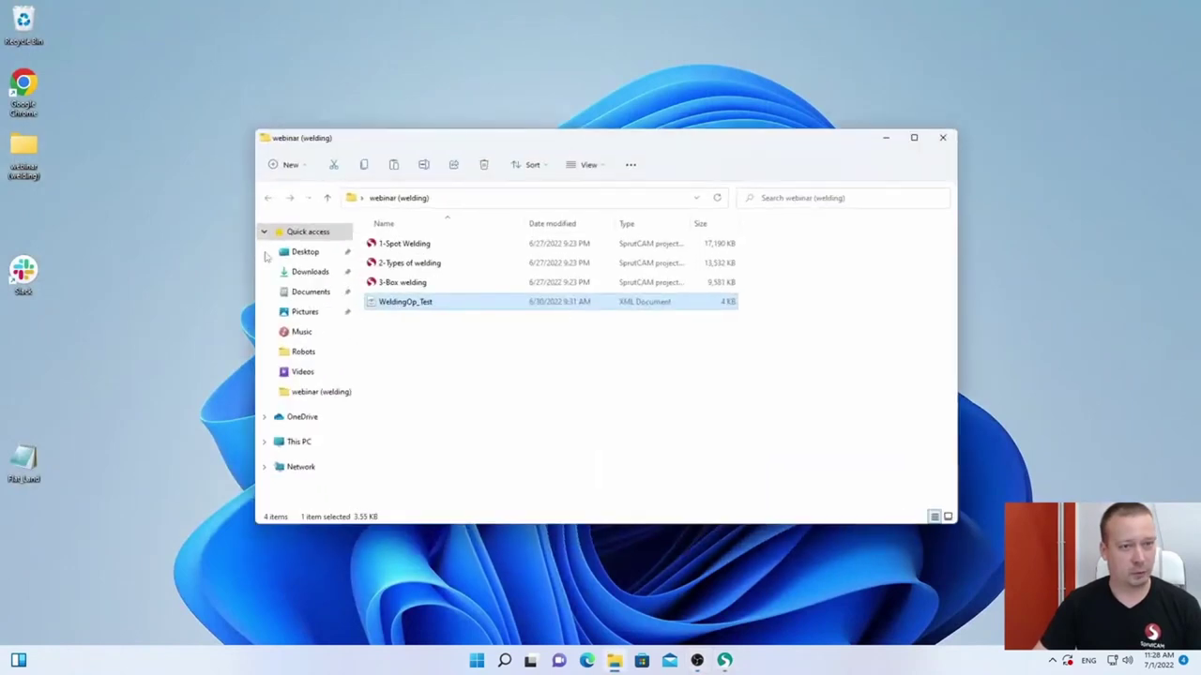
{"action": "right_click", "coordinate": [409, 306]}
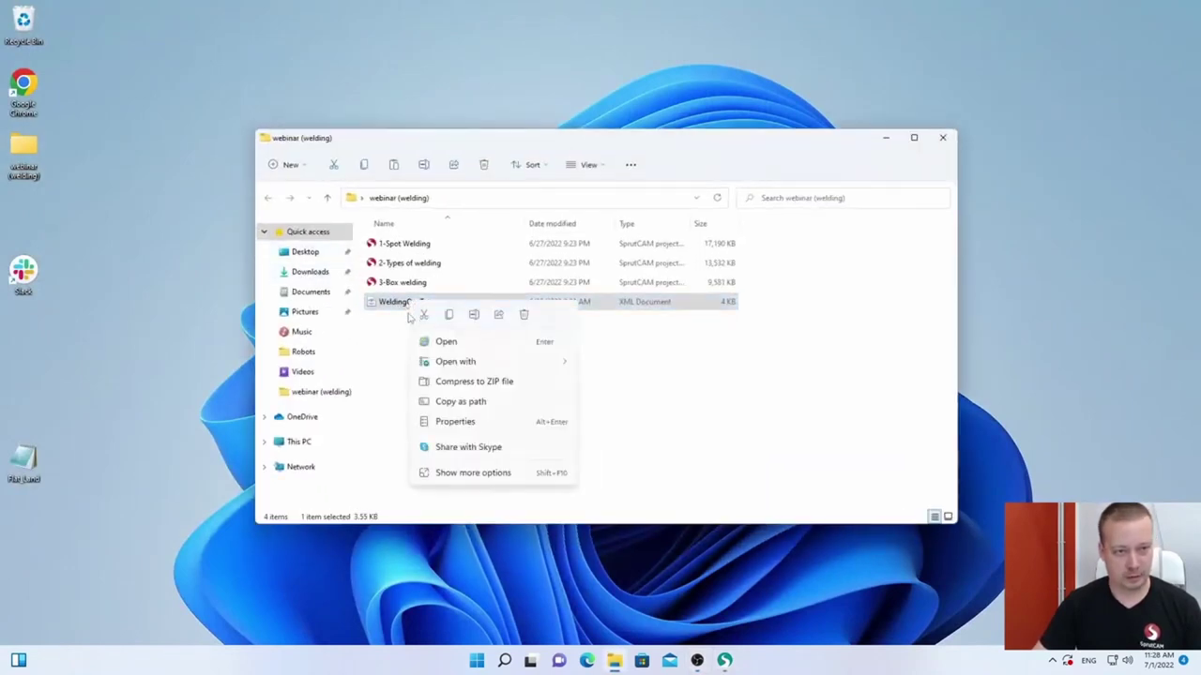
{"action": "mouse_move", "coordinate": [449, 366]}
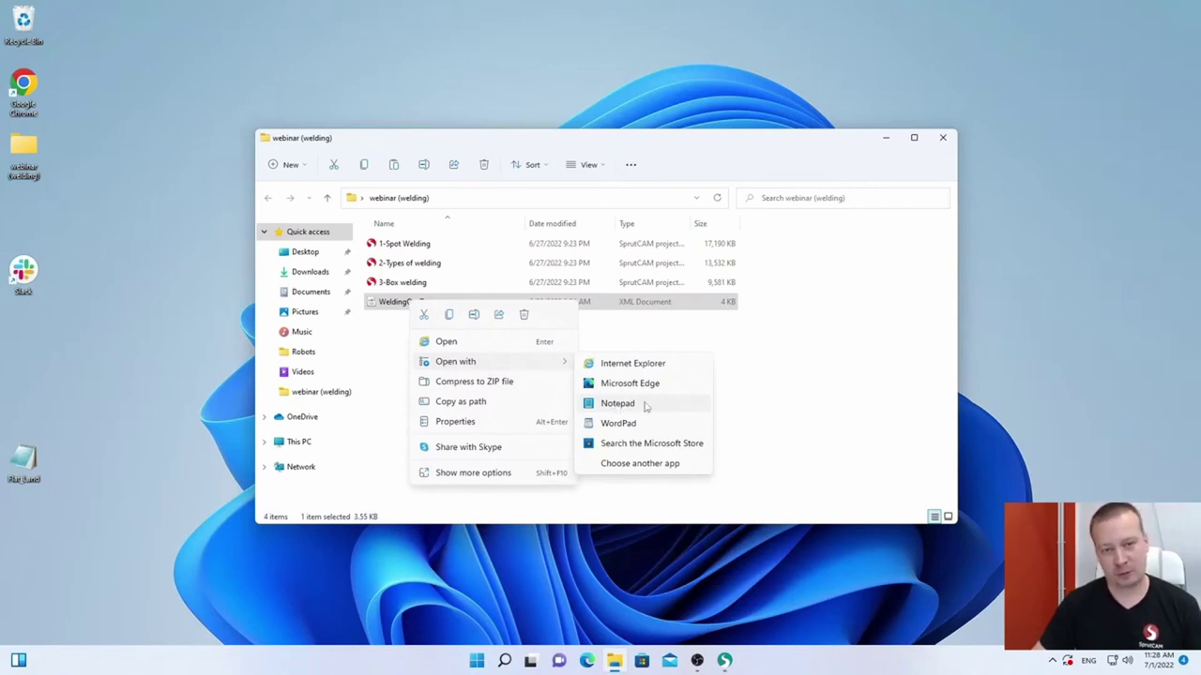
{"action": "left_click", "coordinate": [636, 409]}
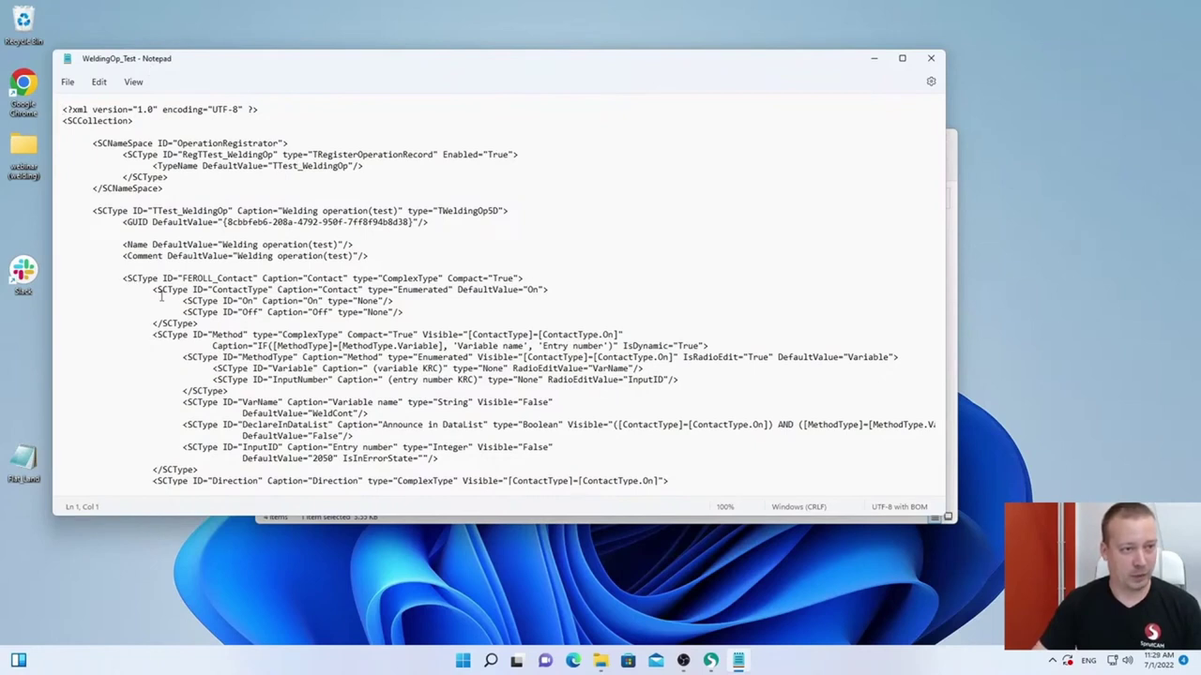
- Select the ContactType lines and compare them with SprutCAM's On/Off Contact choices
{"action": "left_click_drag", "start_coordinate": [150, 290], "coordinate": [219, 324]}
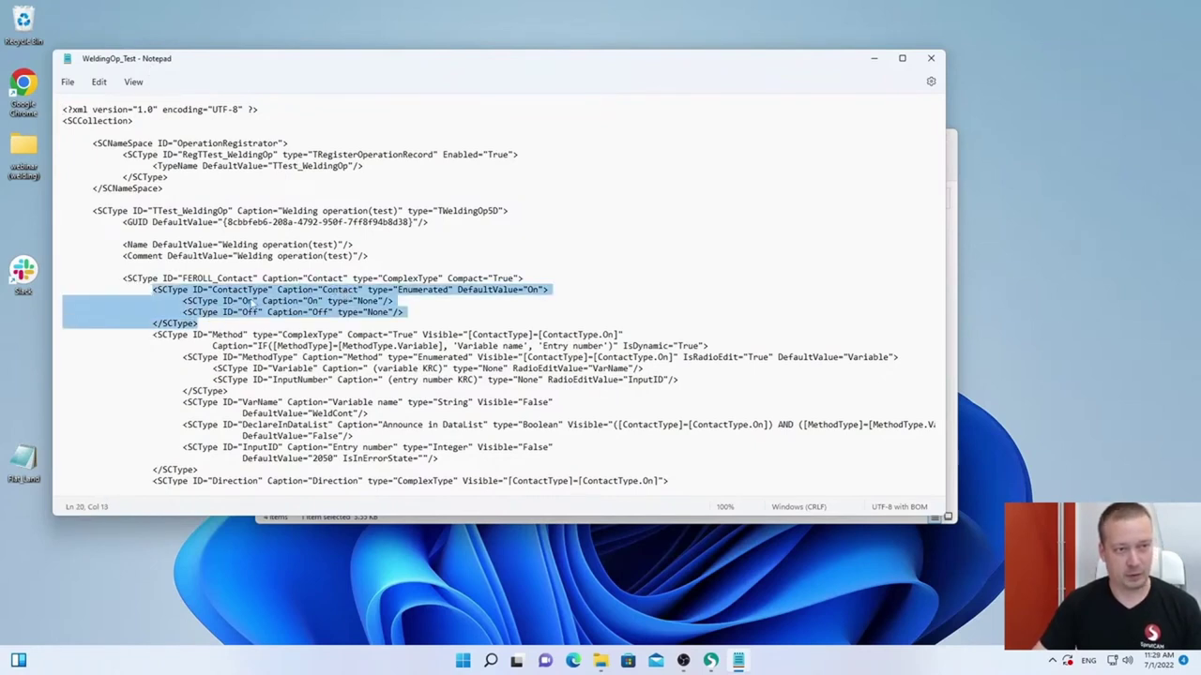
{"action": "left_click", "coordinate": [711, 660]}
{"action": "left_click", "coordinate": [208, 393]}
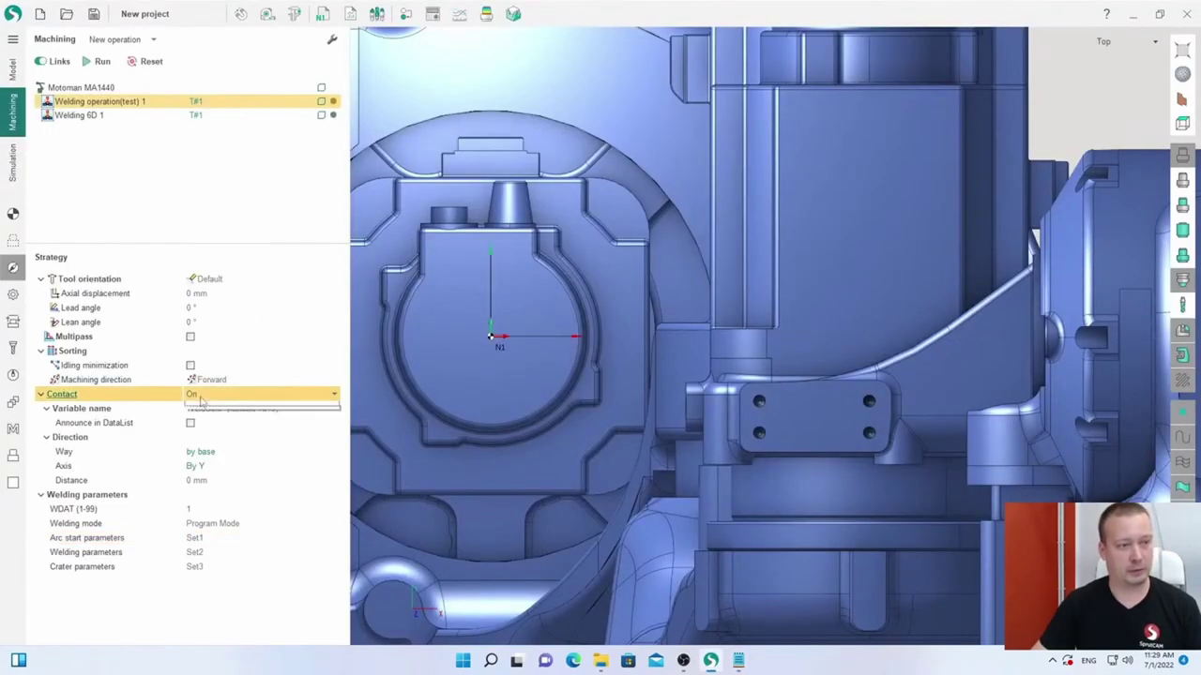
{"action": "left_click", "coordinate": [205, 397]}
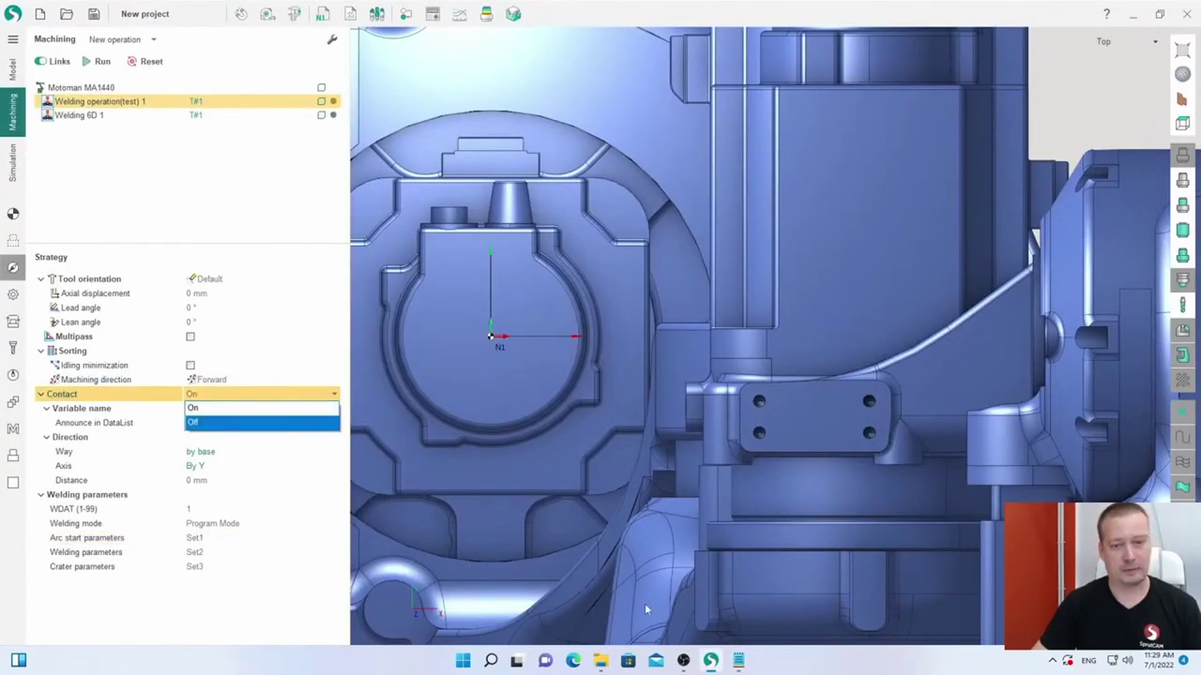
{"action": "left_click", "coordinate": [738, 661]}
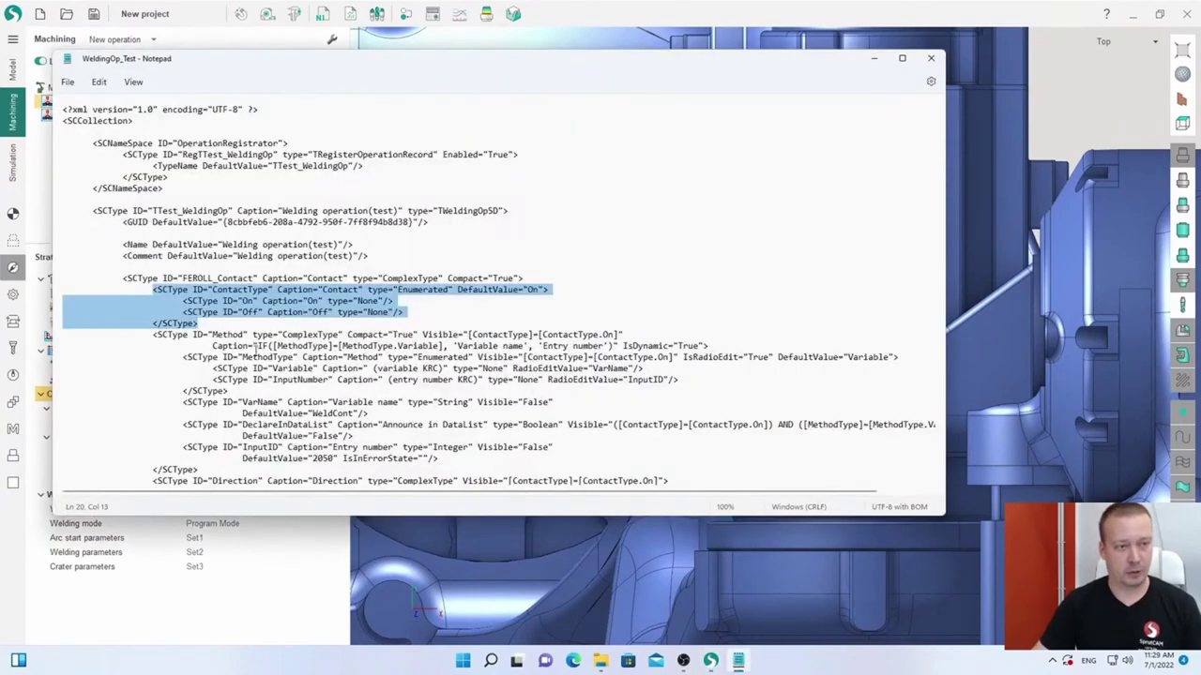
- Select the Method SCType block and scroll through the rest of the XML
{"action": "scroll", "coordinate": [255, 347], "scroll_direction": "down", "scroll_amount": 4}
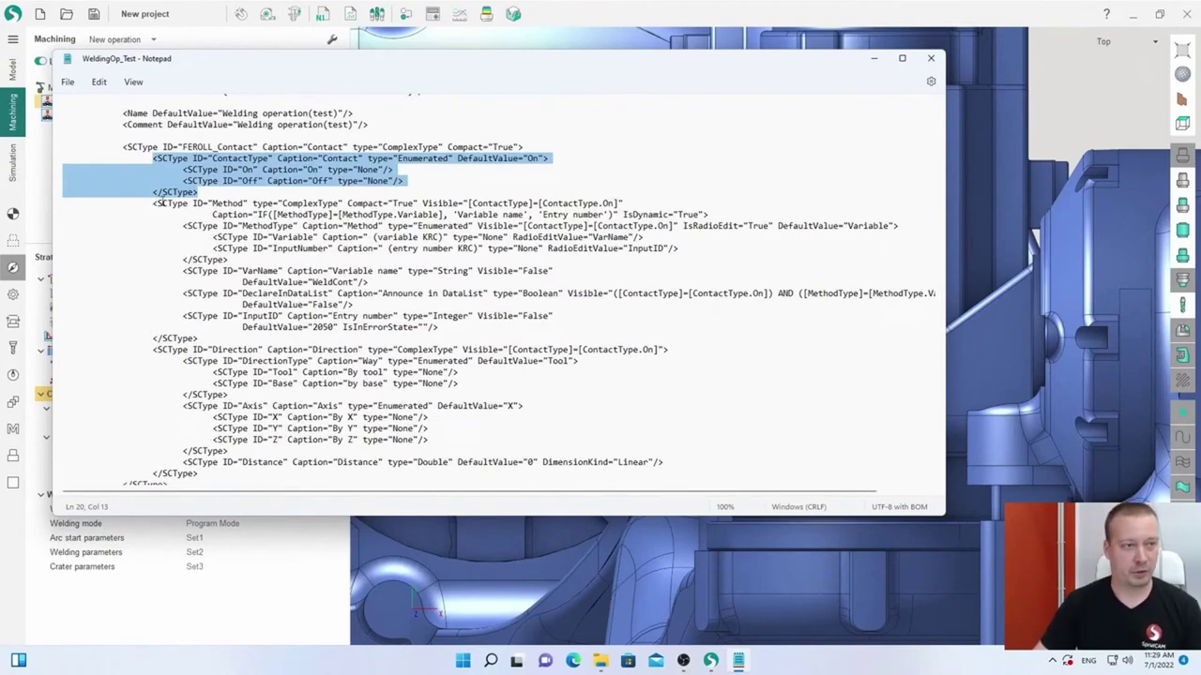
{"action": "left_click", "coordinate": [161, 202]}
{"action": "left_click_drag", "start_coordinate": [154, 202], "coordinate": [241, 340]}
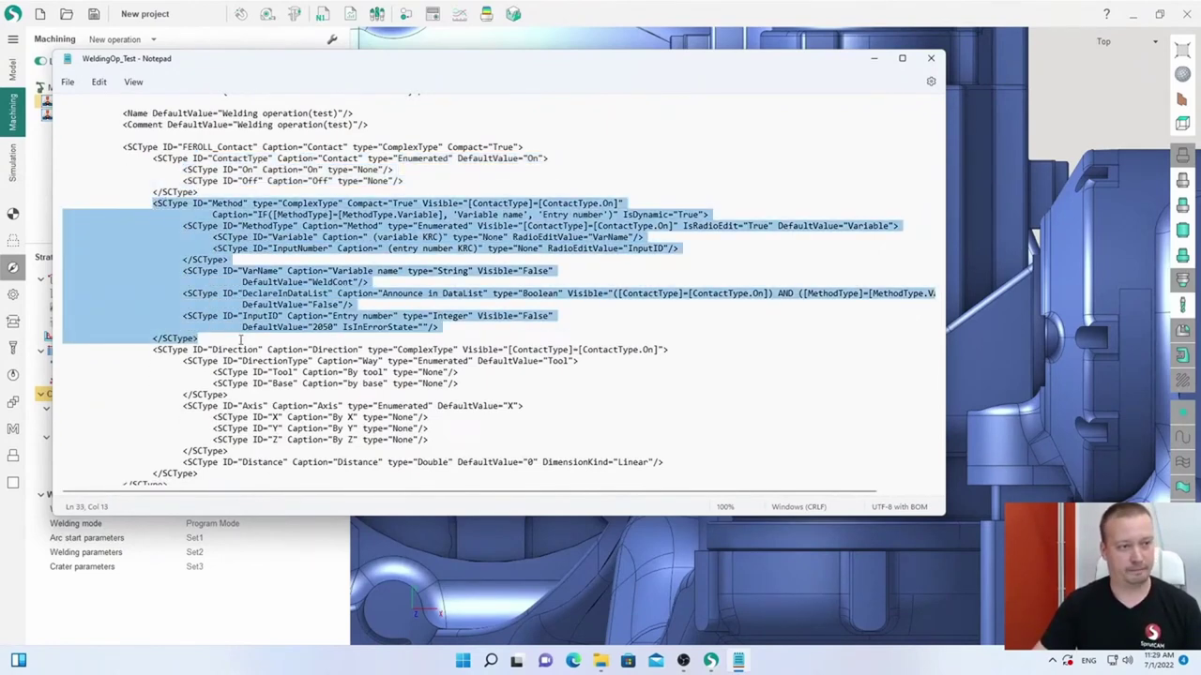
{"action": "scroll", "coordinate": [241, 345], "scroll_direction": "down", "scroll_amount": 6}
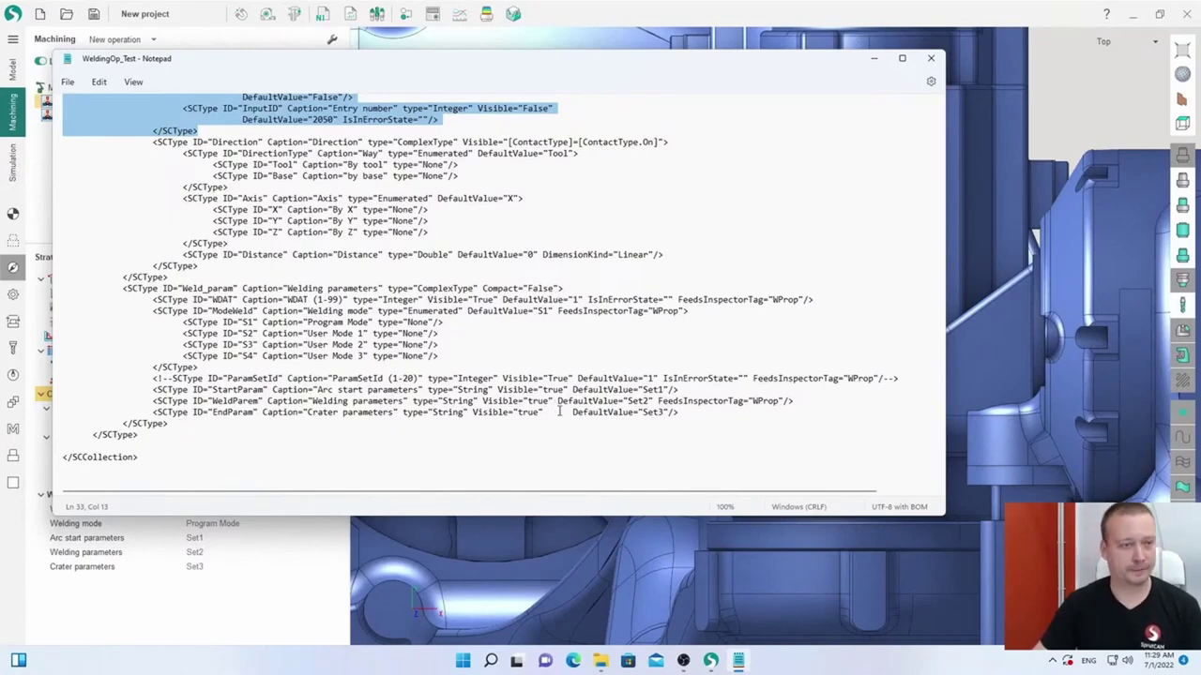
{"action": "scroll", "coordinate": [236, 418], "scroll_direction": "up", "scroll_amount": 10}
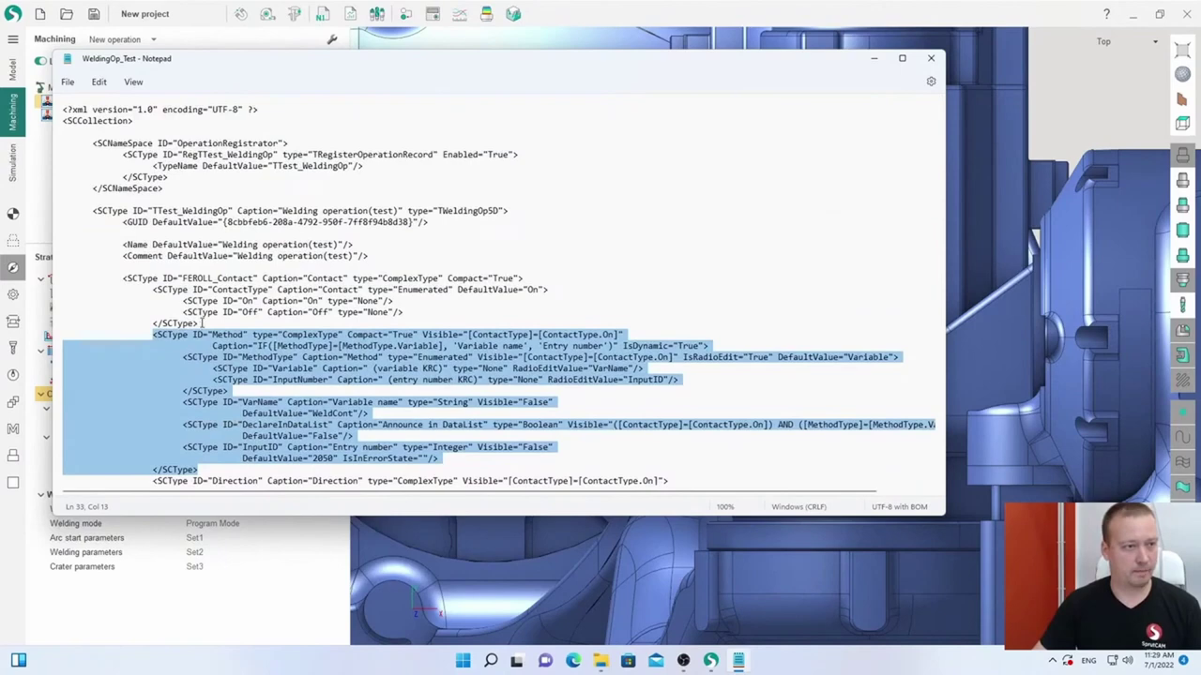
- Minimize Notepad, then zoom out and orbit to a lower, side-on view of robot and turntable
{"action": "left_click", "coordinate": [203, 323]}
{"action": "left_click", "coordinate": [877, 62]}
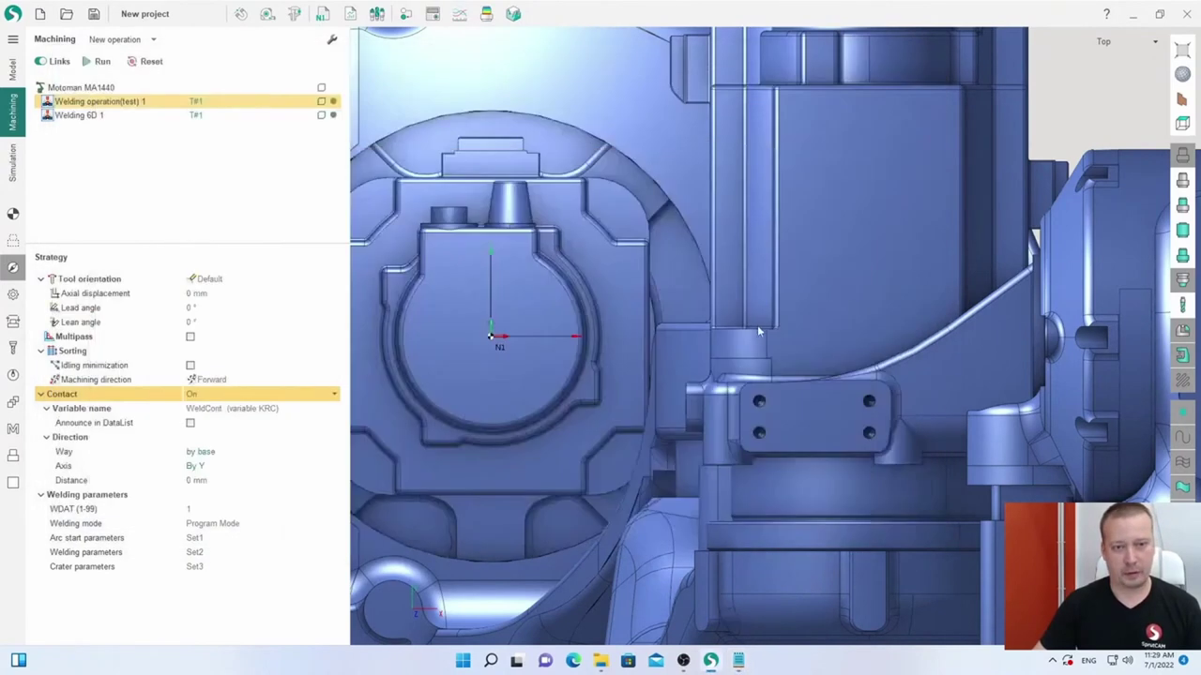
{"action": "scroll", "coordinate": [701, 356], "scroll_direction": "down", "scroll_amount": 6}
{"action": "right_click_drag", "start_coordinate": [610, 394], "coordinate": [614, 345]}
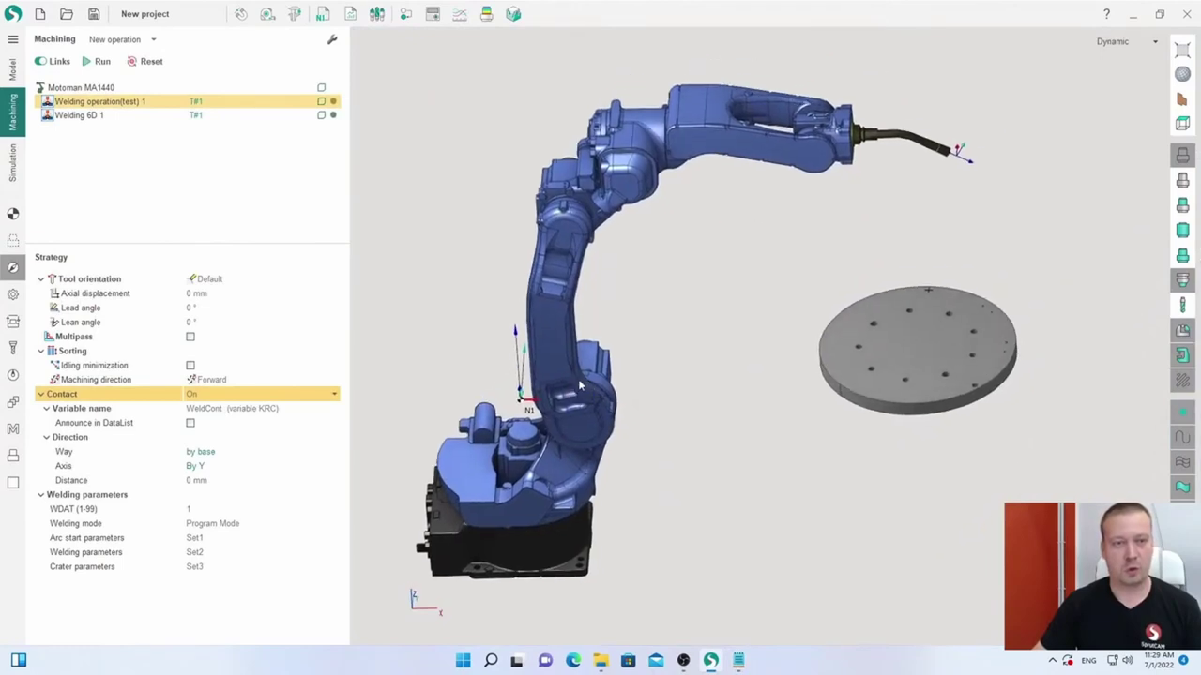
{"action": "scroll", "coordinate": [591, 375], "scroll_direction": "down", "scroll_amount": 2}
{"action": "right_click_drag", "start_coordinate": [588, 381], "coordinate": [593, 349]}
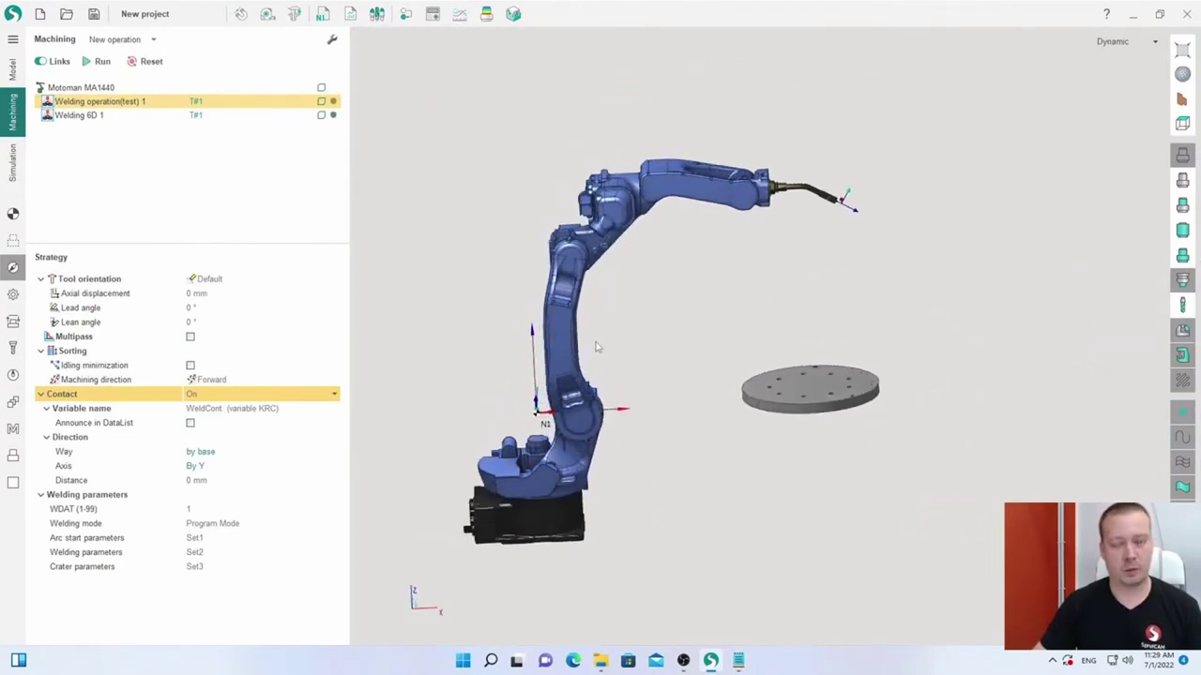